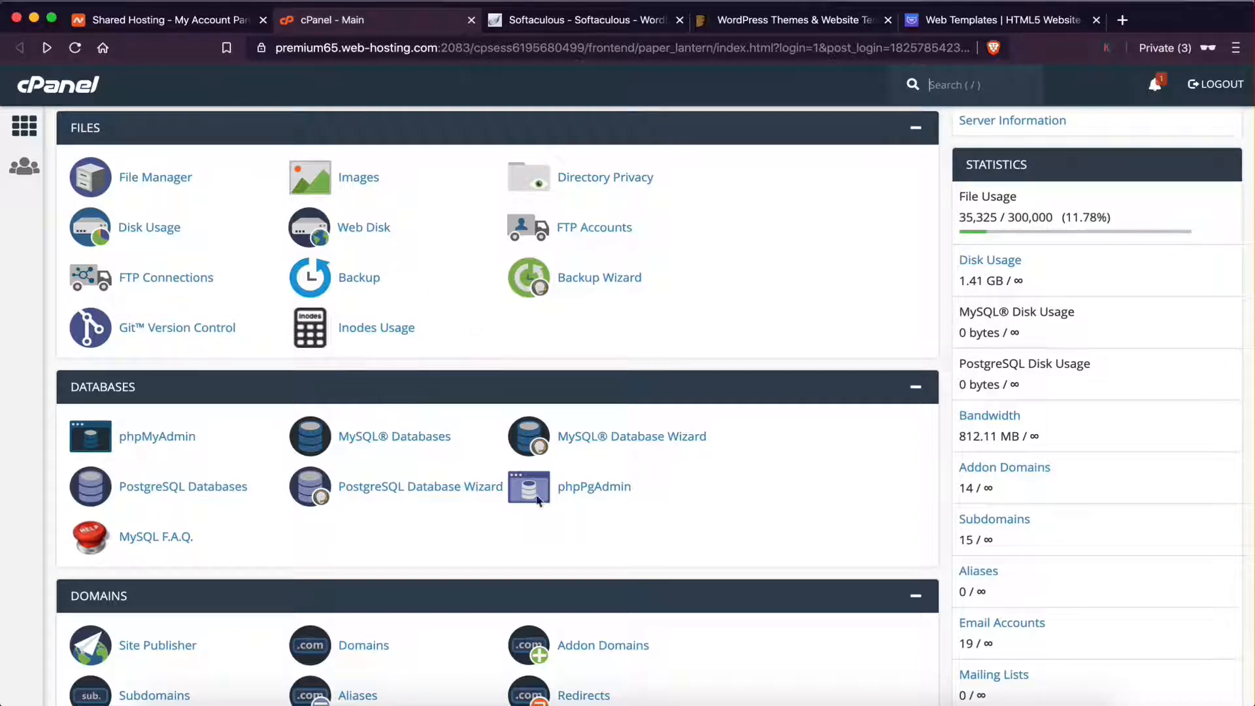
- Look through the cPanel tool sections, from Files and Databases down to the Softaculous Apps Installer
{"action": "scroll", "coordinate": [596, 389], "scroll_direction": "down", "scroll_amount": 15}
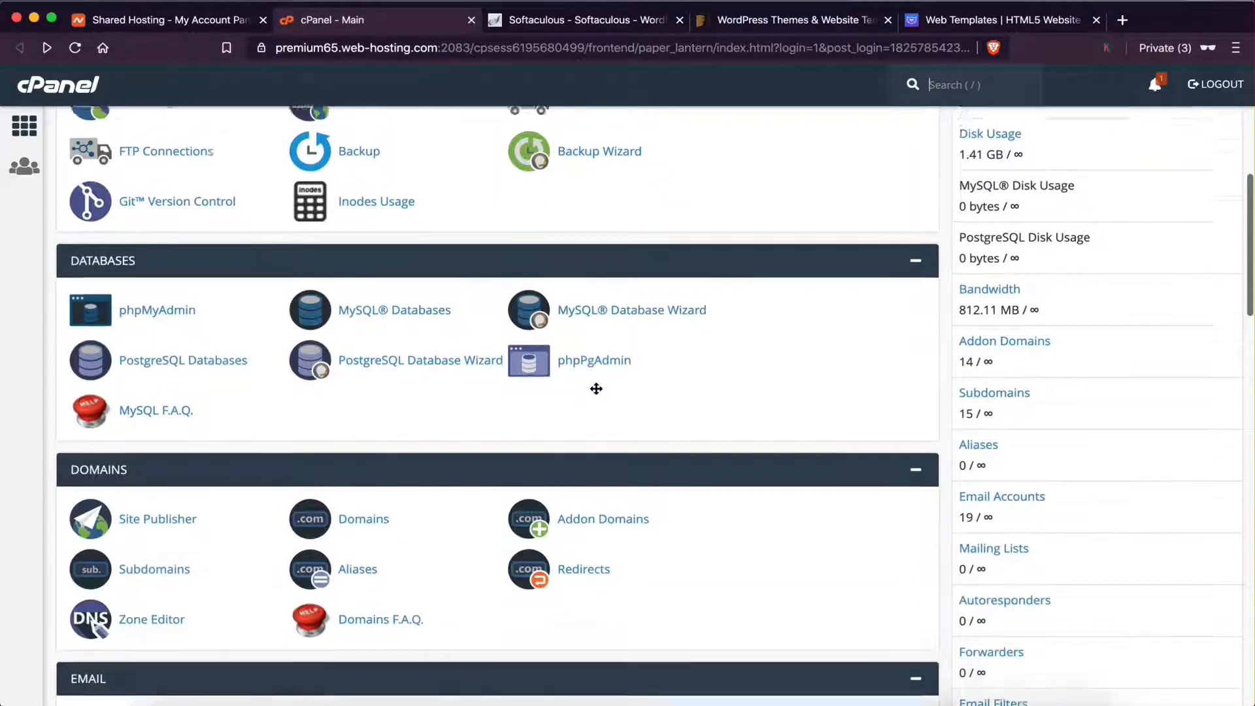
{"action": "scroll", "coordinate": [595, 392], "scroll_direction": "down", "scroll_amount": 6}
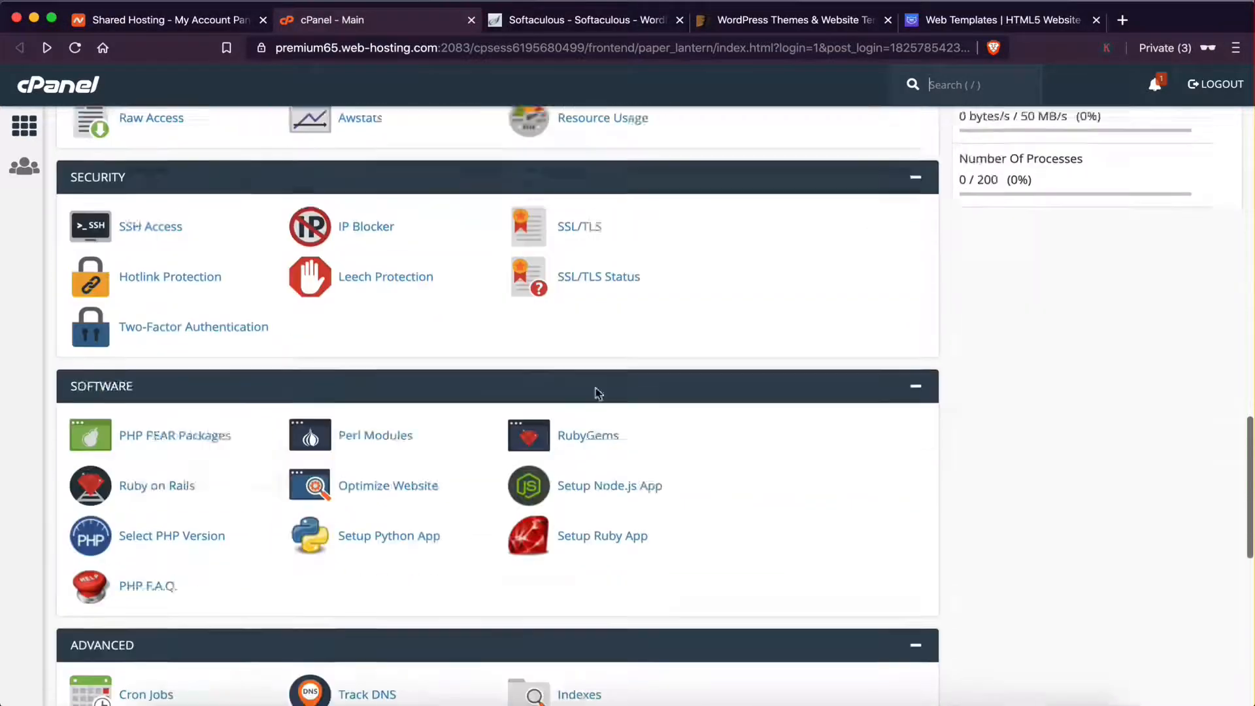
{"action": "scroll", "coordinate": [594, 392], "scroll_direction": "up", "scroll_amount": 10}
{"action": "scroll", "coordinate": [595, 392], "scroll_direction": "down", "scroll_amount": 8}
{"action": "scroll", "coordinate": [595, 392], "scroll_direction": "down", "scroll_amount": 10}
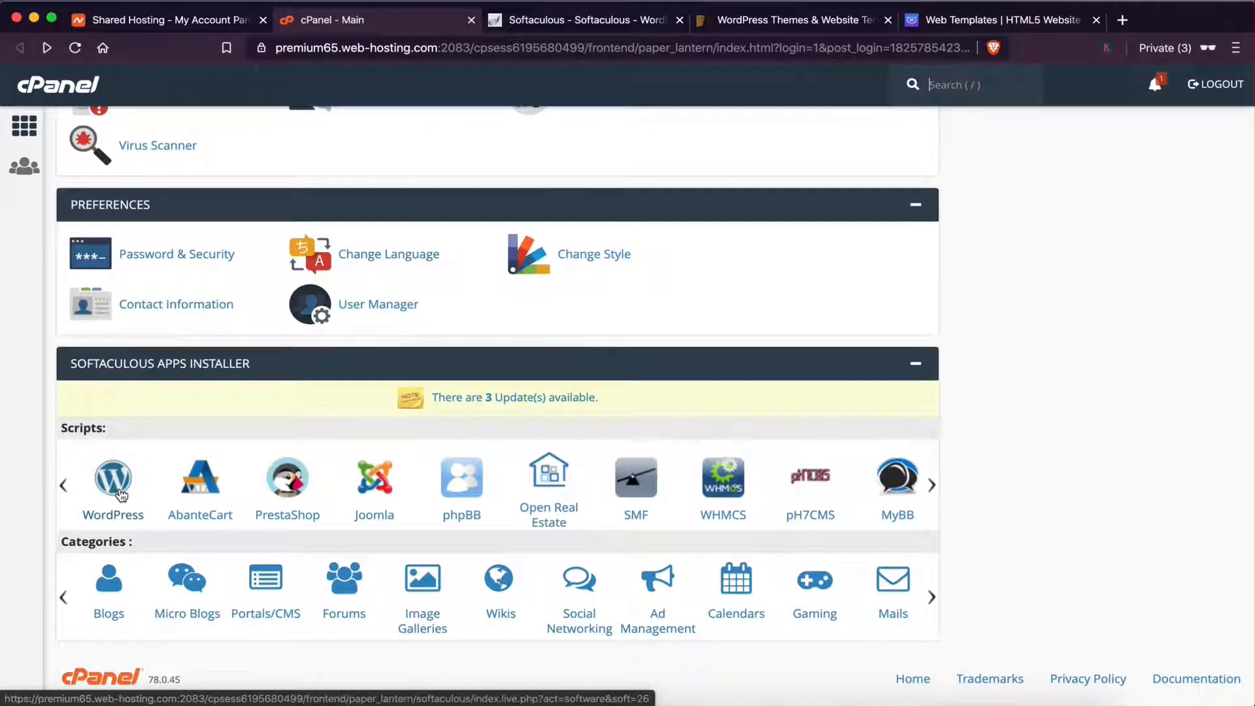
{"action": "scroll", "coordinate": [388, 438], "scroll_direction": "up", "scroll_amount": 10}
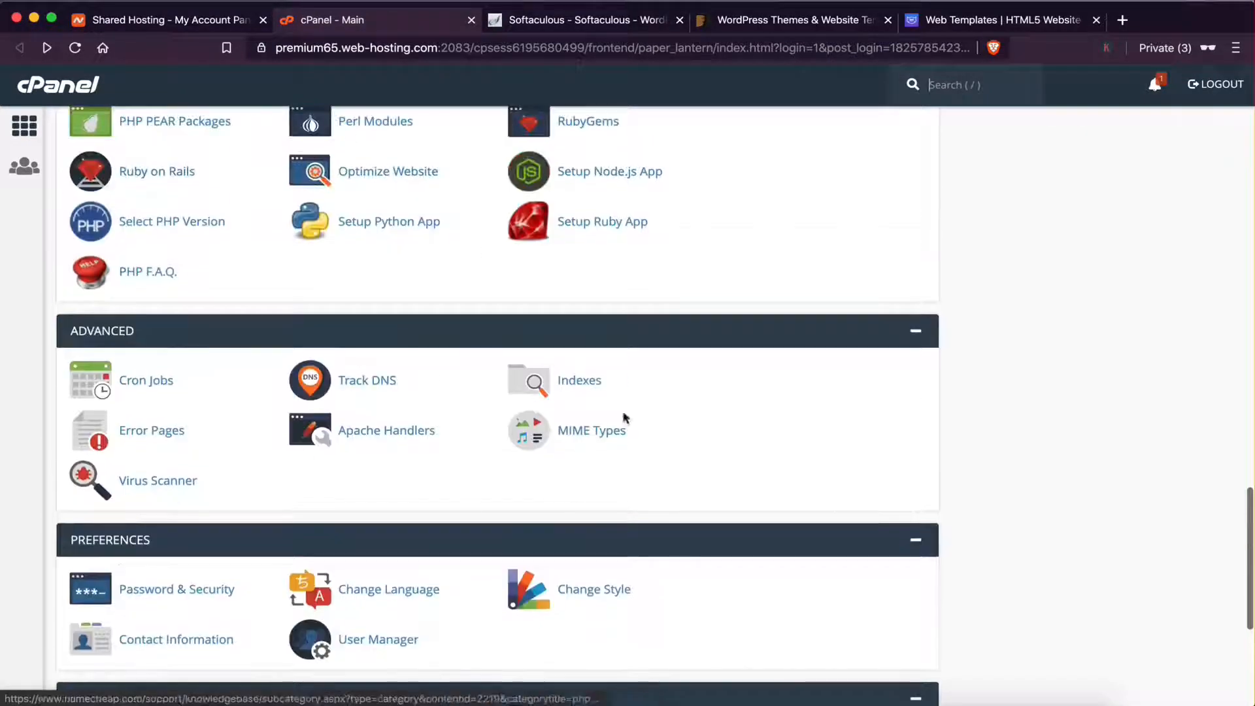
{"action": "scroll", "coordinate": [389, 438], "scroll_direction": "up", "scroll_amount": 3}
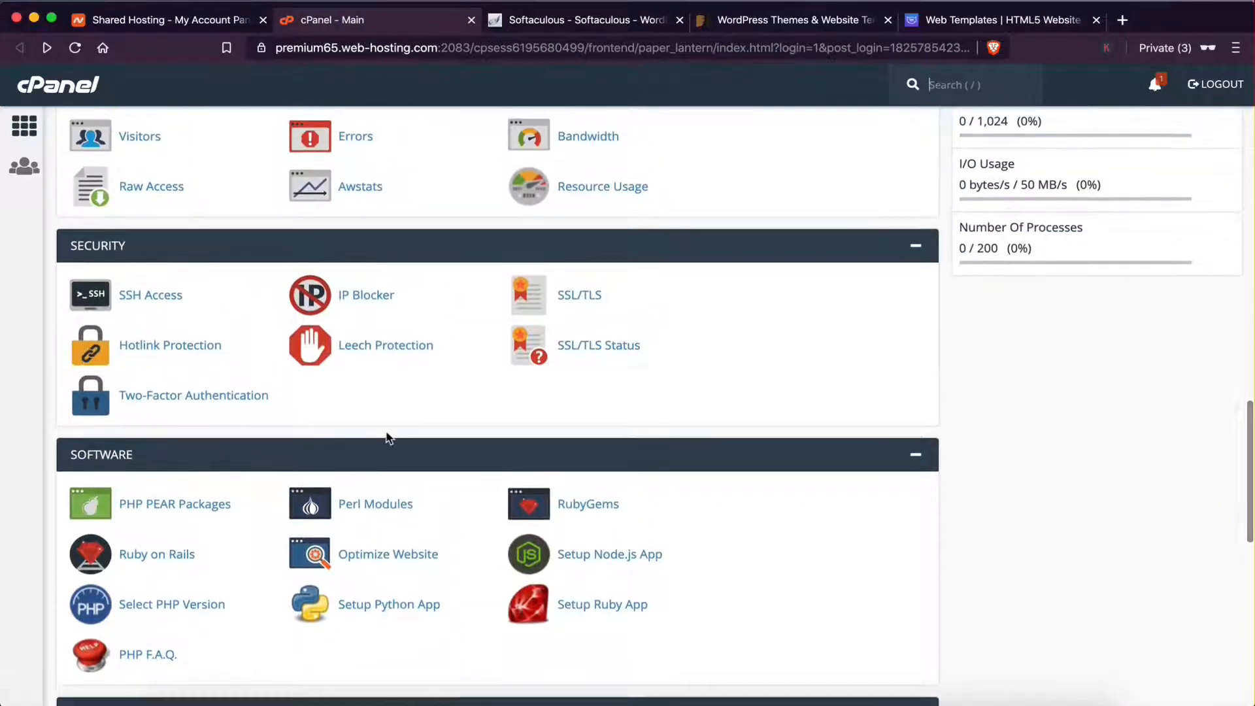
{"action": "scroll", "coordinate": [388, 438], "scroll_direction": "up", "scroll_amount": 1}
{"action": "scroll", "coordinate": [388, 438], "scroll_direction": "down", "scroll_amount": 1}
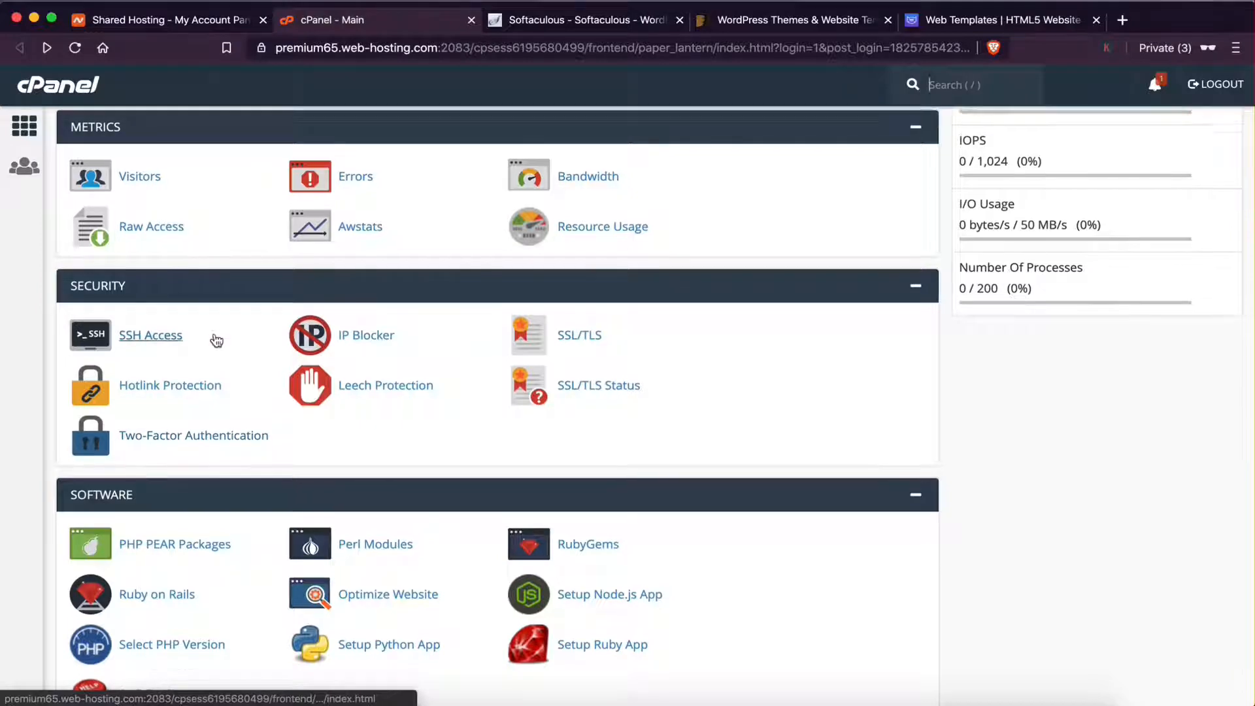
- Open the WordPress overview page from the Softaculous Apps Installer scripts
{"action": "scroll", "coordinate": [215, 339], "scroll_direction": "up", "scroll_amount": 2}
{"action": "scroll", "coordinate": [216, 335], "scroll_direction": "down", "scroll_amount": 4}
{"action": "scroll", "coordinate": [215, 335], "scroll_direction": "down", "scroll_amount": 9}
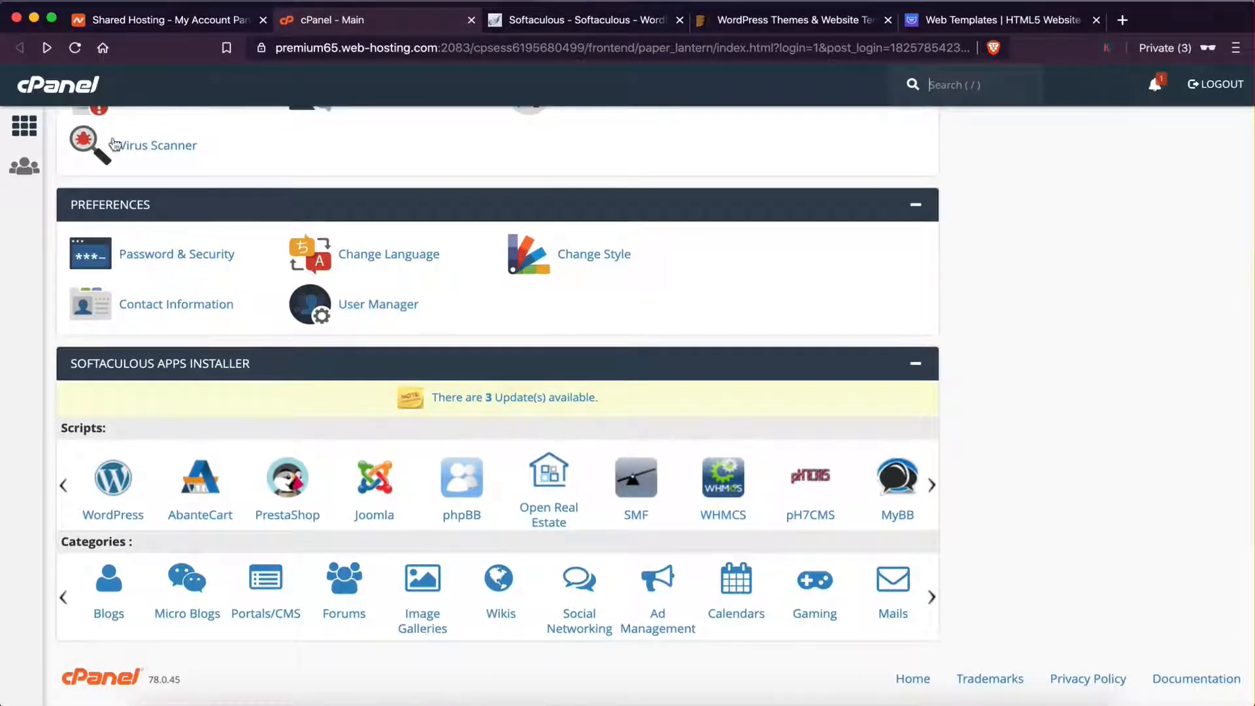
{"action": "left_click", "coordinate": [119, 482]}
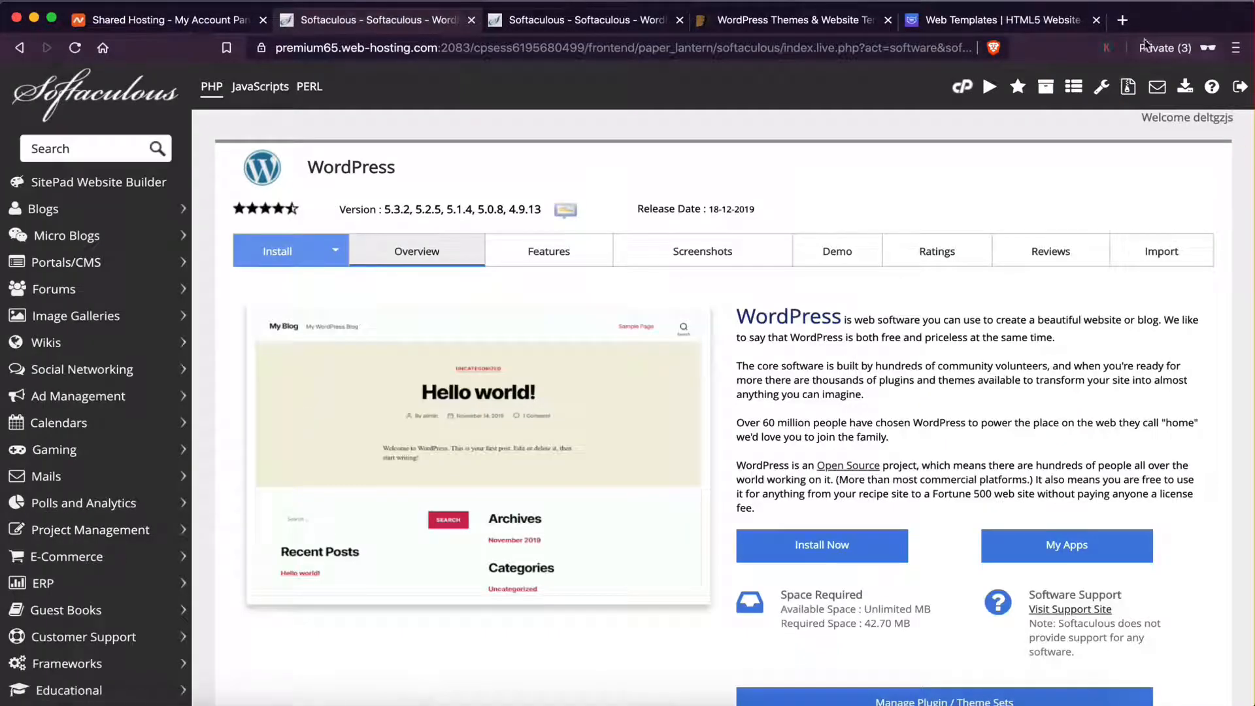
- Search the web in a new browser tab for "how to install wordpress on bluehost"
{"action": "left_click", "coordinate": [1124, 21]}
{"action": "type", "text": "how to"}
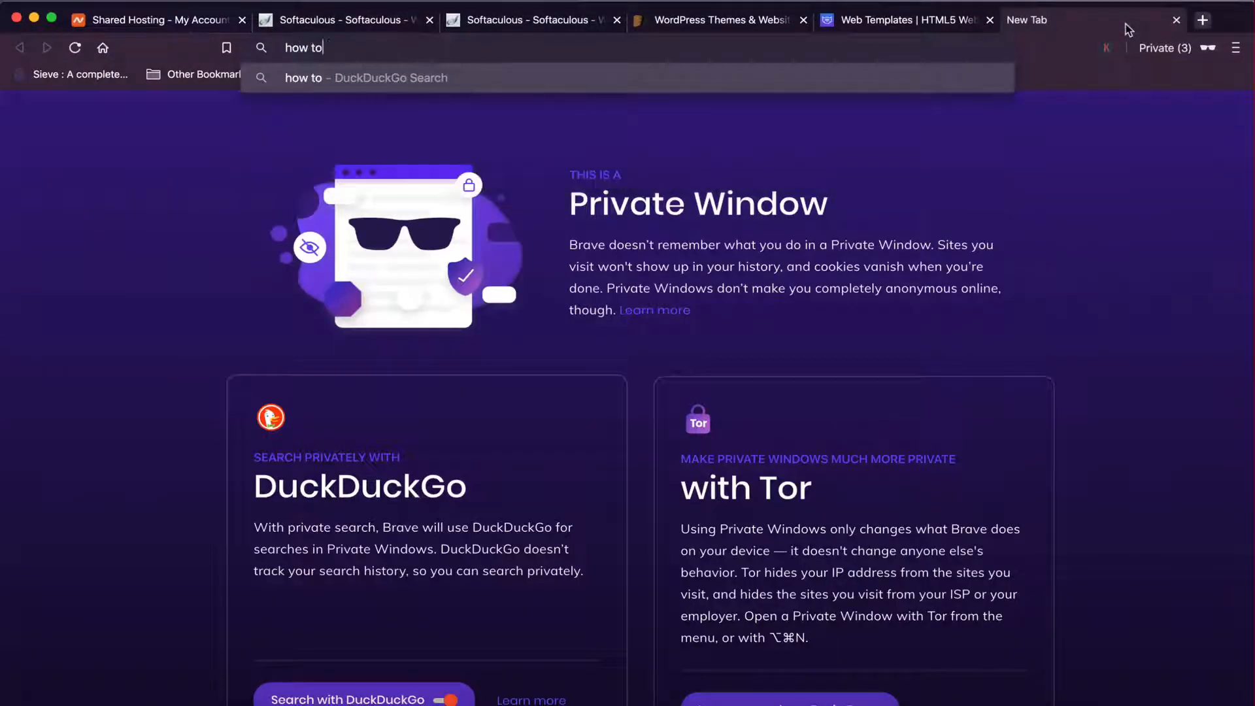
{"action": "type", "text": " install wo"}
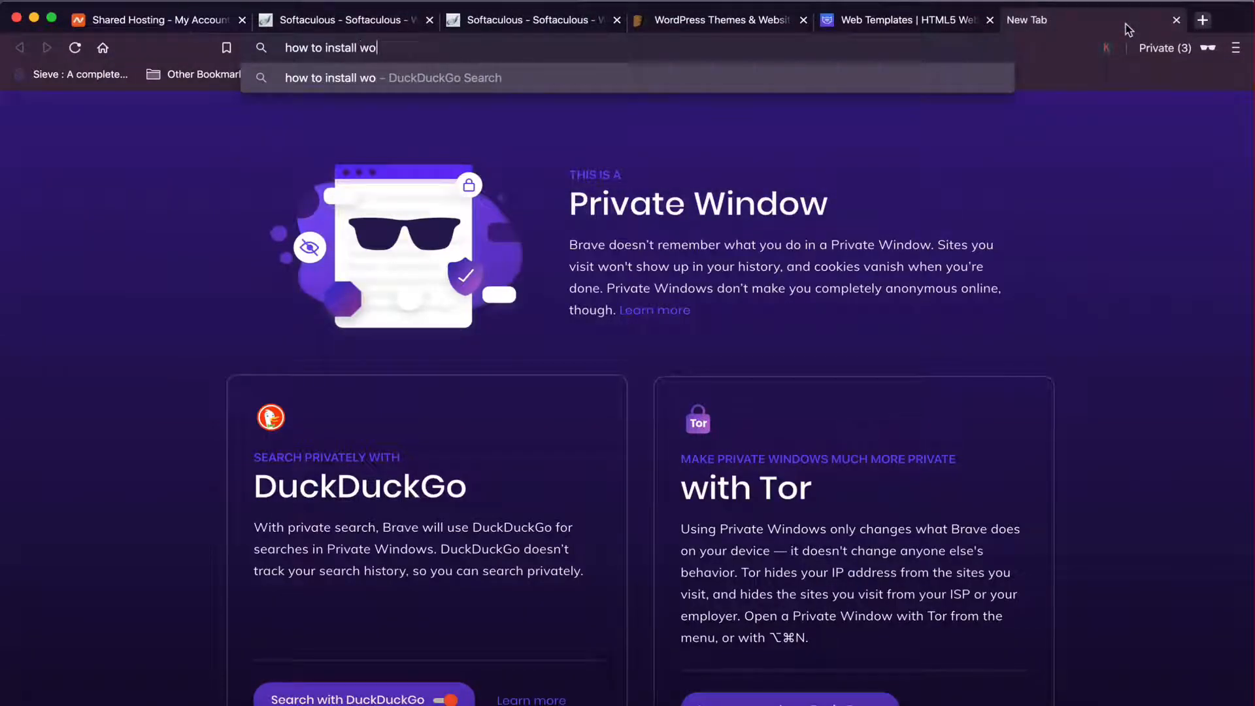
{"action": "type", "text": "rdpress on bluehost"}
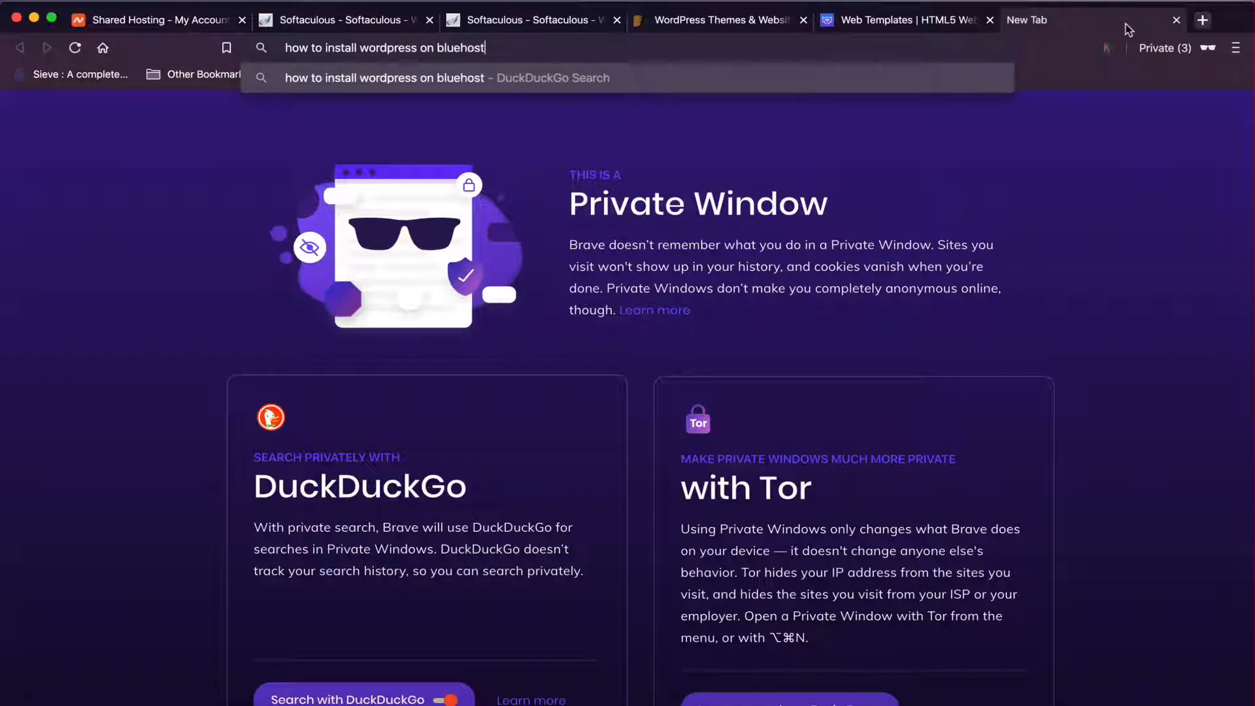
{"action": "key", "text": "Return"}
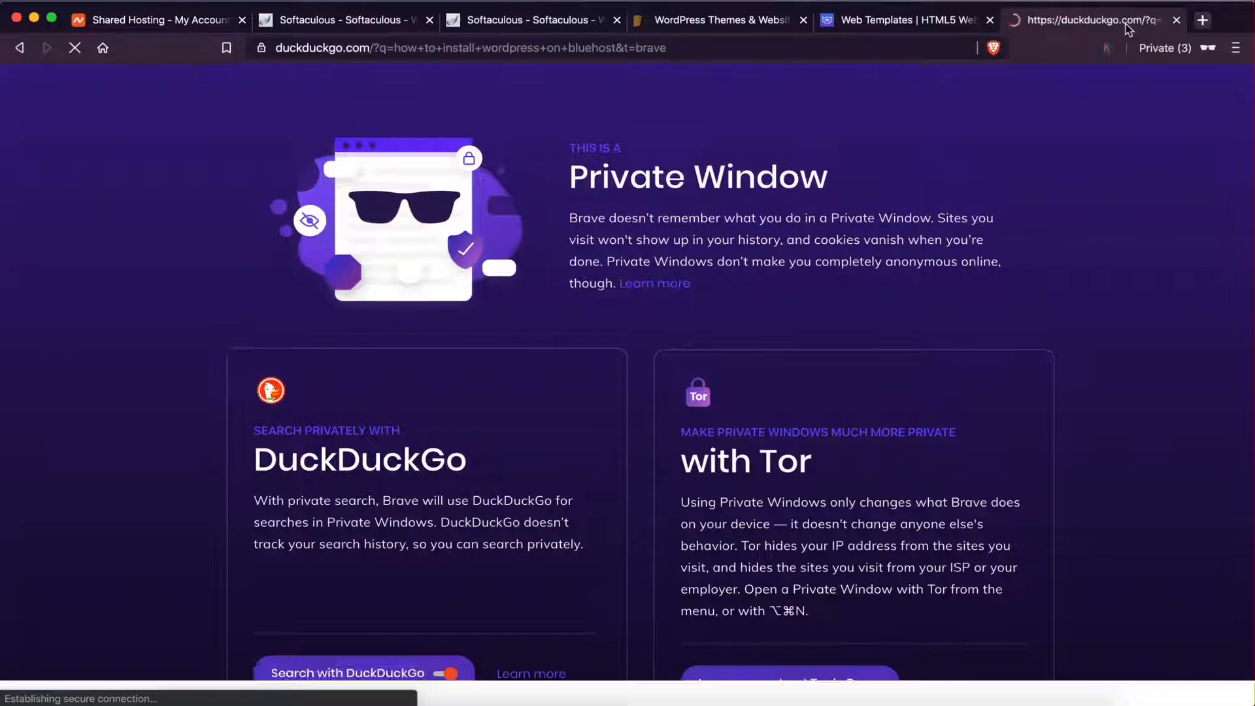
- Open Bluehost's "How To Install WordPress" help page from the results and read its installation steps
{"action": "scroll", "coordinate": [180, 460], "scroll_direction": "down", "scroll_amount": 5}
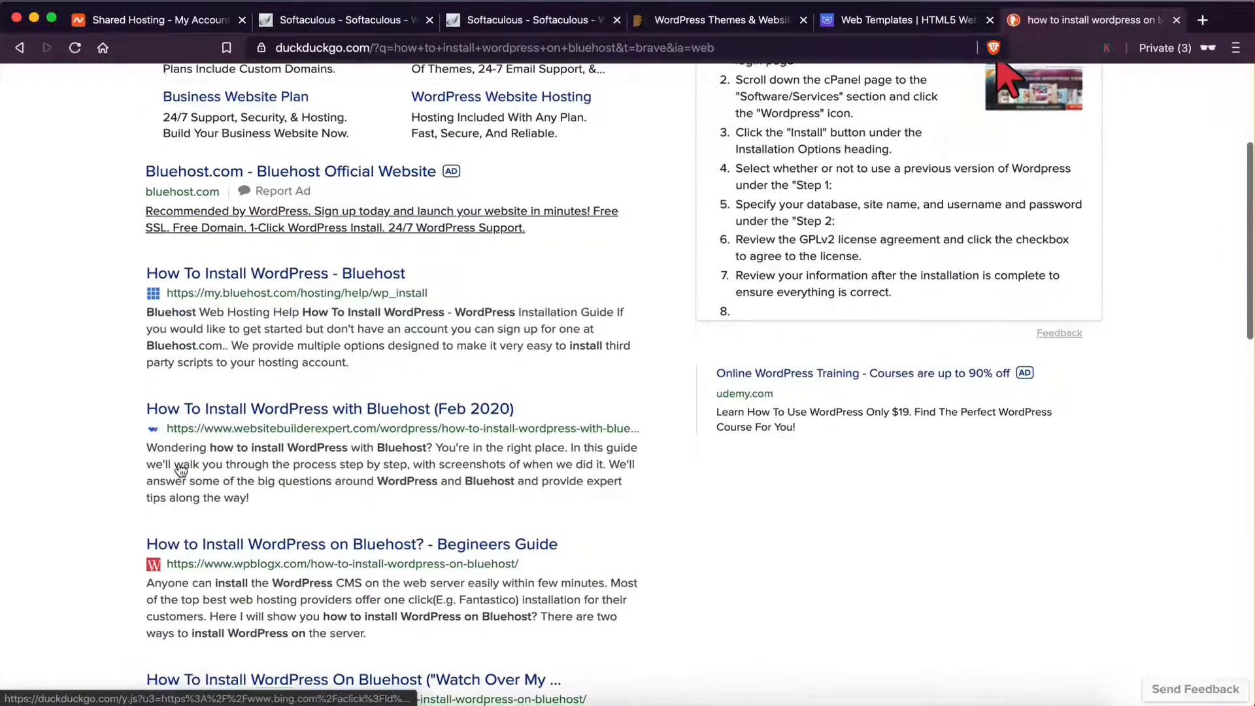
{"action": "left_click", "coordinate": [224, 273]}
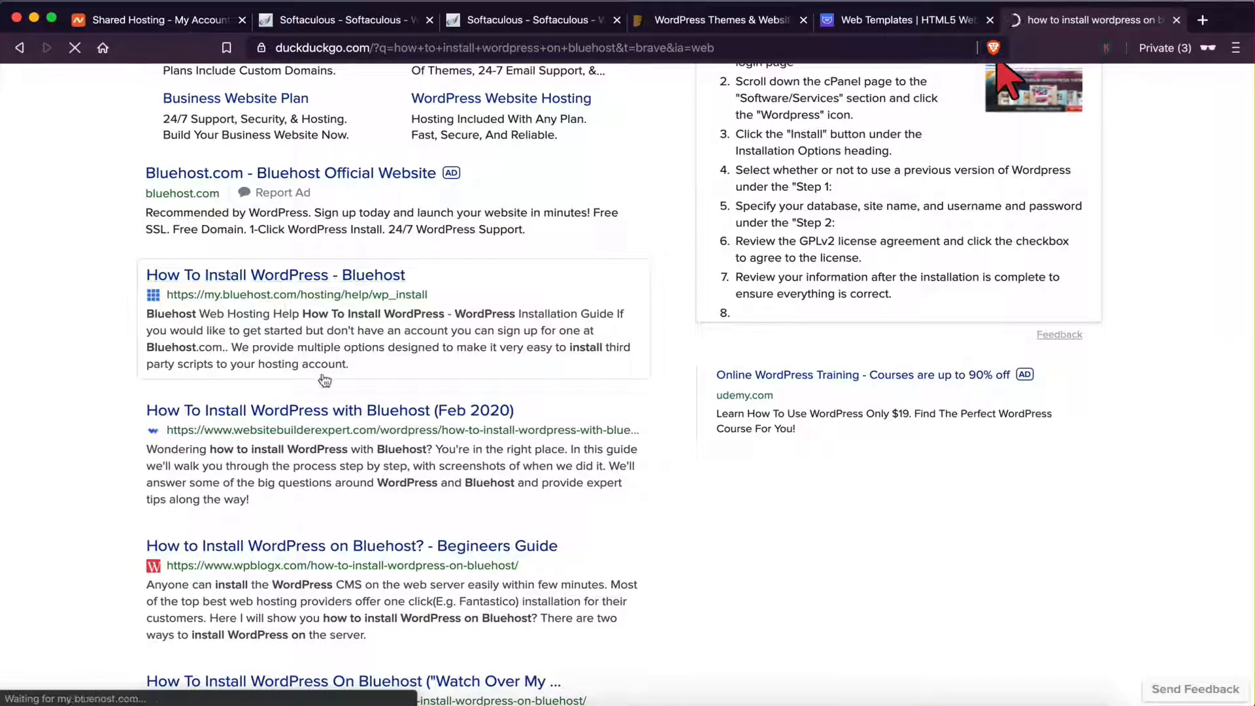
{"action": "scroll", "coordinate": [370, 385], "scroll_direction": "down", "scroll_amount": 6}
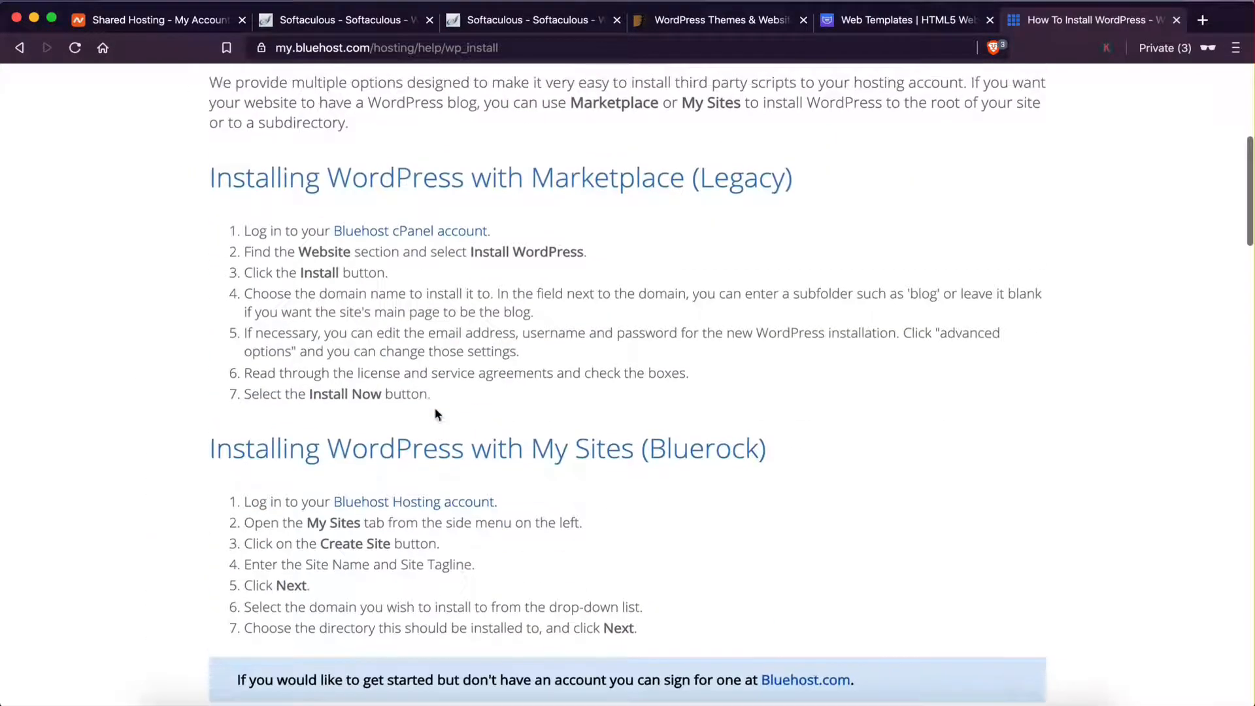
{"action": "scroll", "coordinate": [370, 332], "scroll_direction": "down", "scroll_amount": 4}
{"action": "scroll", "coordinate": [370, 331], "scroll_direction": "up", "scroll_amount": 5}
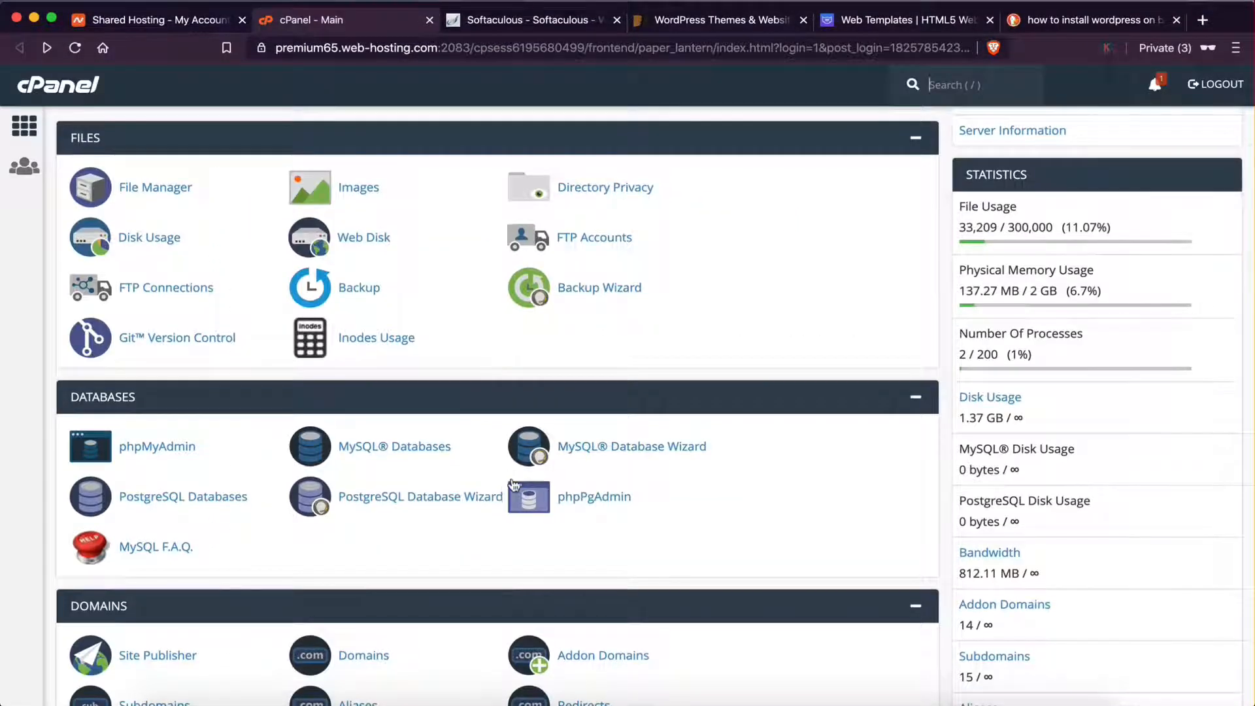
- Select WordPress among the Softaculous scripts in cPanel and bring up its installation form
{"action": "scroll", "coordinate": [486, 365], "scroll_direction": "down", "scroll_amount": 9}
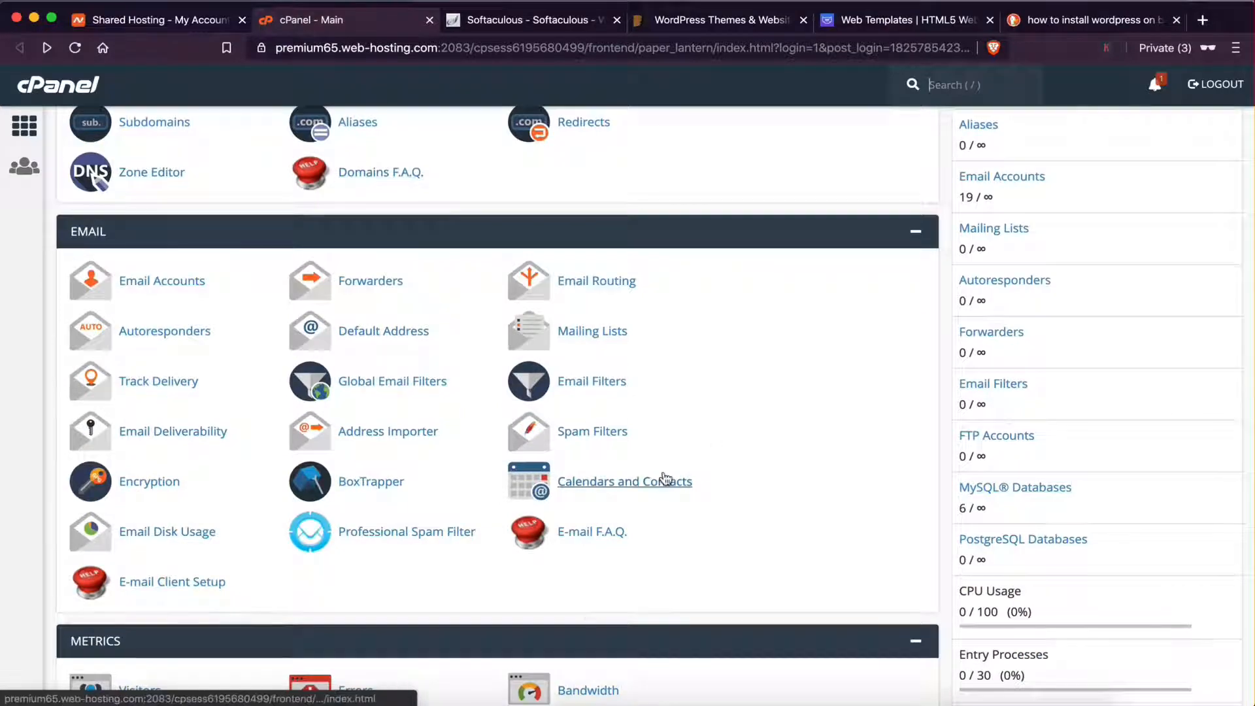
{"action": "scroll", "coordinate": [698, 434], "scroll_direction": "down", "scroll_amount": 8}
{"action": "scroll", "coordinate": [699, 430], "scroll_direction": "down", "scroll_amount": 9}
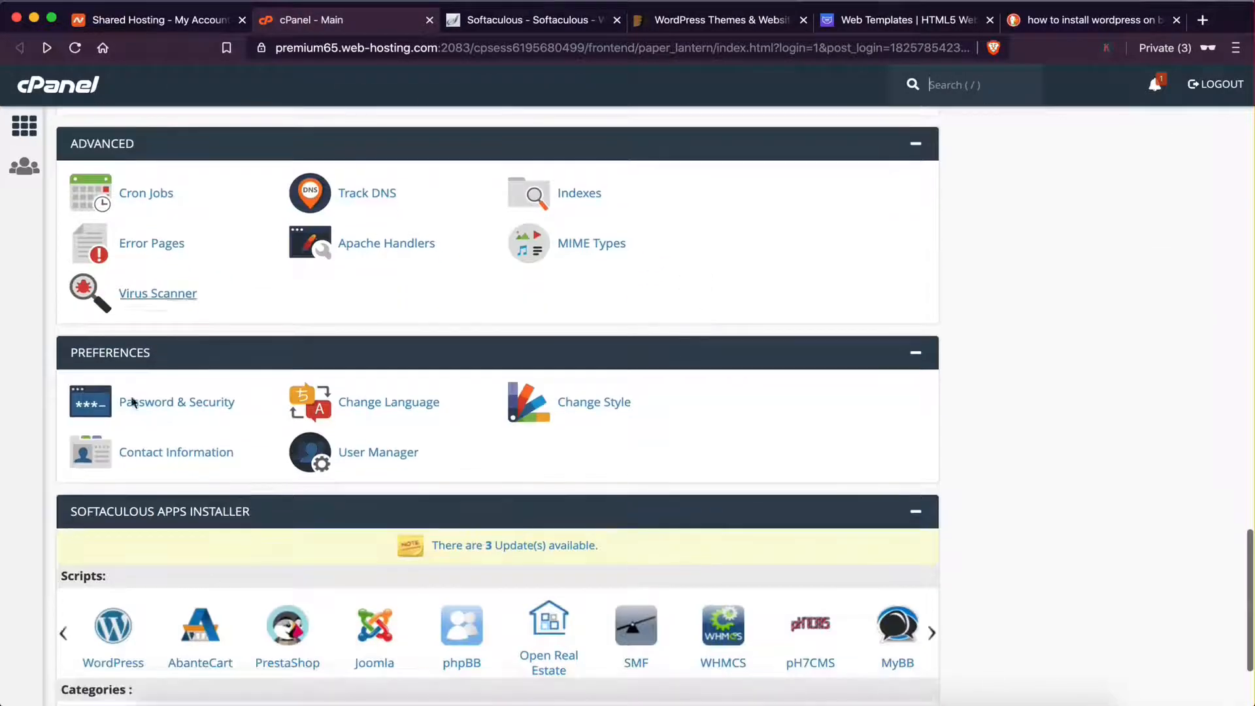
{"action": "scroll", "coordinate": [645, 448], "scroll_direction": "down", "scroll_amount": 3}
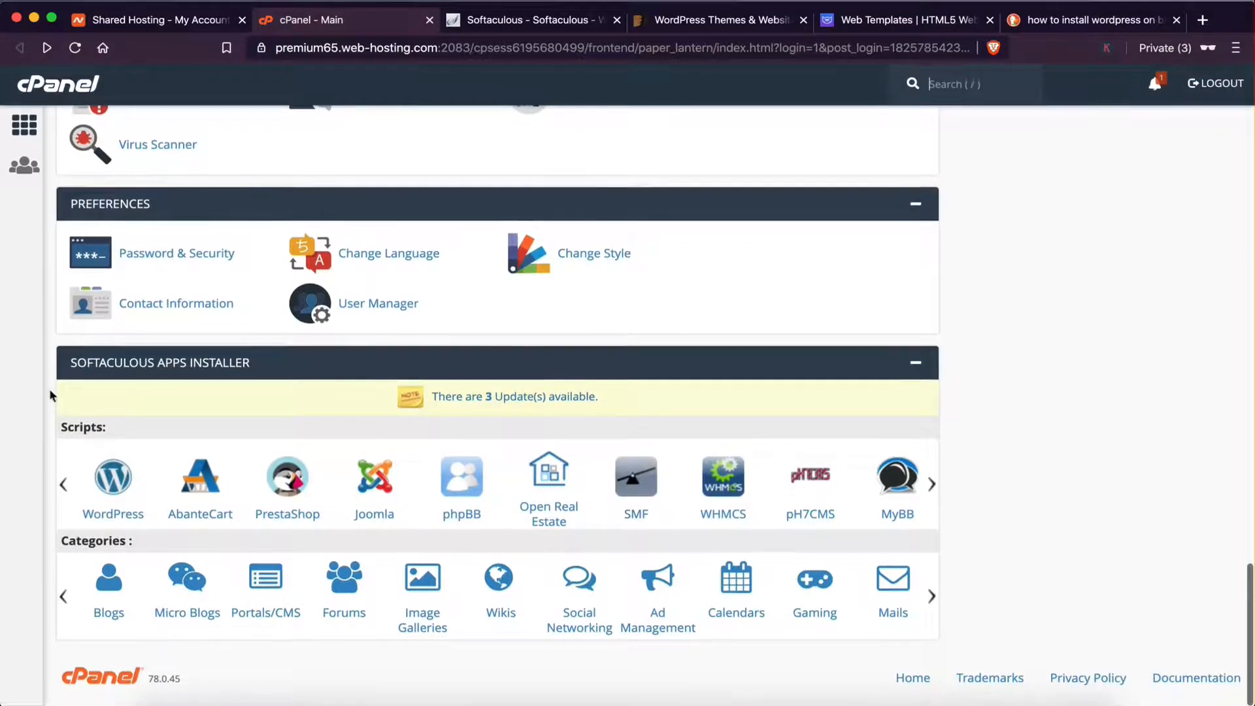
{"action": "left_click", "coordinate": [114, 492]}
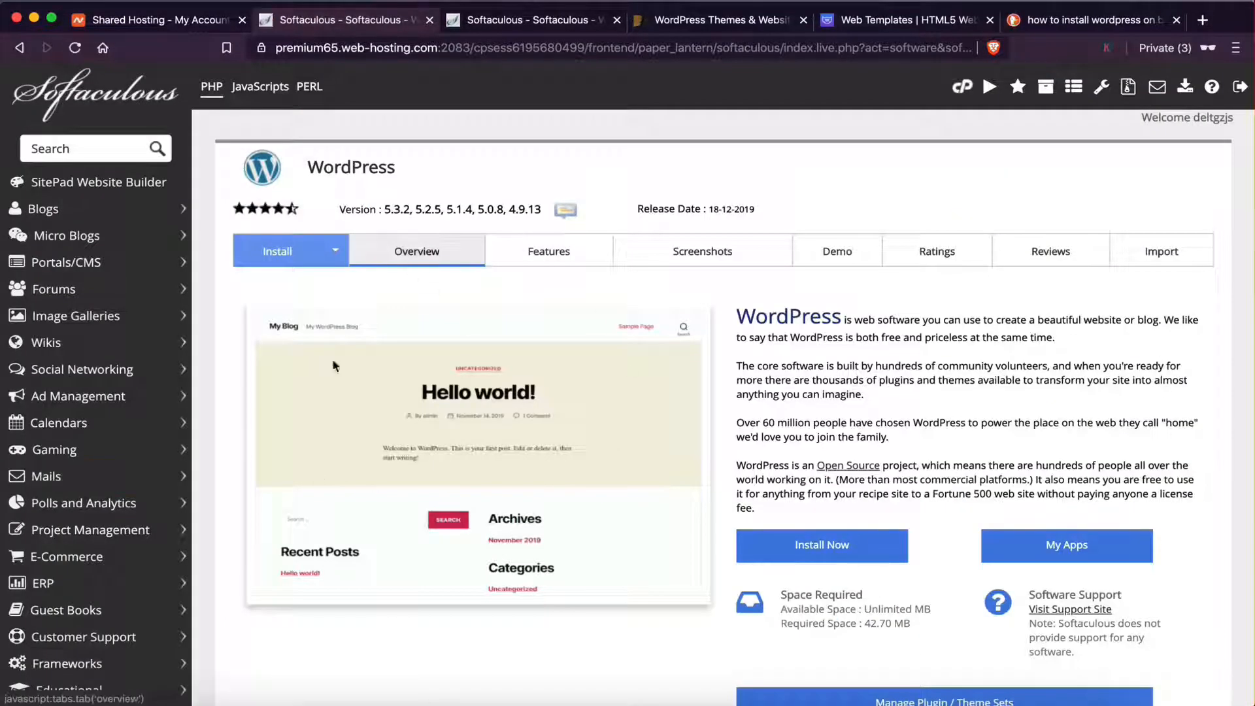
{"action": "left_click", "coordinate": [347, 248]}
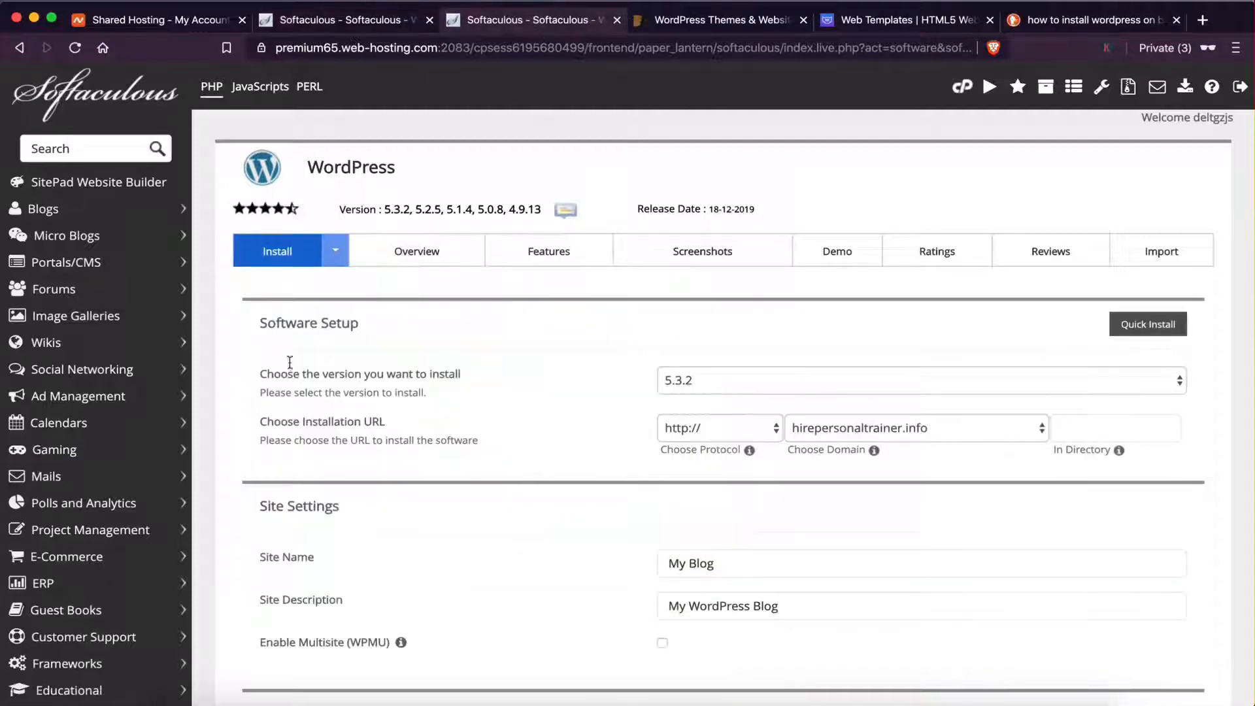
- Replace the default site name in the Site Settings with "Hire Personal Trainer"
{"action": "scroll", "coordinate": [510, 499], "scroll_direction": "down", "scroll_amount": 1}
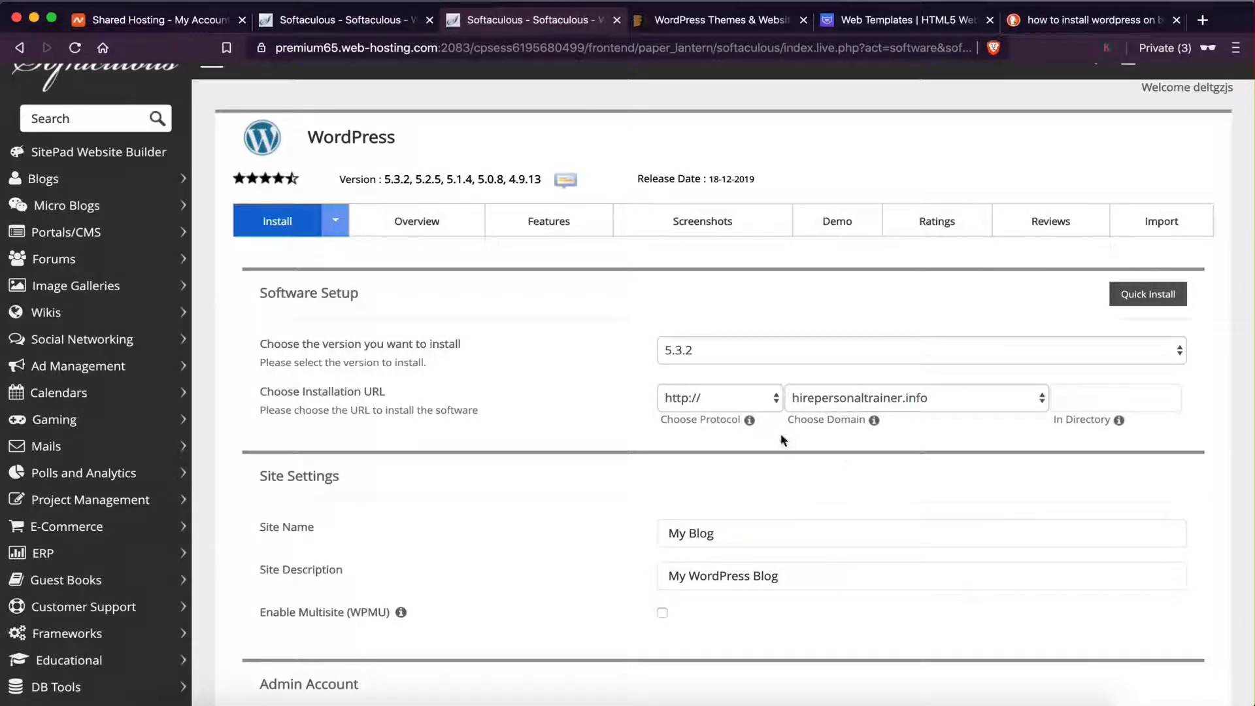
{"action": "scroll", "coordinate": [725, 476], "scroll_direction": "down", "scroll_amount": 3}
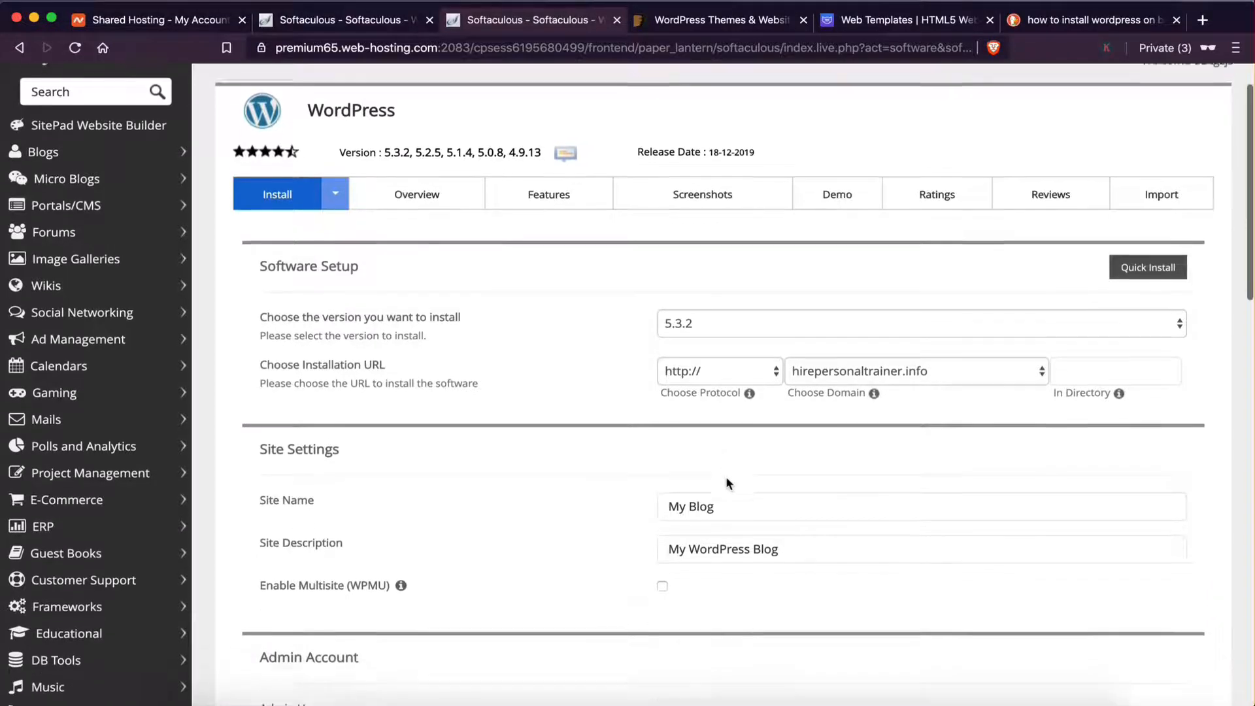
{"action": "left_click_drag", "start_coordinate": [728, 396], "coordinate": [609, 397]}
{"action": "key", "text": "BackSpace"}
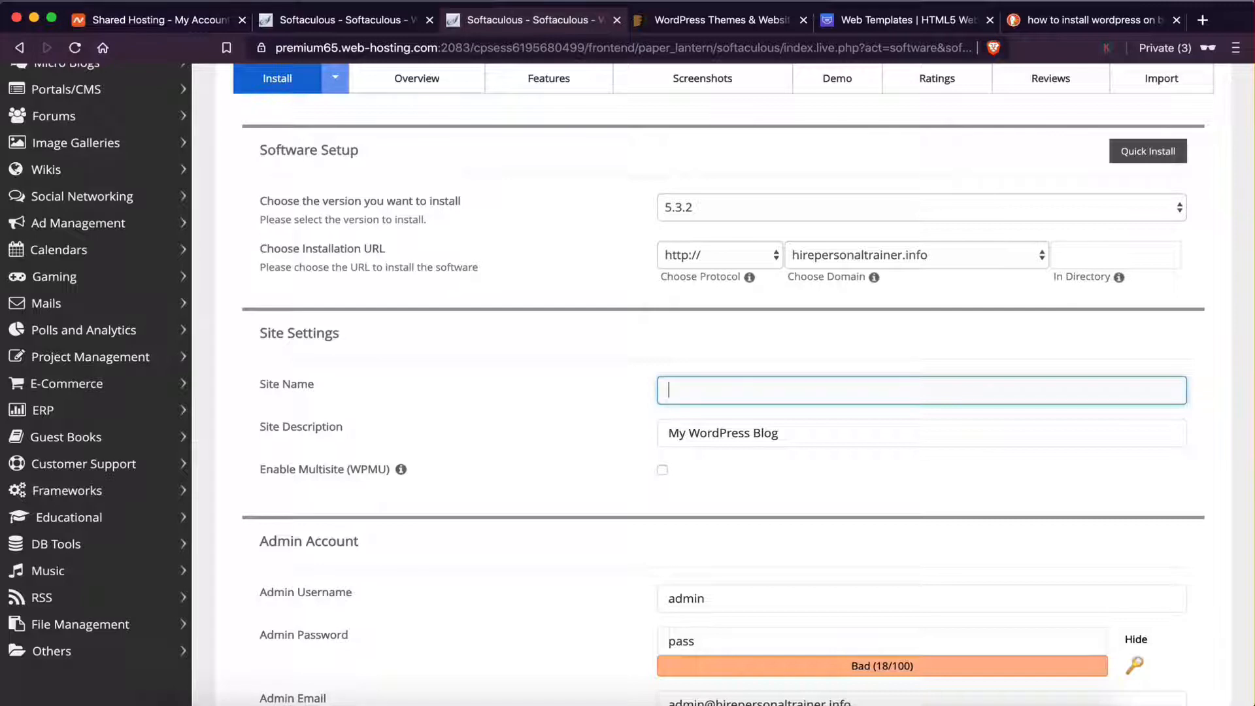
{"action": "type", "text": "Hire Personal Trainer"}
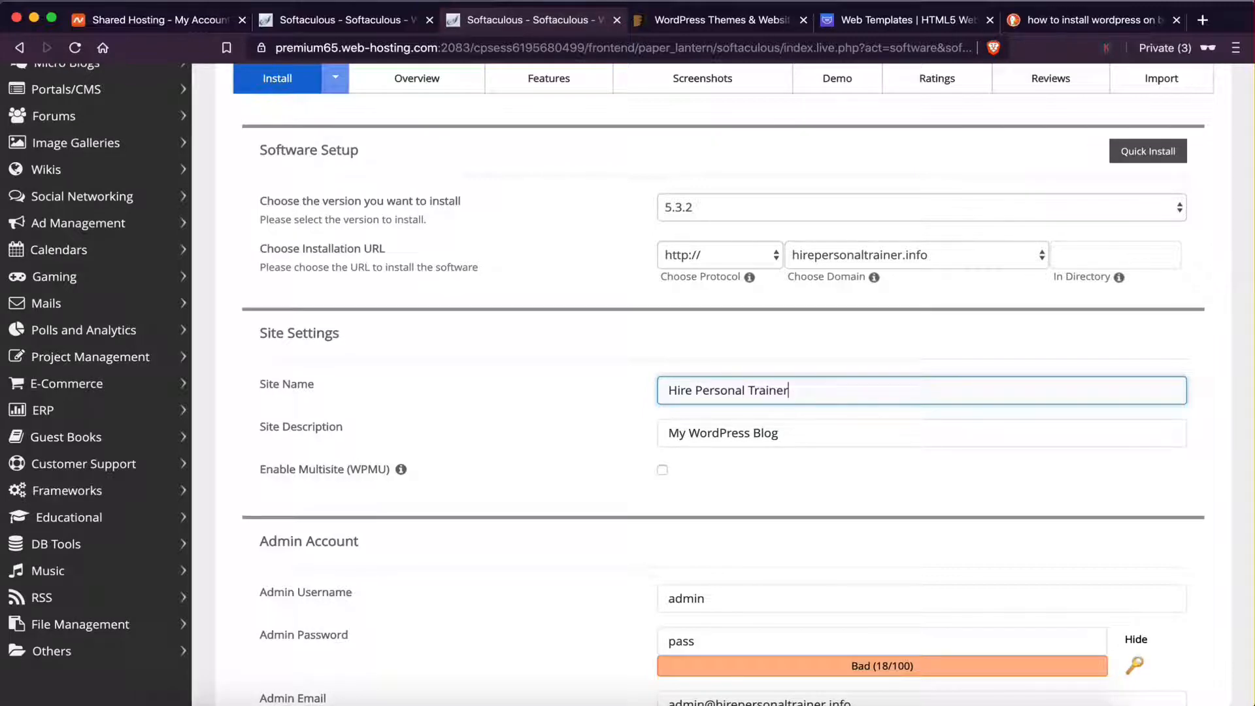
- Copy the site name "Hire Personal Trainer" into the site description, replacing the default text
{"action": "left_click", "coordinate": [667, 425]}
{"action": "left_click_drag", "start_coordinate": [802, 390], "coordinate": [564, 390]}
{"action": "key", "text": "super+c"}
{"action": "left_click", "coordinate": [801, 435]}
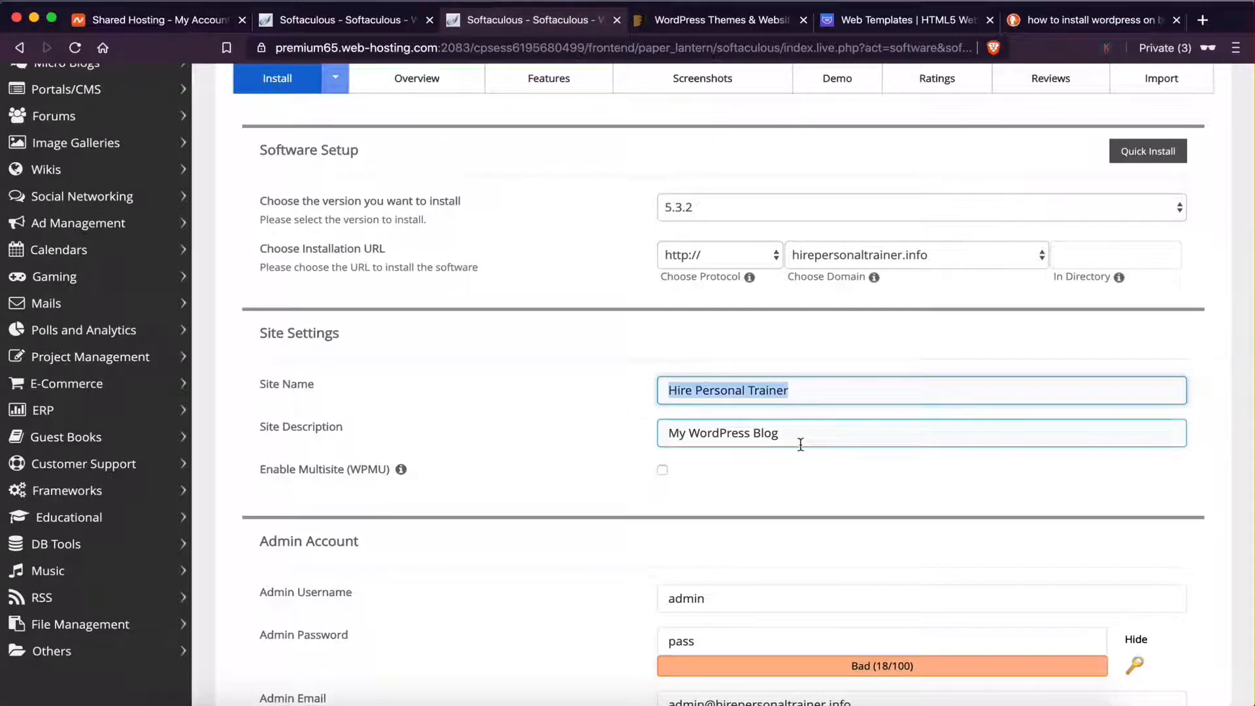
{"action": "left_click_drag", "start_coordinate": [802, 435], "coordinate": [618, 435]}
{"action": "key", "text": "super+v"}
{"action": "left_click", "coordinate": [485, 445]}
- Examine the Admin Account section's username and password fields without changing them
{"action": "scroll", "coordinate": [485, 445], "scroll_direction": "down", "scroll_amount": 5}
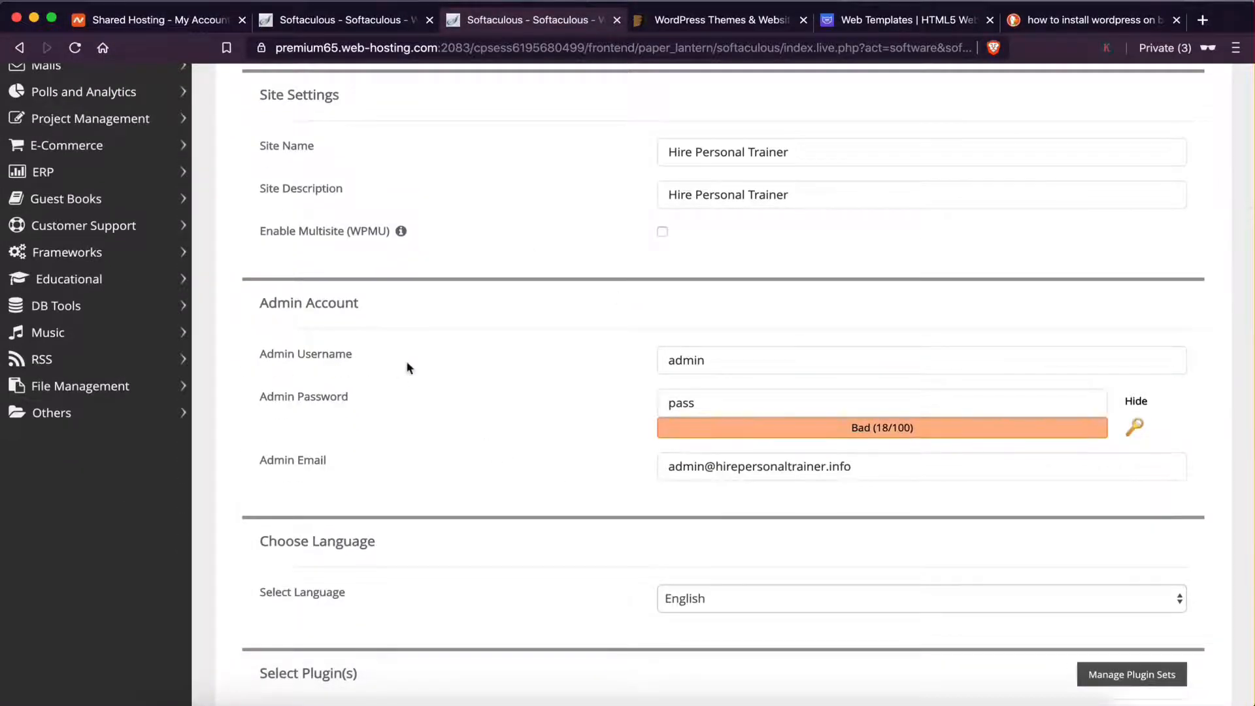
{"action": "left_click", "coordinate": [684, 359]}
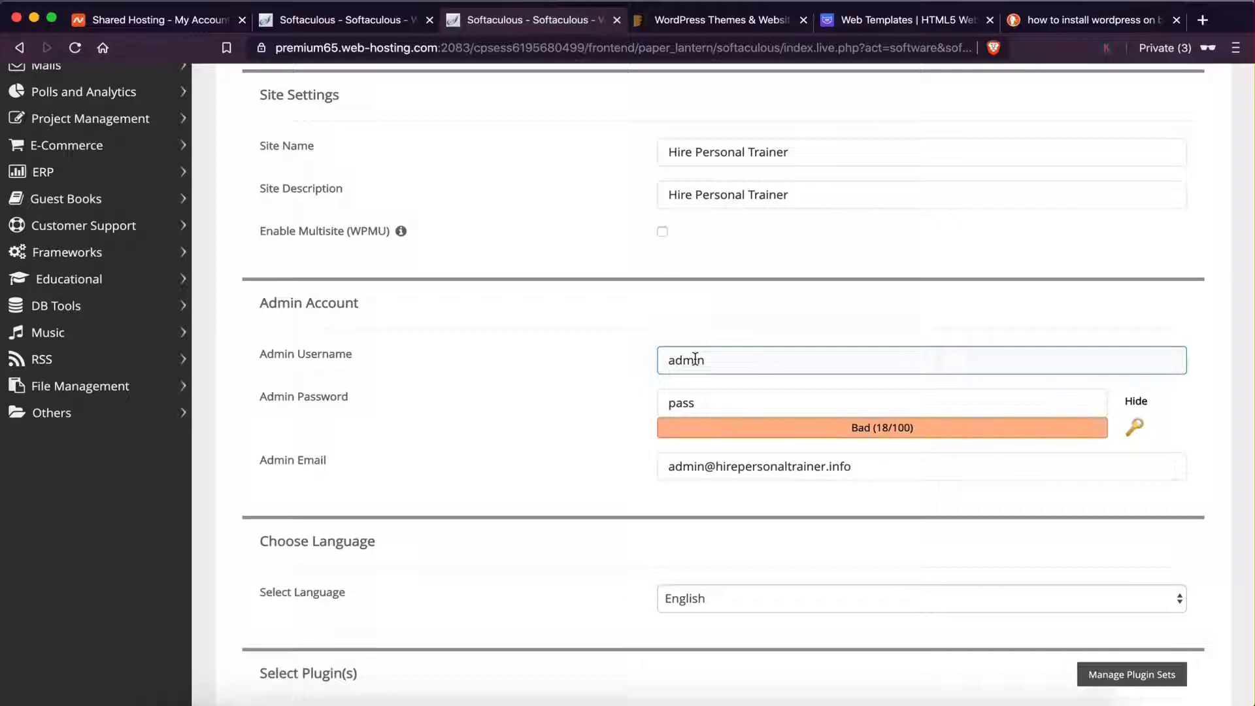
{"action": "left_click", "coordinate": [728, 387]}
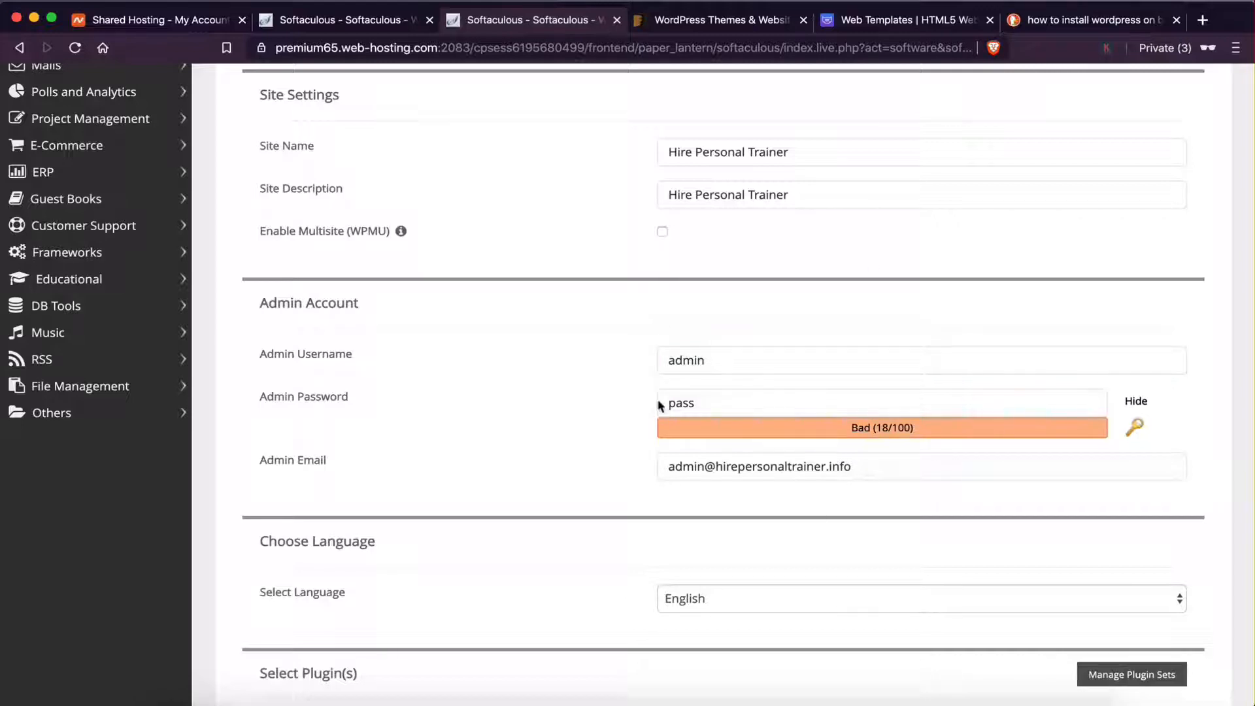
{"action": "left_click", "coordinate": [714, 409]}
{"action": "left_click", "coordinate": [600, 524]}
{"action": "left_click", "coordinate": [684, 363]}
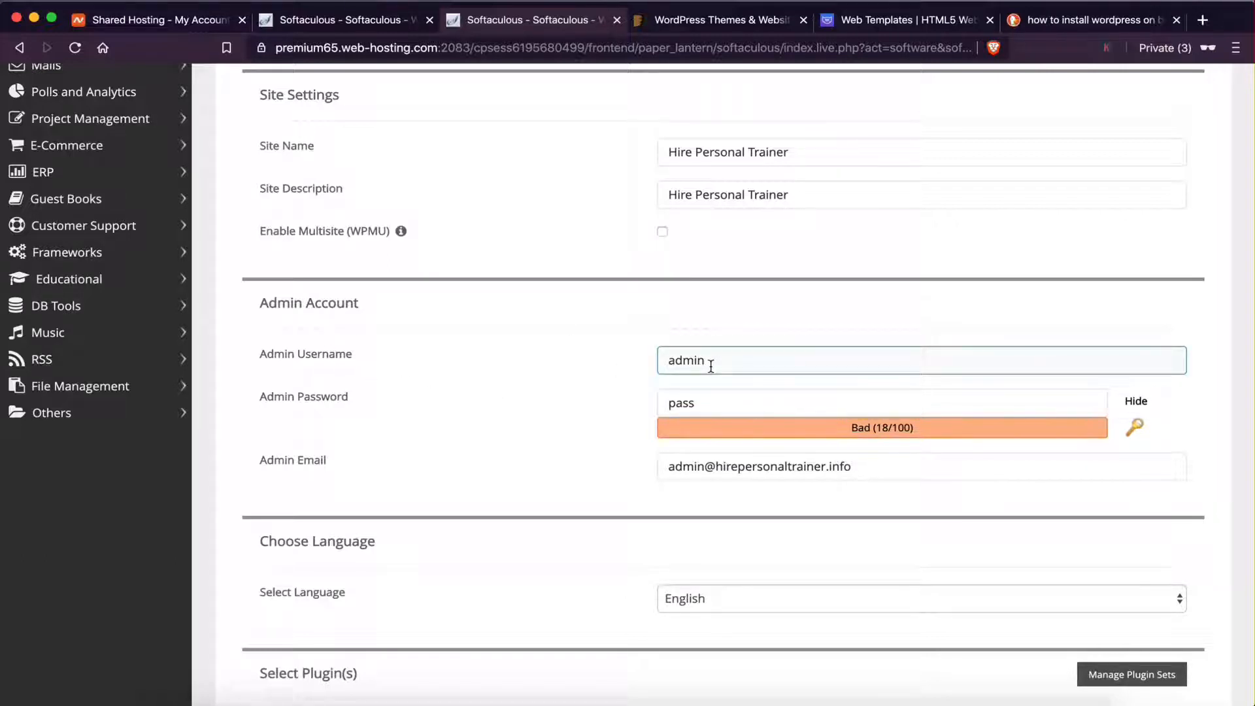
{"action": "left_click", "coordinate": [705, 402]}
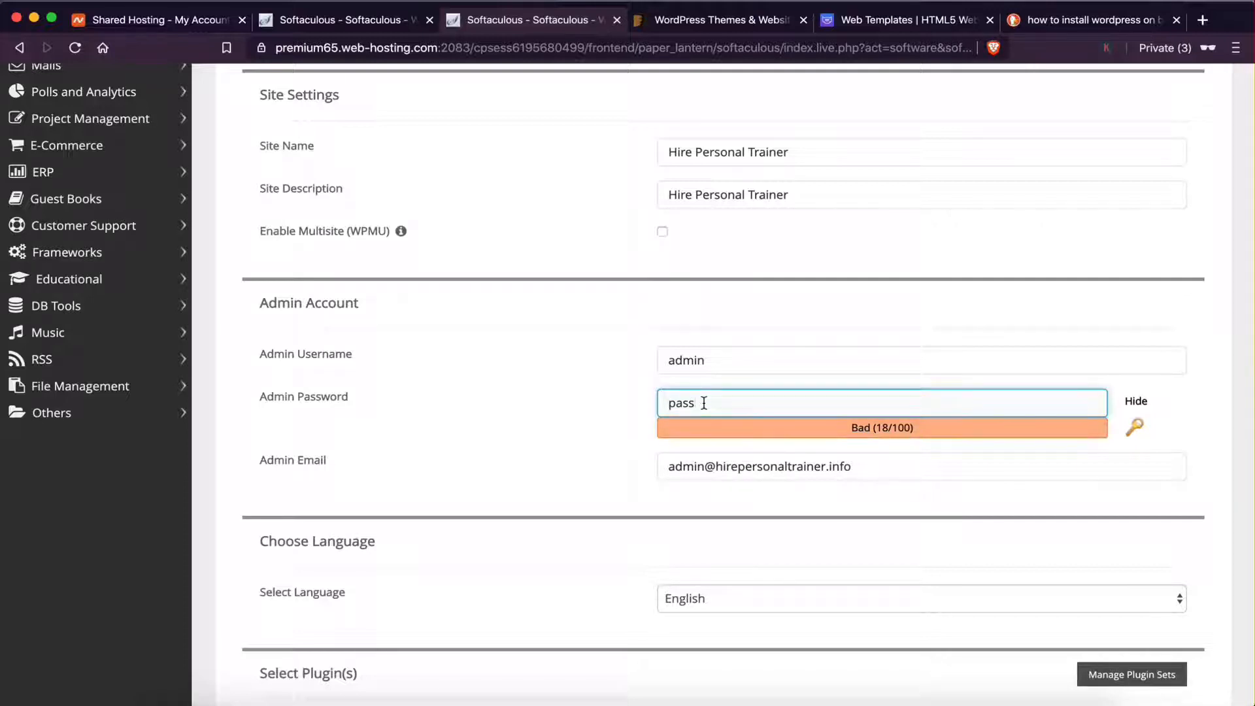
{"action": "left_click", "coordinate": [716, 360]}
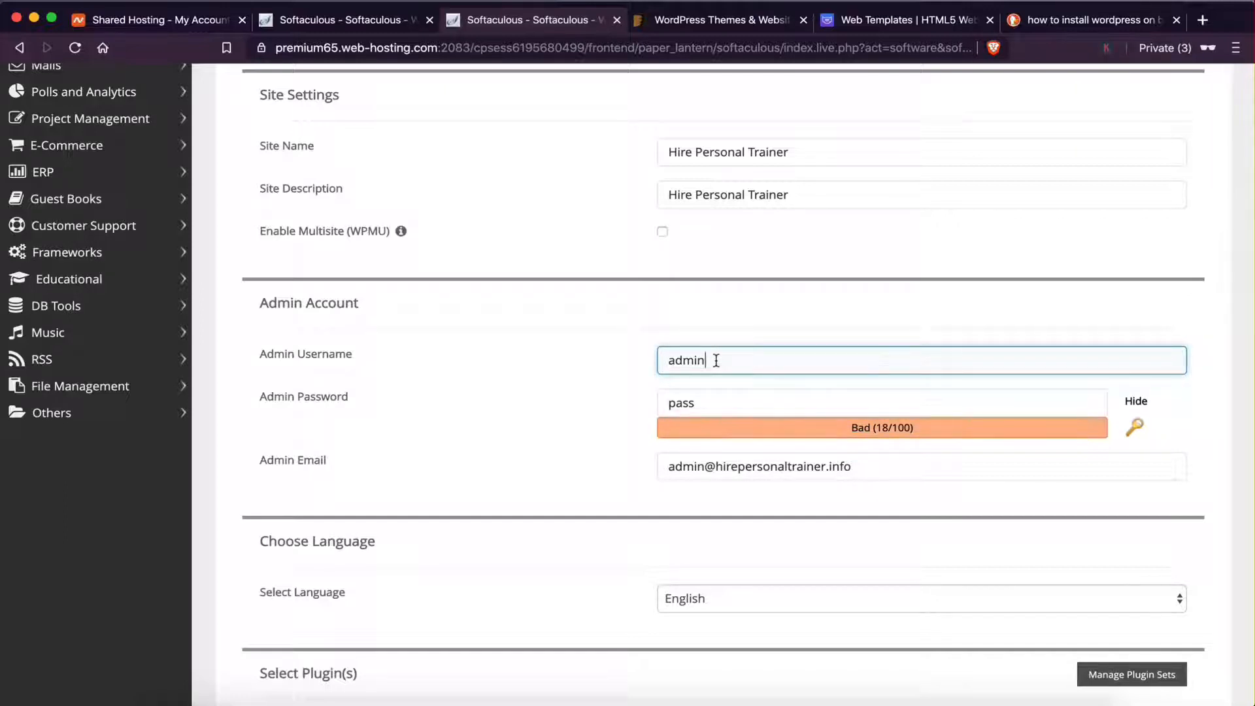
{"action": "double_click", "coordinate": [700, 354]}
{"action": "left_click", "coordinate": [731, 367]}
{"action": "left_click_drag", "start_coordinate": [731, 367], "coordinate": [595, 370]}
{"action": "left_click", "coordinate": [523, 409]}
- Review the language, plugin and theme options in the rest of the WordPress installation form
{"action": "scroll", "coordinate": [594, 457], "scroll_direction": "down", "scroll_amount": 3}
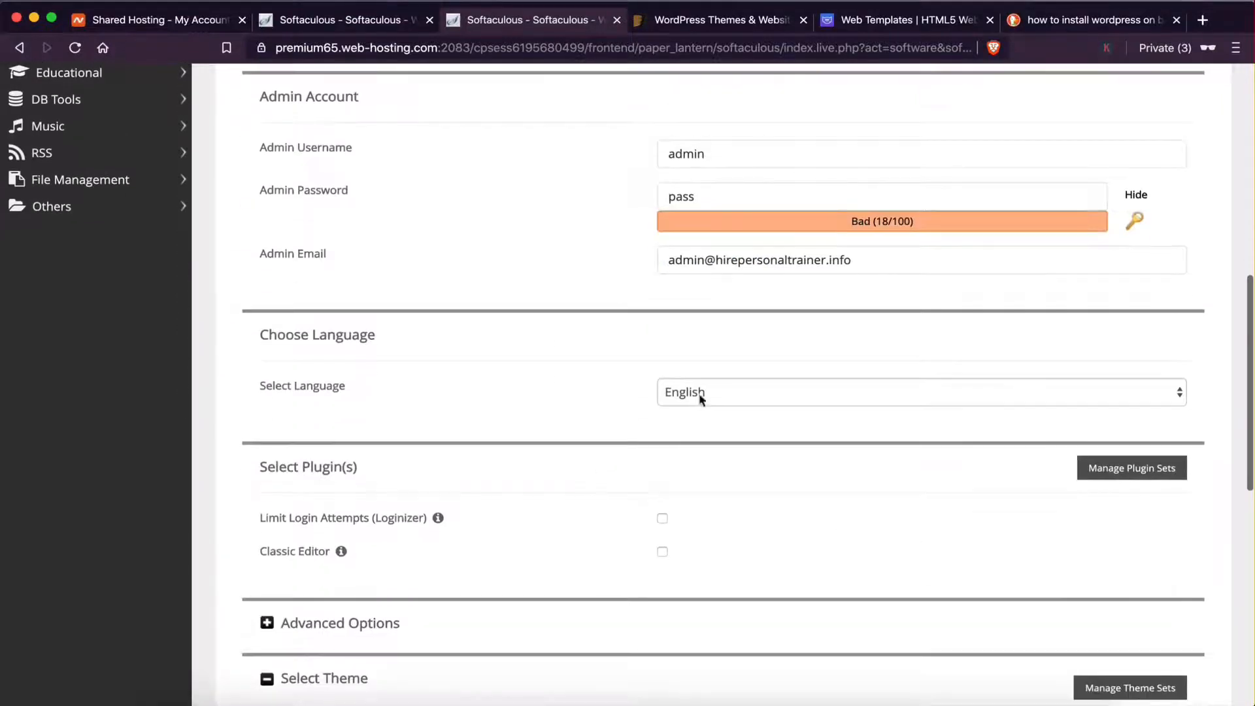
{"action": "scroll", "coordinate": [594, 261], "scroll_direction": "down", "scroll_amount": 7}
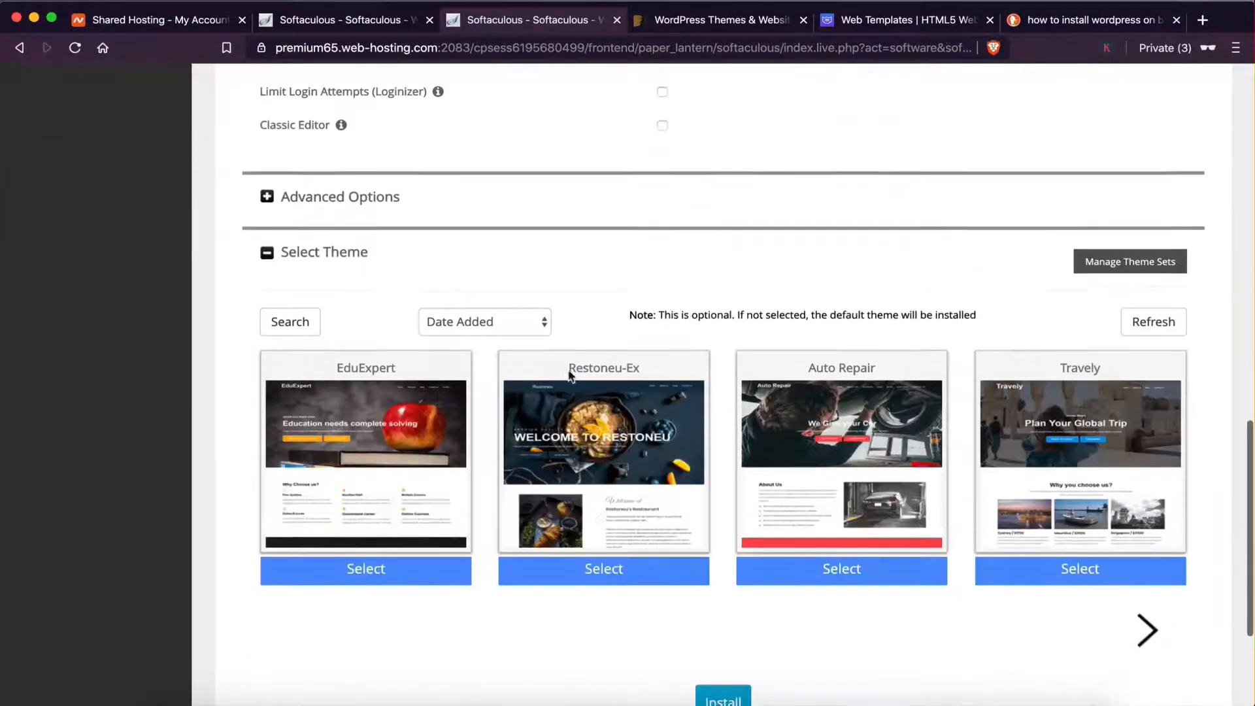
{"action": "scroll", "coordinate": [569, 375], "scroll_direction": "up", "scroll_amount": 1}
{"action": "scroll", "coordinate": [567, 376], "scroll_direction": "down", "scroll_amount": 4}
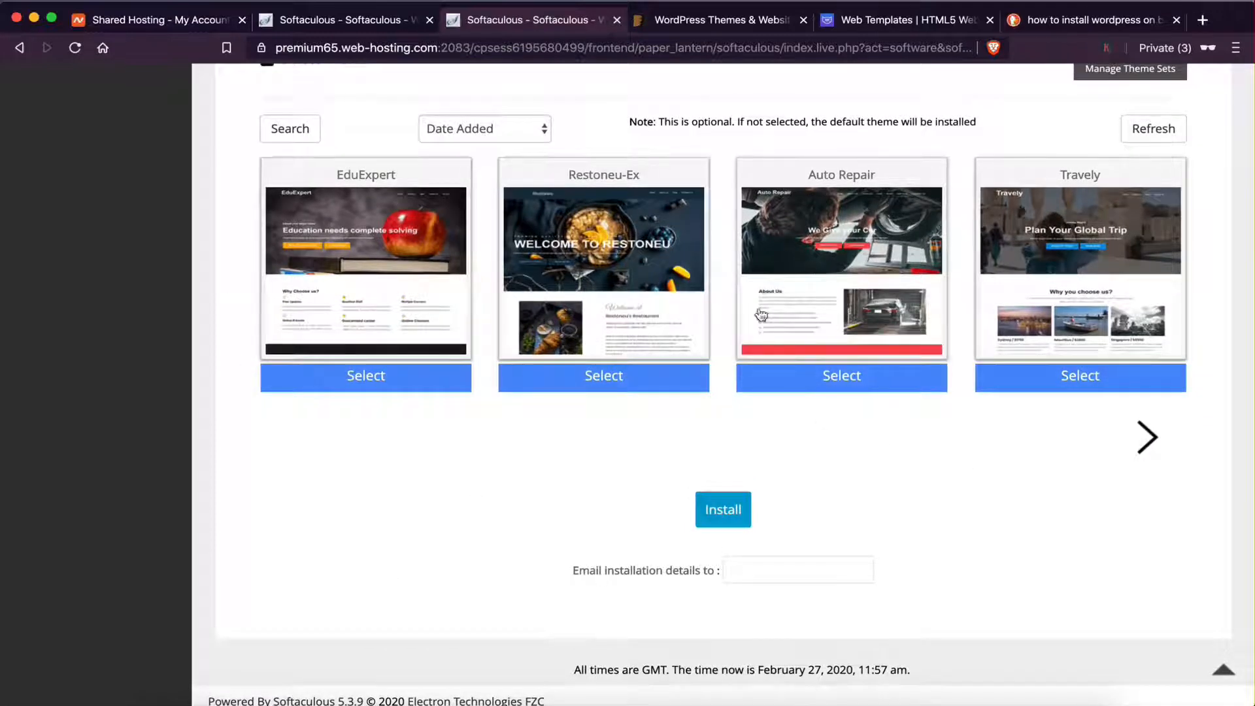
- Start the WordPress installation with the default theme, leaving the email address for installation details blank
{"action": "scroll", "coordinate": [395, 429], "scroll_direction": "down", "scroll_amount": 1}
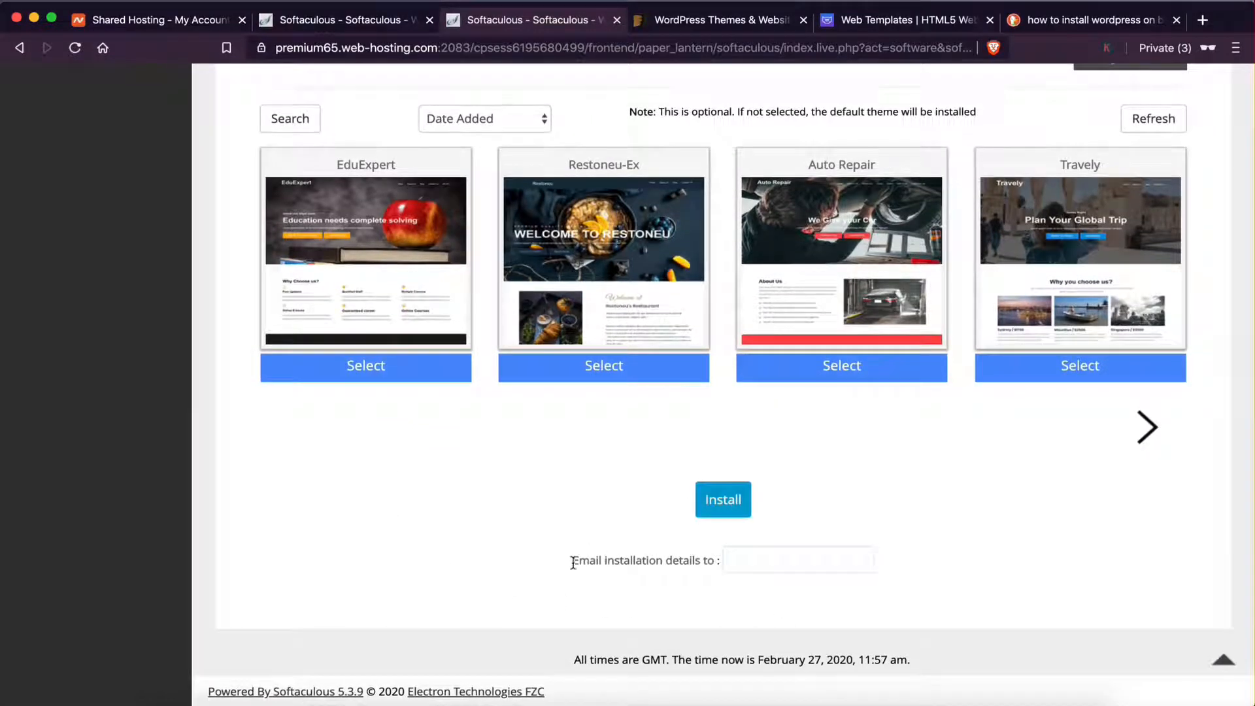
{"action": "left_click_drag", "start_coordinate": [574, 560], "coordinate": [697, 560]}
{"action": "left_click", "coordinate": [697, 560]}
{"action": "left_click", "coordinate": [731, 501]}
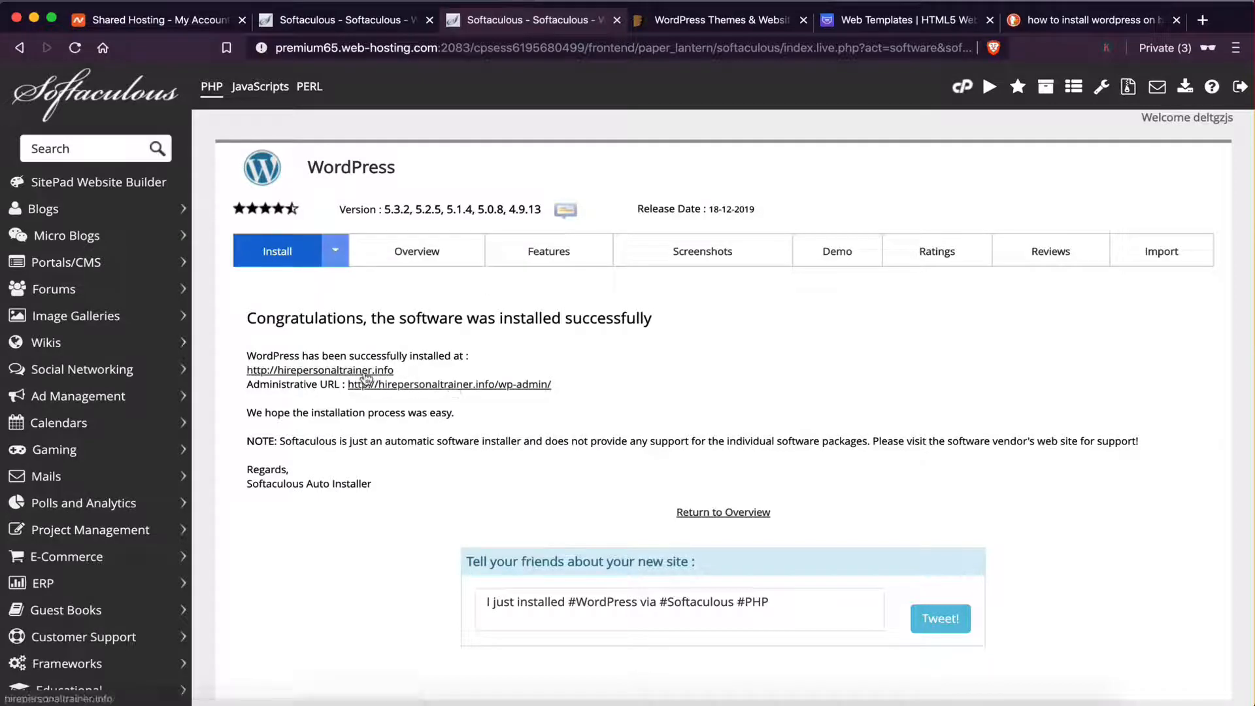
- Open the newly installed hirepersonaltrainer.info site in a new tab and look through its front page
{"action": "right_click", "coordinate": [364, 370]}
{"action": "left_click", "coordinate": [418, 378]}
{"action": "left_click", "coordinate": [629, 22]}
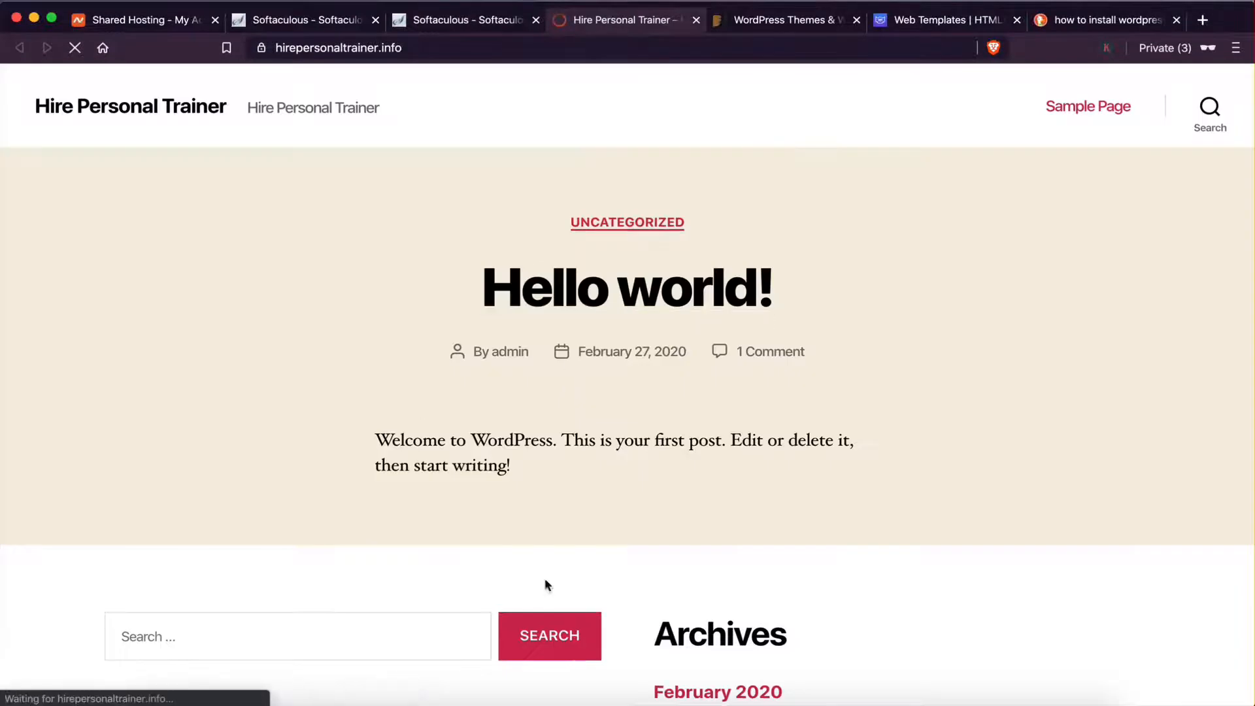
{"action": "scroll", "coordinate": [547, 582], "scroll_direction": "down", "scroll_amount": 10}
{"action": "scroll", "coordinate": [547, 583], "scroll_direction": "up", "scroll_amount": 10}
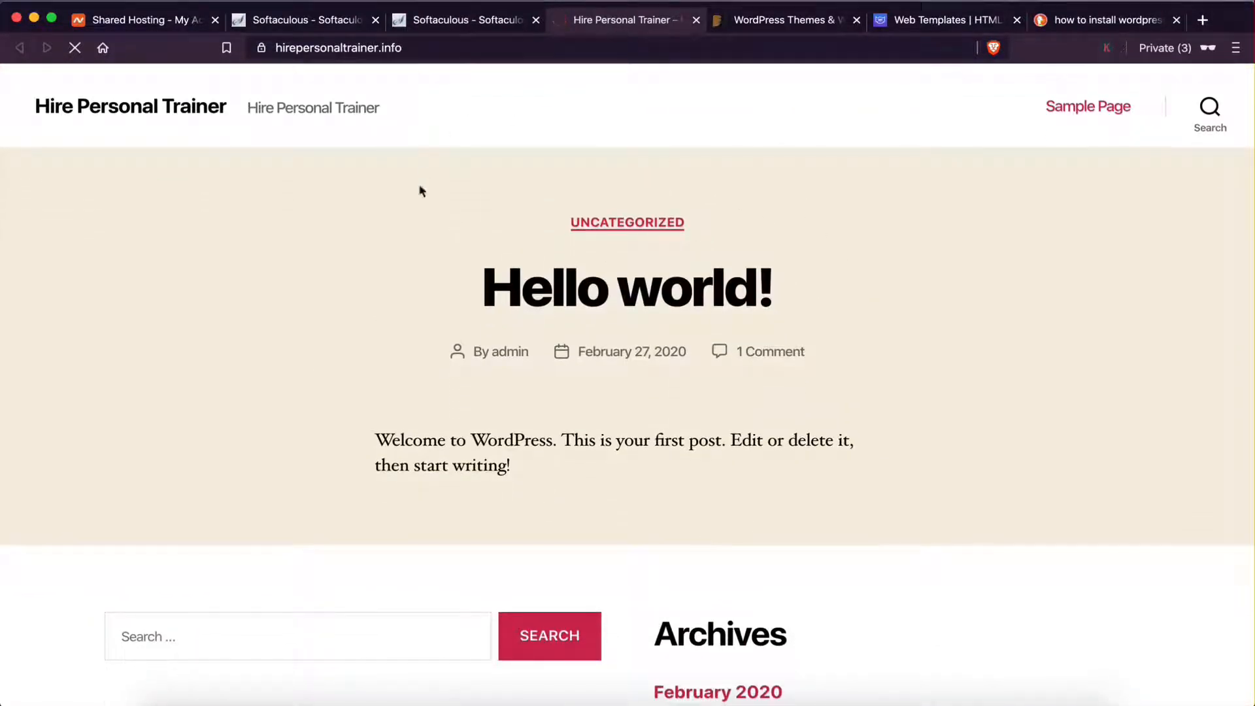
{"action": "left_click", "coordinate": [481, 20]}
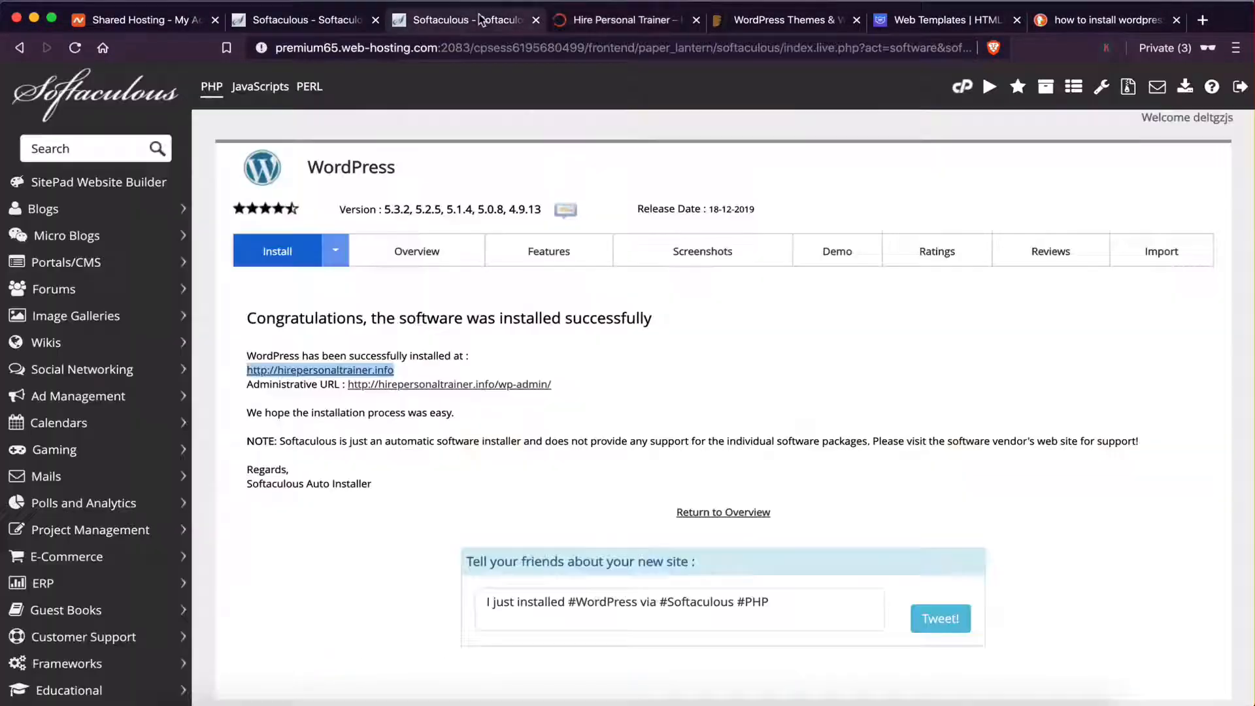
{"action": "left_click", "coordinate": [615, 19]}
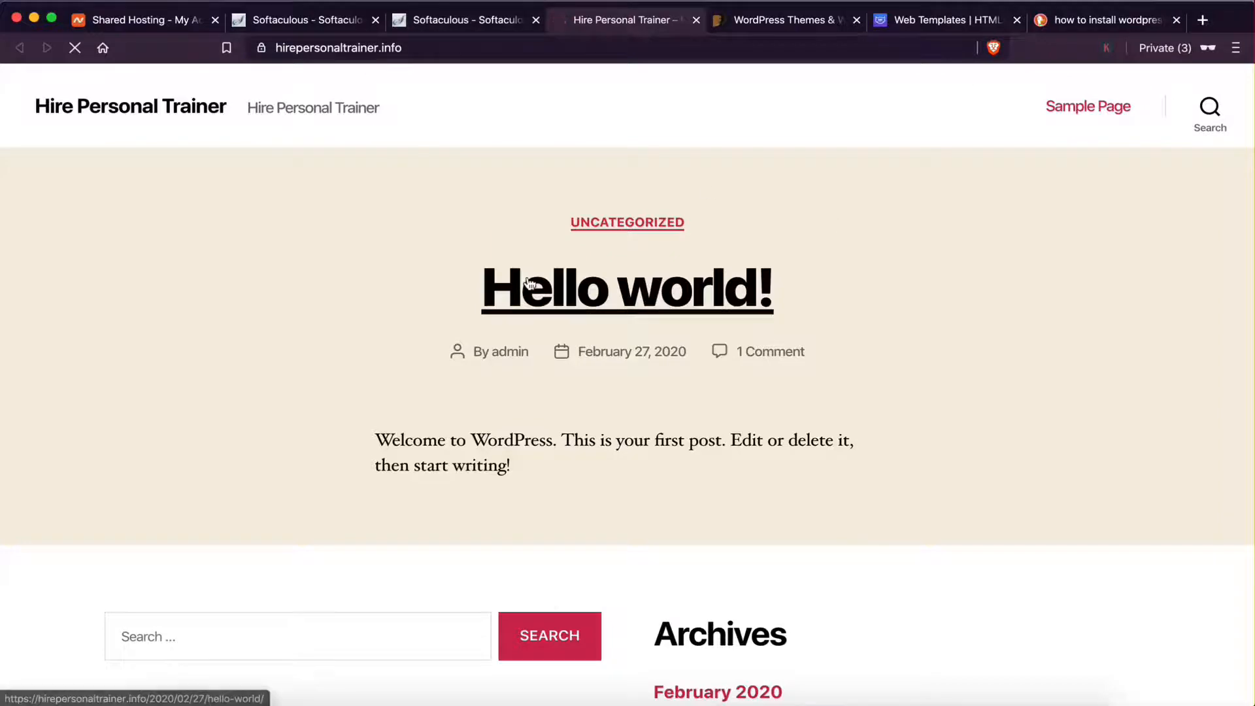
{"action": "scroll", "coordinate": [527, 279], "scroll_direction": "down", "scroll_amount": 7}
{"action": "scroll", "coordinate": [527, 279], "scroll_direction": "up", "scroll_amount": 7}
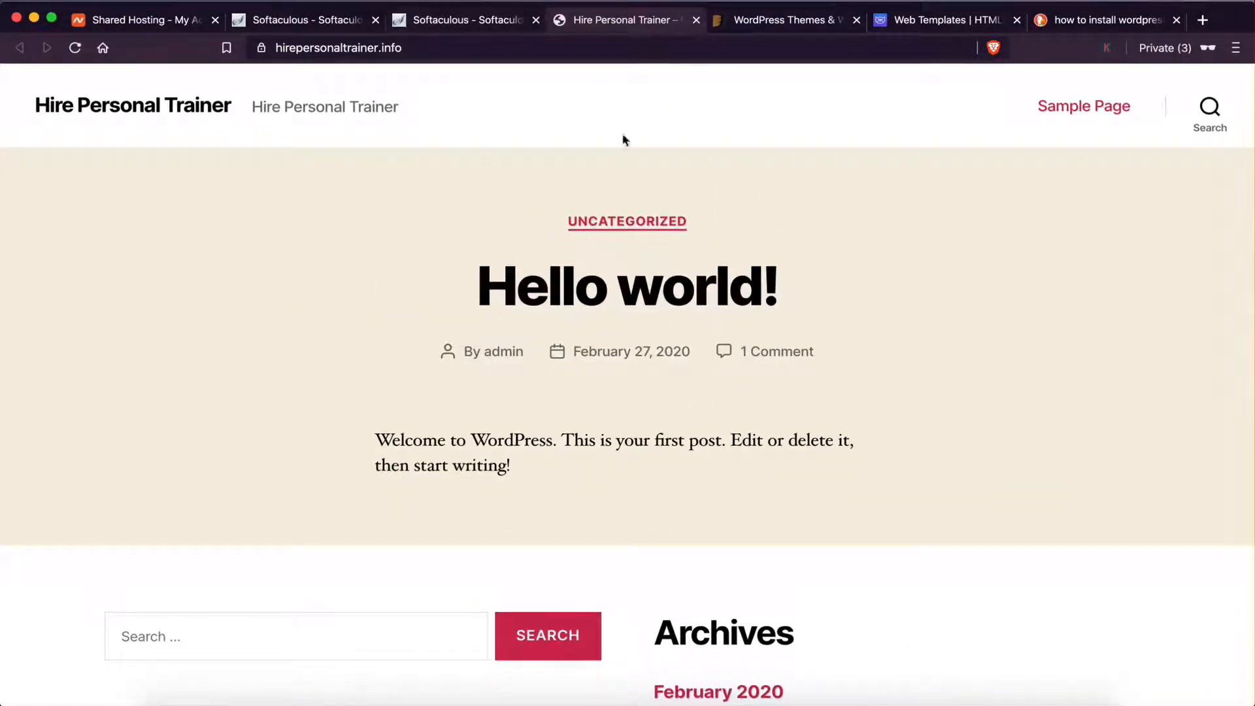
- Open the administrative URL hirepersonaltrainer.info/wp-admin/ from the installation confirmation page in a new tab
{"action": "left_click", "coordinate": [452, 25]}
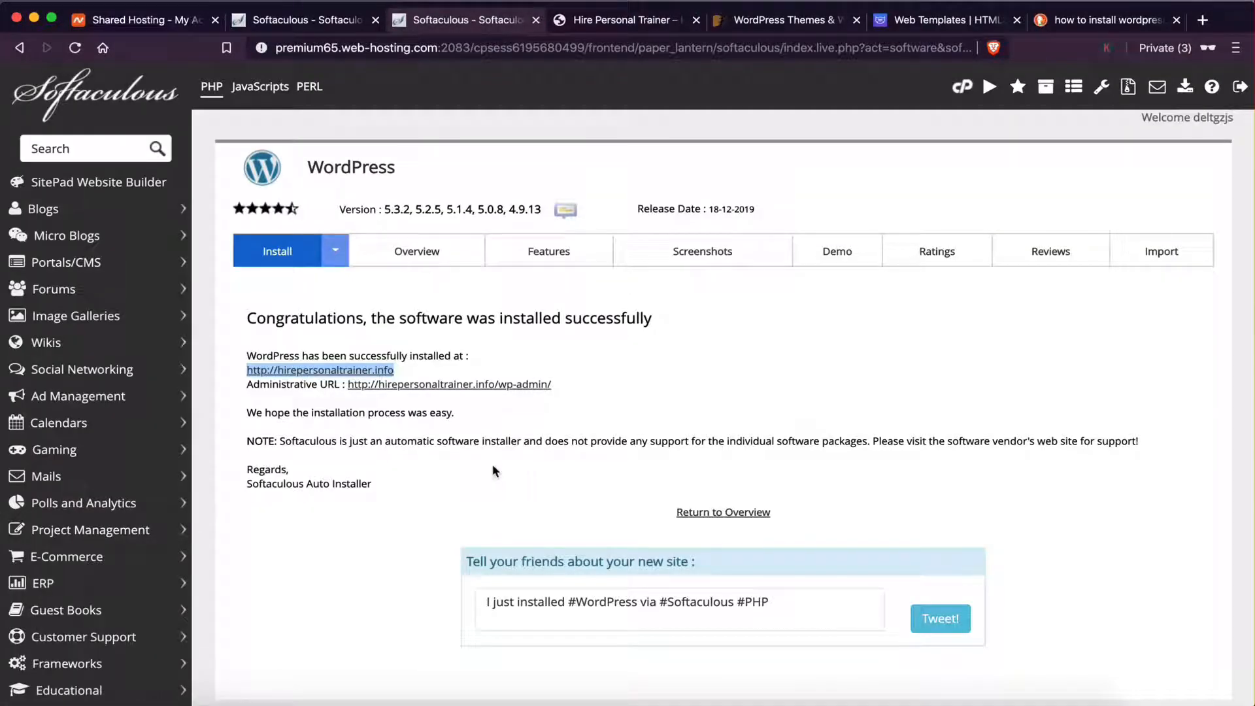
{"action": "left_click", "coordinate": [259, 380]}
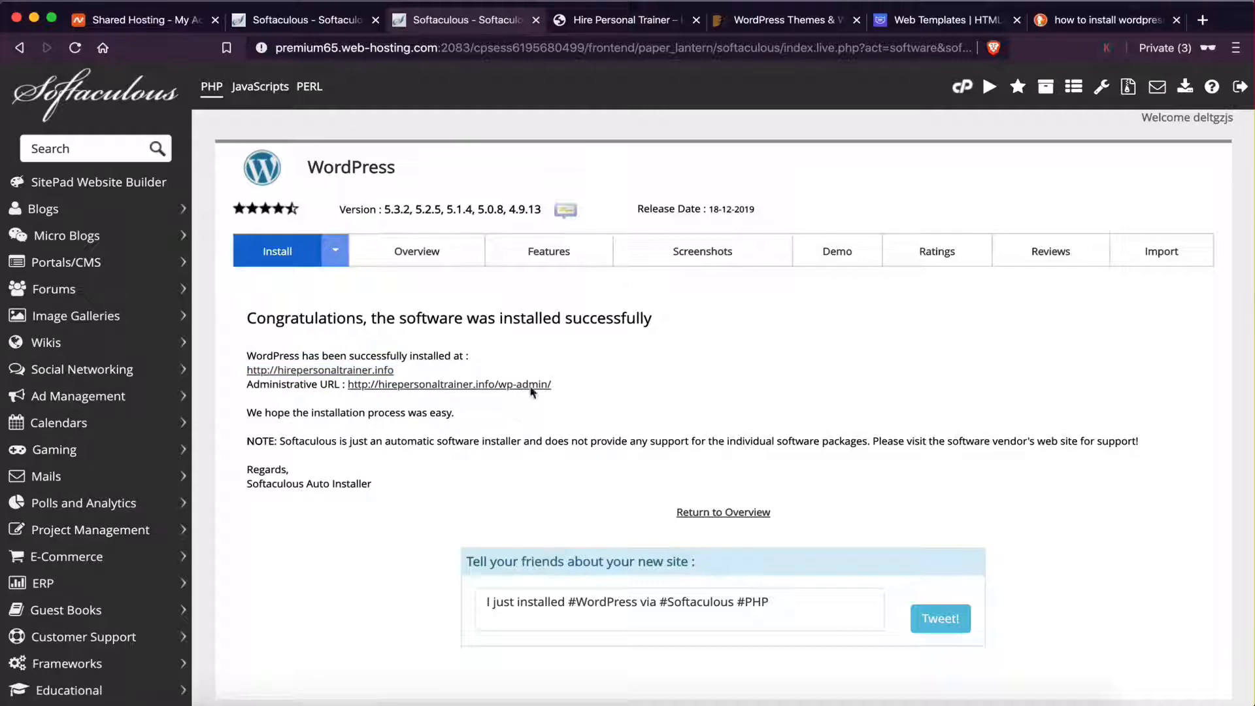
{"action": "right_click", "coordinate": [507, 389]}
{"action": "left_click", "coordinate": [568, 395]}
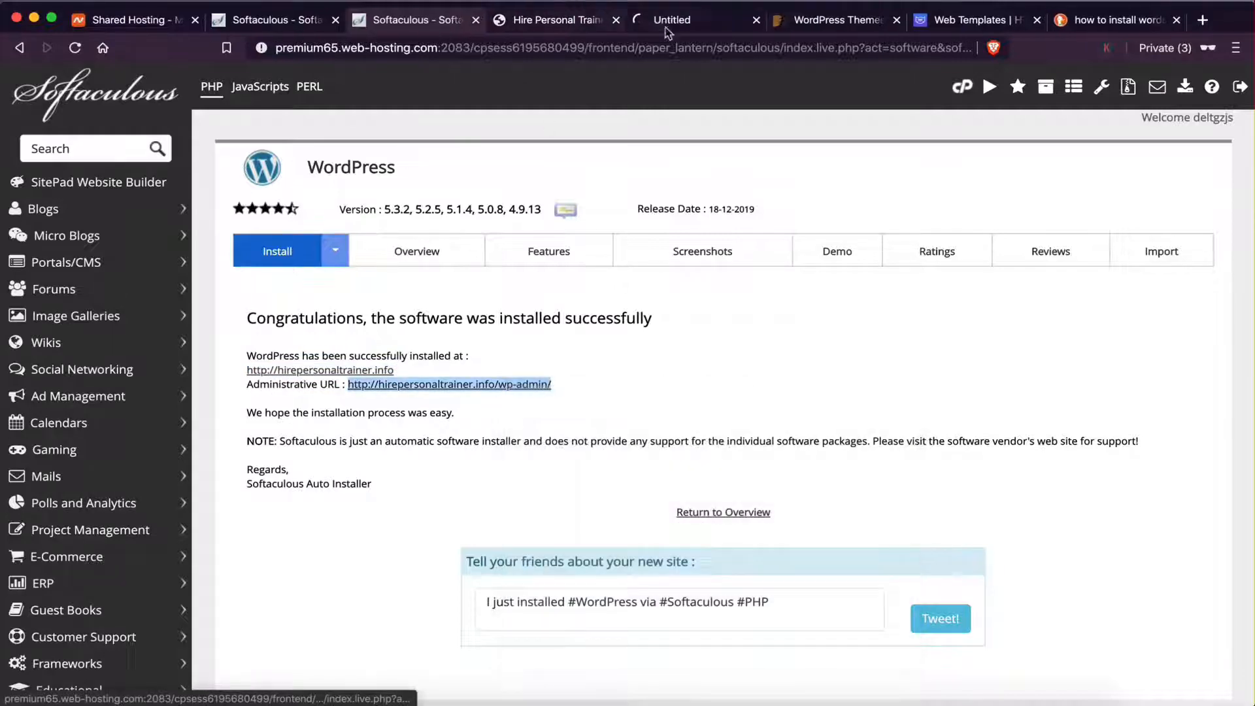
{"action": "left_click", "coordinate": [666, 28]}
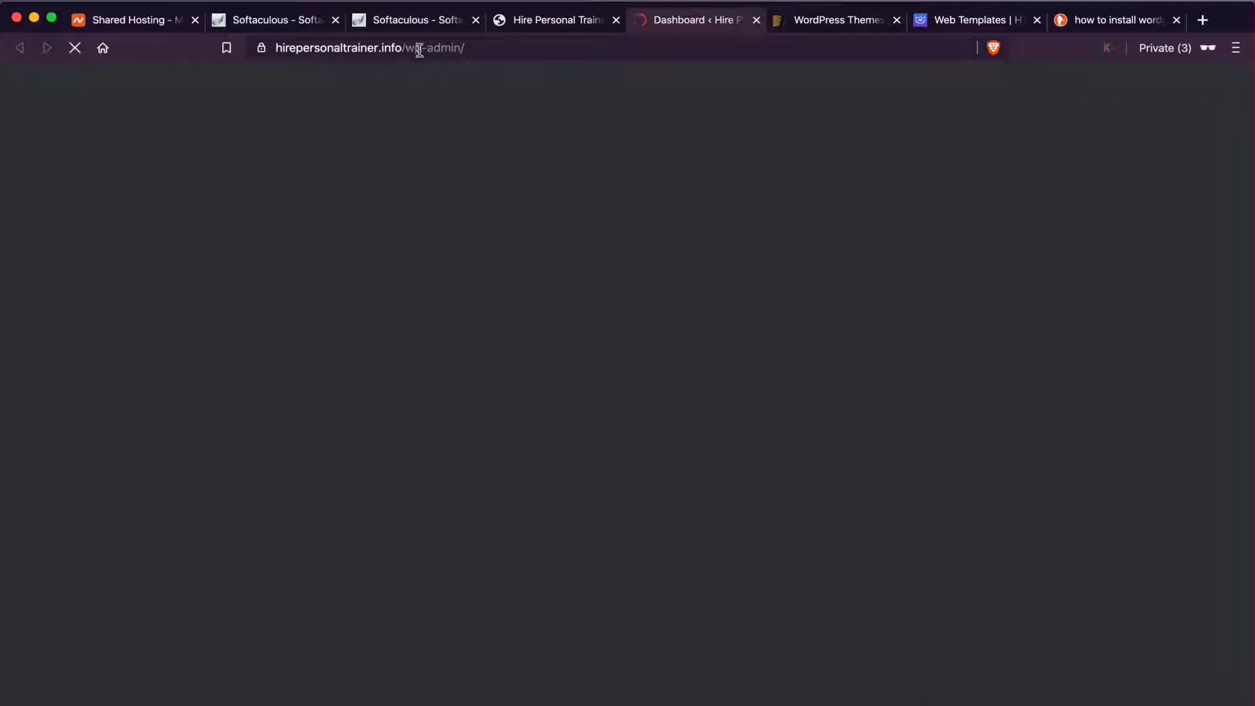
{"action": "left_click", "coordinate": [467, 51]}
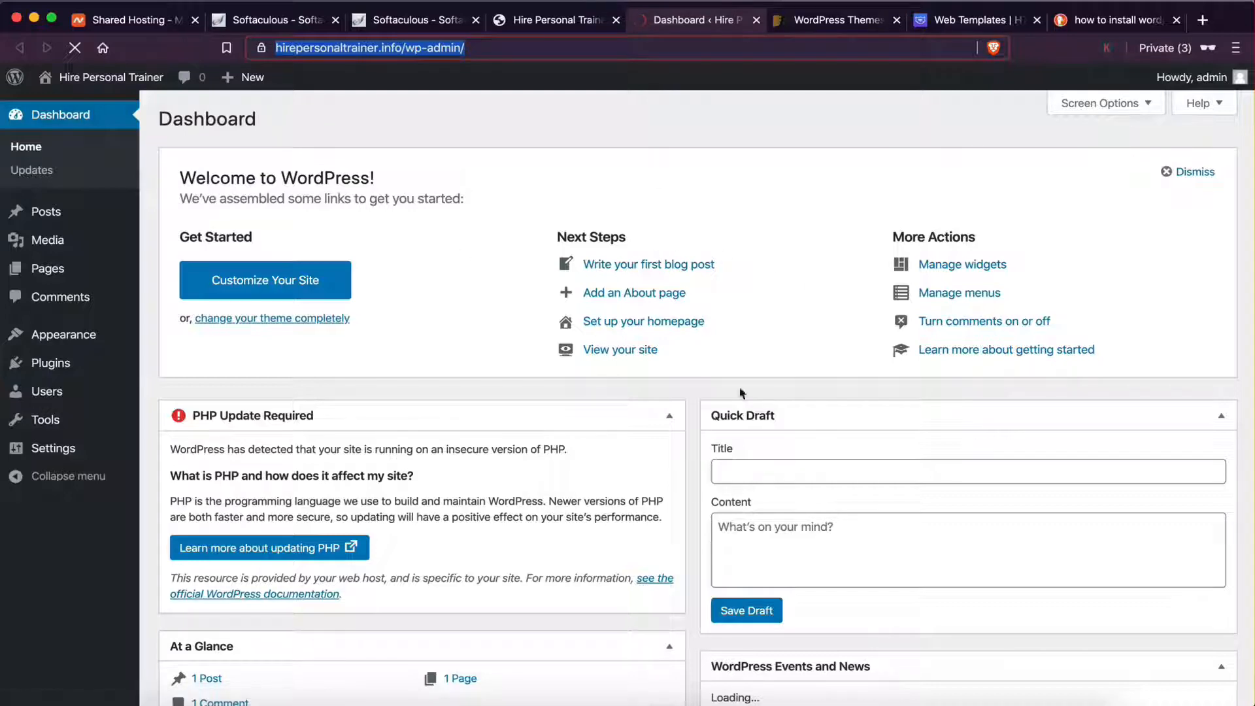
- Log out of the WordPress dashboard and log back in with the username "admin" and the account password
{"action": "mouse_move", "coordinate": [1200, 77]}
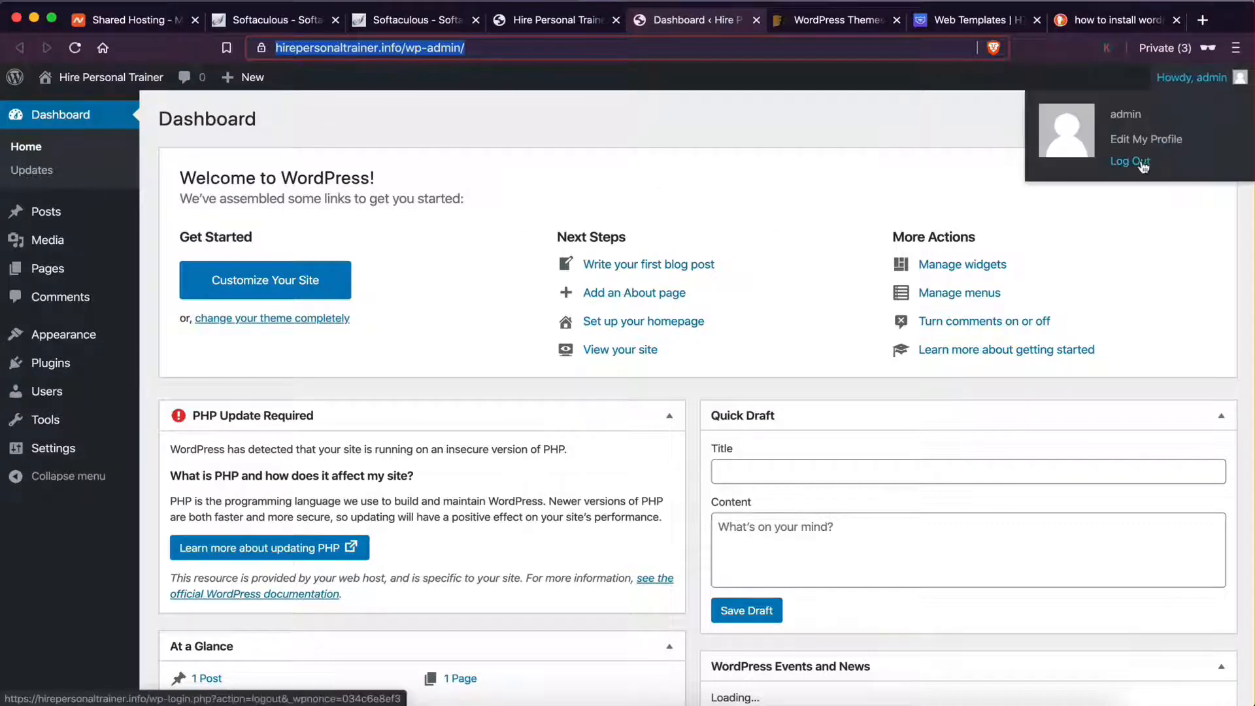
{"action": "left_click", "coordinate": [1131, 162]}
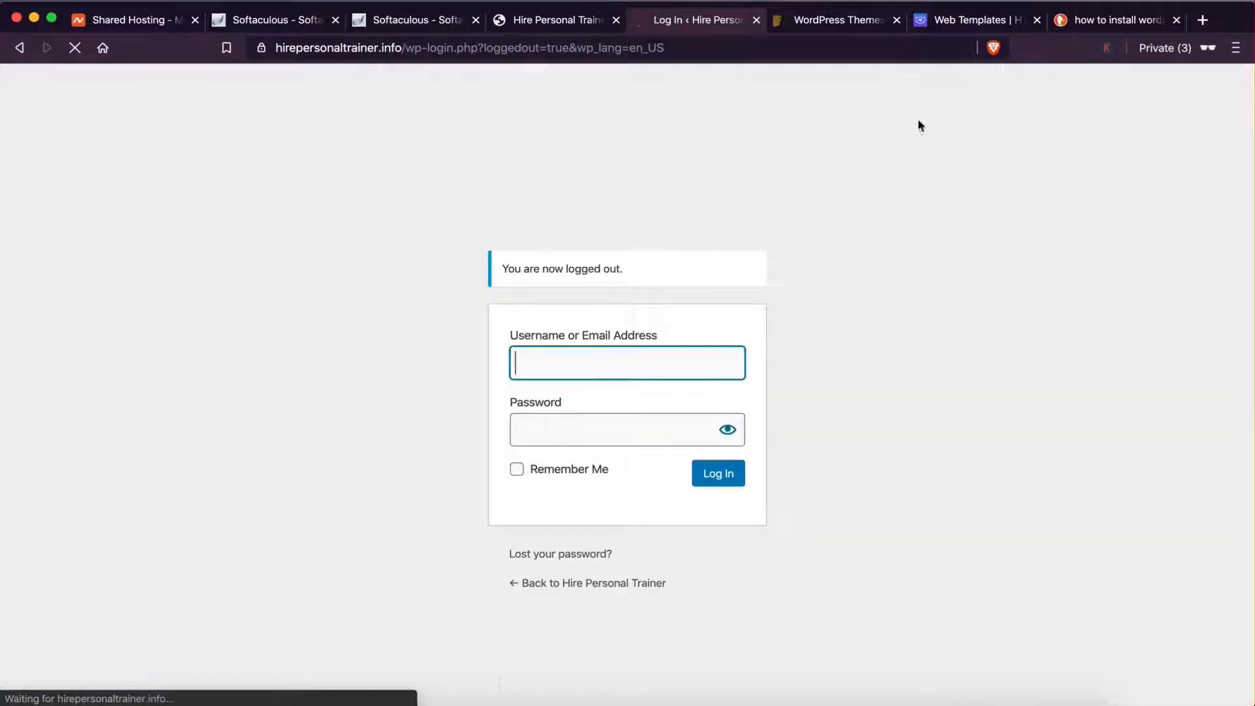
{"action": "type", "text": "amdin"}
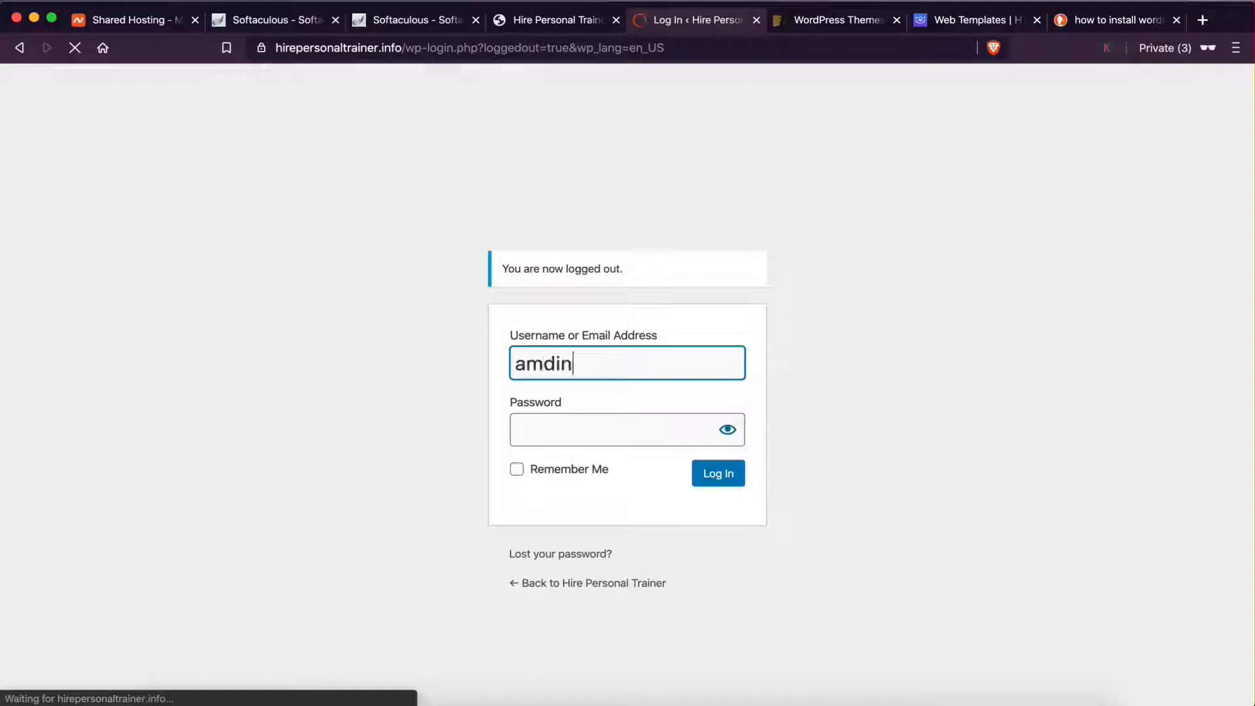
{"action": "key", "text": "BackSpace"}
{"action": "key", "text": "BackSpace"}
{"action": "key", "text": "BackSpace"}
{"action": "key", "text": "BackSpace"}
{"action": "type", "text": "dmin"}
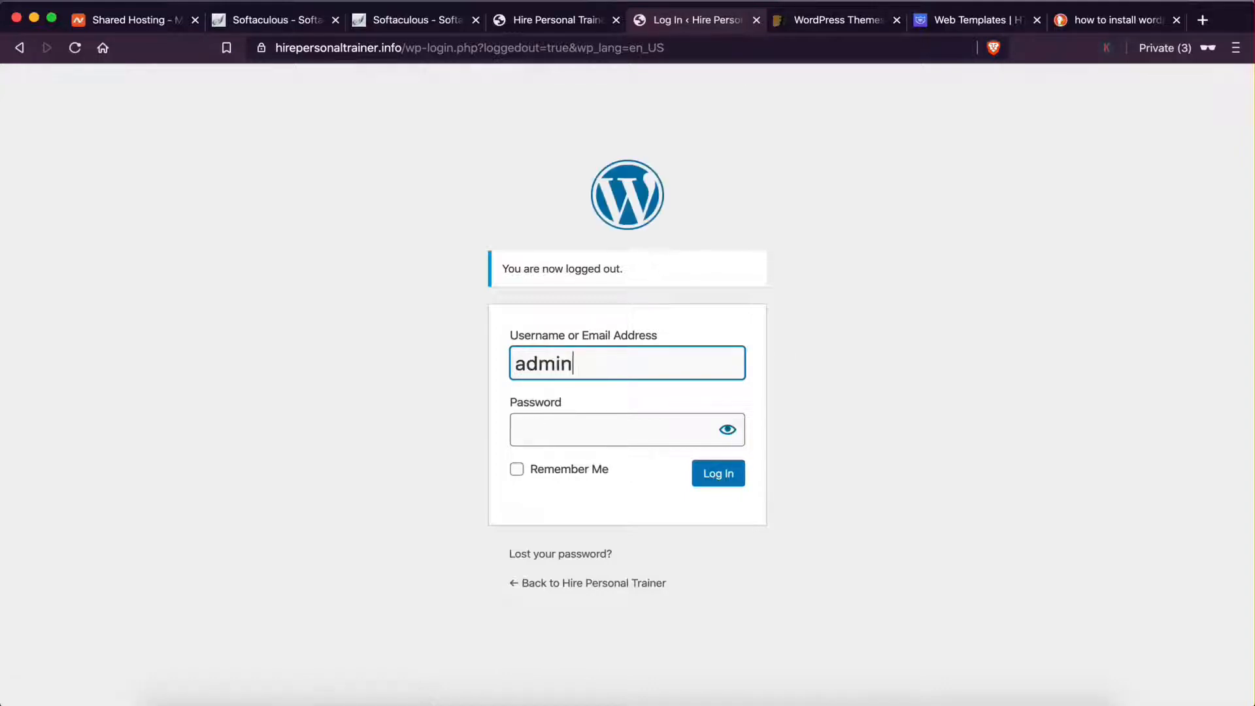
{"action": "left_click", "coordinate": [596, 444]}
{"action": "type", "text": "••••"}
{"action": "left_click", "coordinate": [733, 479]}
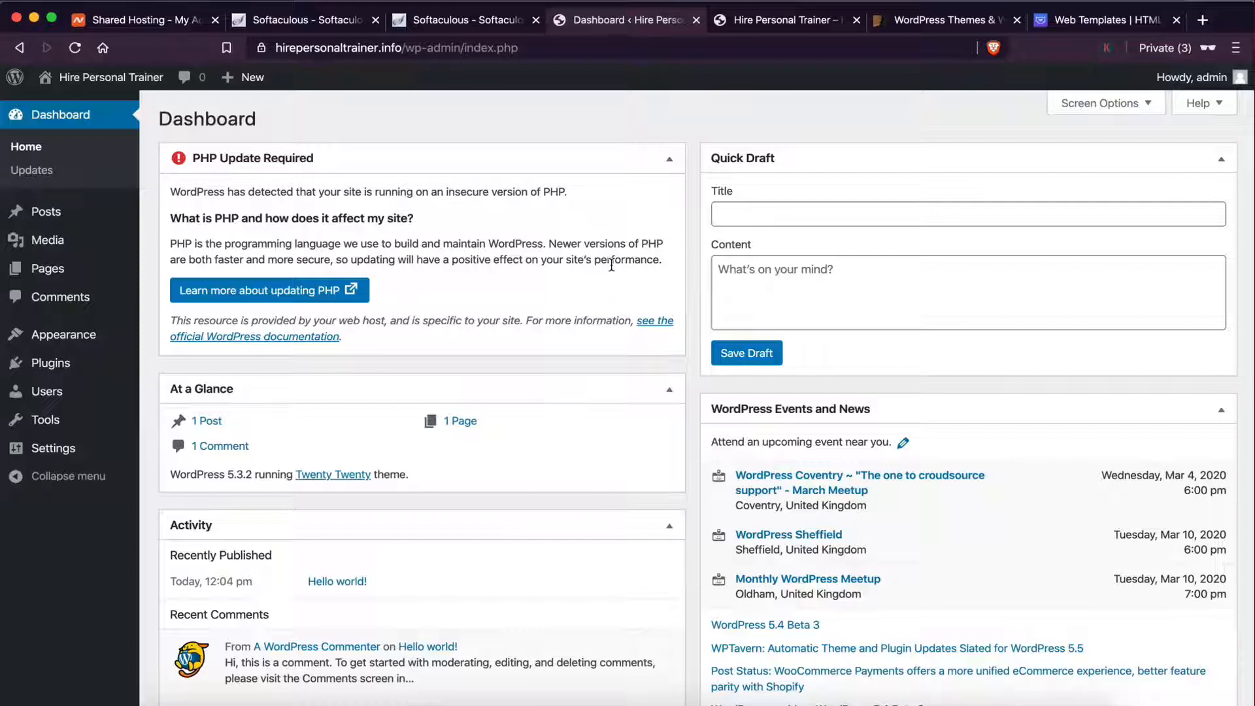
- Collapse the PHP Update Required box on the dashboard and look over the live site's front page
{"action": "left_click", "coordinate": [669, 159]}
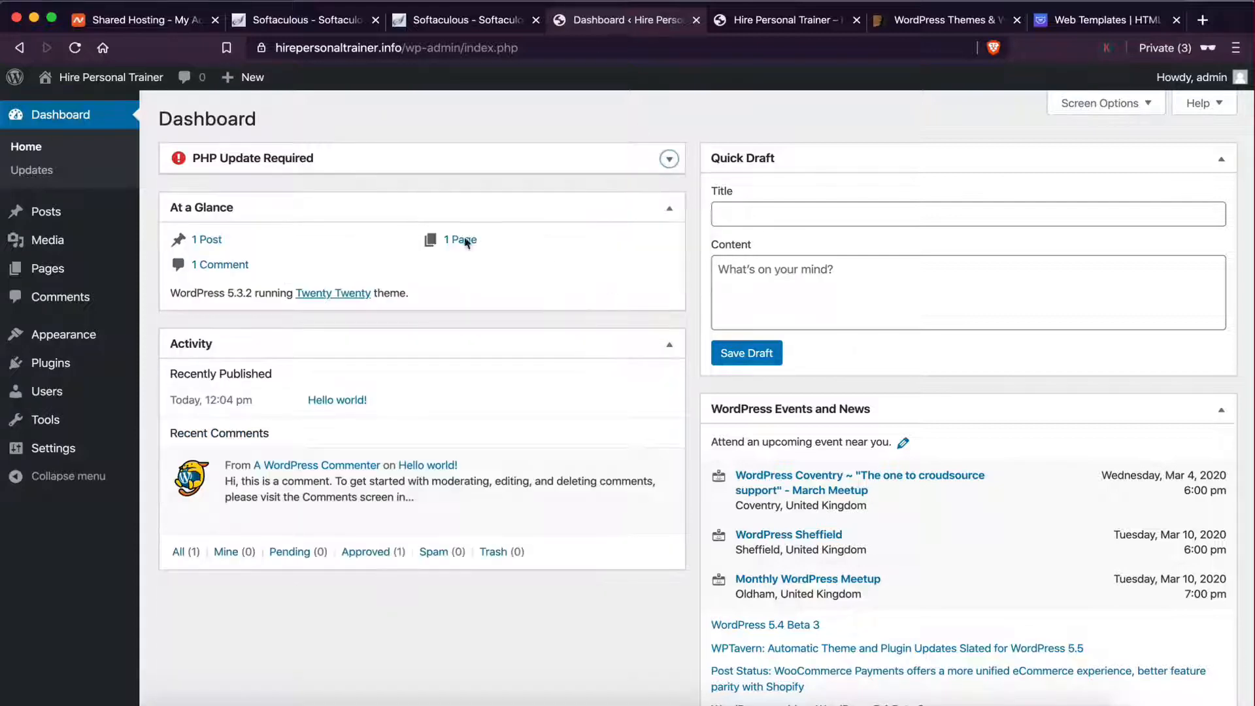
{"action": "mouse_move", "coordinate": [74, 384]}
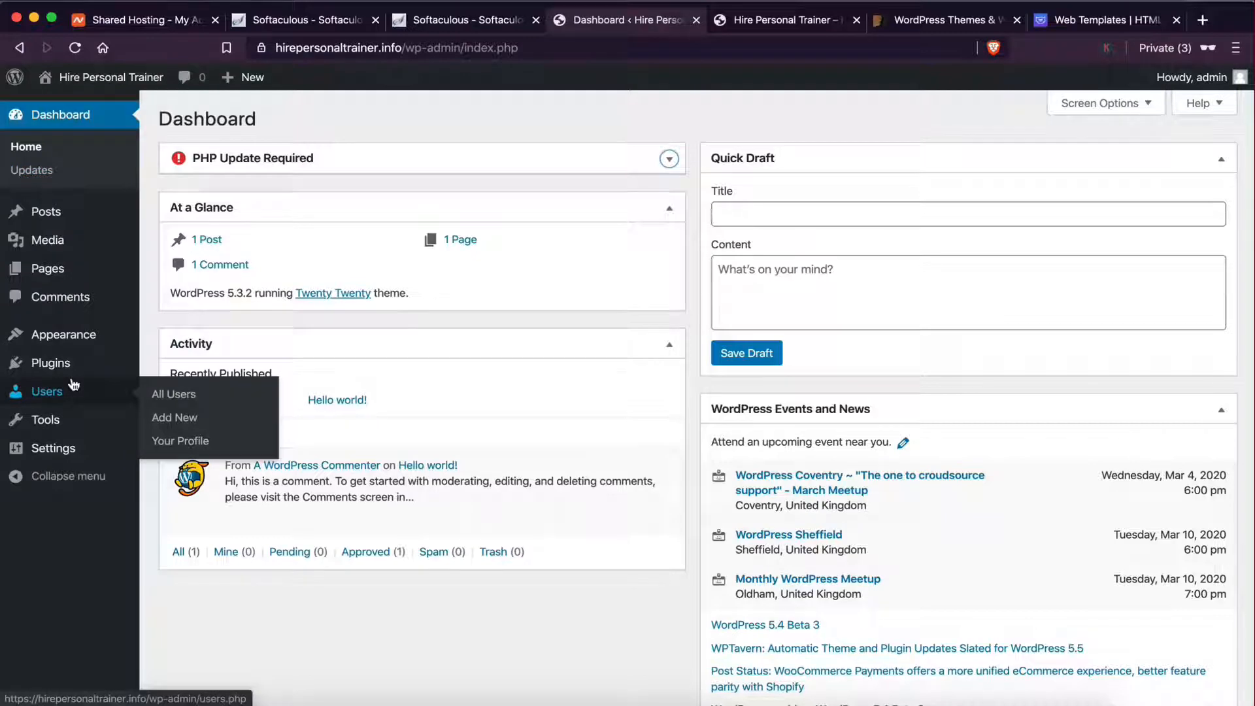
{"action": "left_click", "coordinate": [775, 21]}
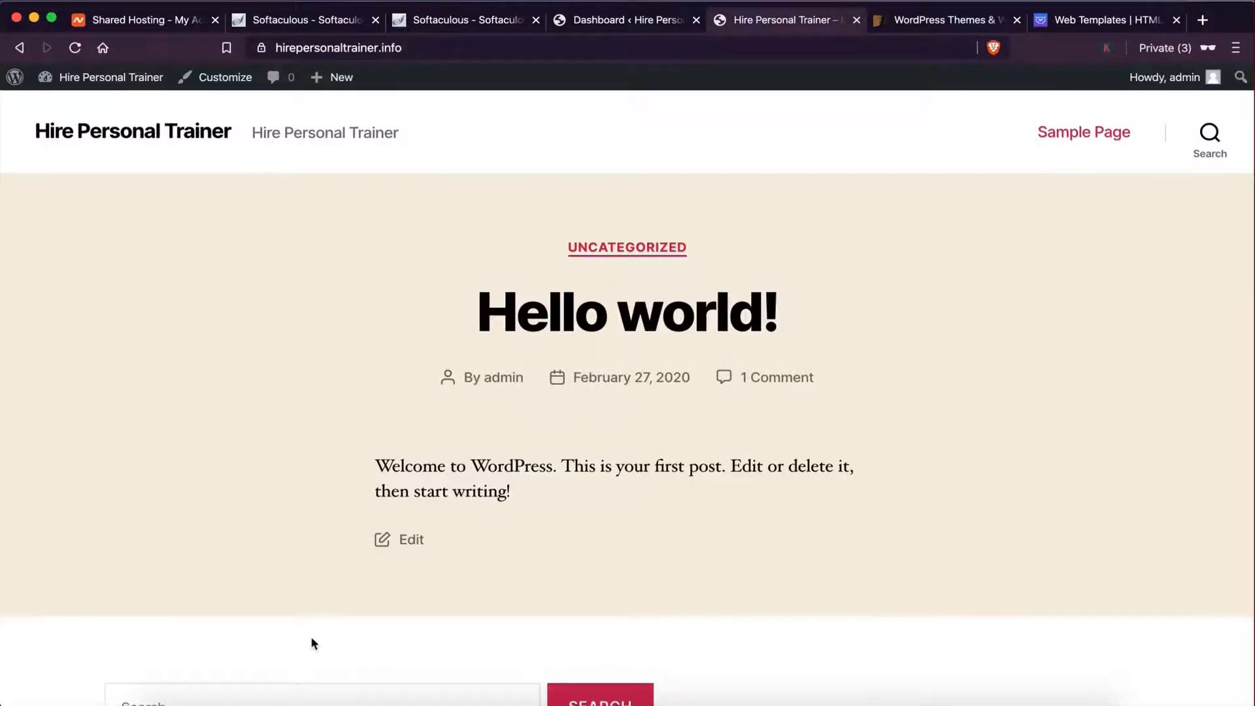
{"action": "scroll", "coordinate": [312, 641], "scroll_direction": "down", "scroll_amount": 15}
{"action": "scroll", "coordinate": [543, 425], "scroll_direction": "up", "scroll_amount": 15}
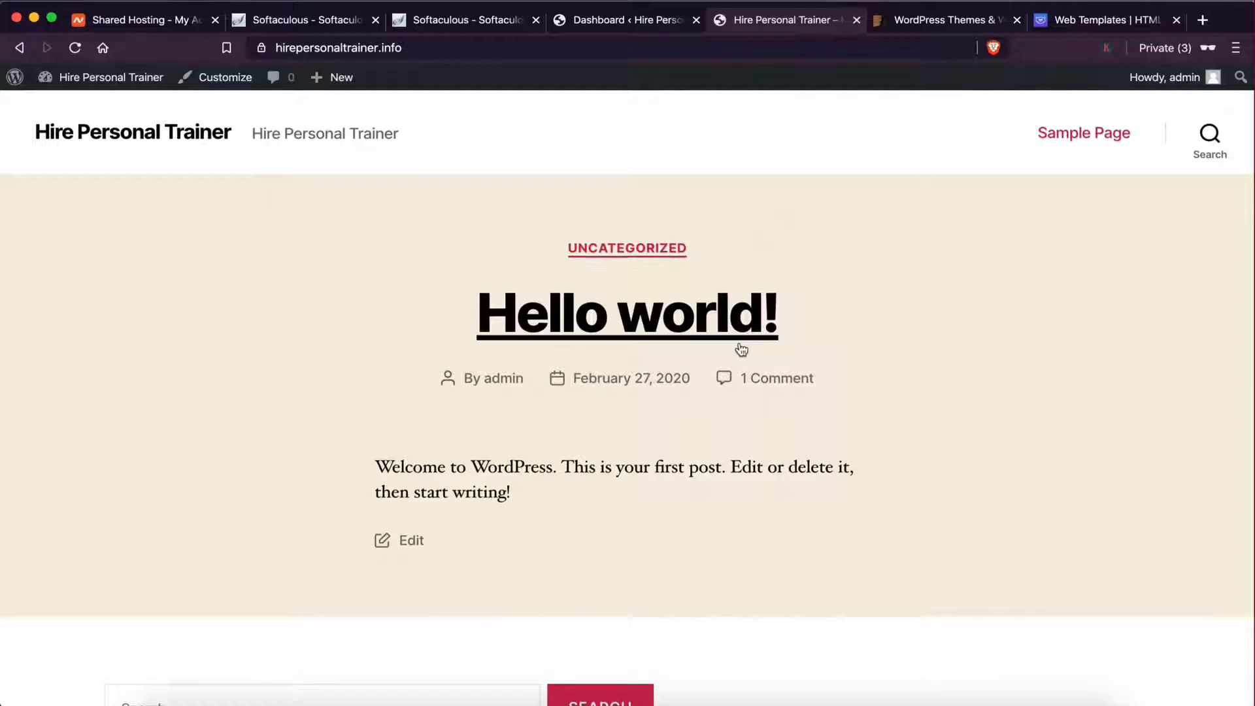
{"action": "left_click", "coordinate": [616, 24]}
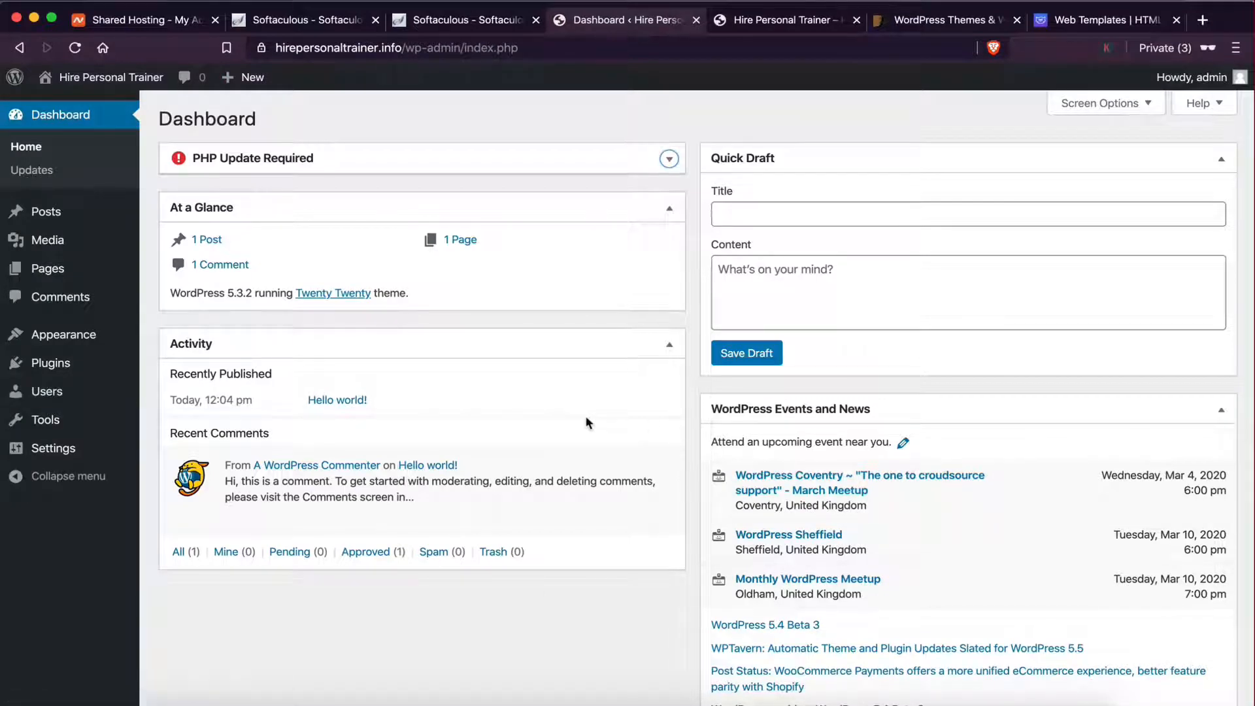
{"action": "left_click", "coordinate": [785, 19]}
{"action": "left_click", "coordinate": [634, 18]}
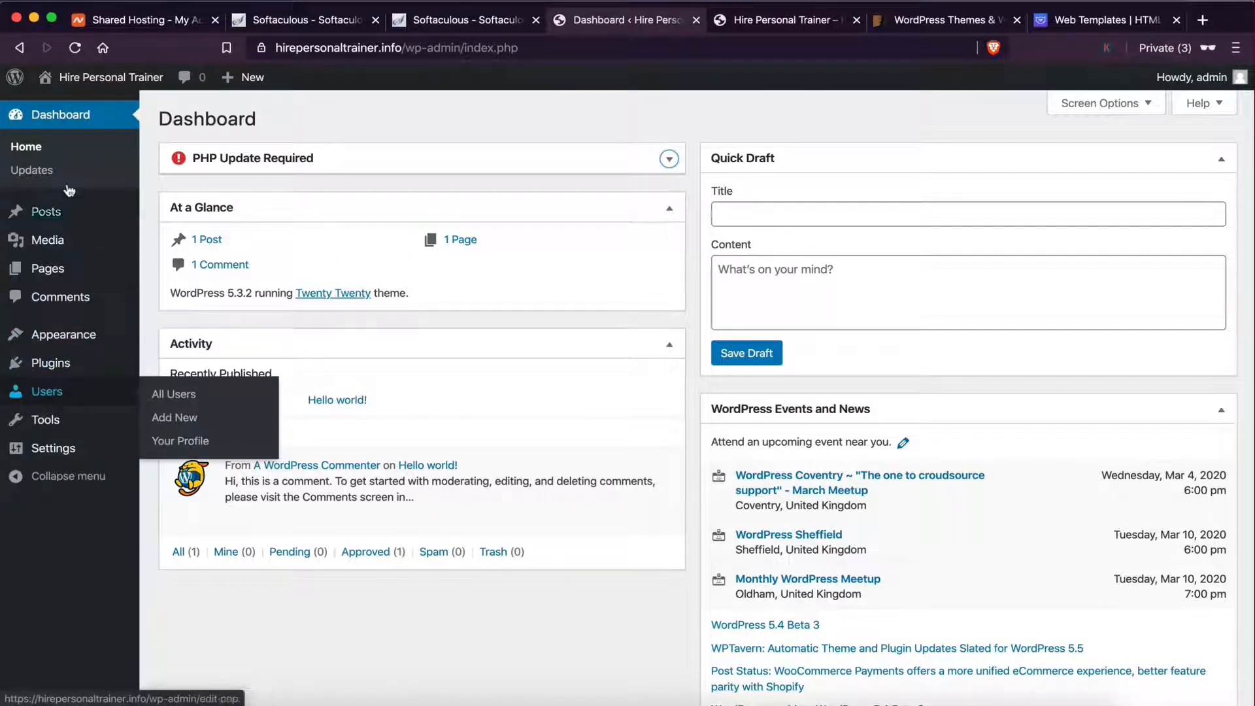
- Create a new page titled "Home" and publish it with public visibility
{"action": "mouse_move", "coordinate": [58, 285]}
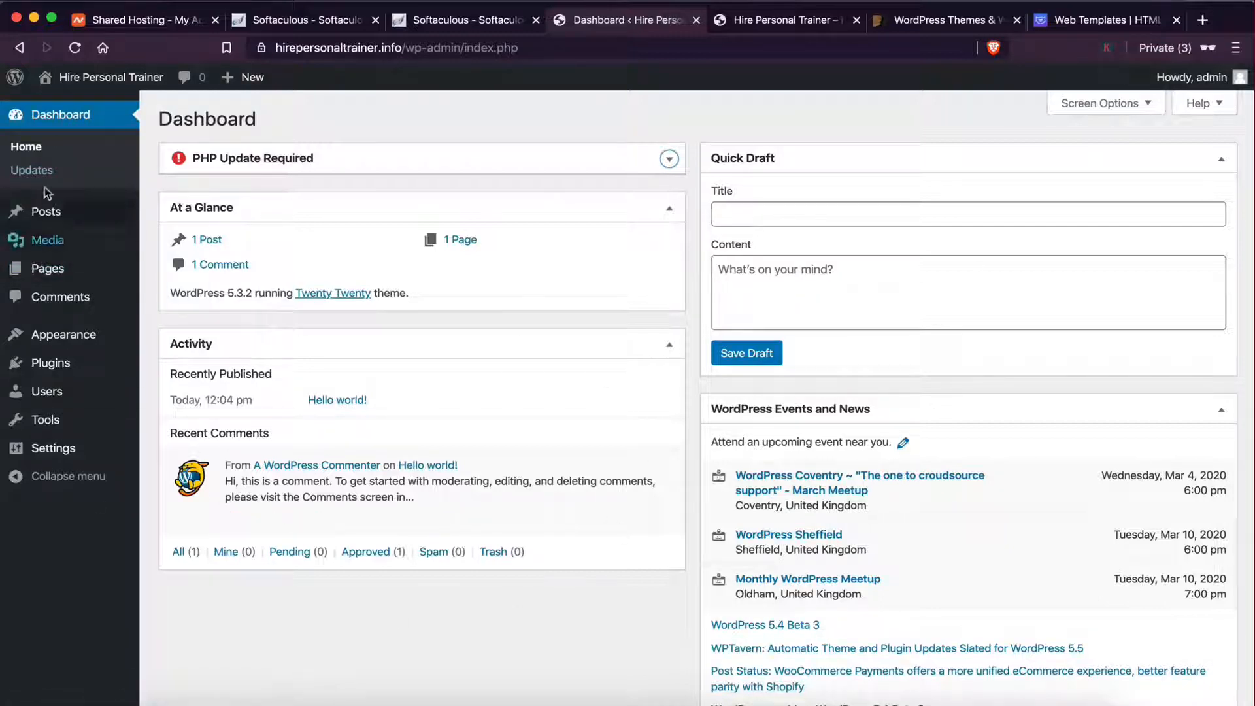
{"action": "left_click", "coordinate": [56, 280]}
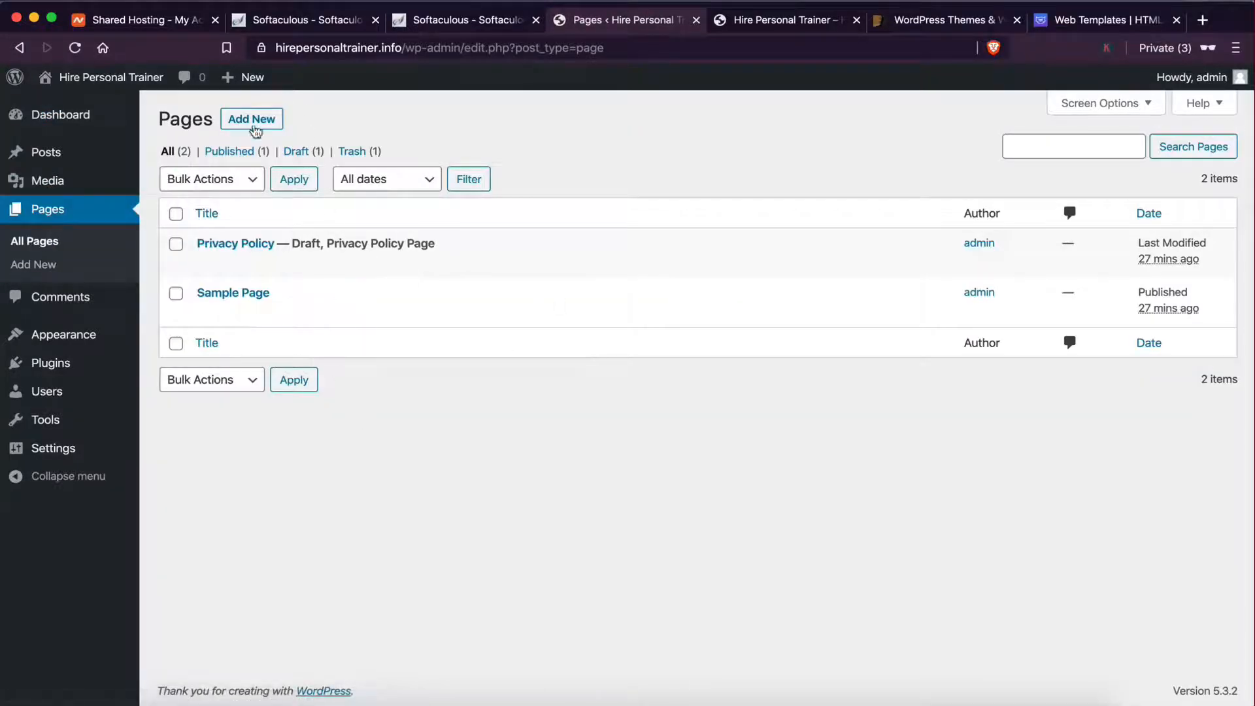
{"action": "left_click", "coordinate": [785, 21]}
{"action": "left_click", "coordinate": [661, 27]}
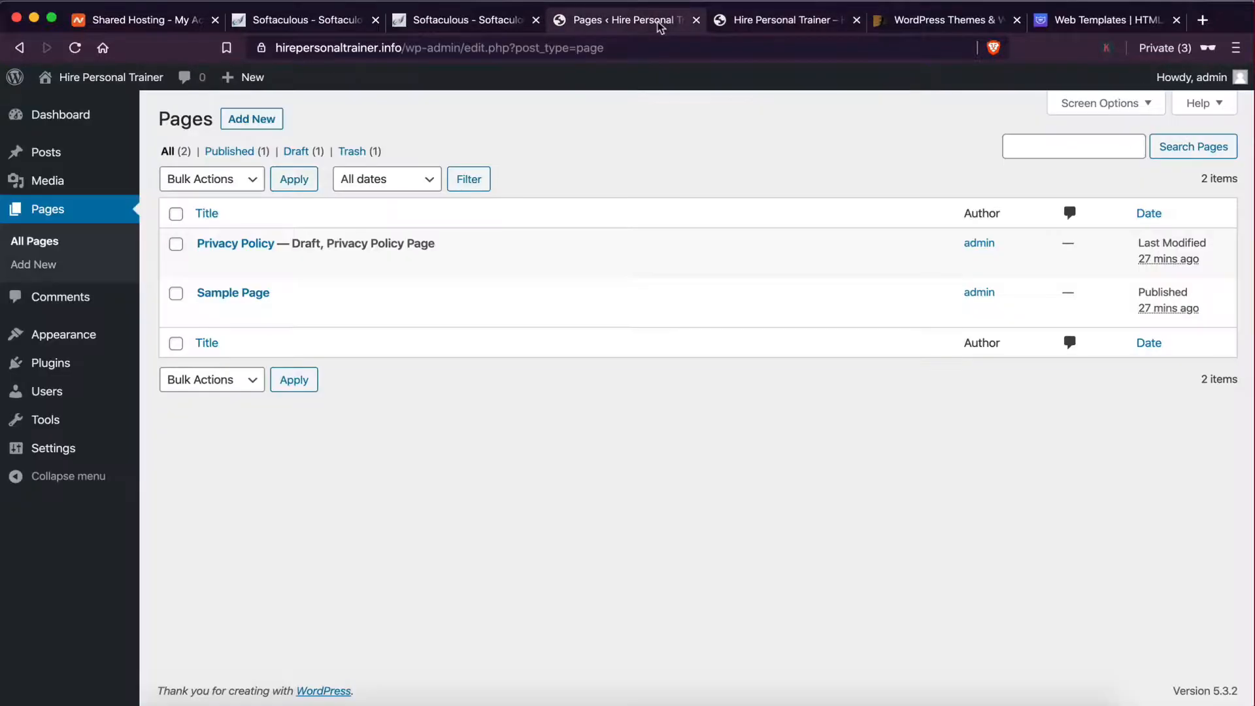
{"action": "left_click", "coordinate": [255, 121]}
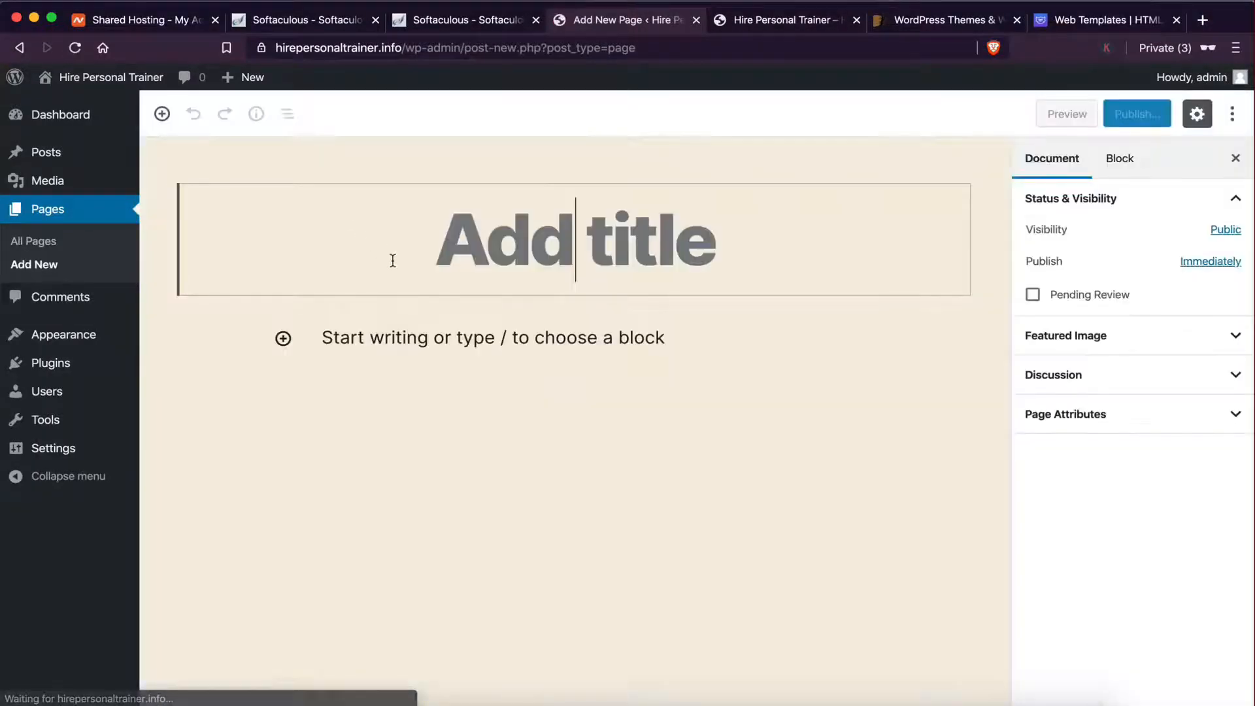
{"action": "type", "text": "Home"}
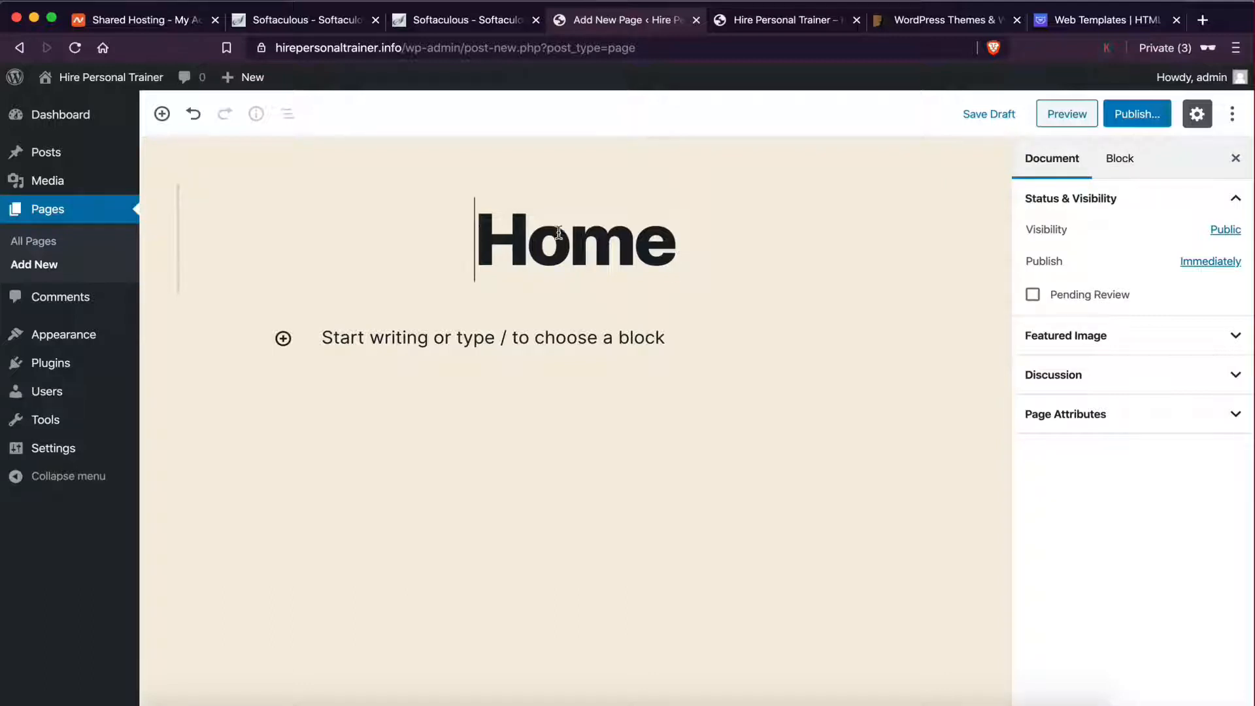
{"action": "left_click_drag", "start_coordinate": [479, 234], "coordinate": [660, 252]}
{"action": "left_click", "coordinate": [659, 233]}
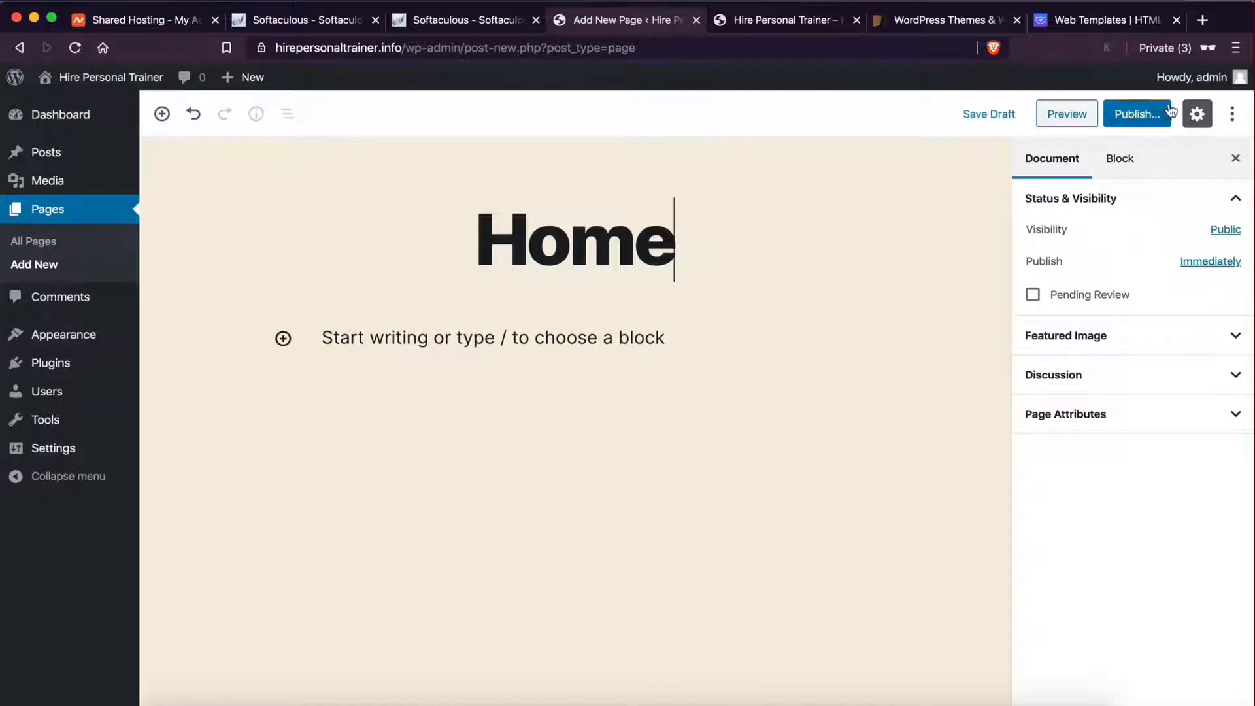
{"action": "left_click", "coordinate": [1147, 118]}
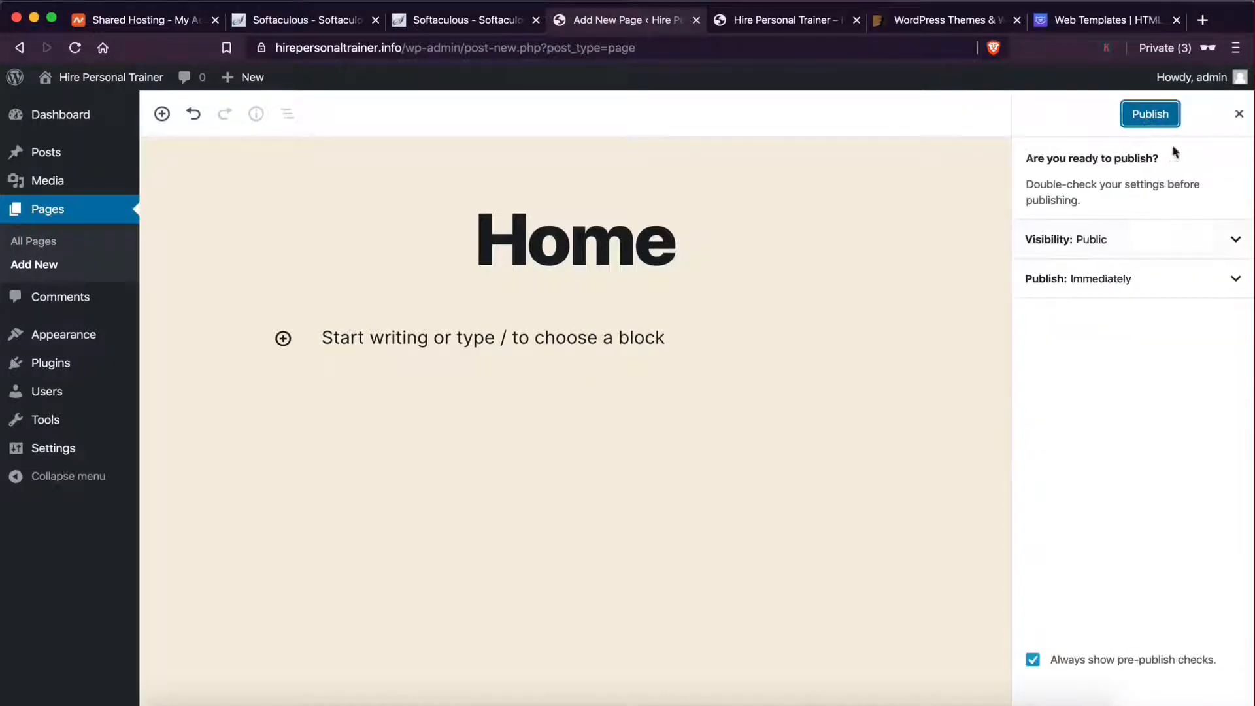
{"action": "left_click", "coordinate": [1155, 125]}
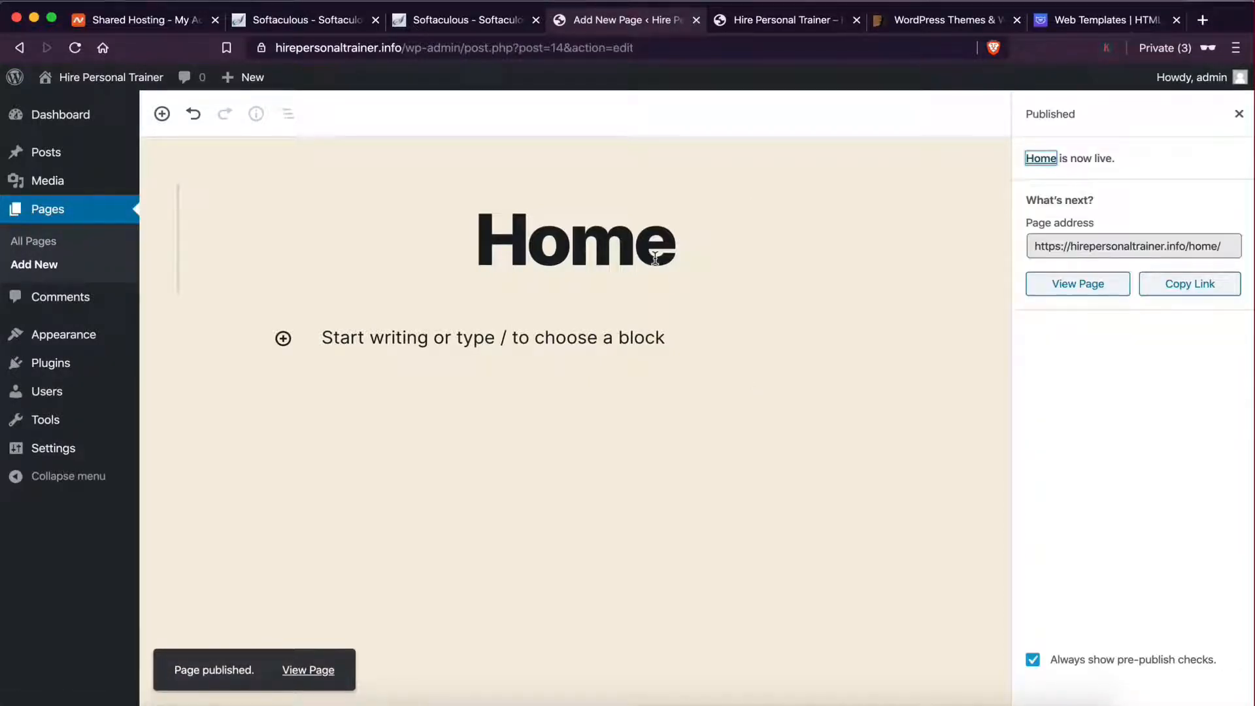
- Check the list of pages, and set the homepage display to a static page in the customizer's Homepage Settings
{"action": "left_click", "coordinate": [61, 214]}
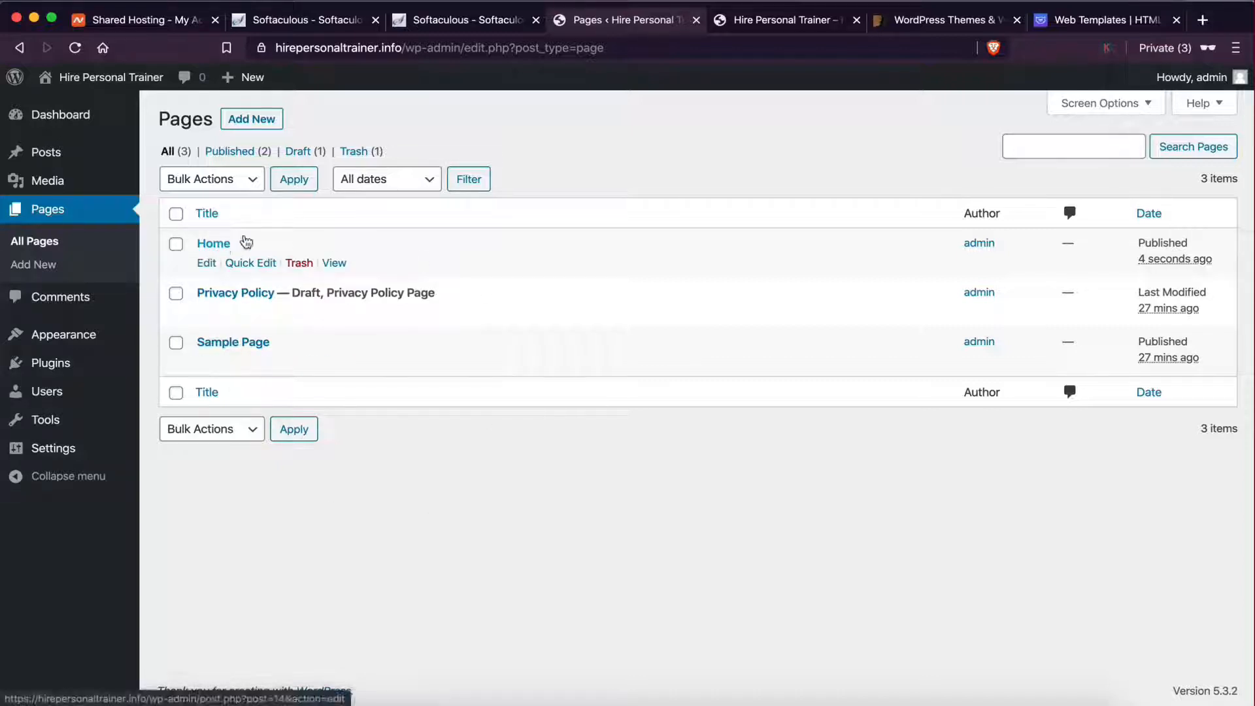
{"action": "mouse_move", "coordinate": [61, 340]}
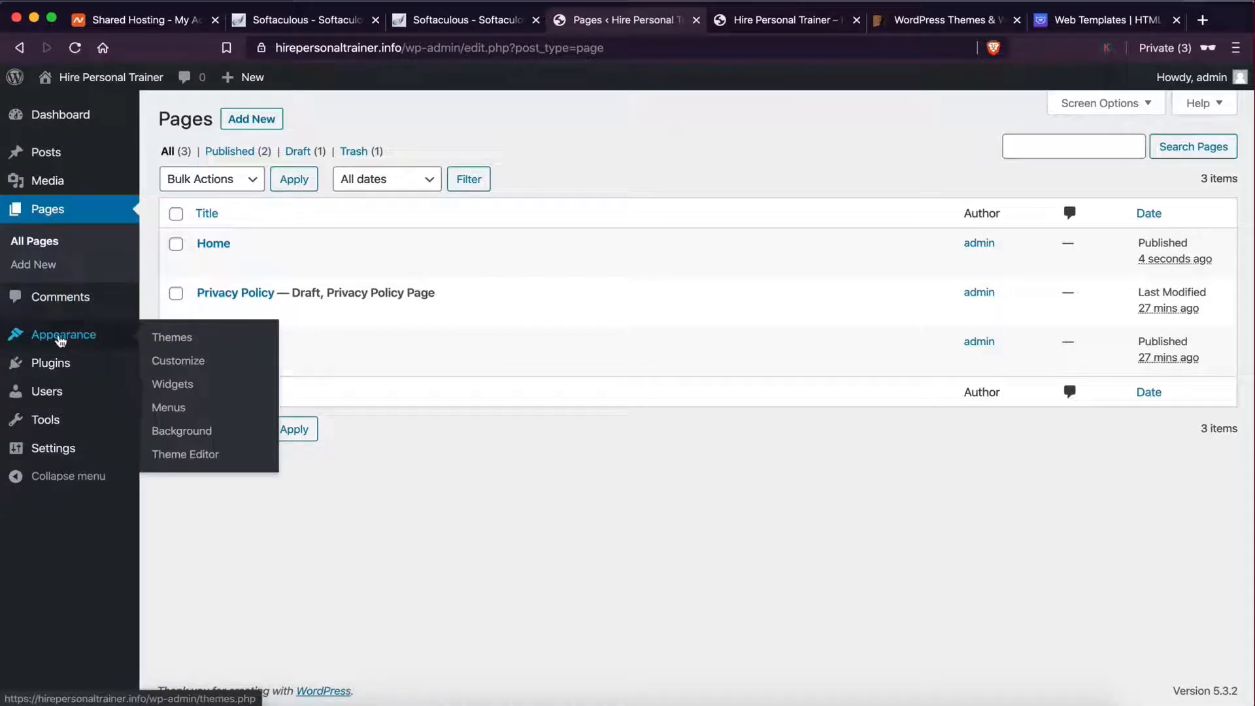
{"action": "left_click", "coordinate": [174, 360]}
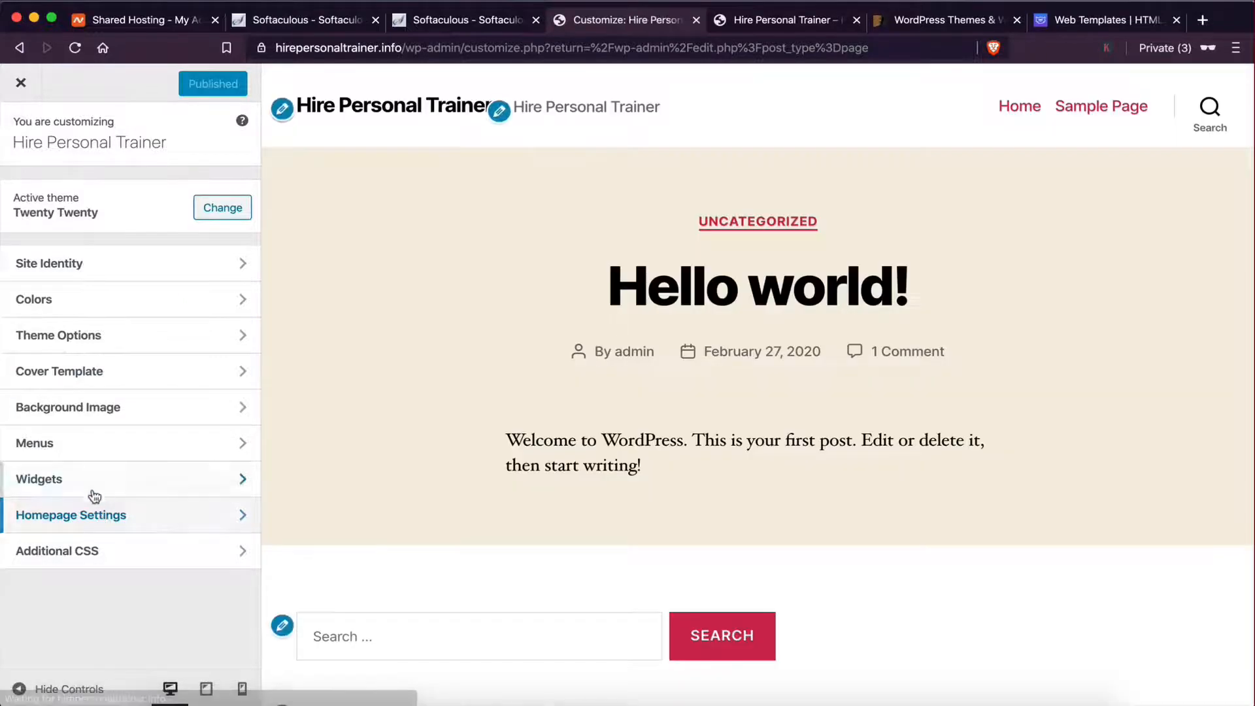
{"action": "left_click", "coordinate": [100, 517]}
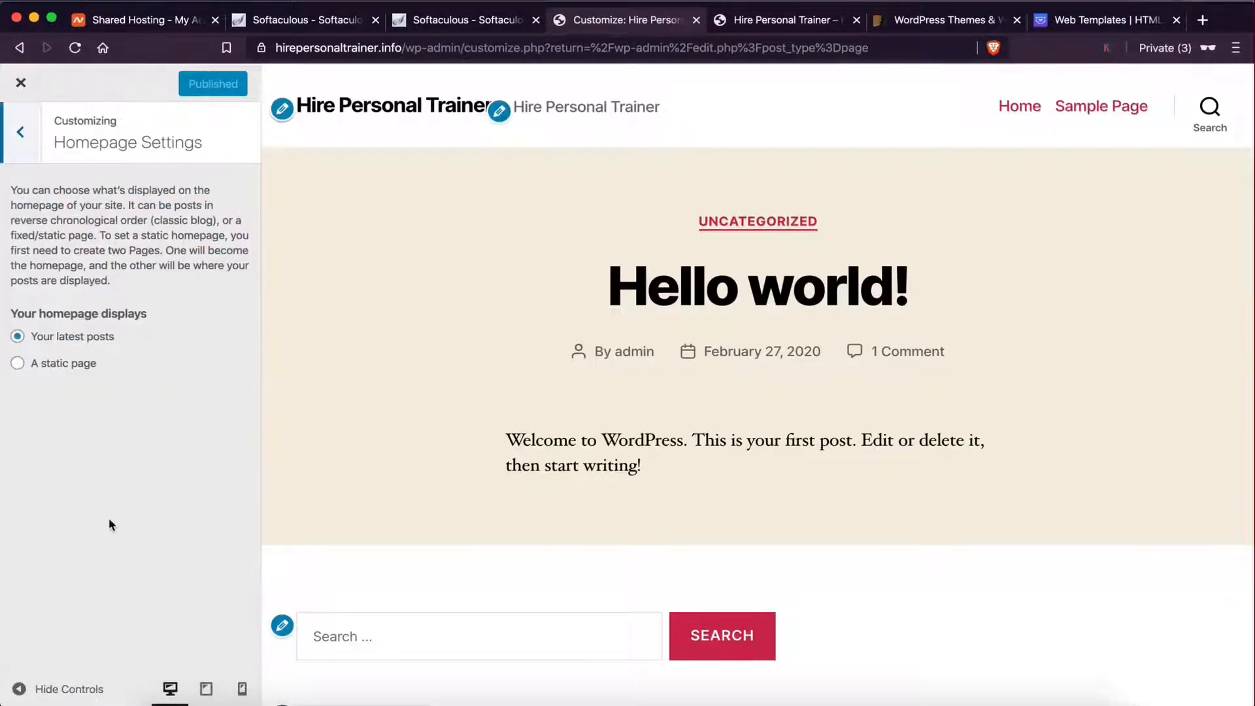
{"action": "left_click", "coordinate": [18, 365]}
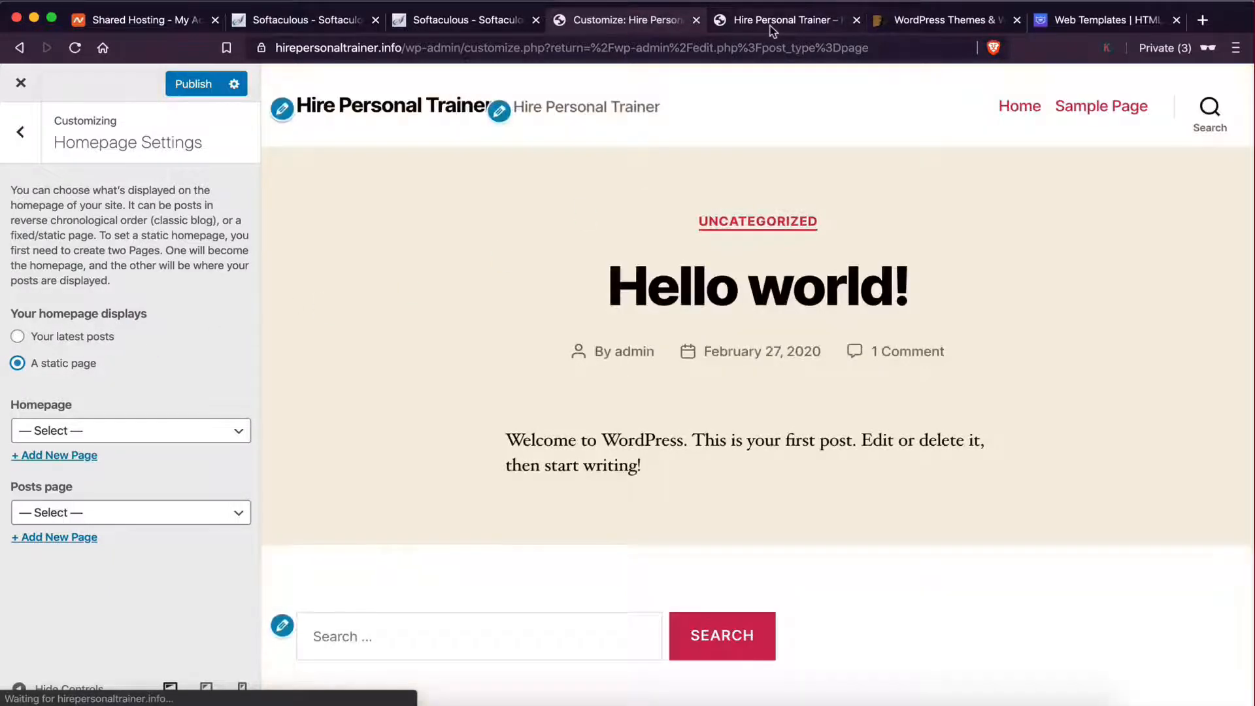
- Look over the live site's current front page and return to the customizer
{"action": "left_click", "coordinate": [771, 27]}
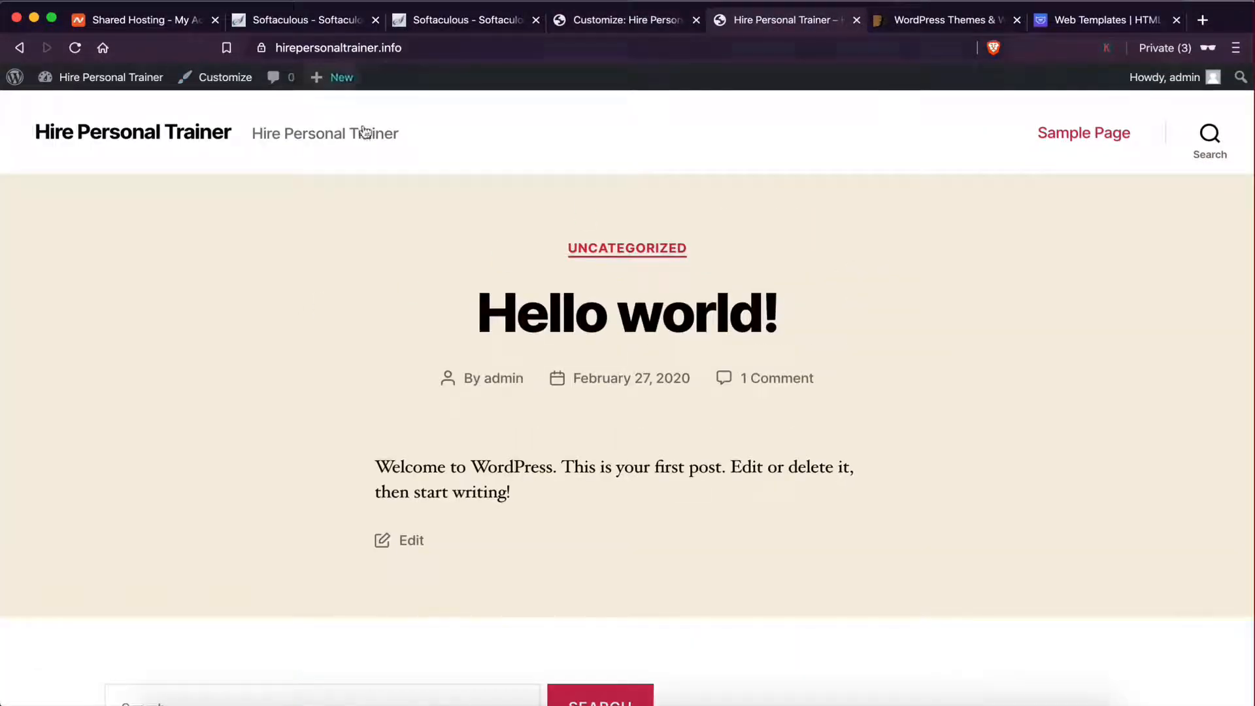
{"action": "scroll", "coordinate": [524, 575], "scroll_direction": "down", "scroll_amount": 15}
{"action": "scroll", "coordinate": [523, 576], "scroll_direction": "up", "scroll_amount": 12}
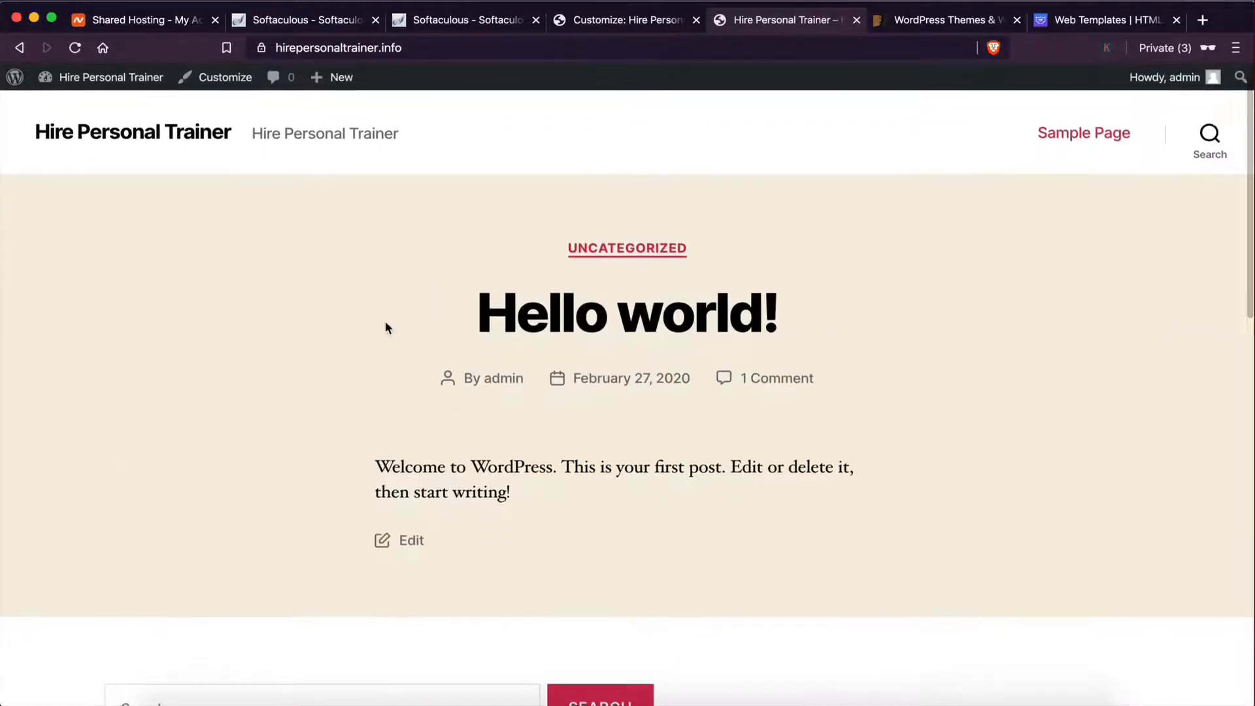
{"action": "scroll", "coordinate": [386, 321], "scroll_direction": "down", "scroll_amount": 8}
{"action": "left_click", "coordinate": [640, 26]}
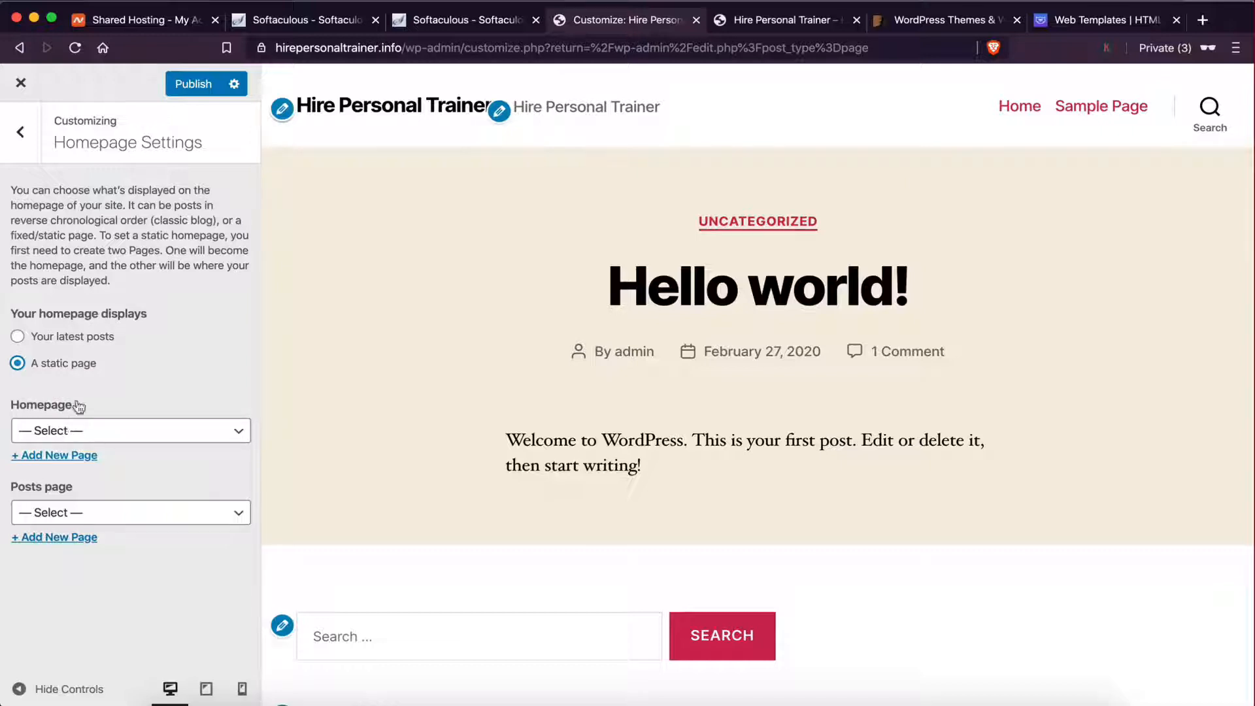
- Choose Home as the static homepage, publish the change, and close the customizer
{"action": "left_click", "coordinate": [73, 428]}
{"action": "left_click", "coordinate": [41, 451]}
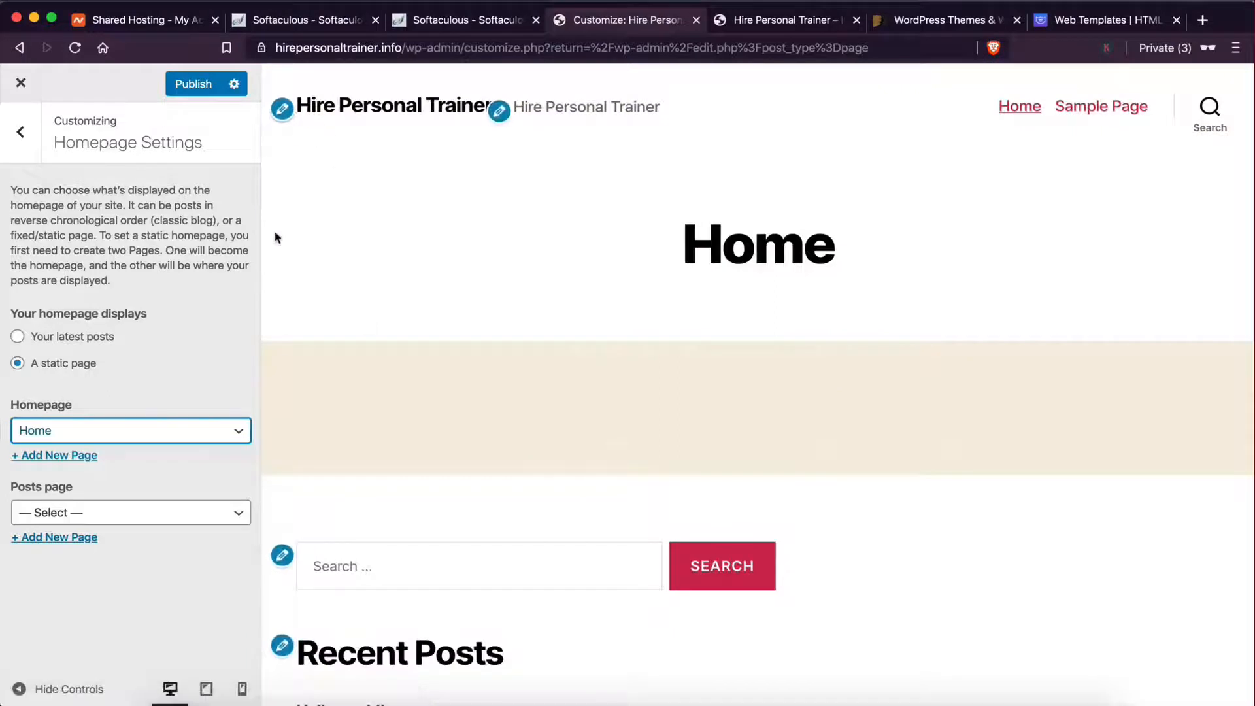
{"action": "left_click", "coordinate": [190, 85]}
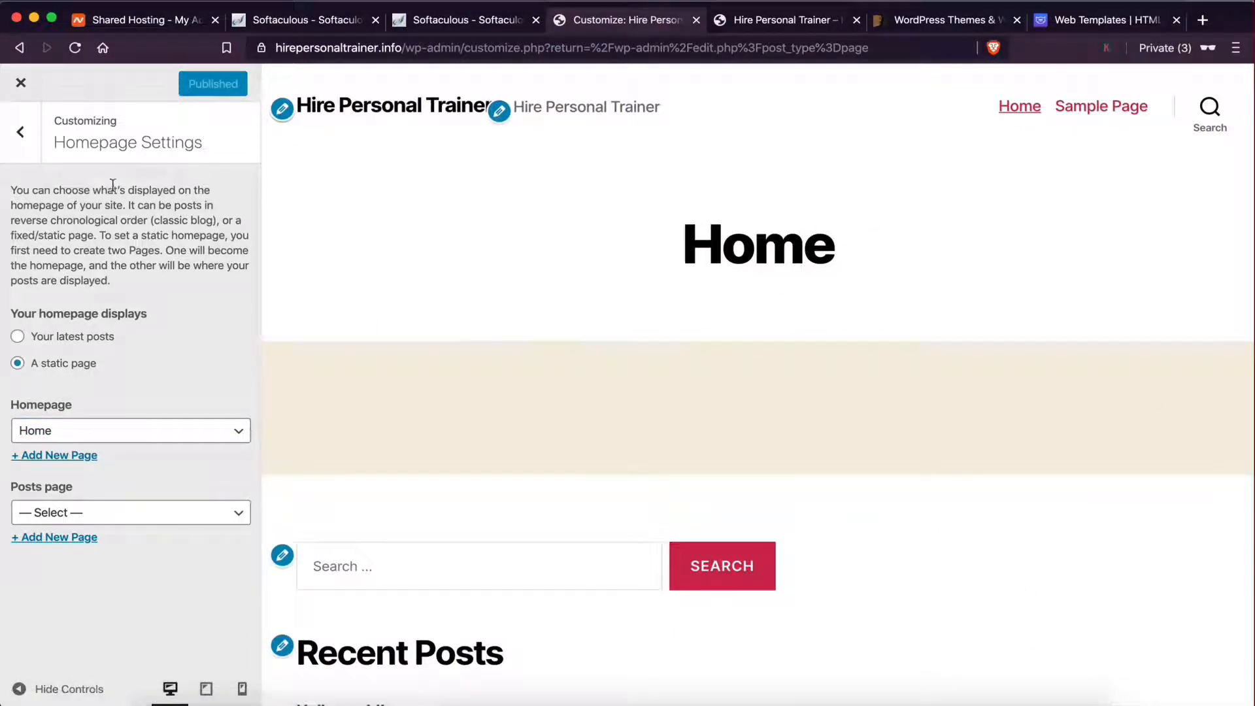
{"action": "left_click", "coordinate": [22, 133]}
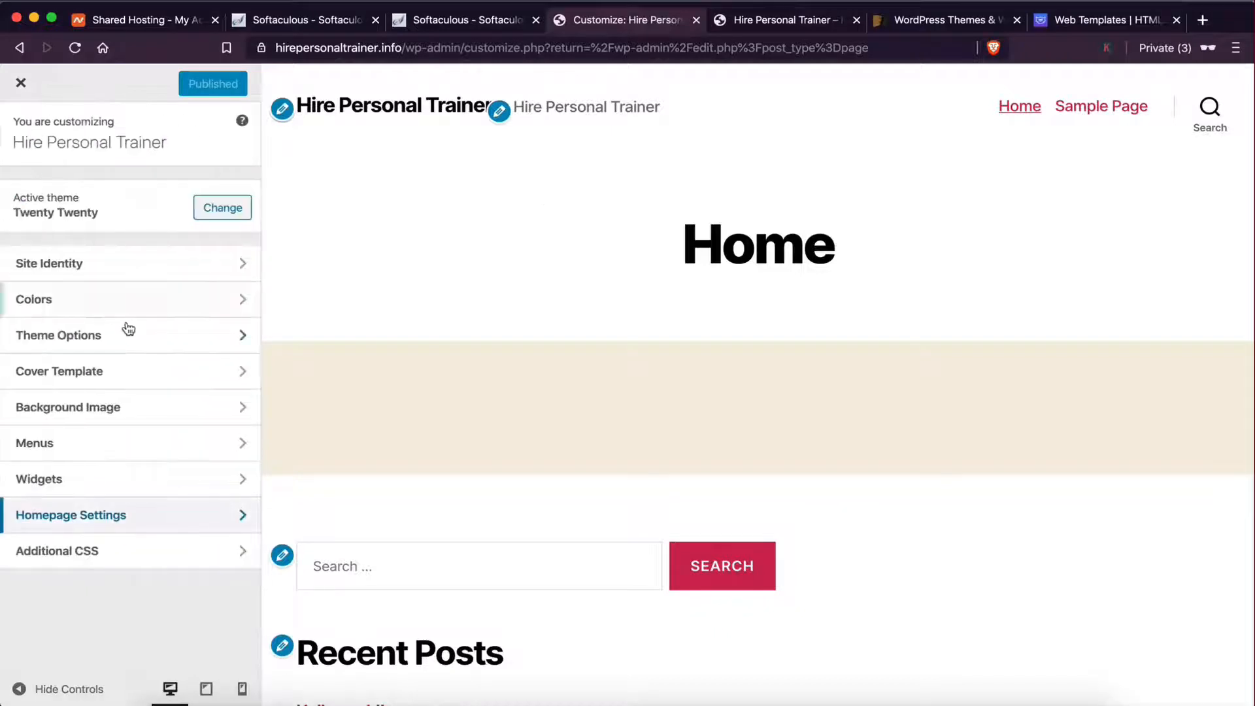
{"action": "left_click", "coordinate": [32, 88]}
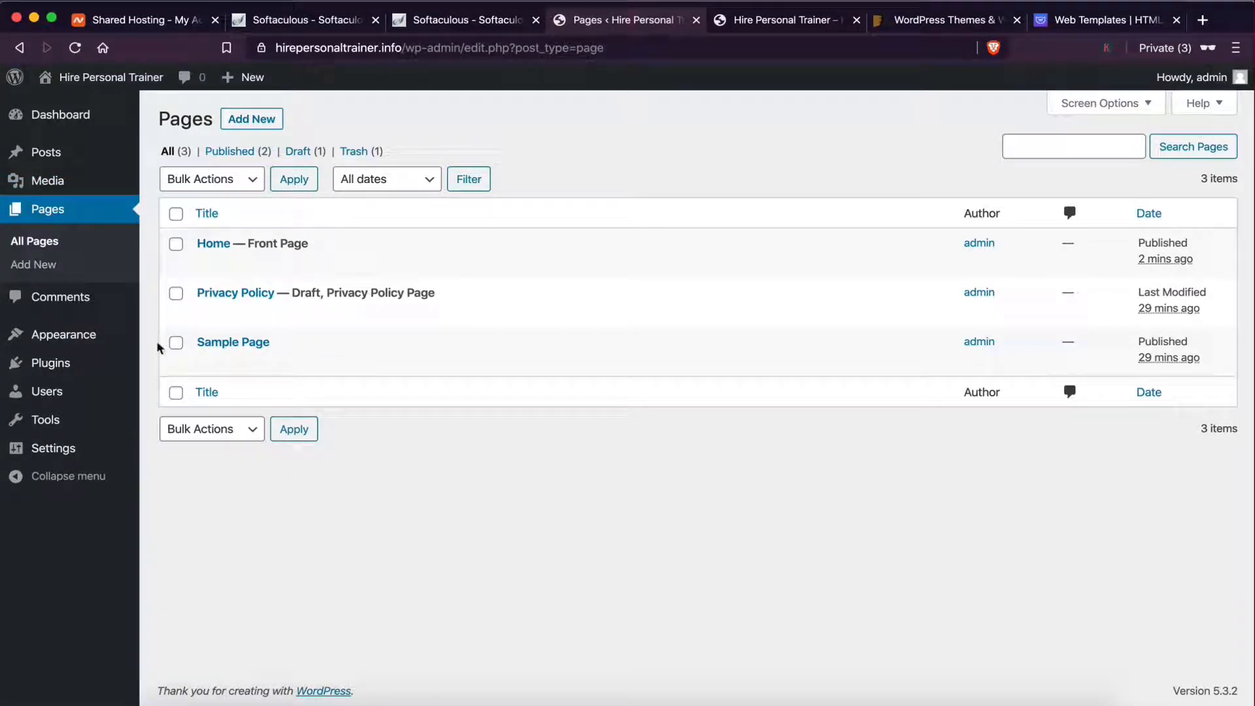
- Look over the installed themes and open the page for adding a new theme
{"action": "mouse_move", "coordinate": [72, 340]}
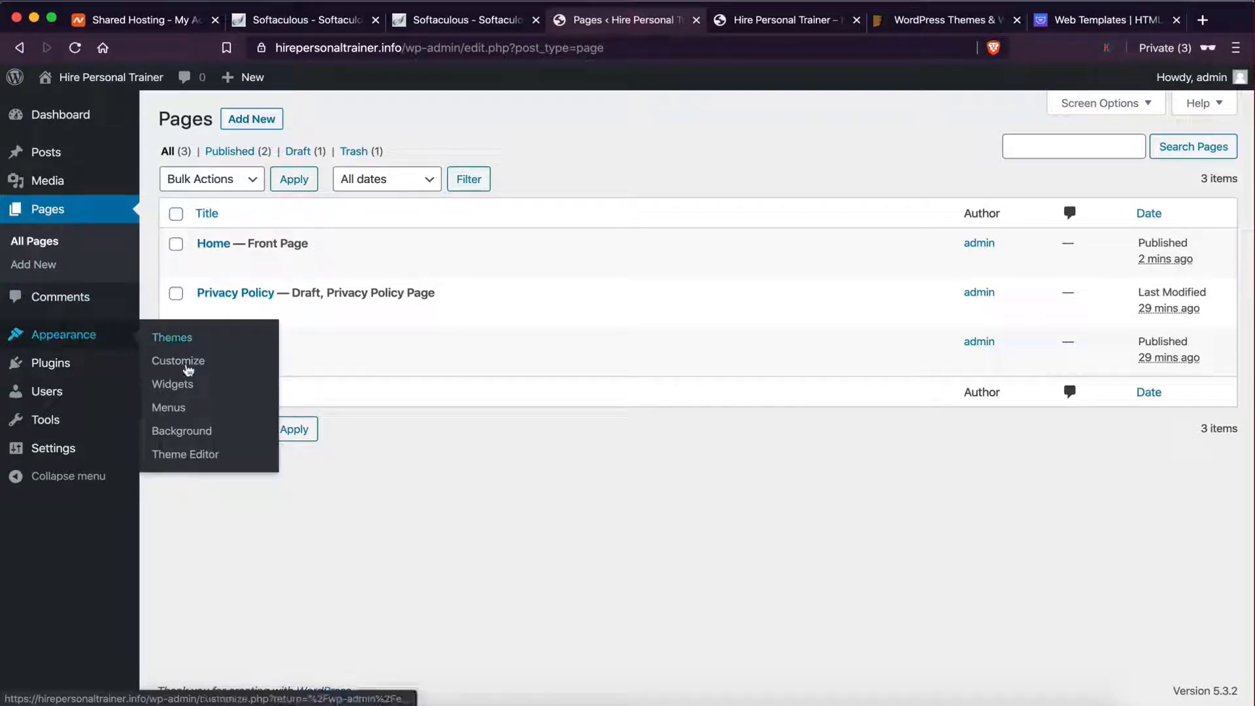
{"action": "left_click", "coordinate": [173, 339]}
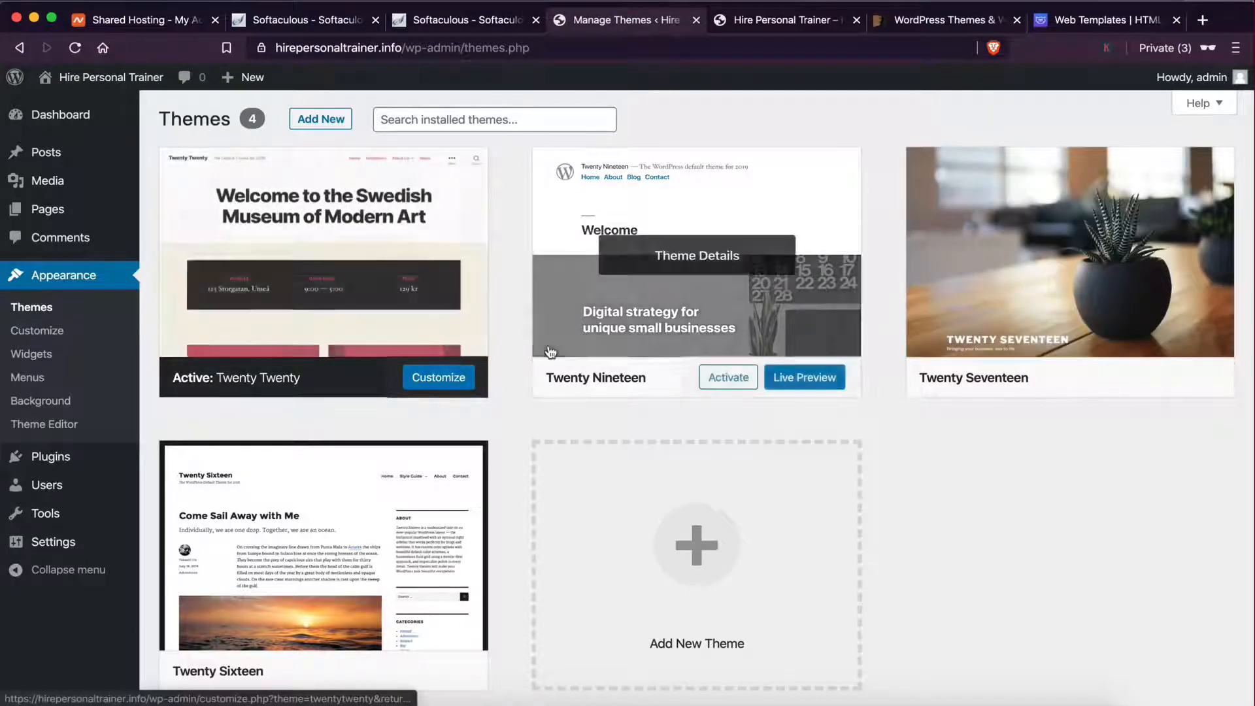
{"action": "scroll", "coordinate": [717, 196], "scroll_direction": "down", "scroll_amount": 2}
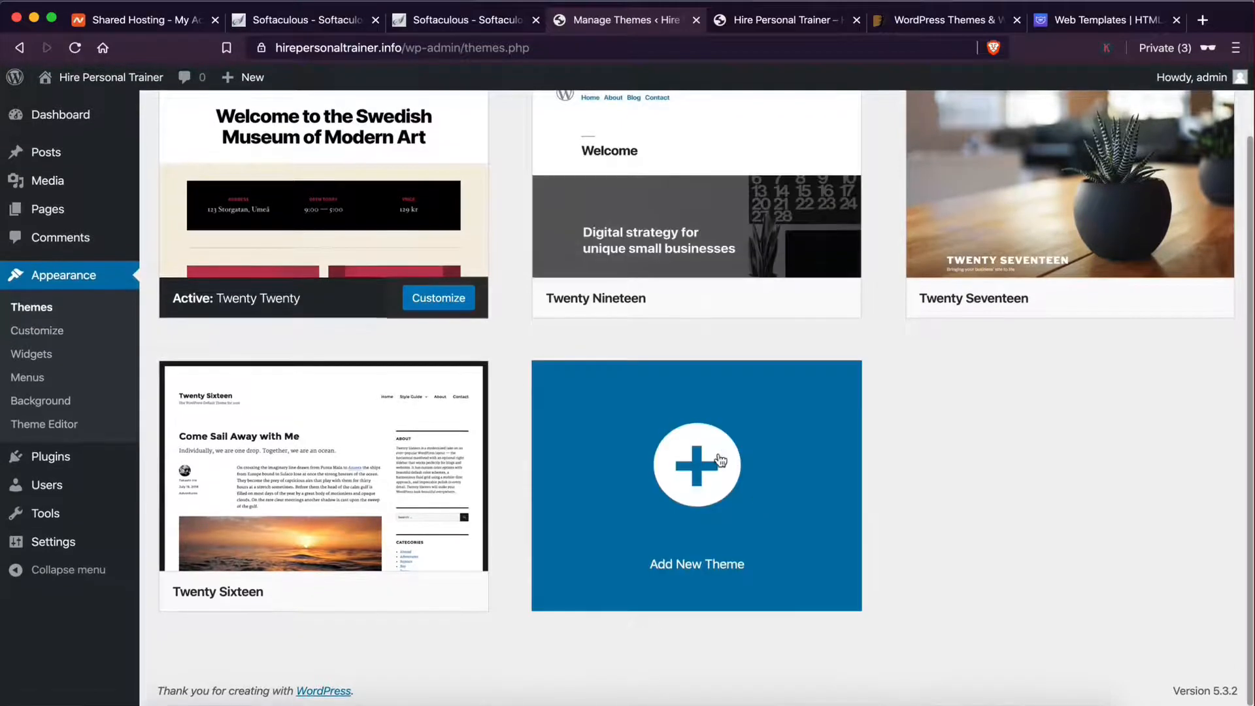
{"action": "left_click", "coordinate": [721, 461]}
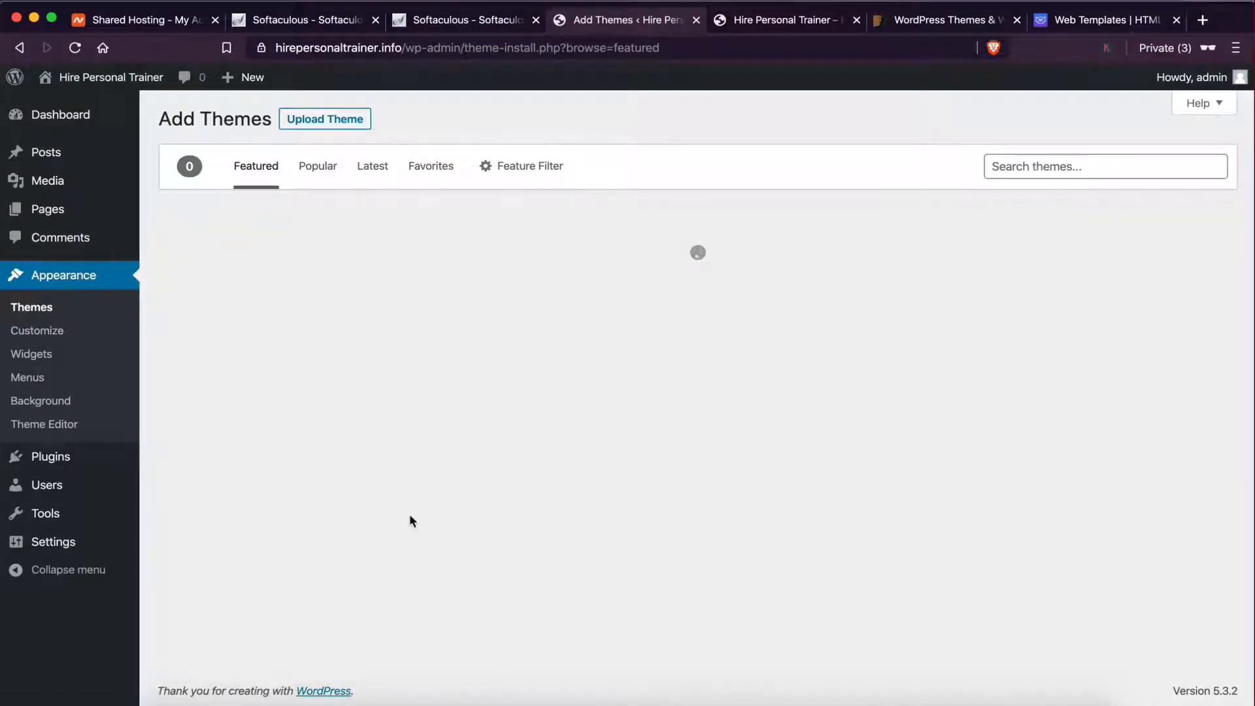
- Browse the featured WordPress themes, preview the Blocksy theme, and close its preview
{"action": "scroll", "coordinate": [418, 414], "scroll_direction": "down", "scroll_amount": 10}
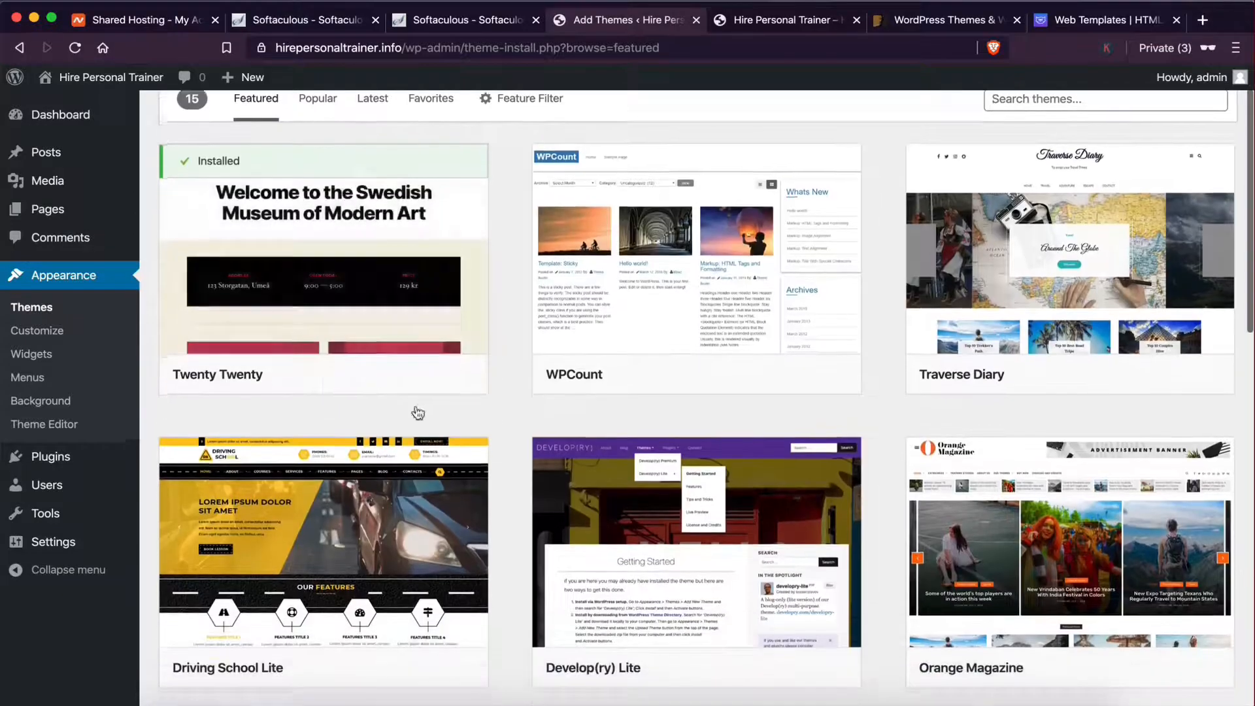
{"action": "scroll", "coordinate": [418, 413], "scroll_direction": "up", "scroll_amount": 5}
{"action": "scroll", "coordinate": [629, 372], "scroll_direction": "down", "scroll_amount": 4}
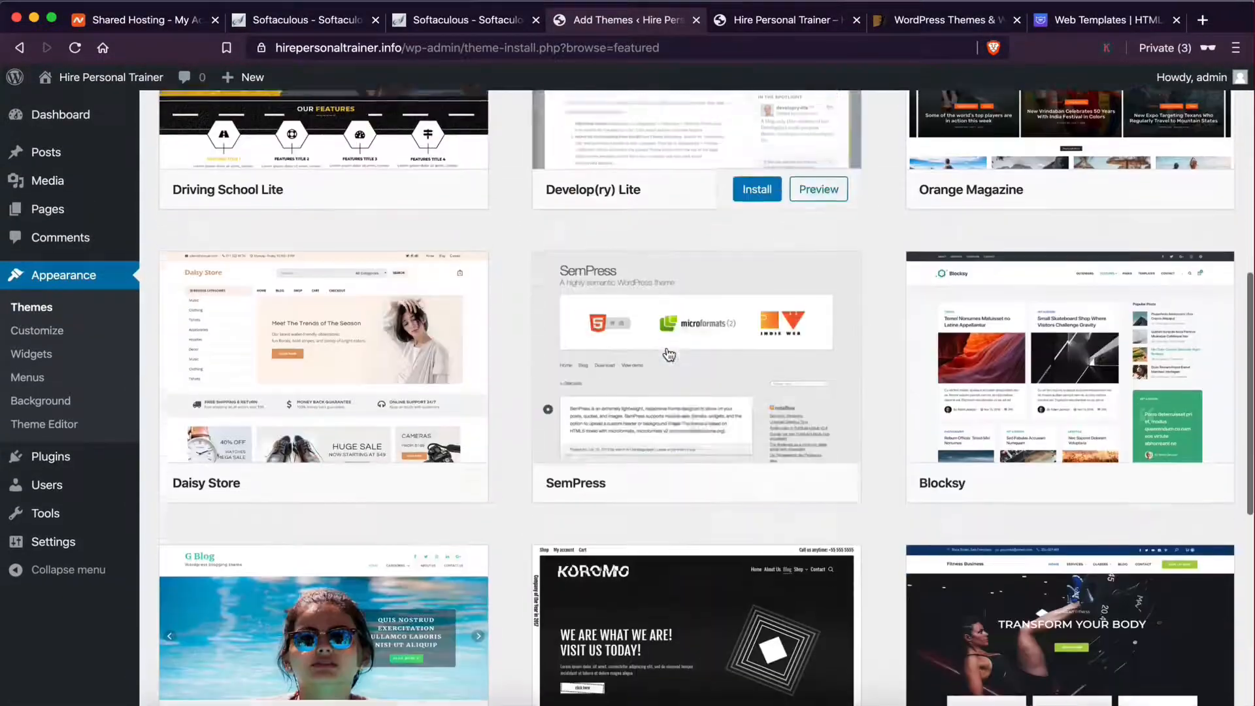
{"action": "mouse_move", "coordinate": [681, 464]}
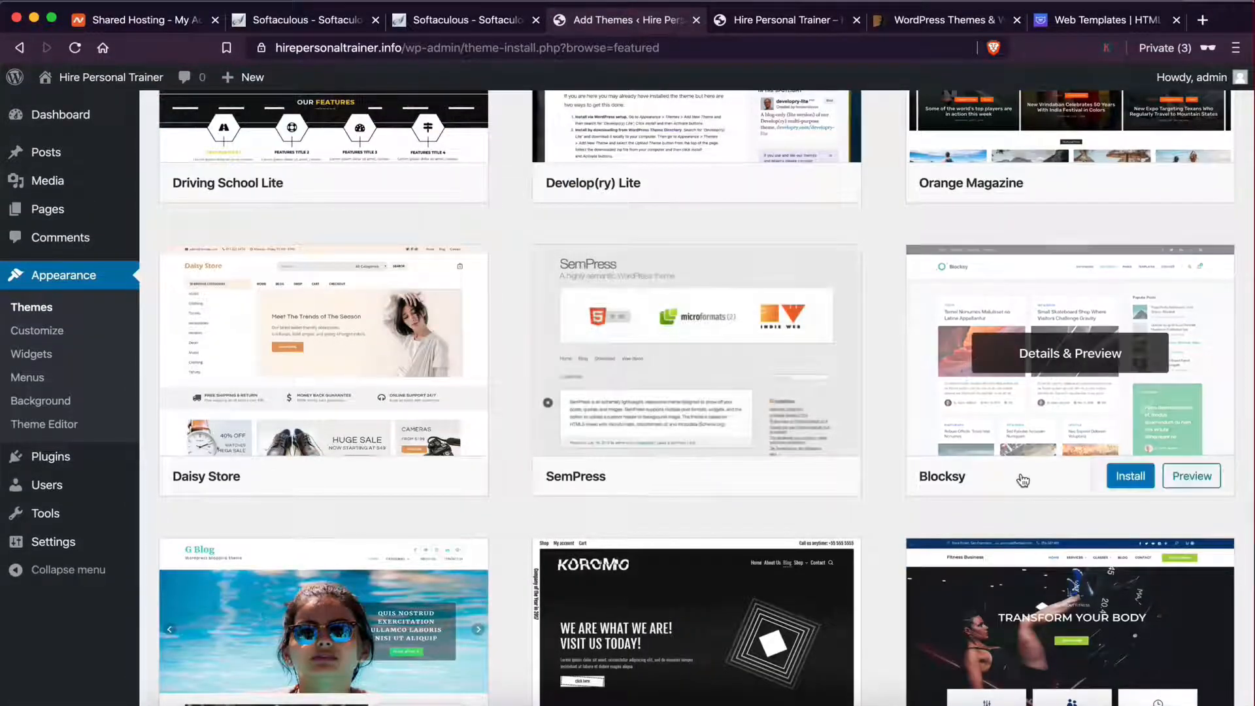
{"action": "left_click", "coordinate": [1035, 355]}
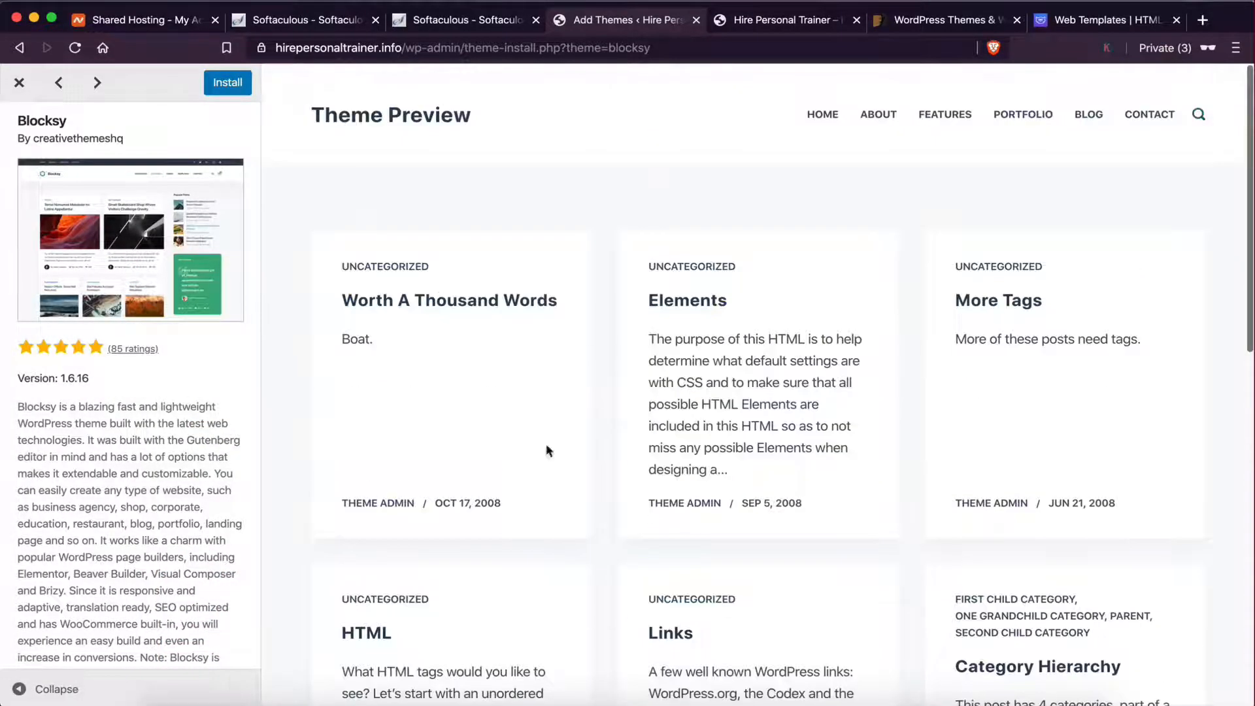
{"action": "scroll", "coordinate": [588, 484], "scroll_direction": "down", "scroll_amount": 10}
{"action": "scroll", "coordinate": [645, 513], "scroll_direction": "up", "scroll_amount": 10}
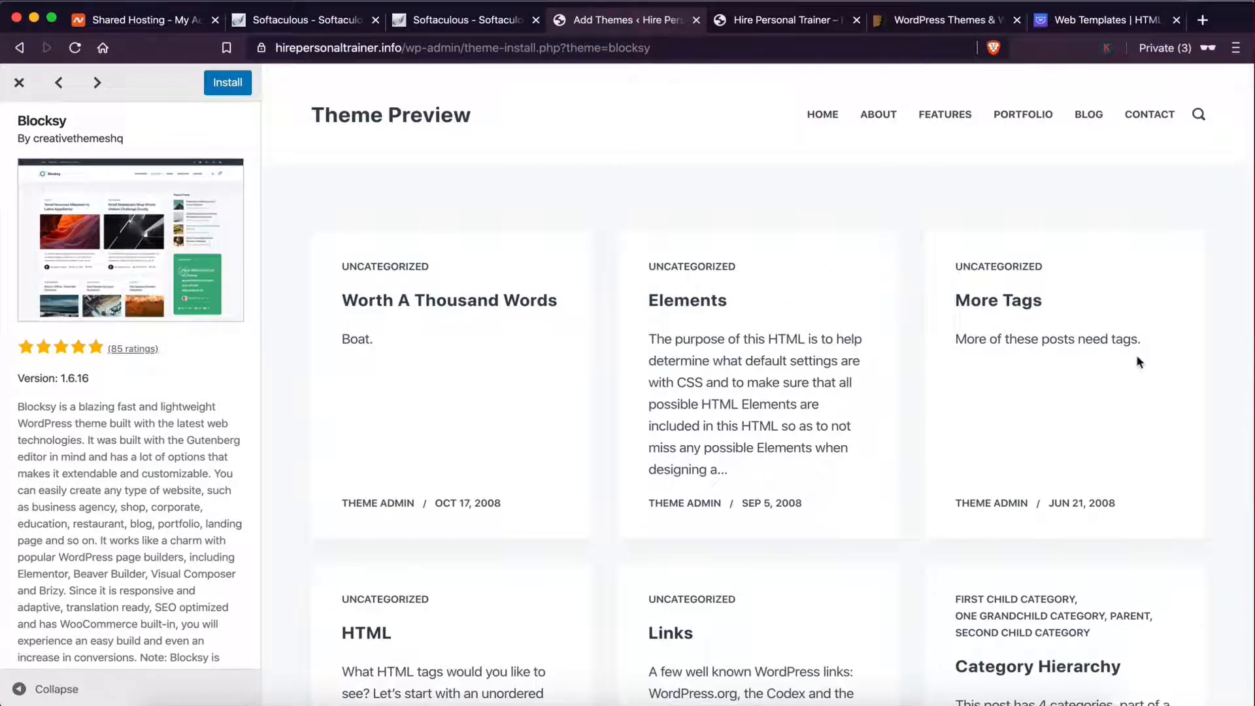
{"action": "left_click", "coordinate": [19, 83]}
- Look through the remaining featured themes, check the popular themes, and return to the featured ones
{"action": "scroll", "coordinate": [600, 441], "scroll_direction": "down", "scroll_amount": 5}
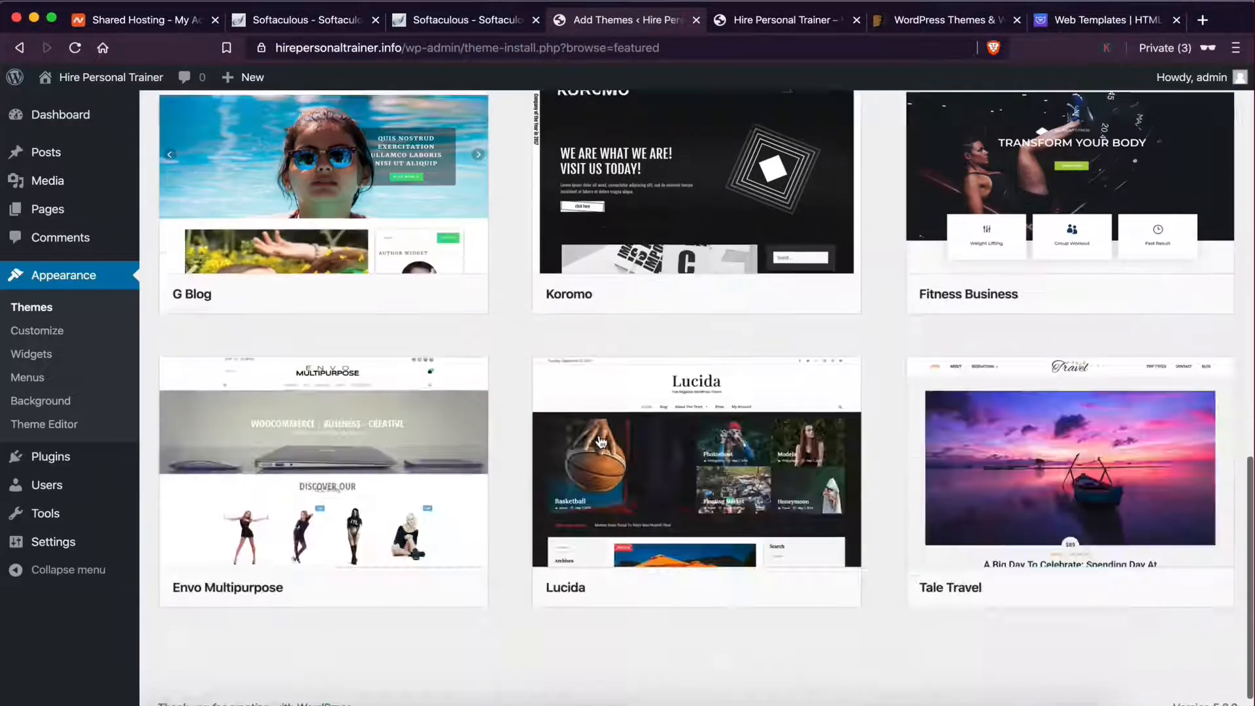
{"action": "scroll", "coordinate": [600, 441], "scroll_direction": "up", "scroll_amount": 5}
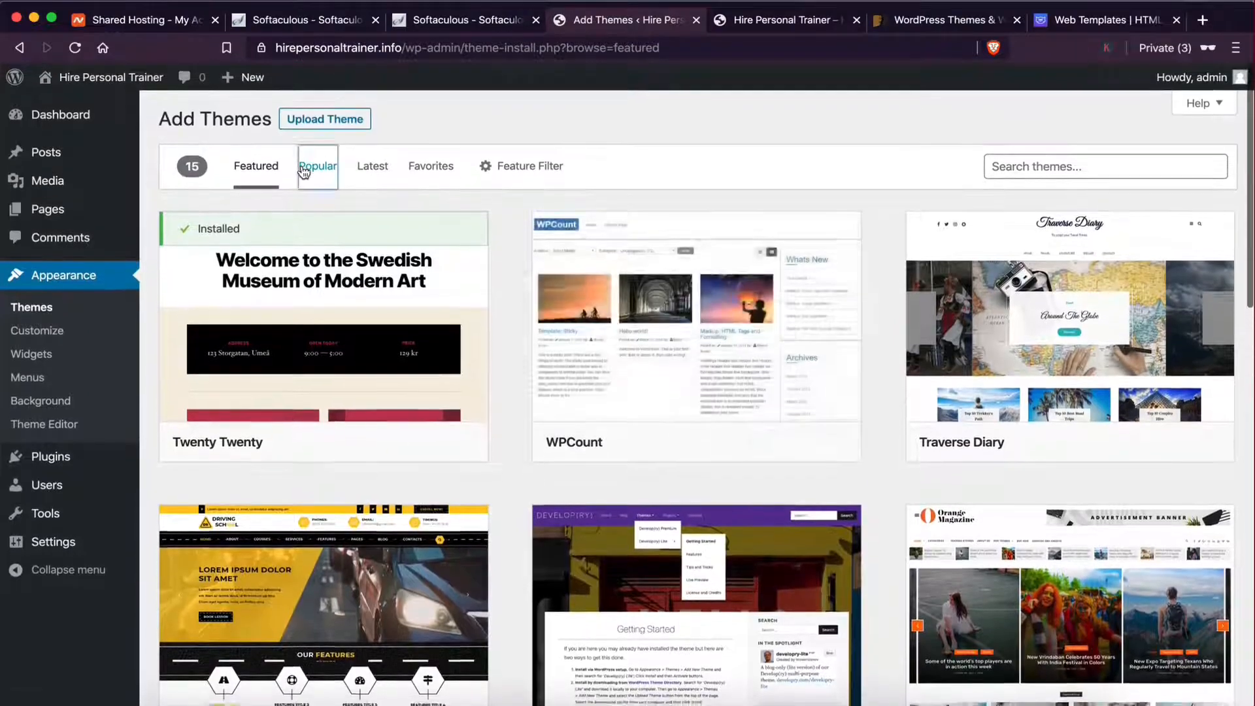
{"action": "left_click", "coordinate": [308, 167]}
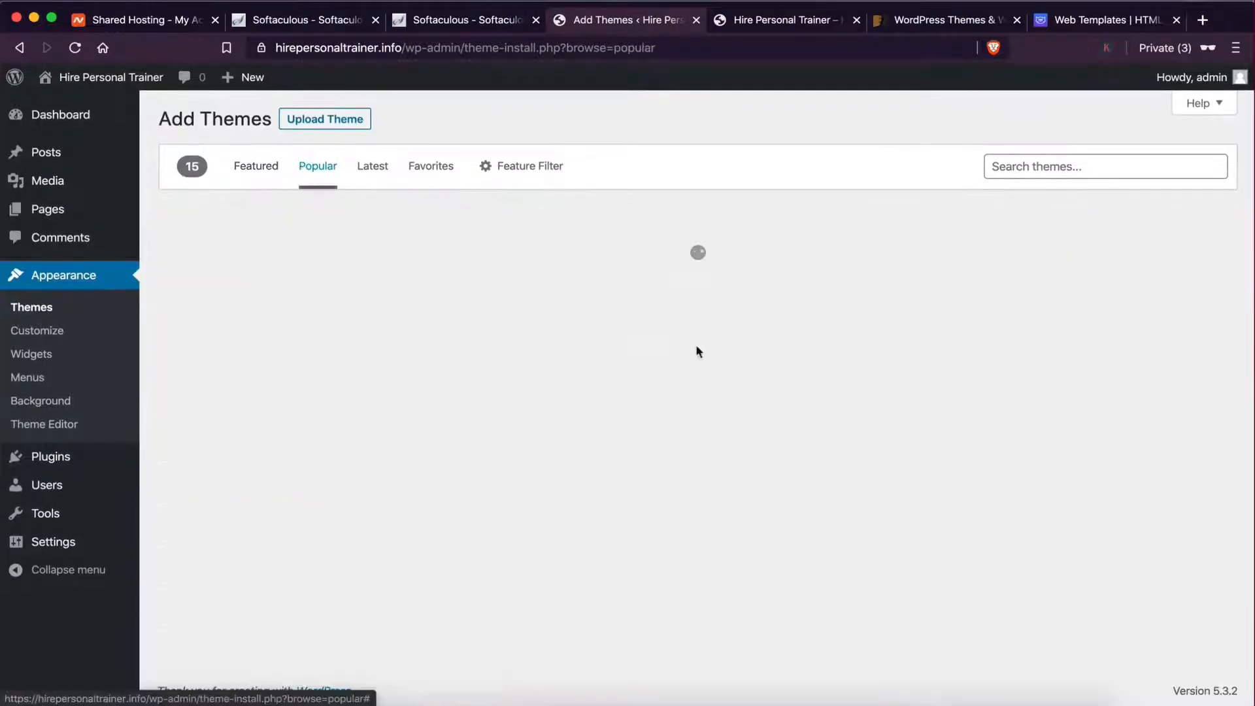
{"action": "left_click", "coordinate": [255, 168]}
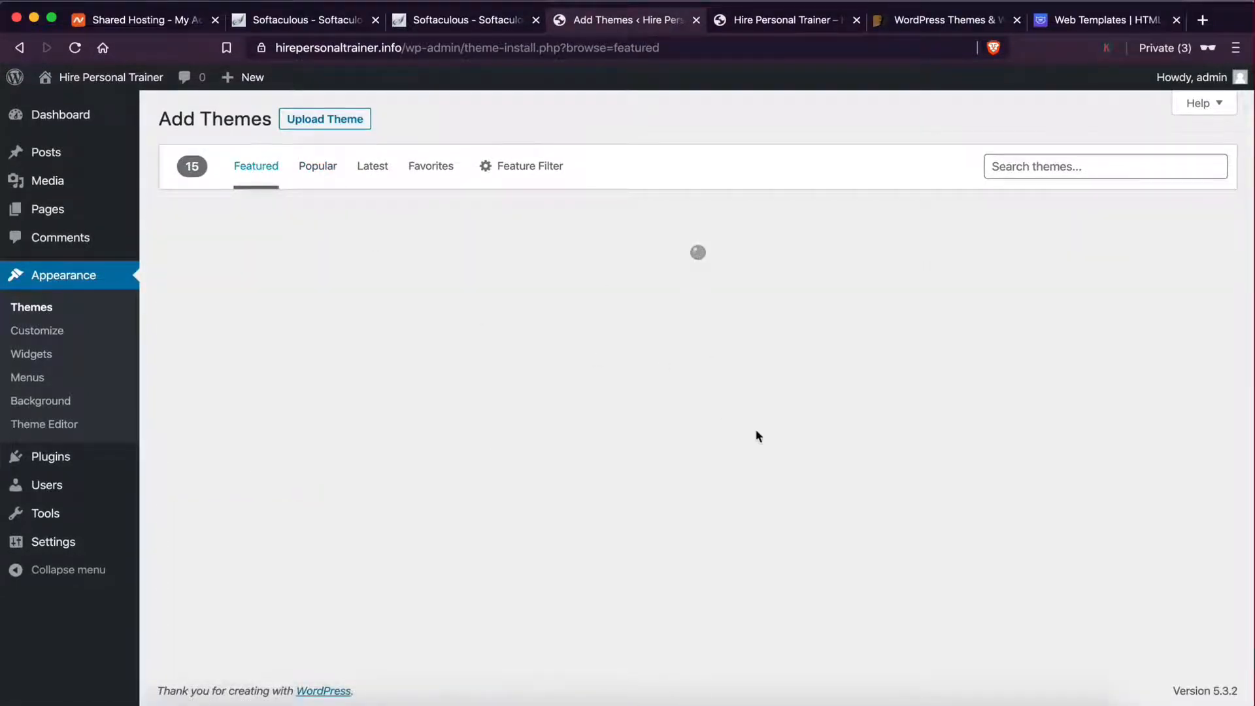
- Switch to the ThemeForest site and look over its featured and newest templates
{"action": "left_click", "coordinate": [947, 21]}
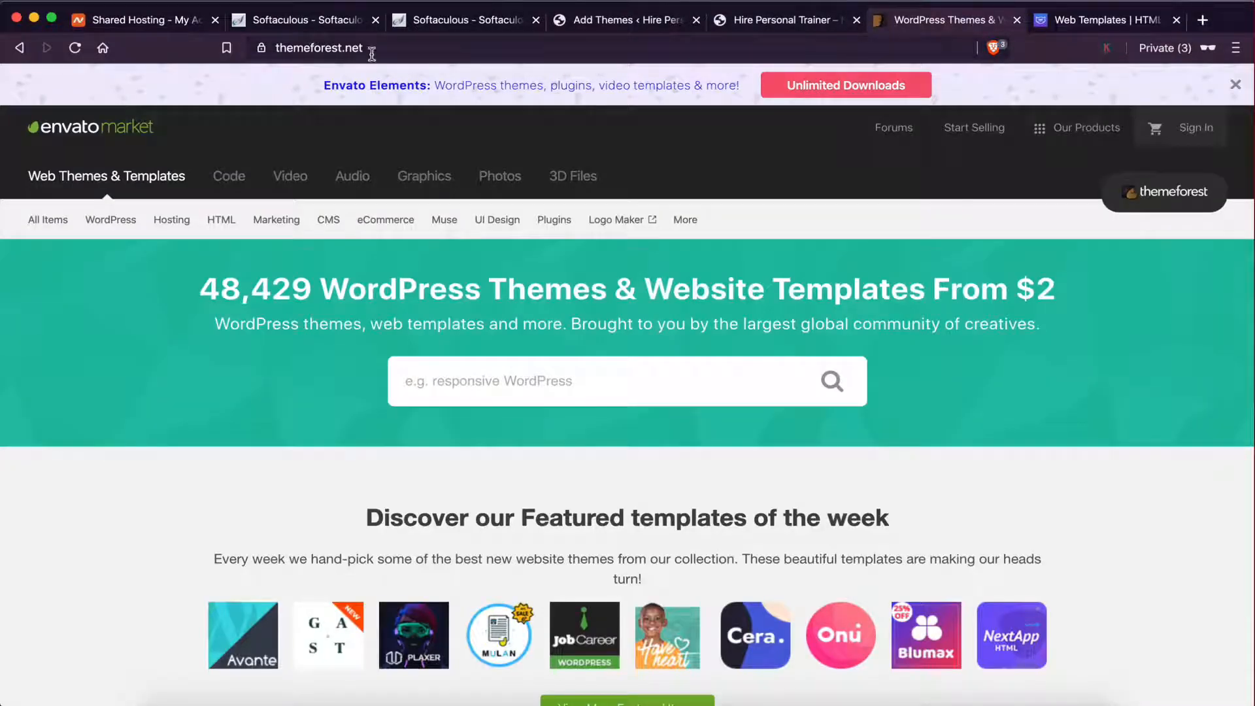
{"action": "scroll", "coordinate": [257, 351], "scroll_direction": "down", "scroll_amount": 4}
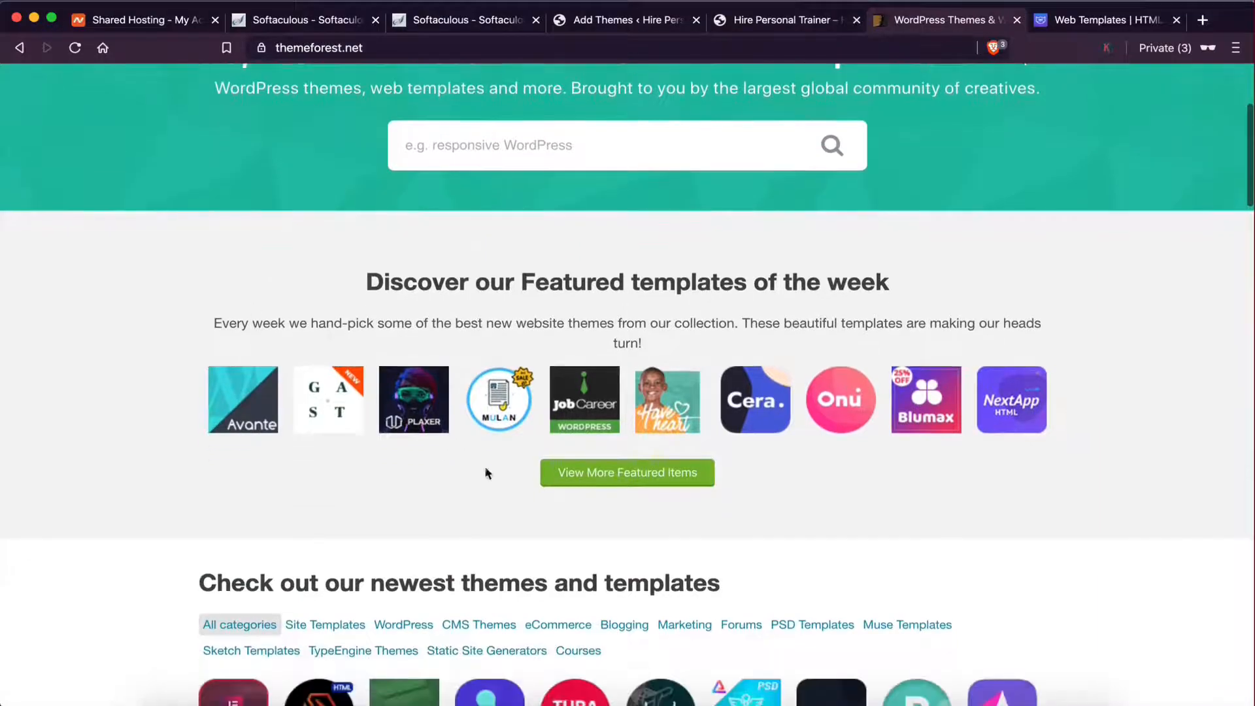
{"action": "scroll", "coordinate": [373, 401], "scroll_direction": "down", "scroll_amount": 9}
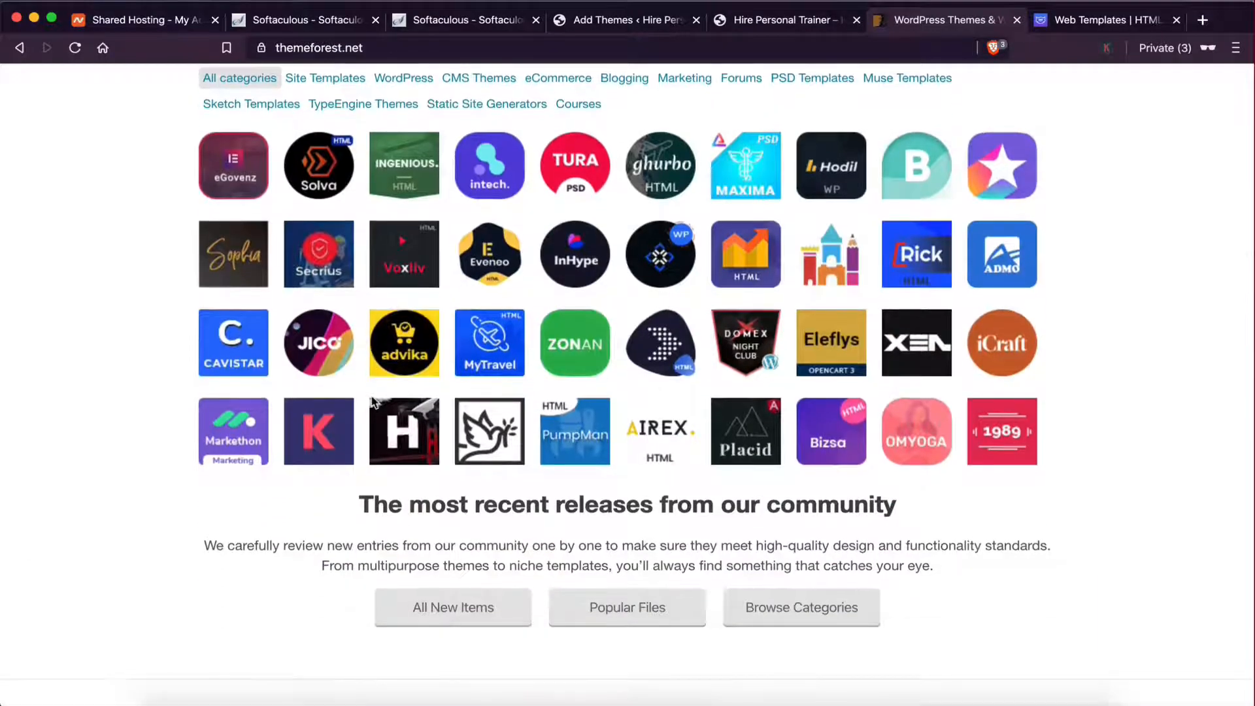
{"action": "scroll", "coordinate": [272, 487], "scroll_direction": "down", "scroll_amount": 2}
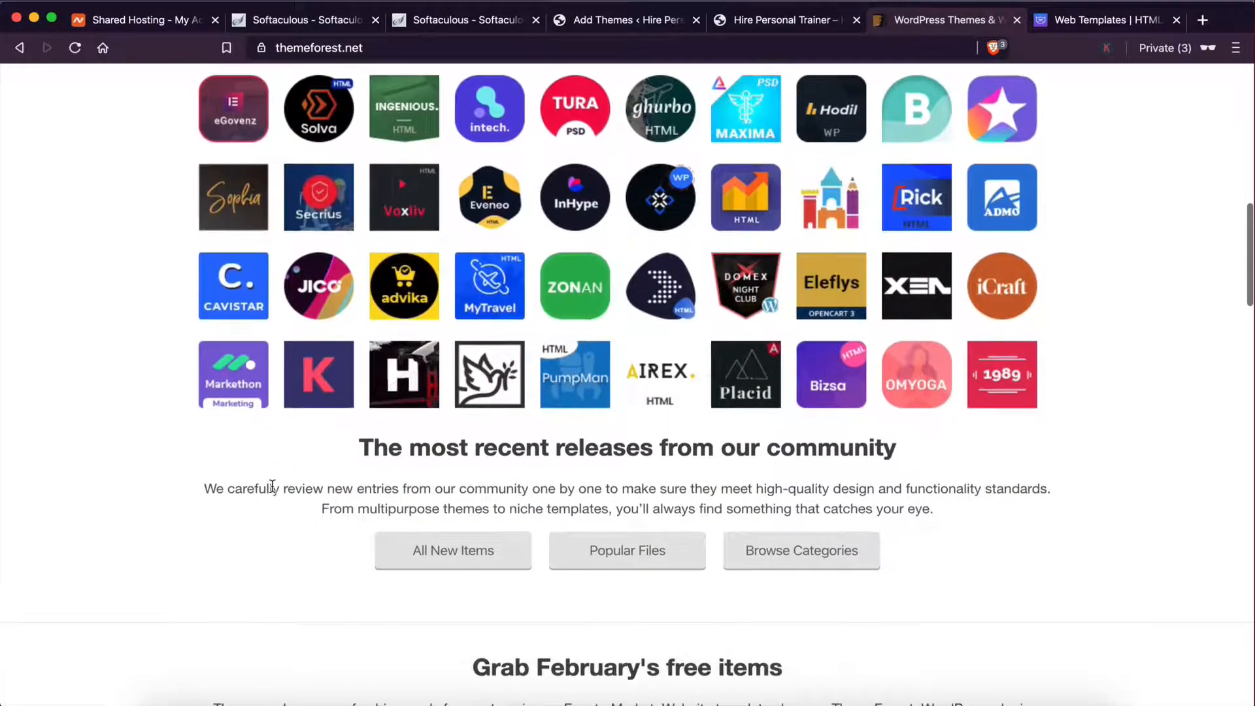
{"action": "scroll", "coordinate": [305, 487], "scroll_direction": "up", "scroll_amount": 20}
- Search ThemeForest for "restaurant" and look through the resulting themes and their prices
{"action": "left_click", "coordinate": [486, 381]}
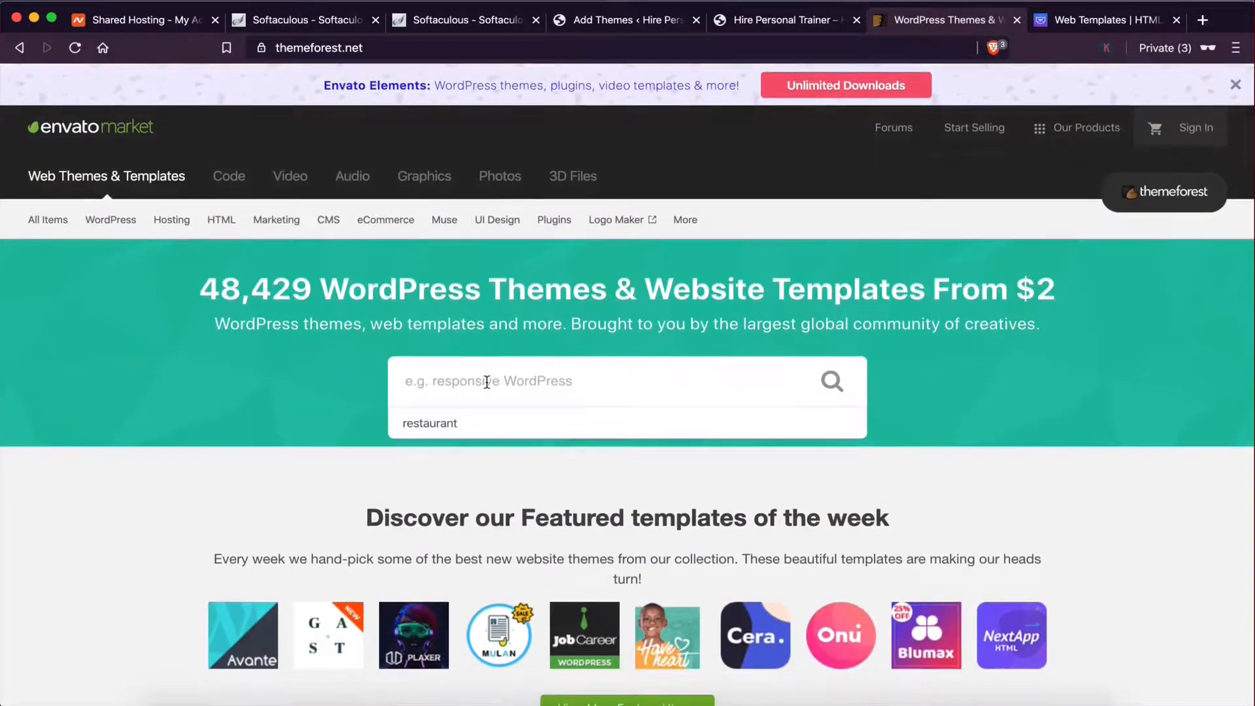
{"action": "left_click", "coordinate": [443, 424]}
{"action": "scroll", "coordinate": [441, 429], "scroll_direction": "down", "scroll_amount": 10}
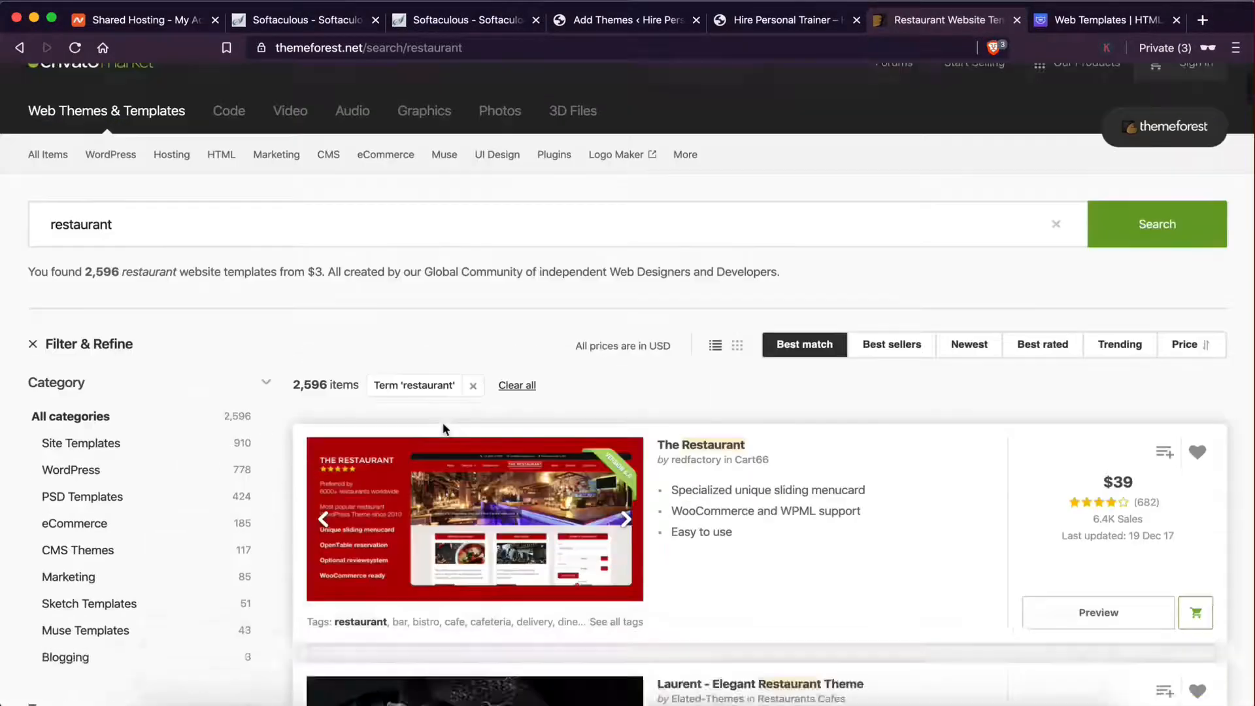
{"action": "scroll", "coordinate": [442, 429], "scroll_direction": "up", "scroll_amount": 10}
{"action": "scroll", "coordinate": [442, 429], "scroll_direction": "down", "scroll_amount": 3}
{"action": "scroll", "coordinate": [444, 430], "scroll_direction": "down", "scroll_amount": 10}
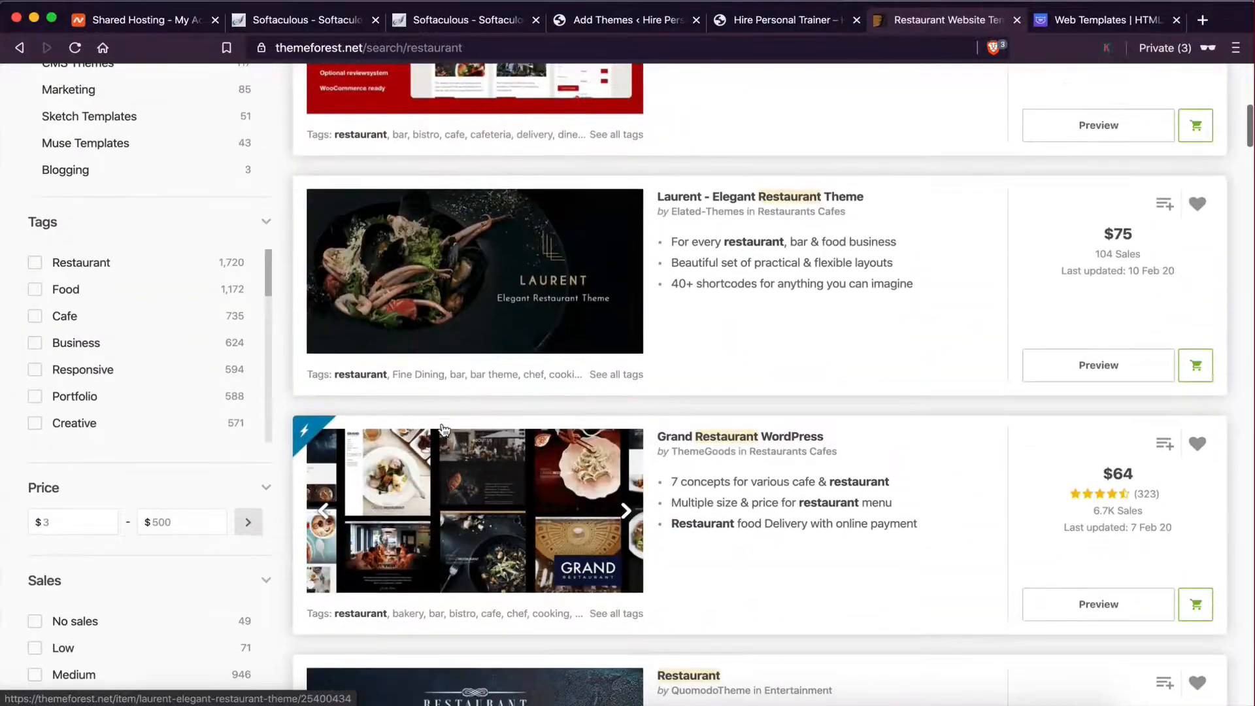
{"action": "scroll", "coordinate": [443, 535], "scroll_direction": "down", "scroll_amount": 5}
{"action": "scroll", "coordinate": [443, 535], "scroll_direction": "down", "scroll_amount": 1}
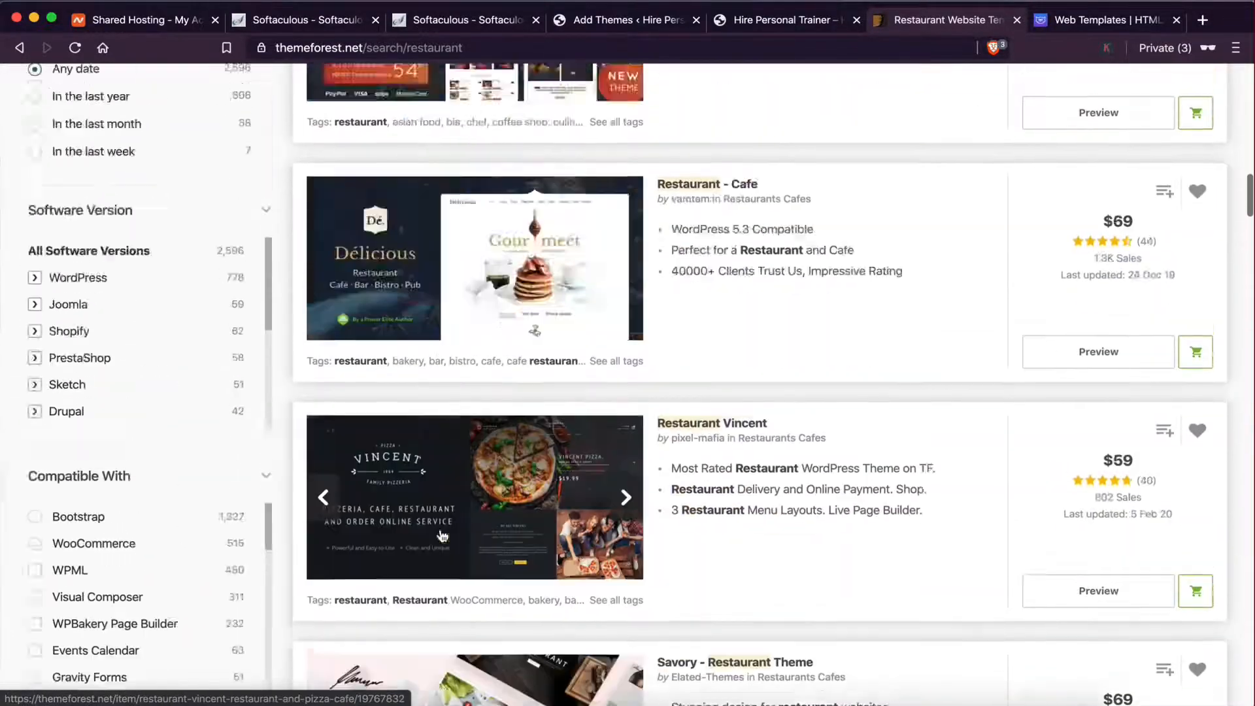
{"action": "scroll", "coordinate": [442, 536], "scroll_direction": "up", "scroll_amount": 10}
{"action": "scroll", "coordinate": [443, 536], "scroll_direction": "down", "scroll_amount": 5}
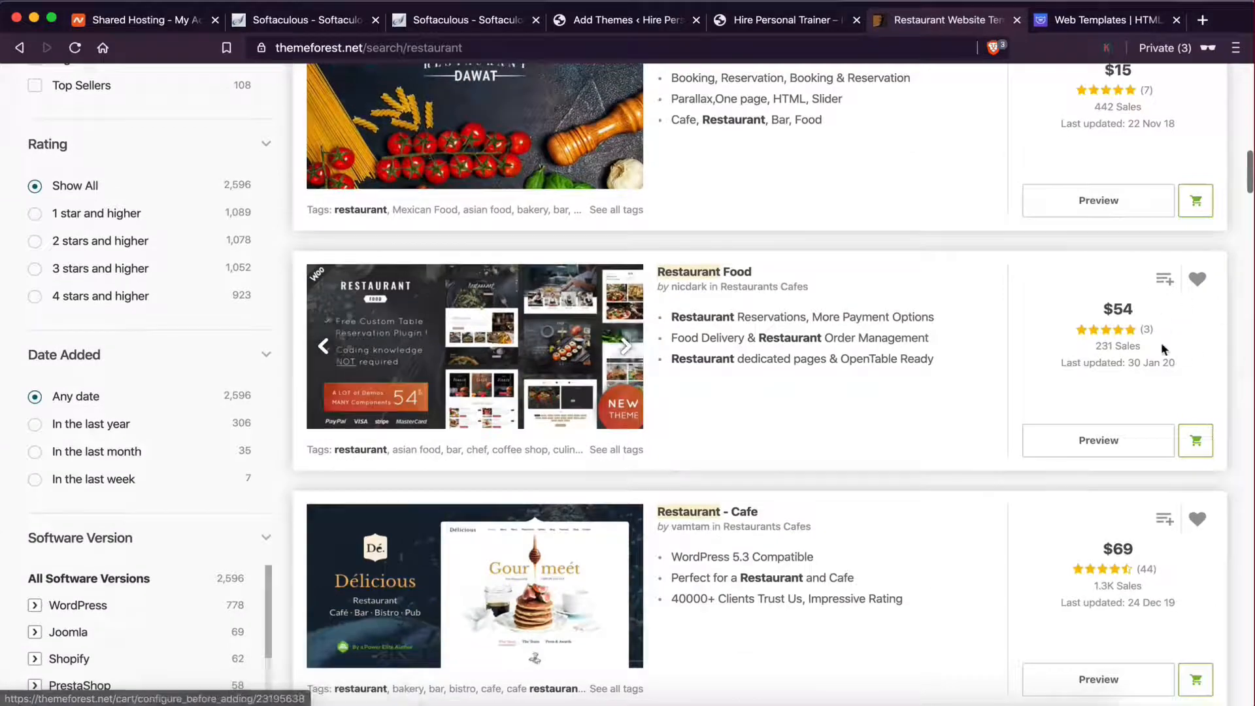
{"action": "scroll", "coordinate": [752, 400], "scroll_direction": "down", "scroll_amount": 7}
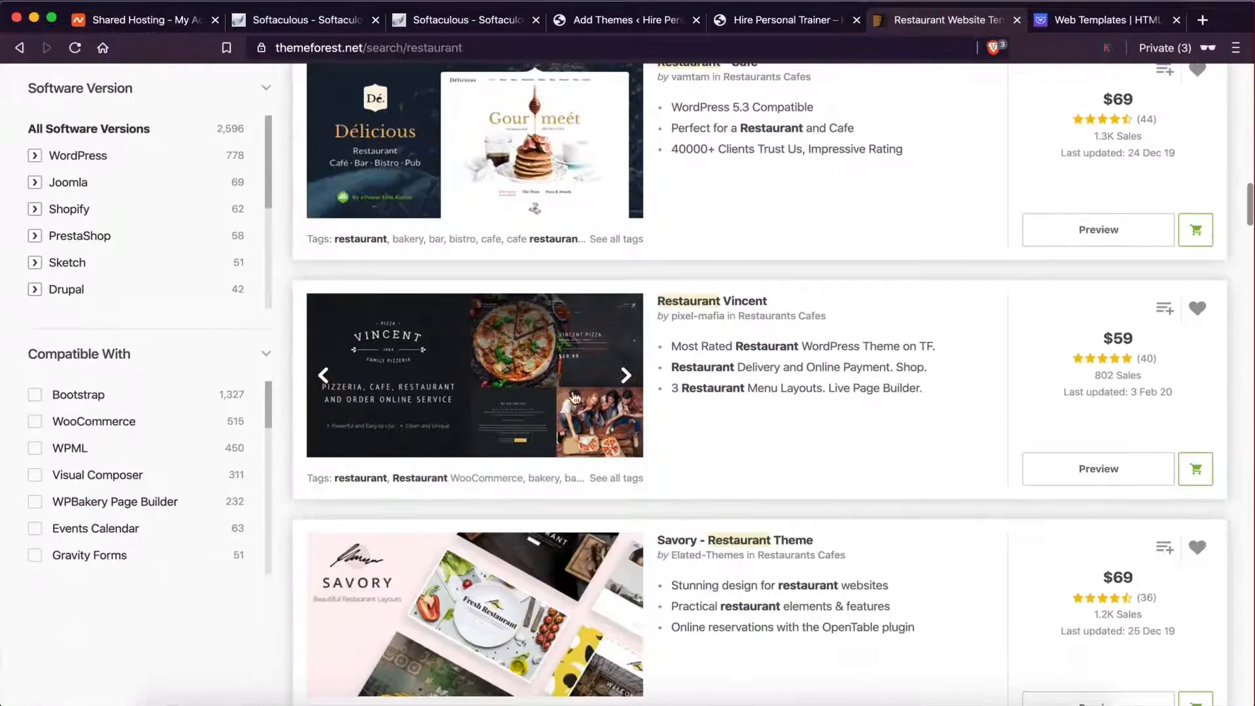
- Open the Restaurant Vincent theme's item page and view its live preview without the Envato frame
{"action": "left_click", "coordinate": [531, 390]}
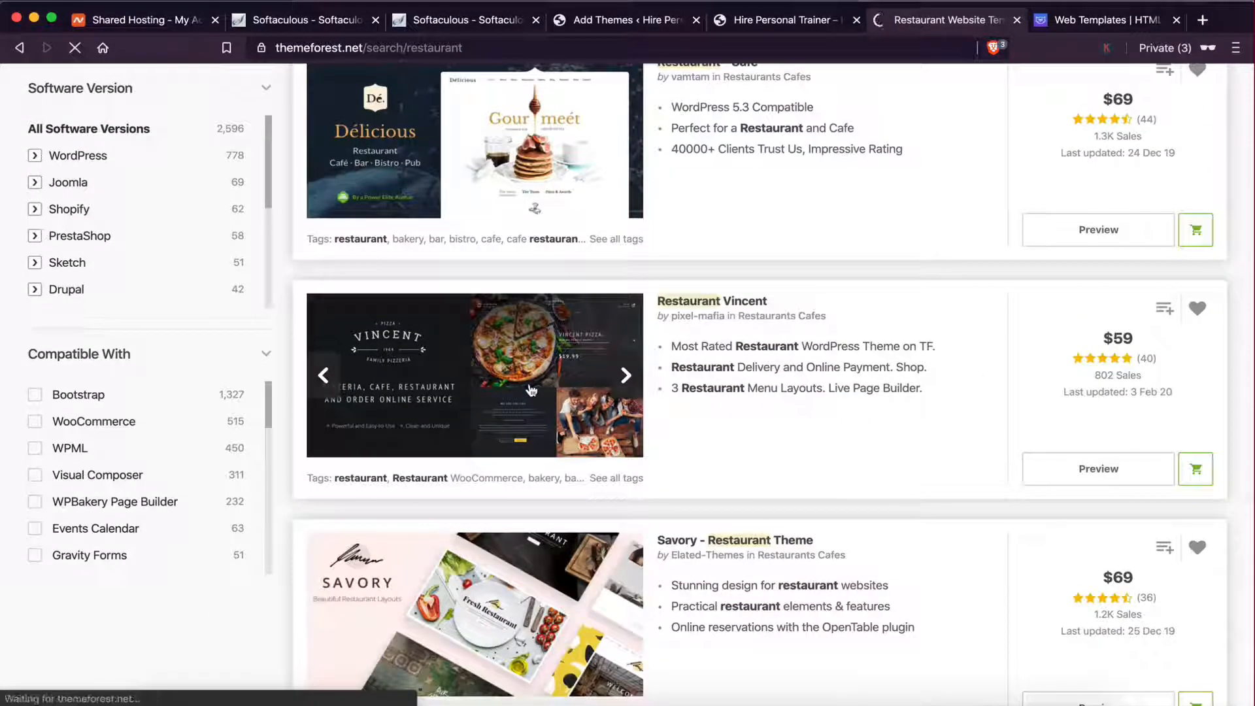
{"action": "scroll", "coordinate": [543, 425], "scroll_direction": "down", "scroll_amount": 4}
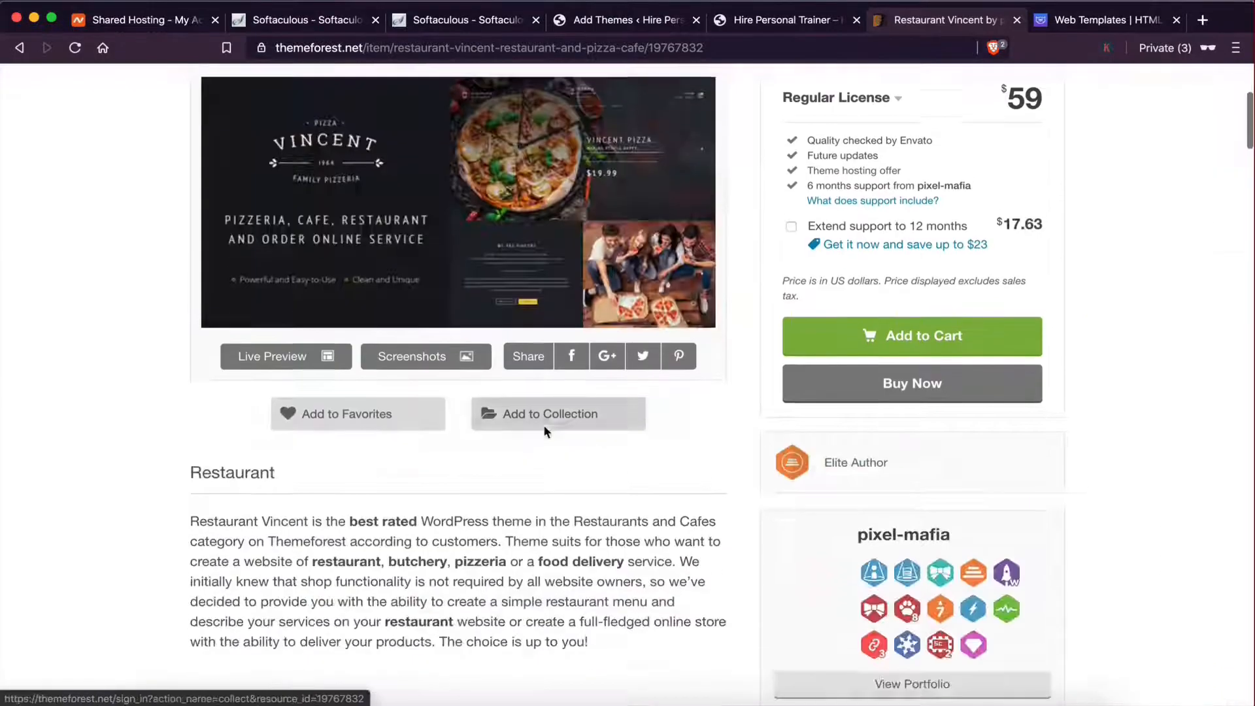
{"action": "scroll", "coordinate": [544, 425], "scroll_direction": "up", "scroll_amount": 1}
{"action": "left_click", "coordinate": [457, 224]}
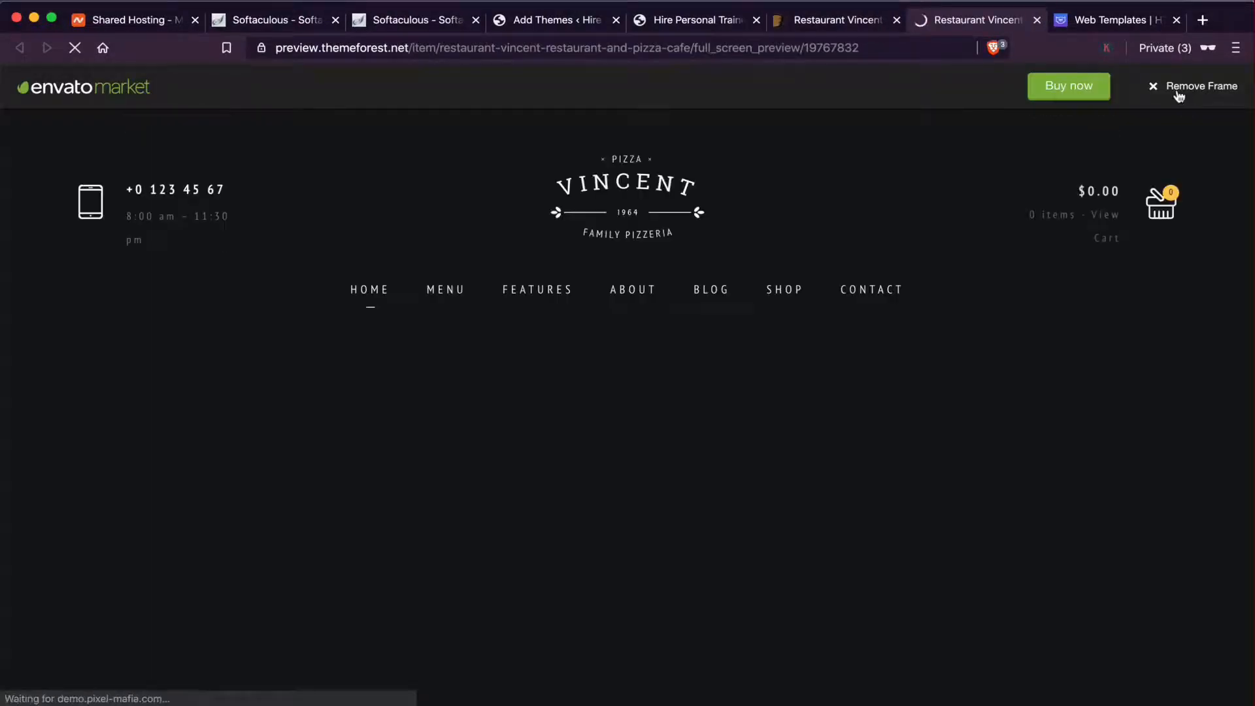
{"action": "left_click", "coordinate": [1179, 96]}
- Look through the Vincent demo's homepage sections, including Hot Sales, and return to its header
{"action": "scroll", "coordinate": [551, 331], "scroll_direction": "down", "scroll_amount": 1}
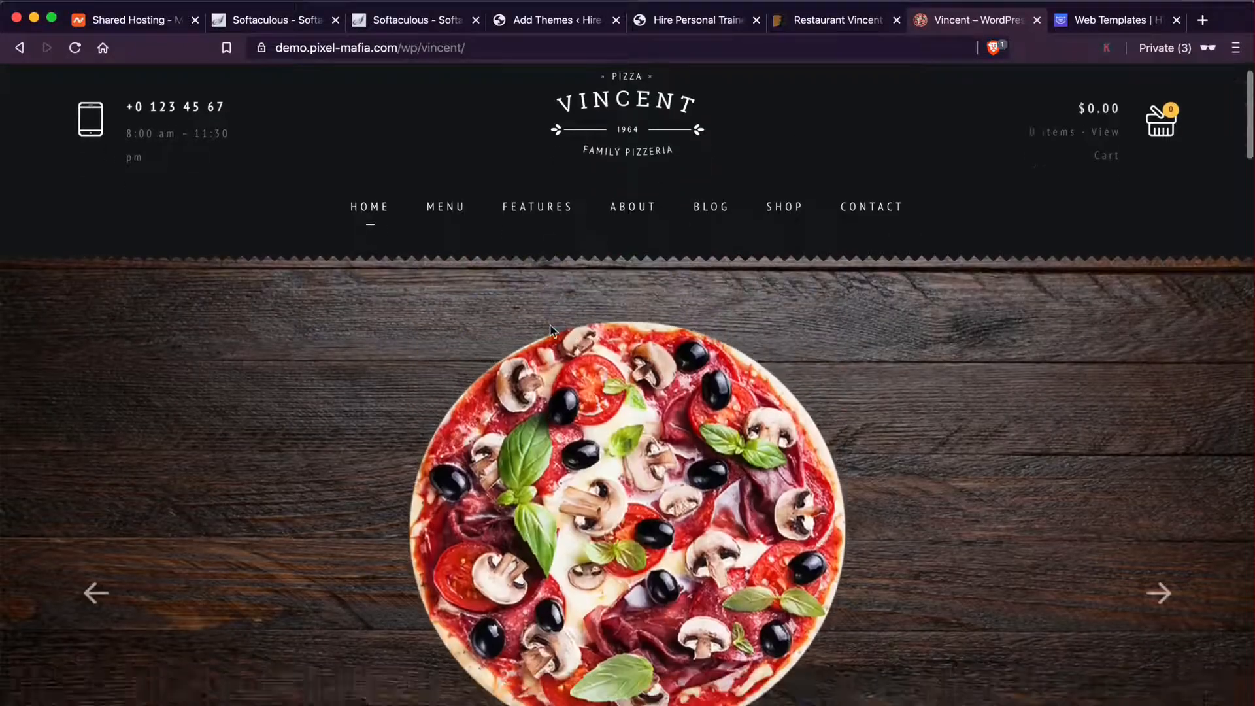
{"action": "scroll", "coordinate": [550, 330], "scroll_direction": "down", "scroll_amount": 10}
{"action": "scroll", "coordinate": [757, 325], "scroll_direction": "down", "scroll_amount": 7}
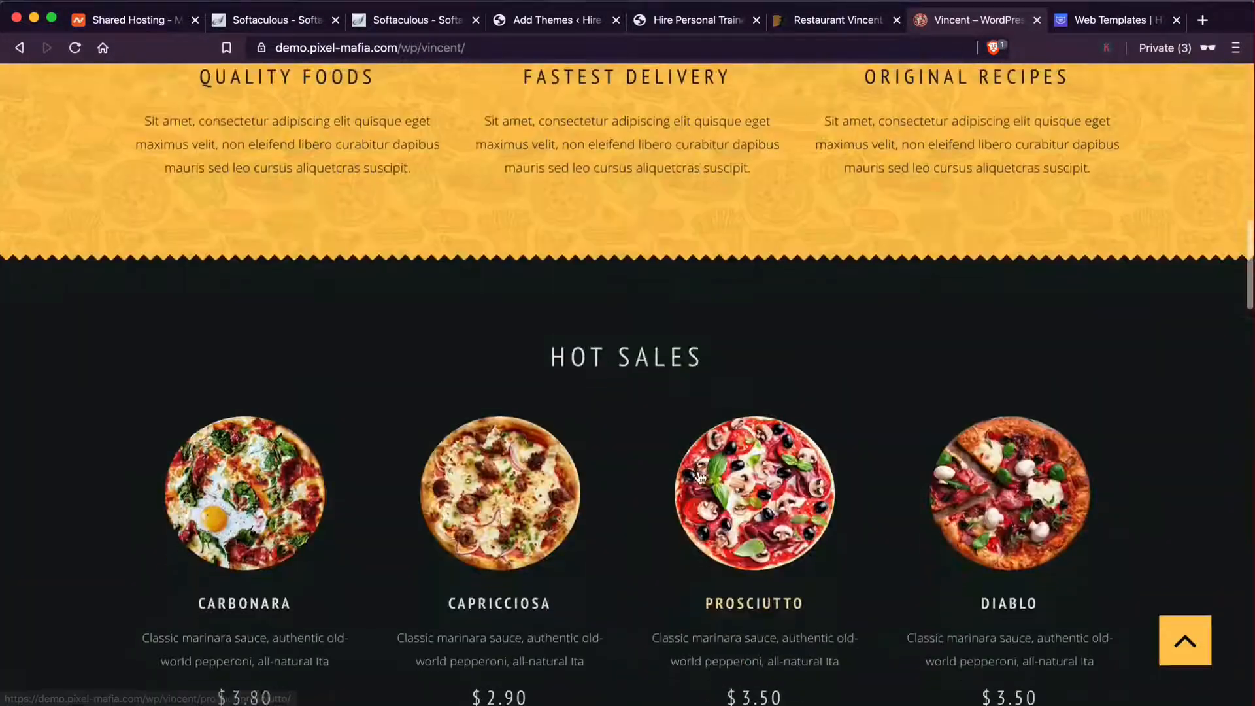
{"action": "scroll", "coordinate": [700, 477], "scroll_direction": "down", "scroll_amount": 18}
{"action": "scroll", "coordinate": [698, 473], "scroll_direction": "up", "scroll_amount": 17}
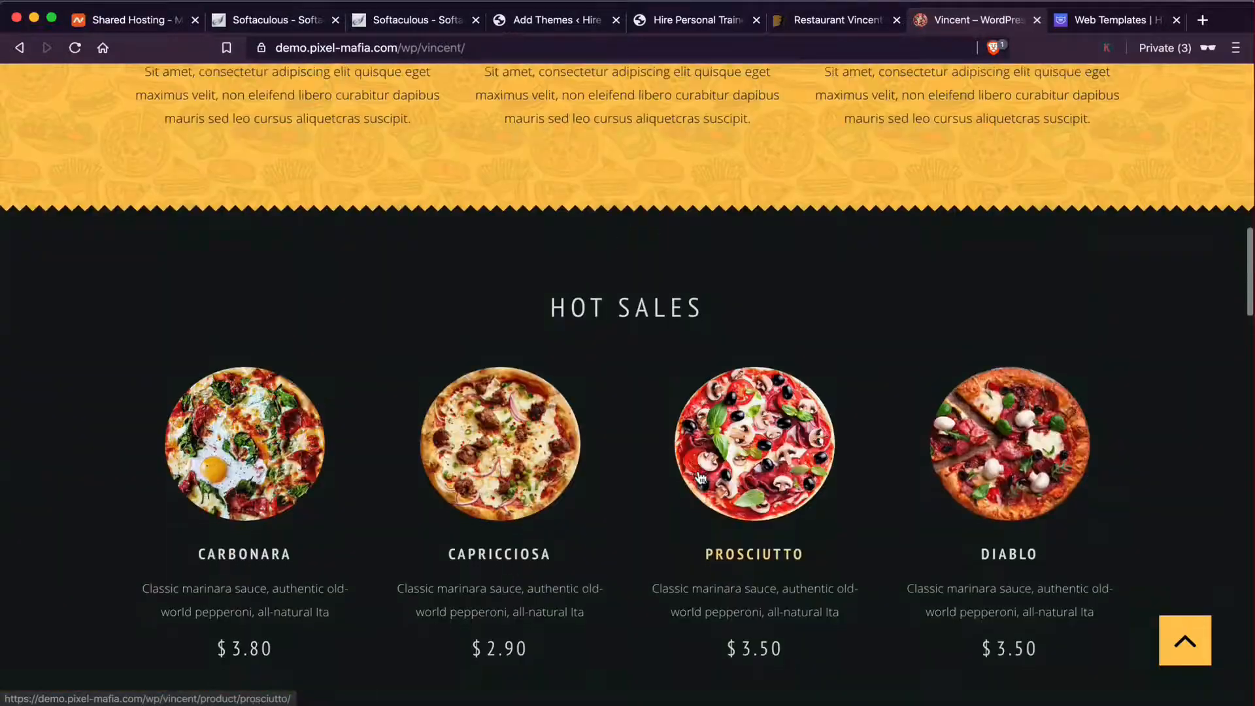
{"action": "scroll", "coordinate": [698, 477], "scroll_direction": "down", "scroll_amount": 10}
{"action": "scroll", "coordinate": [699, 477], "scroll_direction": "up", "scroll_amount": 20}
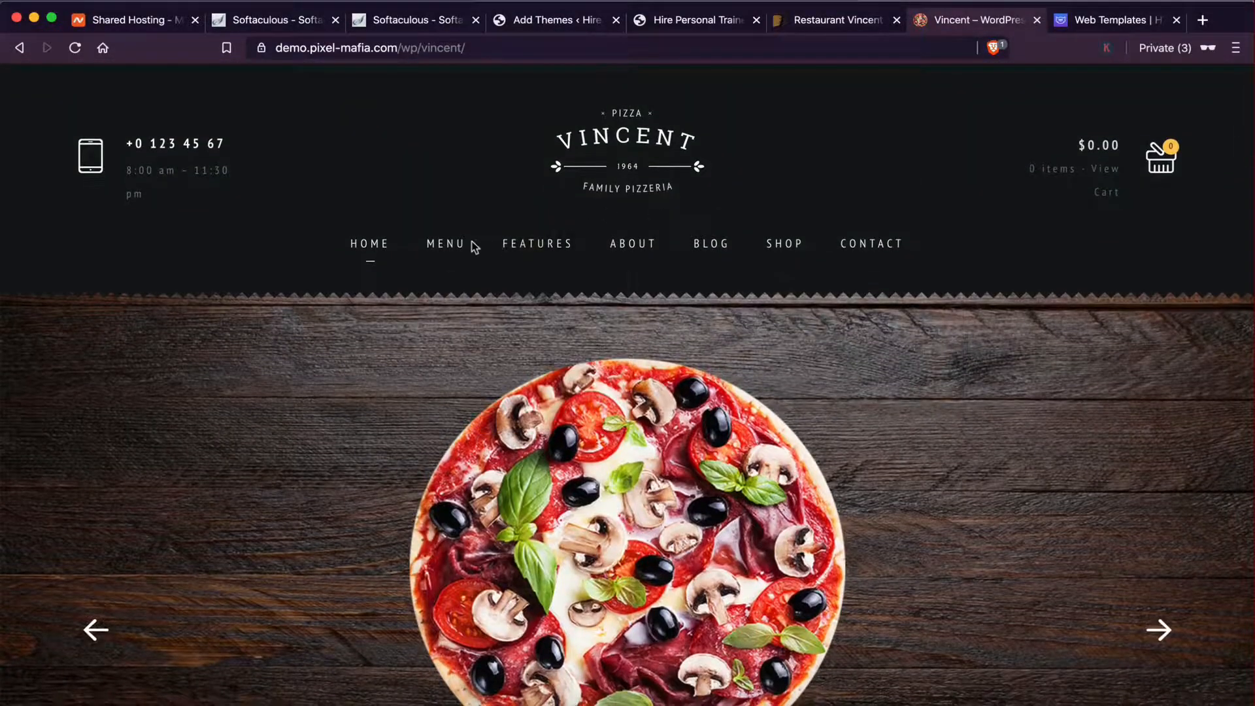
- Open the Typography page from the Vincent demo's Features and review its heading and paragraph styles
{"action": "mouse_move", "coordinate": [542, 249]}
{"action": "left_click", "coordinate": [534, 319]}
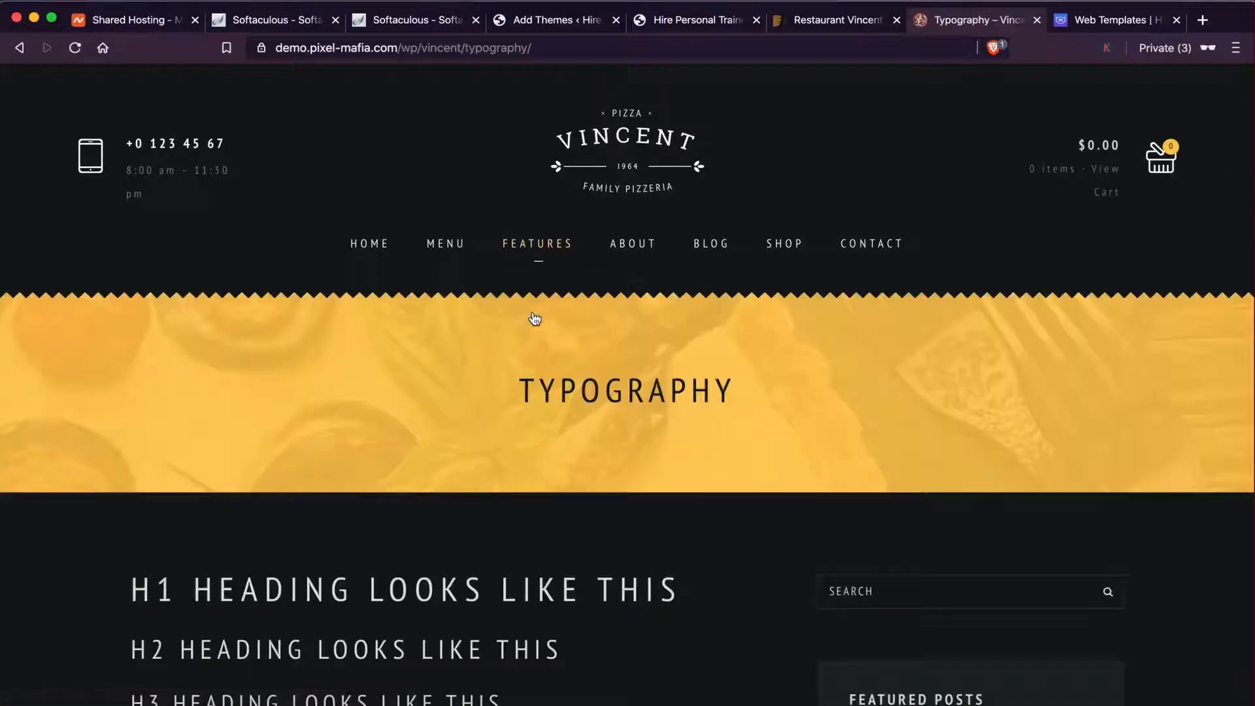
{"action": "scroll", "coordinate": [535, 318], "scroll_direction": "down", "scroll_amount": 5}
{"action": "scroll", "coordinate": [535, 318], "scroll_direction": "up", "scroll_amount": 5}
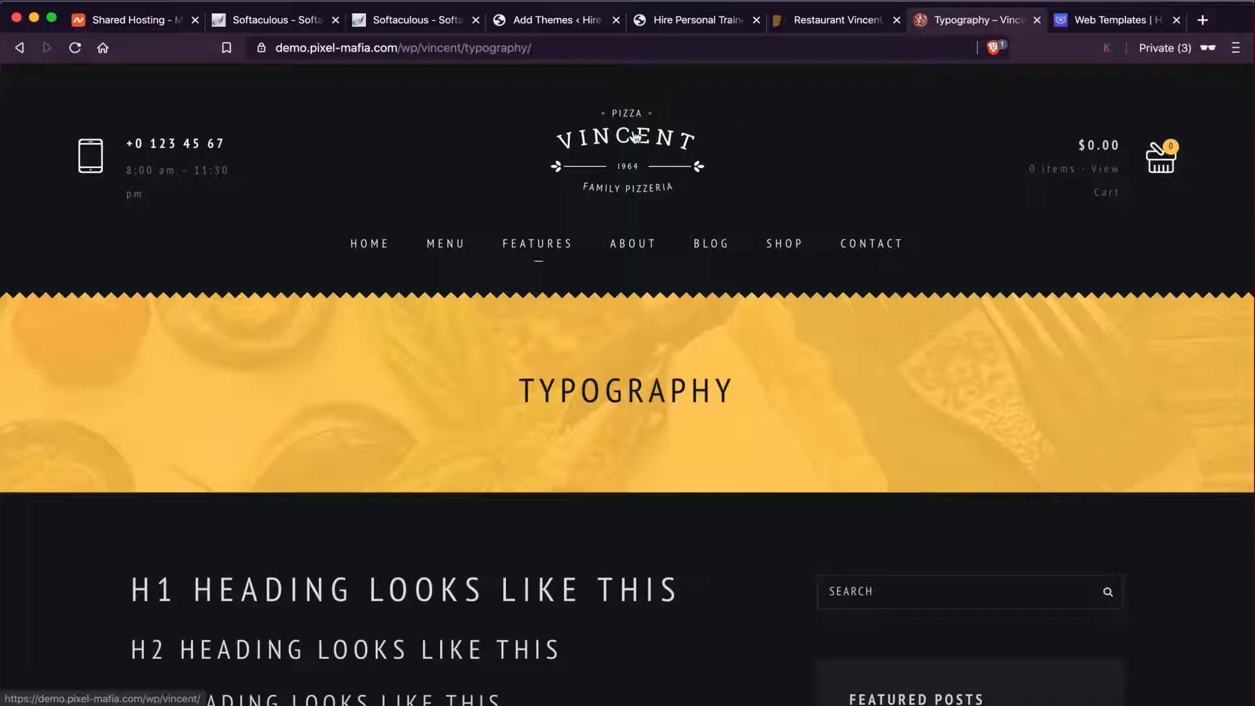
{"action": "scroll", "coordinate": [673, 491], "scroll_direction": "down", "scroll_amount": 6}
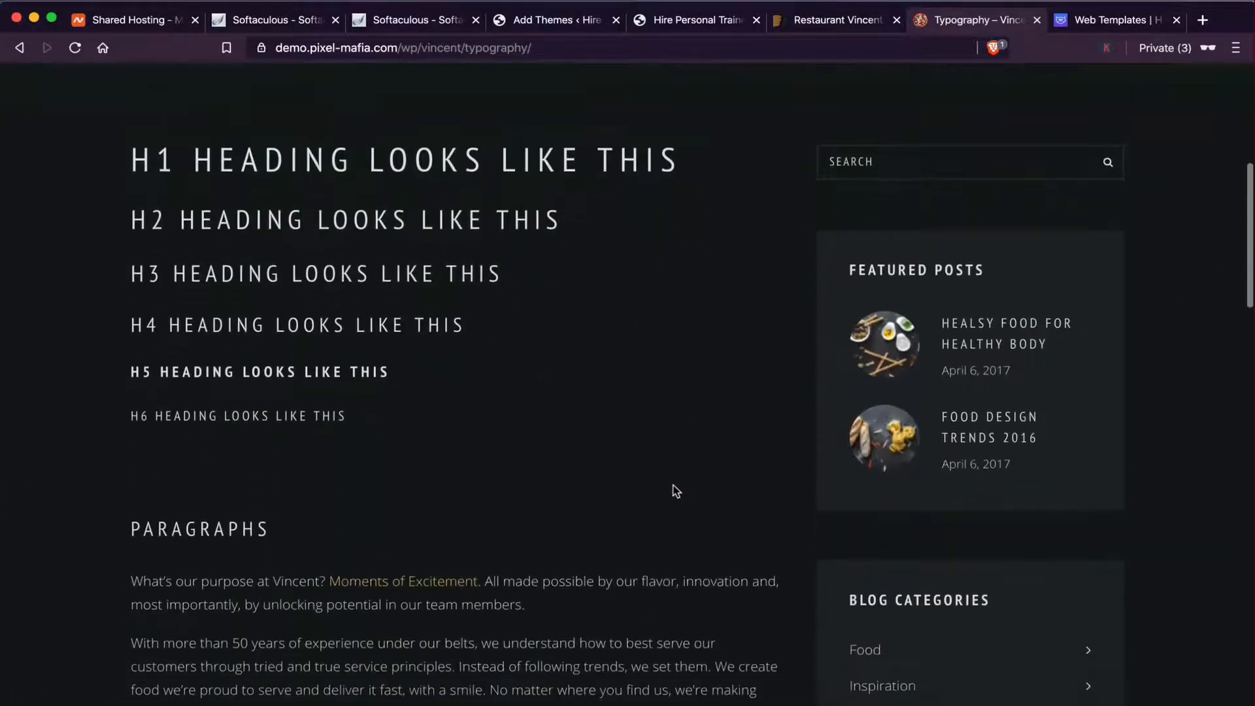
{"action": "scroll", "coordinate": [677, 491], "scroll_direction": "up", "scroll_amount": 6}
- Return to the Vincent demo's homepage and review it down to the Discover Our Menu section
{"action": "mouse_move", "coordinate": [358, 247]}
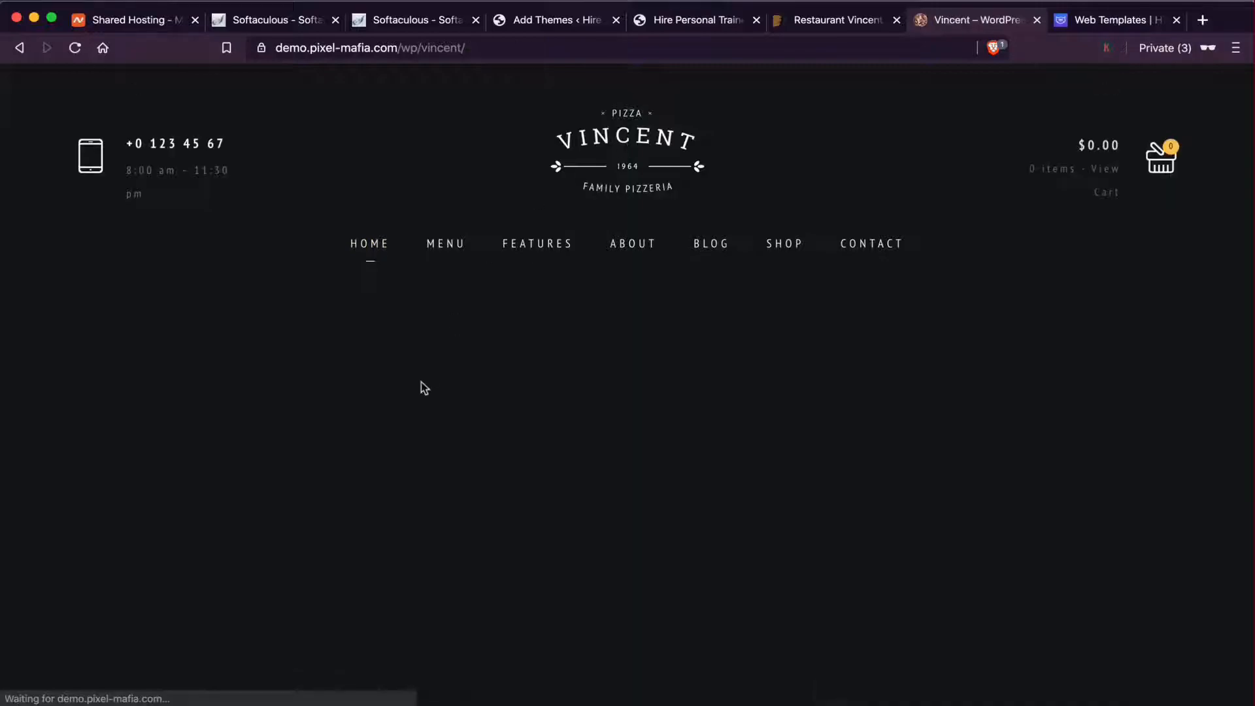
{"action": "scroll", "coordinate": [425, 388], "scroll_direction": "down", "scroll_amount": 5}
{"action": "scroll", "coordinate": [421, 382], "scroll_direction": "down", "scroll_amount": 10}
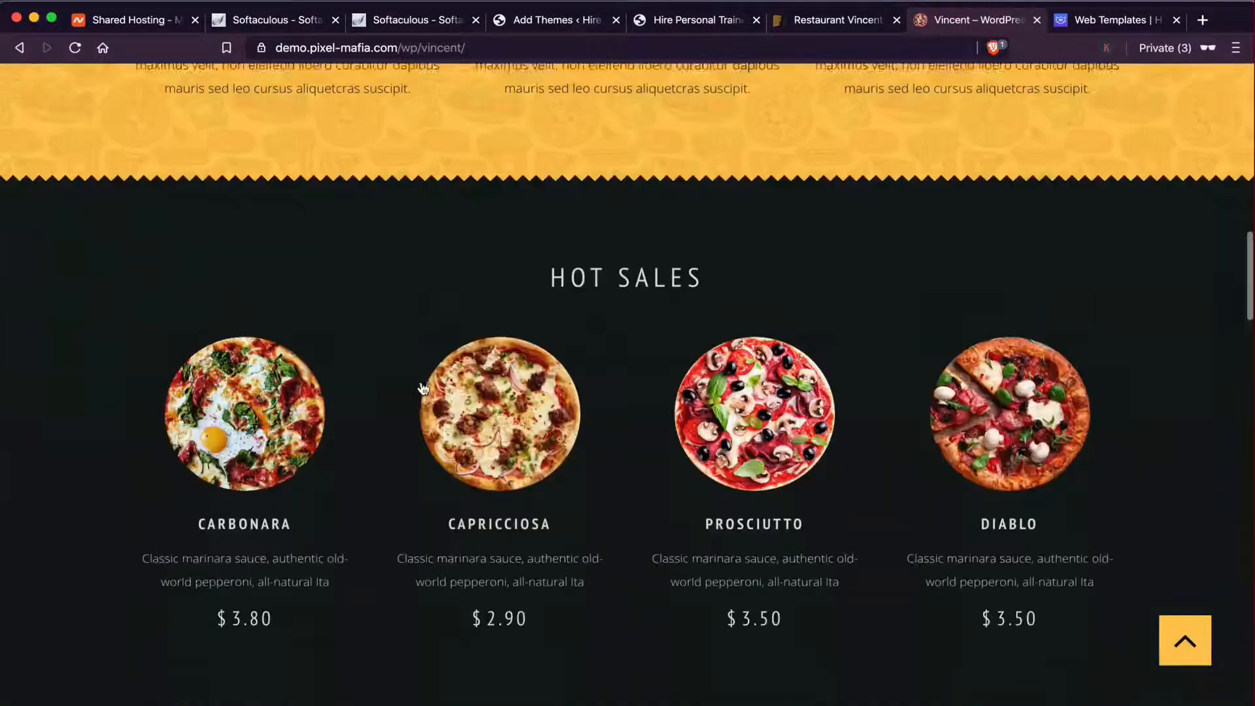
{"action": "scroll", "coordinate": [421, 385], "scroll_direction": "down", "scroll_amount": 5}
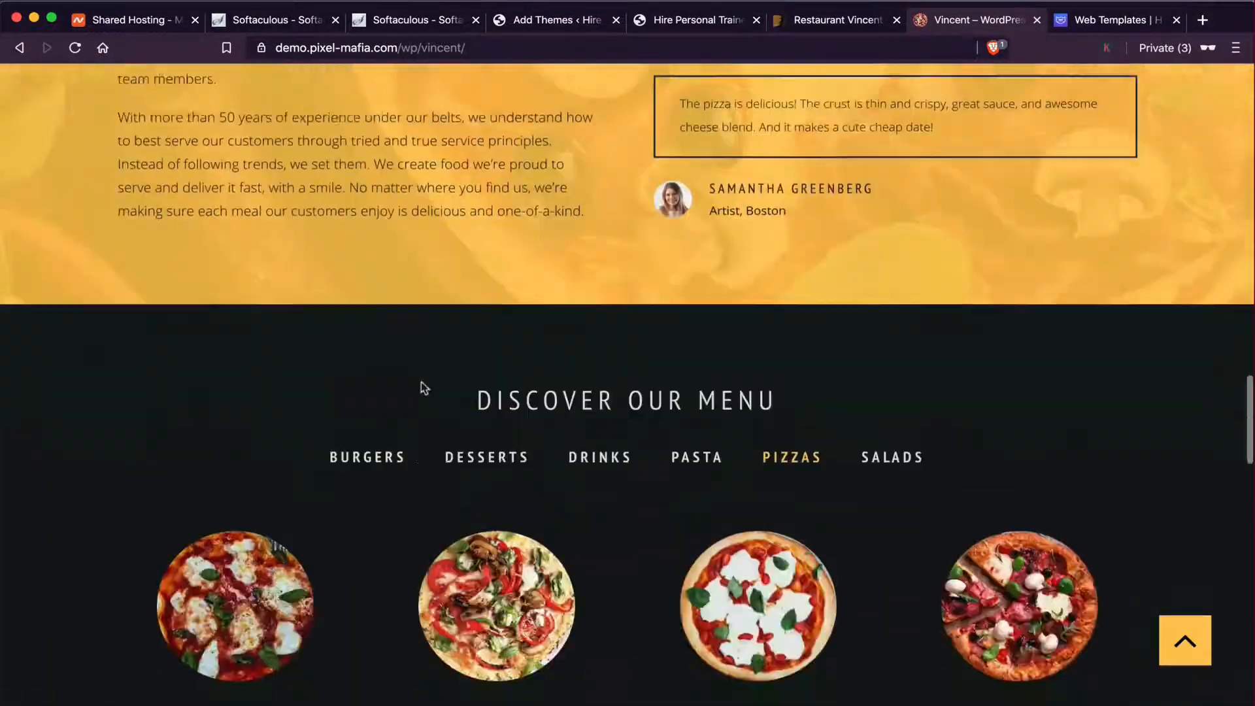
{"action": "scroll", "coordinate": [421, 385], "scroll_direction": "up", "scroll_amount": 15}
{"action": "scroll", "coordinate": [461, 381], "scroll_direction": "up", "scroll_amount": 3}
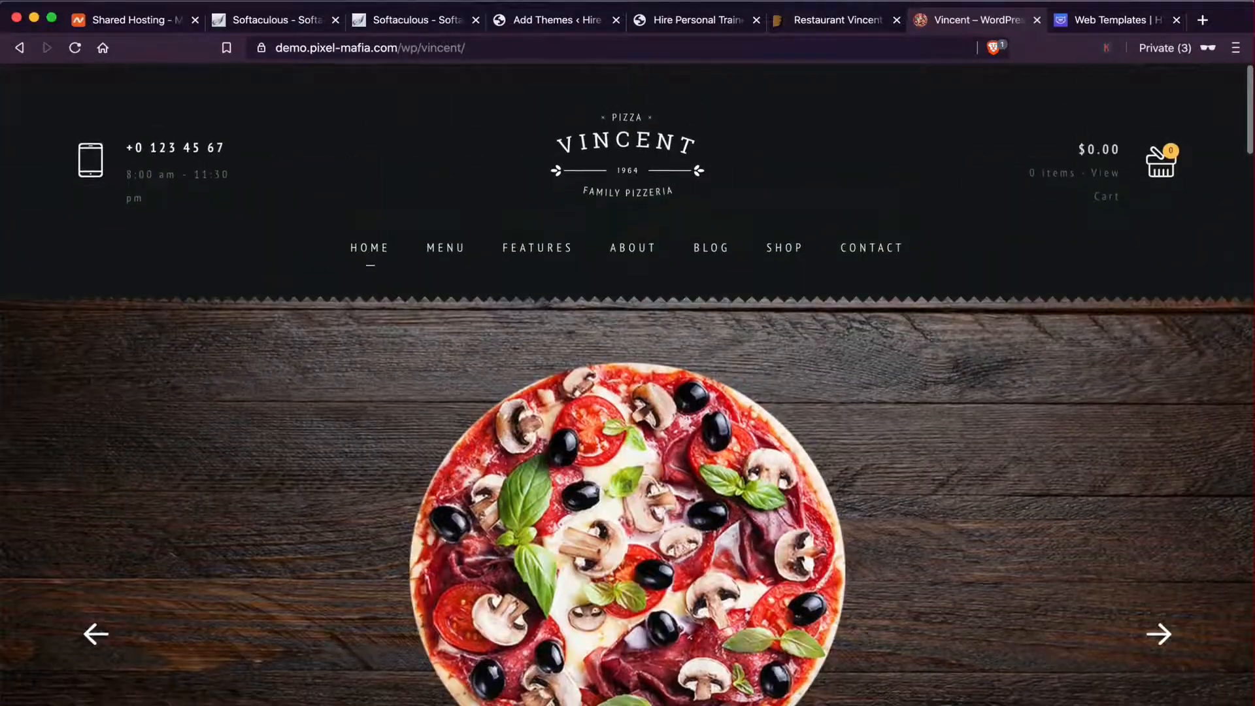
- Check the Restaurant Vincent item page again and open the theme upload form on the WordPress Add Themes page
{"action": "left_click", "coordinate": [533, 23]}
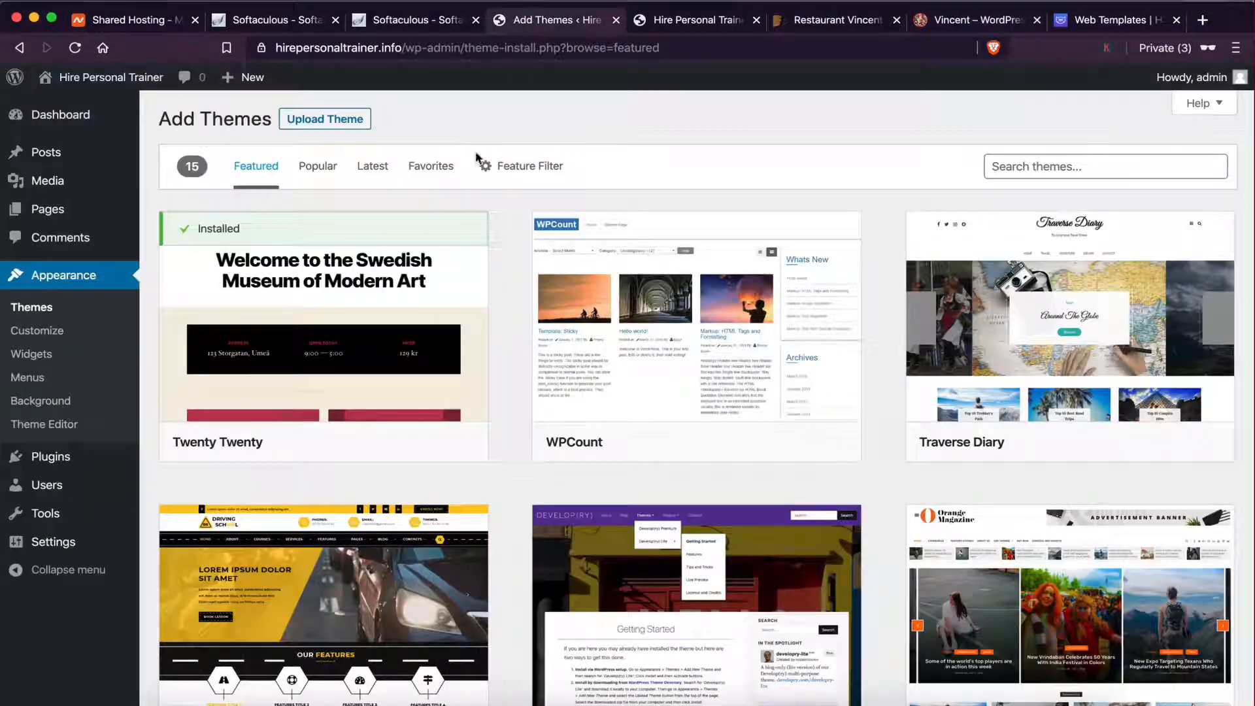
{"action": "left_click", "coordinate": [840, 20]}
{"action": "scroll", "coordinate": [543, 503], "scroll_direction": "up", "scroll_amount": 4}
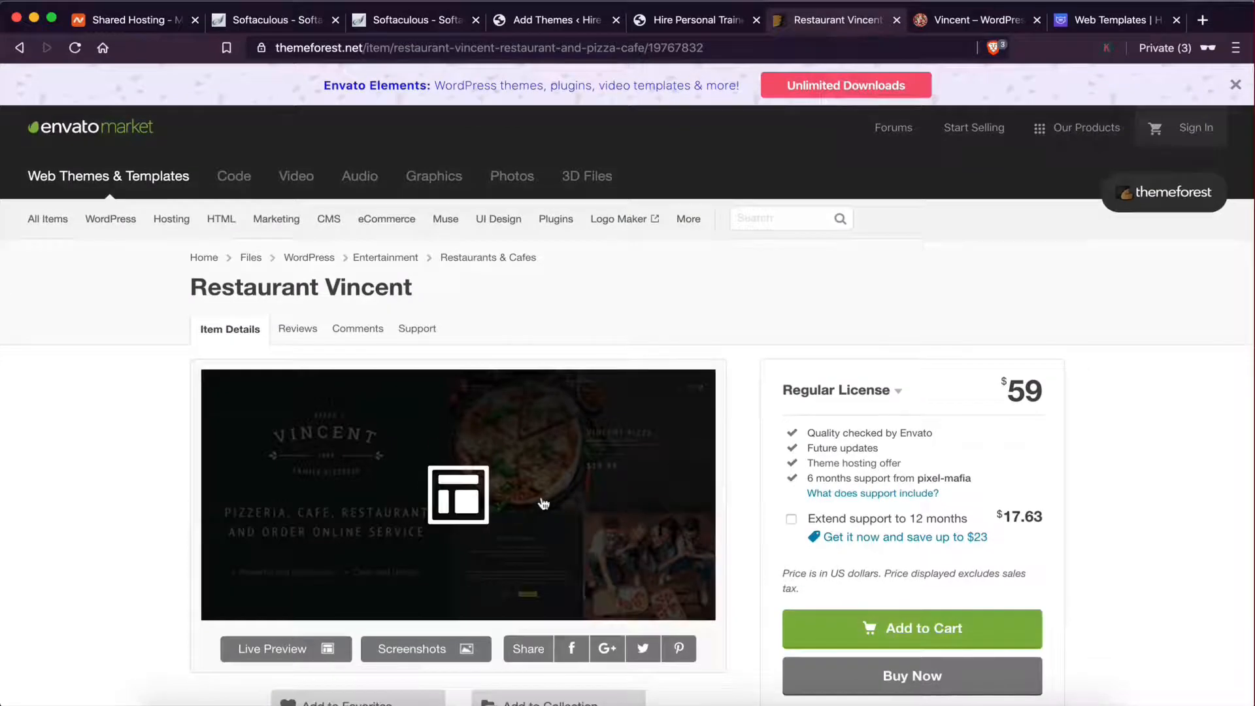
{"action": "scroll", "coordinate": [542, 503], "scroll_direction": "down", "scroll_amount": 1}
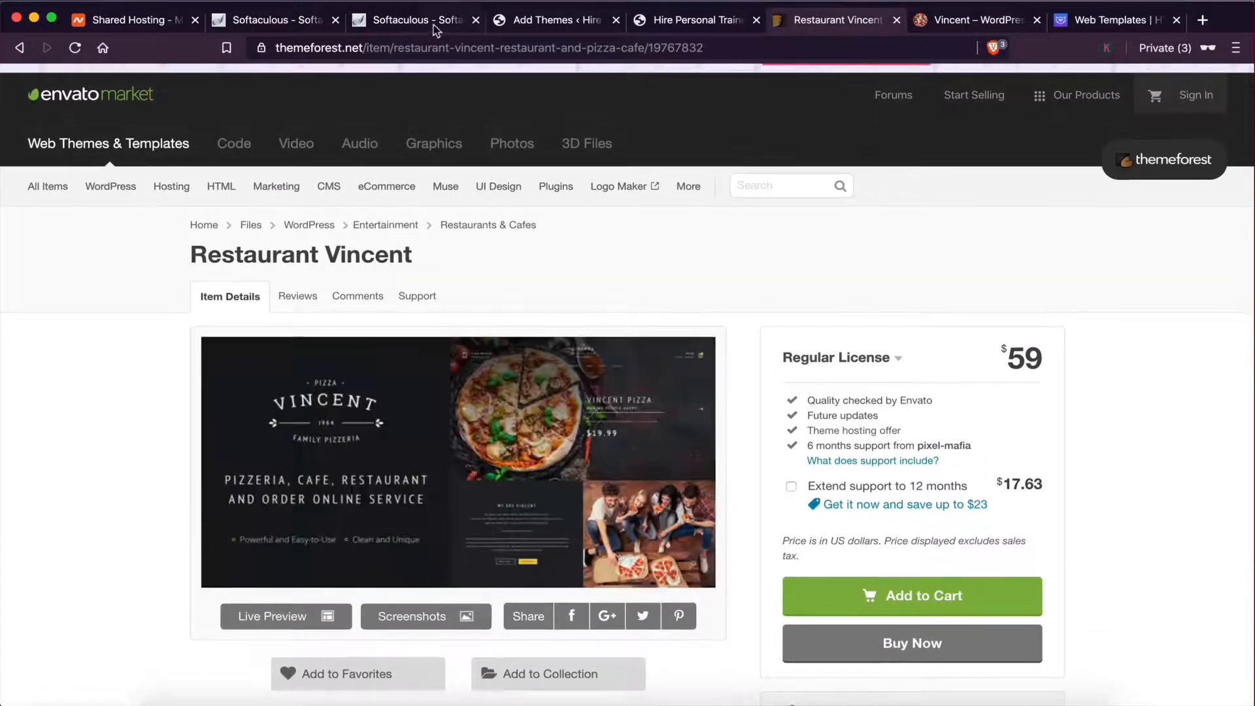
{"action": "left_click", "coordinate": [520, 20]}
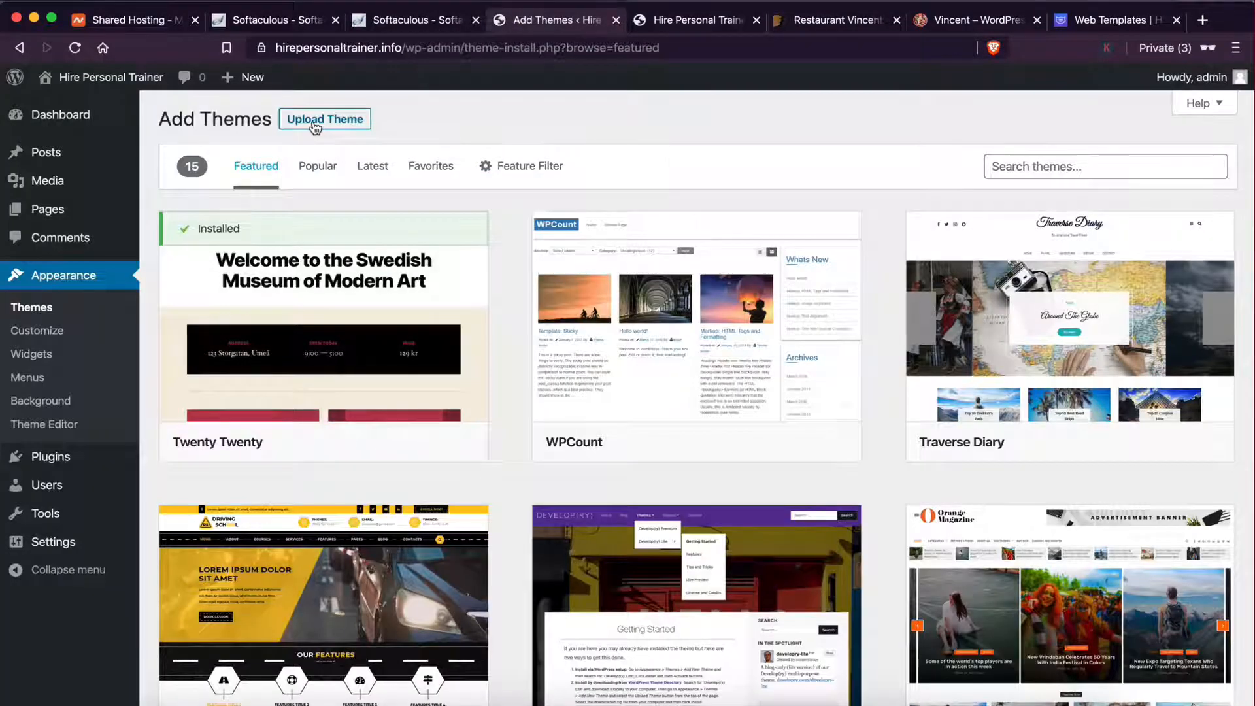
{"action": "left_click", "coordinate": [314, 126]}
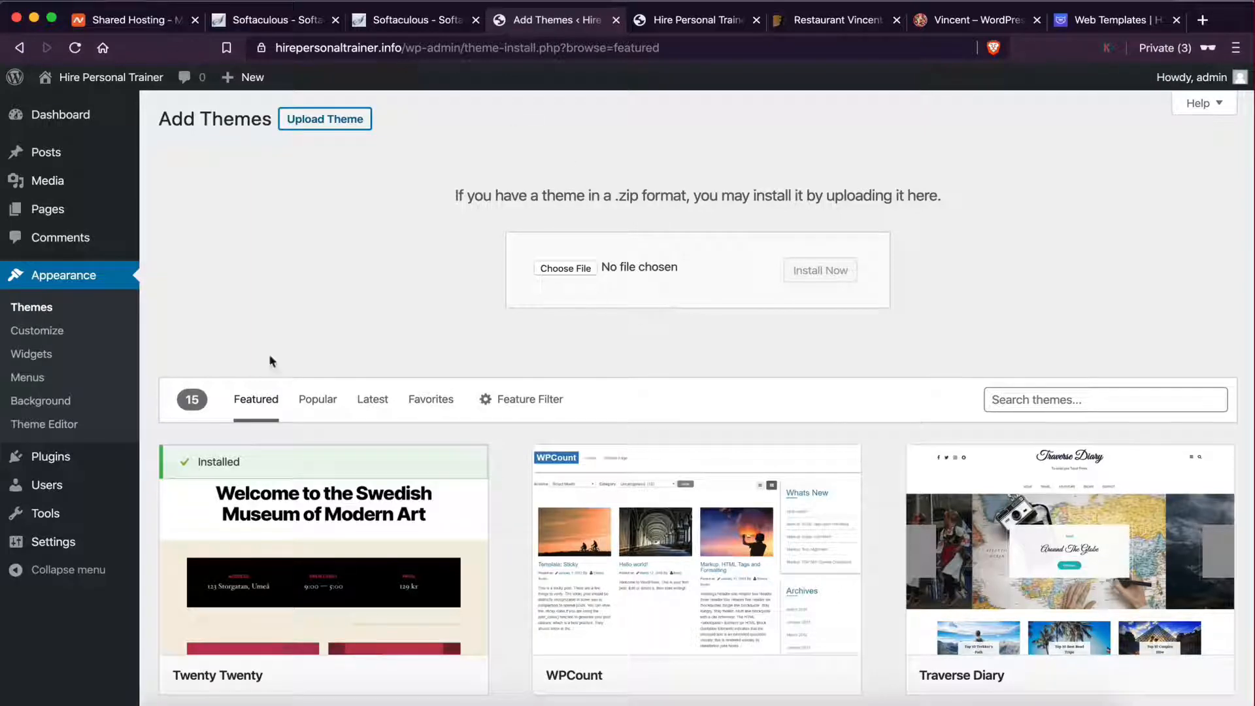
- Compare the live Hire Personal Trainer site with the Vincent demo, examining the demo's homepage slider and feature sections
{"action": "left_click", "coordinate": [685, 31]}
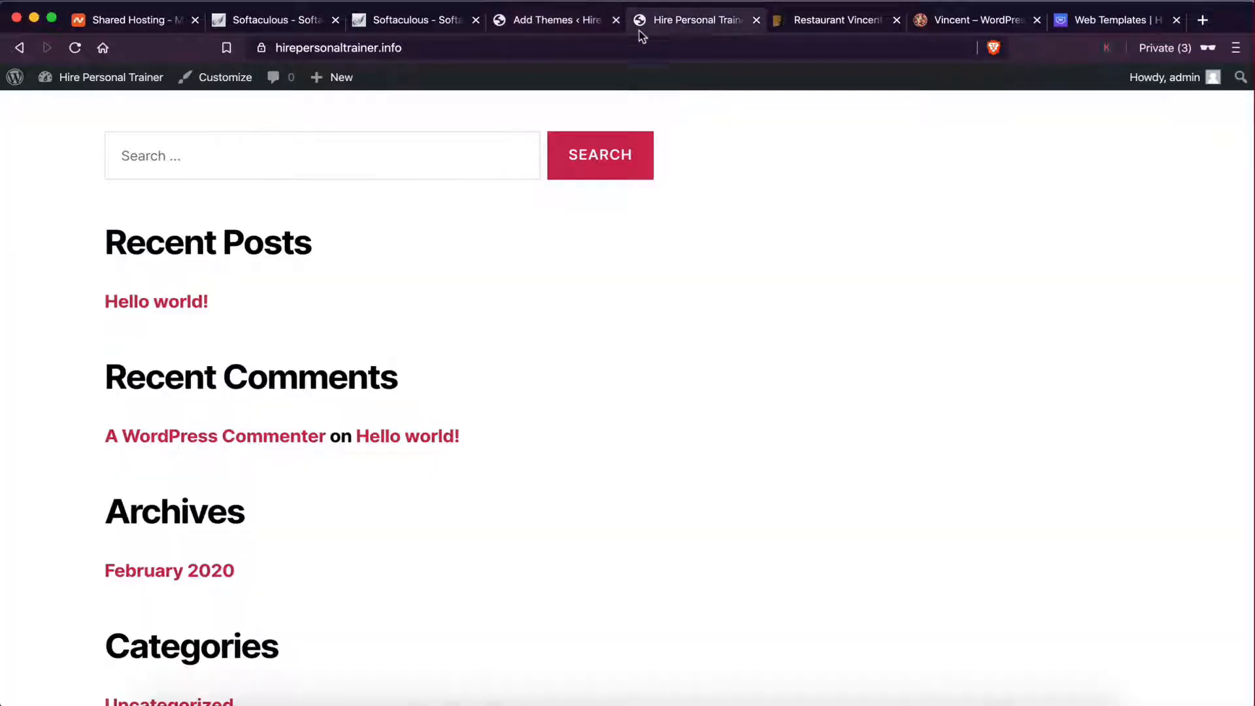
{"action": "left_click", "coordinate": [842, 22]}
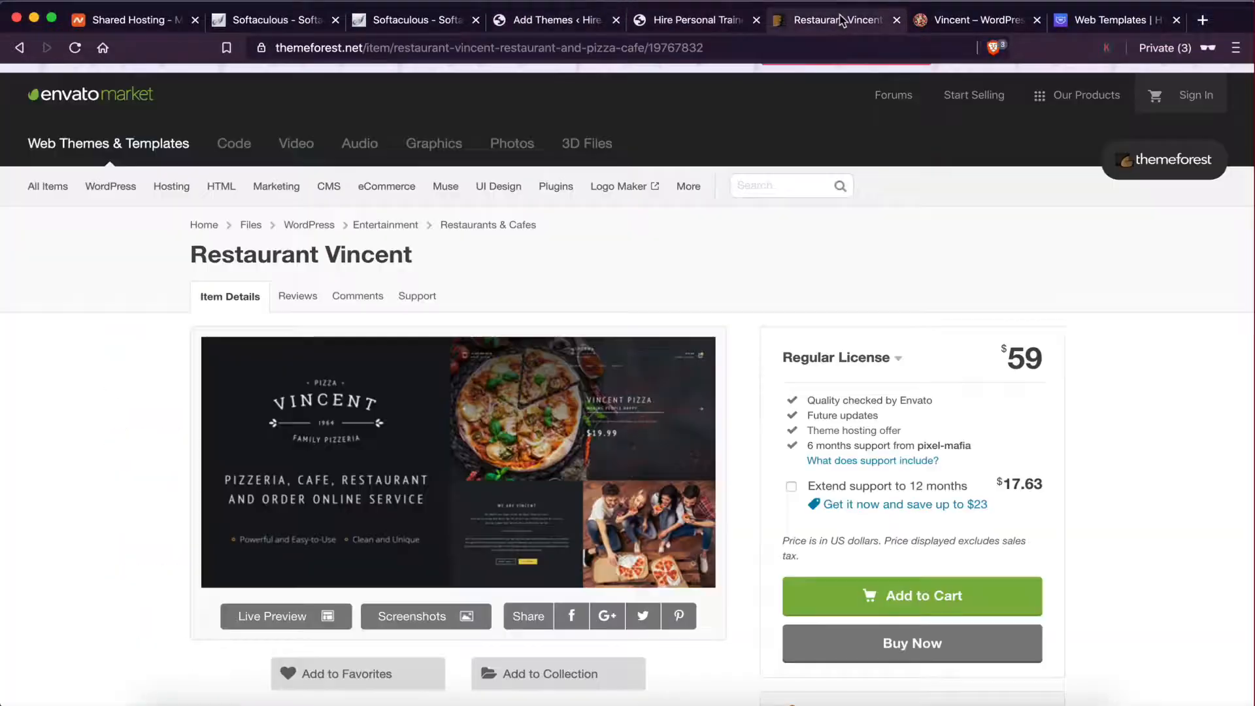
{"action": "left_click", "coordinate": [951, 26]}
{"action": "scroll", "coordinate": [499, 594], "scroll_direction": "down", "scroll_amount": 15}
{"action": "scroll", "coordinate": [499, 593], "scroll_direction": "up", "scroll_amount": 8}
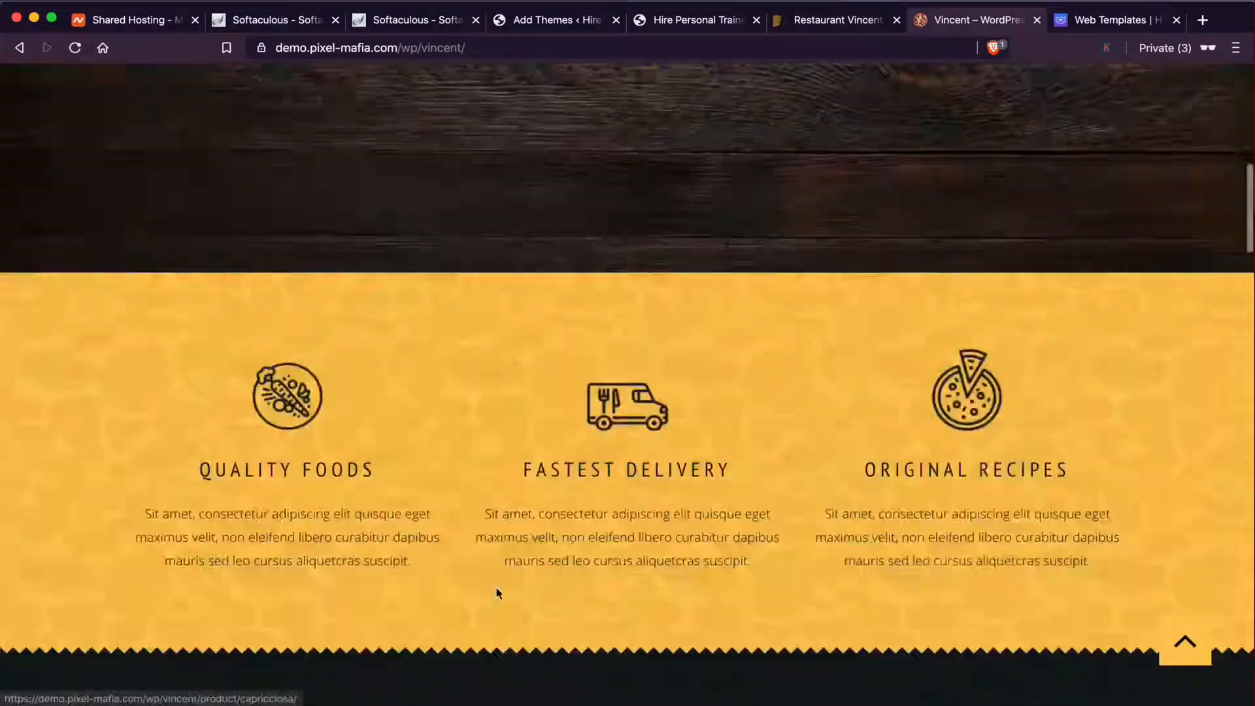
{"action": "scroll", "coordinate": [497, 594], "scroll_direction": "up", "scroll_amount": 10}
{"action": "scroll", "coordinate": [764, 551], "scroll_direction": "down", "scroll_amount": 2}
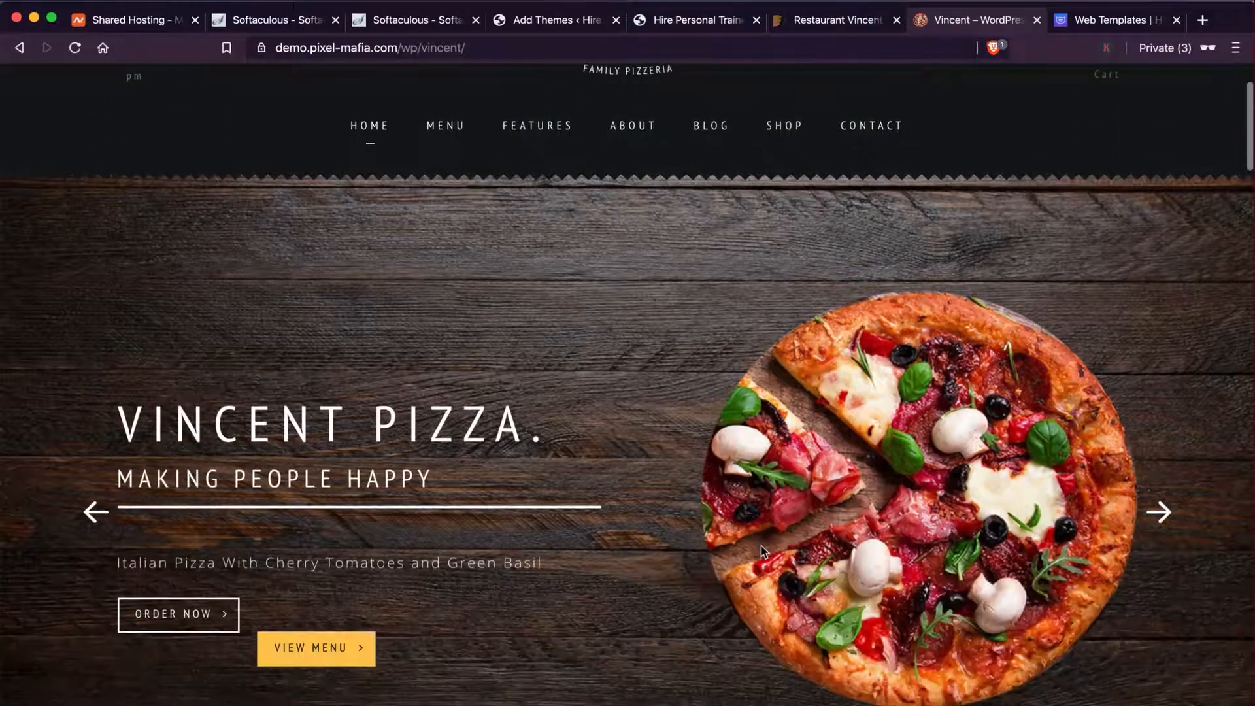
{"action": "scroll", "coordinate": [762, 551], "scroll_direction": "down", "scroll_amount": 2}
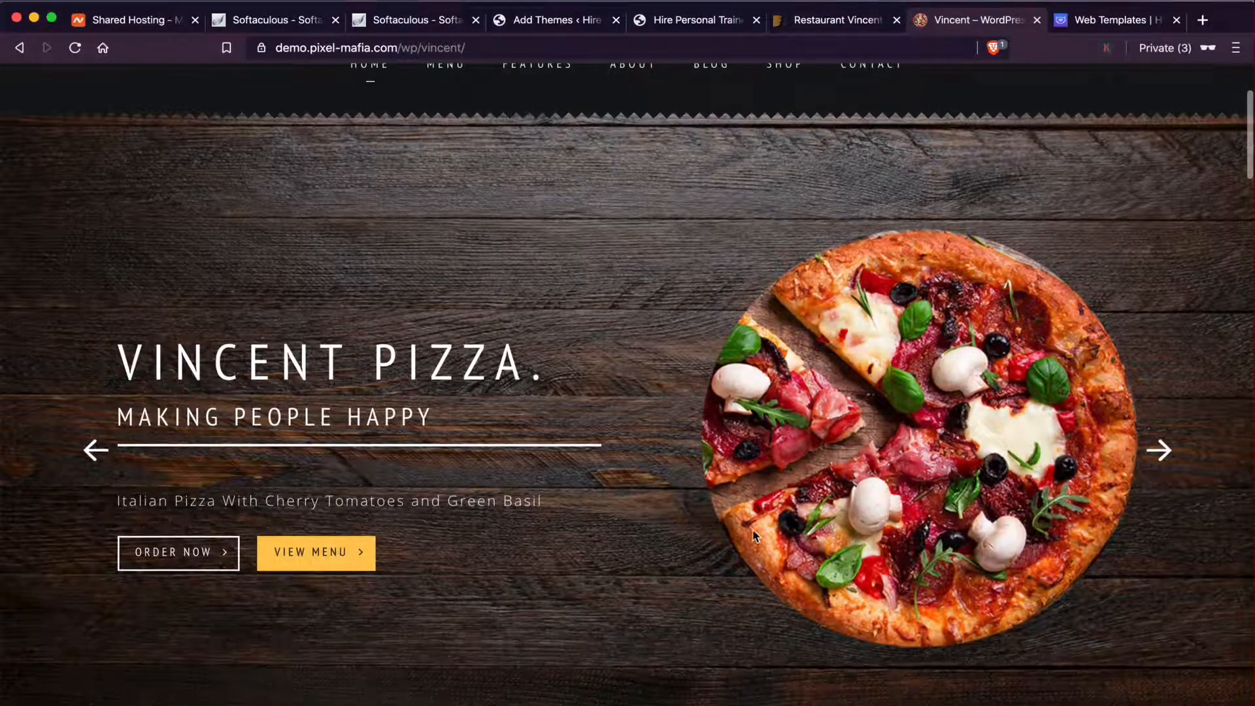
{"action": "scroll", "coordinate": [759, 542], "scroll_direction": "up", "scroll_amount": 4}
{"action": "scroll", "coordinate": [523, 366], "scroll_direction": "down", "scroll_amount": 2}
{"action": "scroll", "coordinate": [536, 372], "scroll_direction": "down", "scroll_amount": 2}
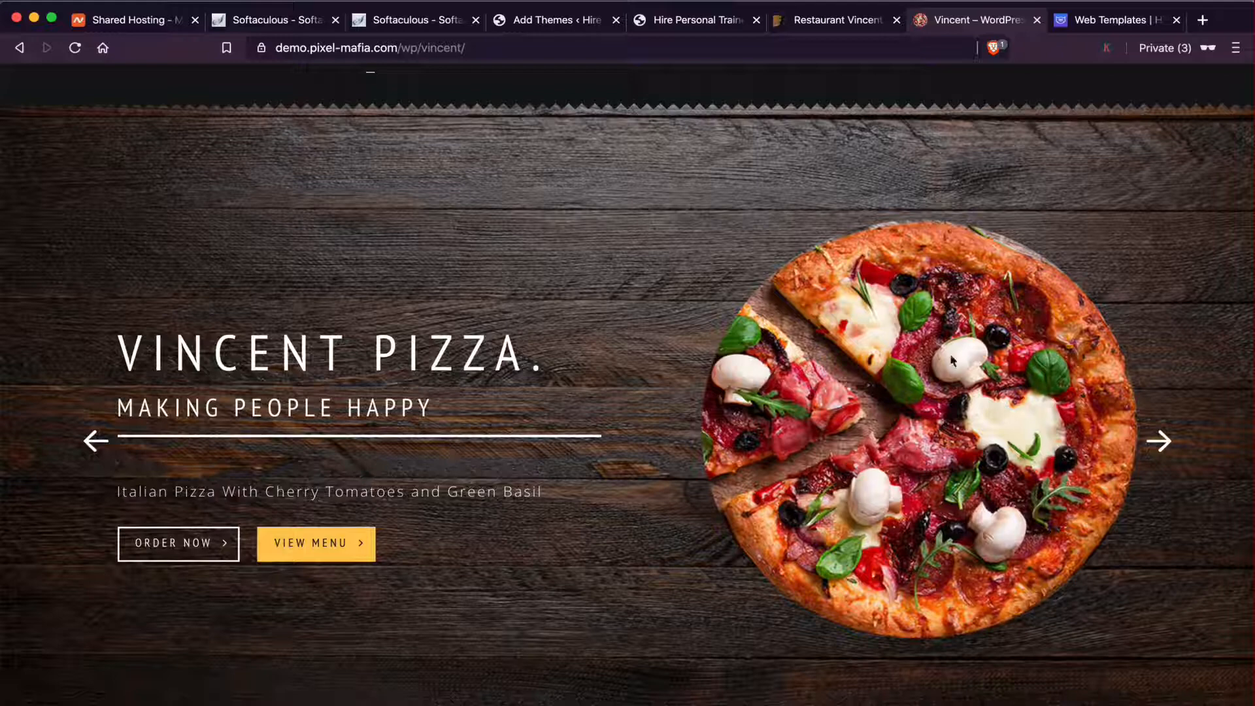
- Revisit the Restaurant Vincent item page and examine the Vincent Pizza banner on its demo homepage
{"action": "left_click", "coordinate": [831, 21]}
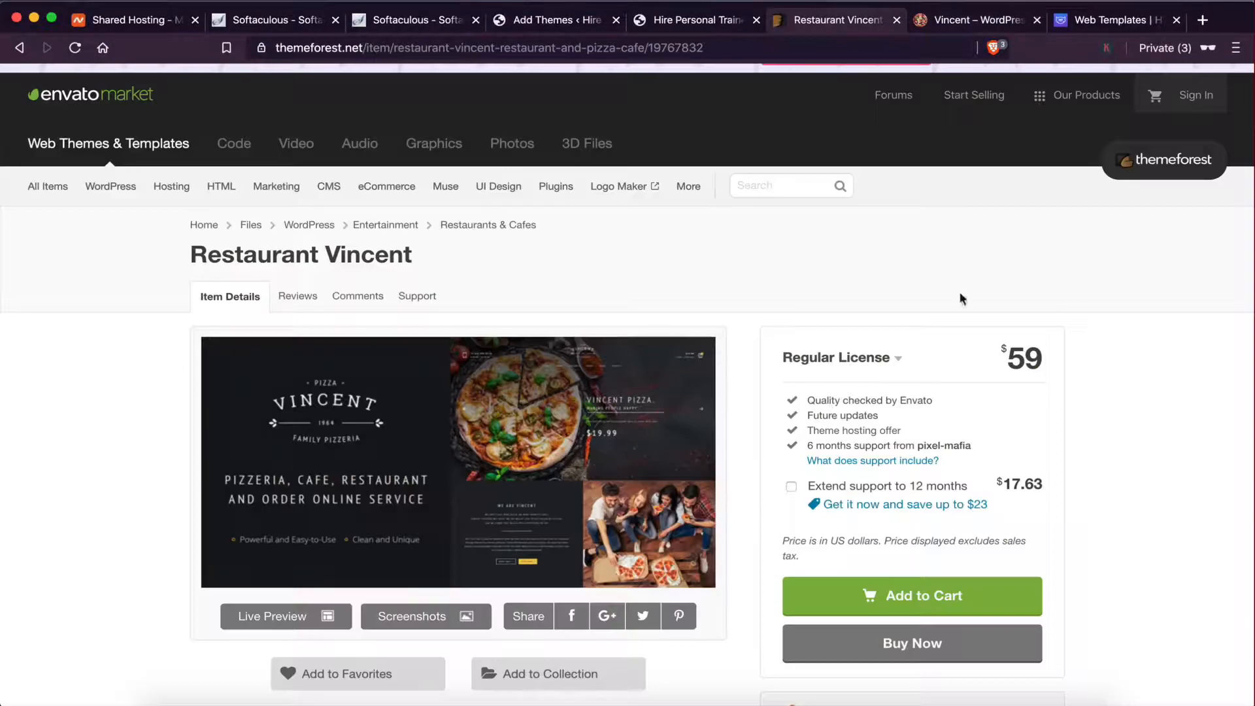
{"action": "left_click", "coordinate": [964, 23]}
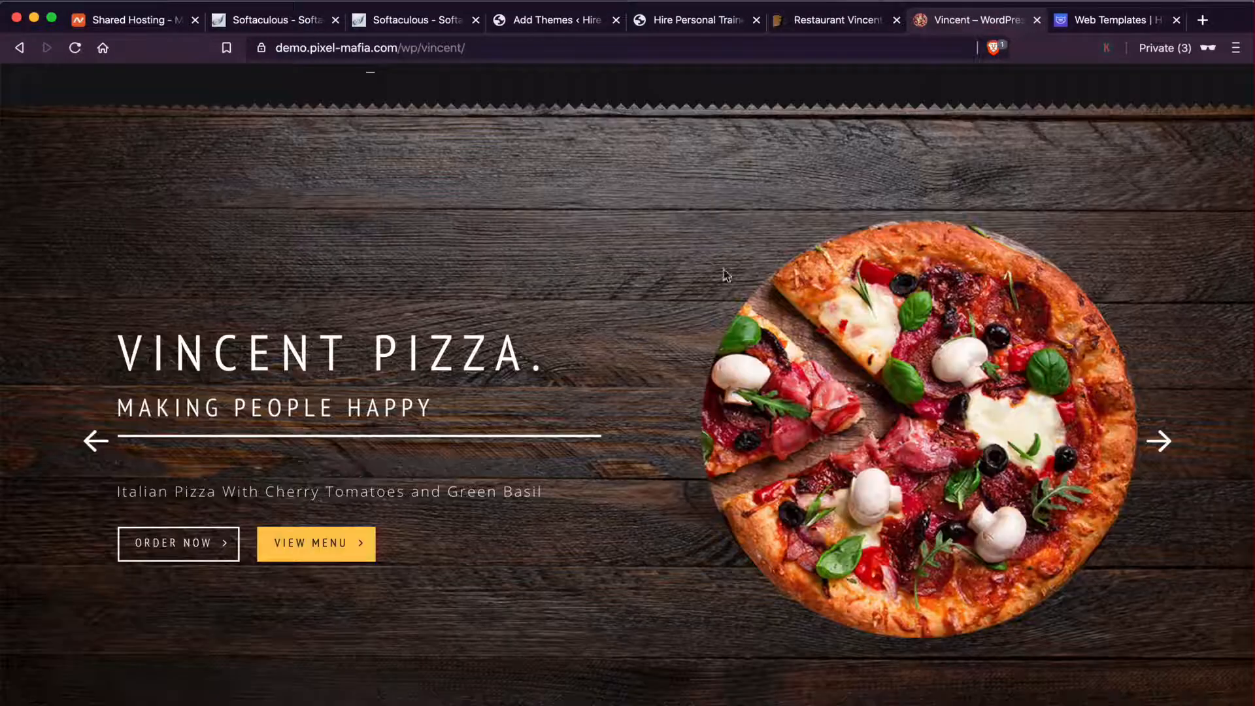
{"action": "scroll", "coordinate": [656, 416], "scroll_direction": "down", "scroll_amount": 1}
{"action": "scroll", "coordinate": [655, 416], "scroll_direction": "down", "scroll_amount": 1}
{"action": "scroll", "coordinate": [656, 416], "scroll_direction": "up", "scroll_amount": 1}
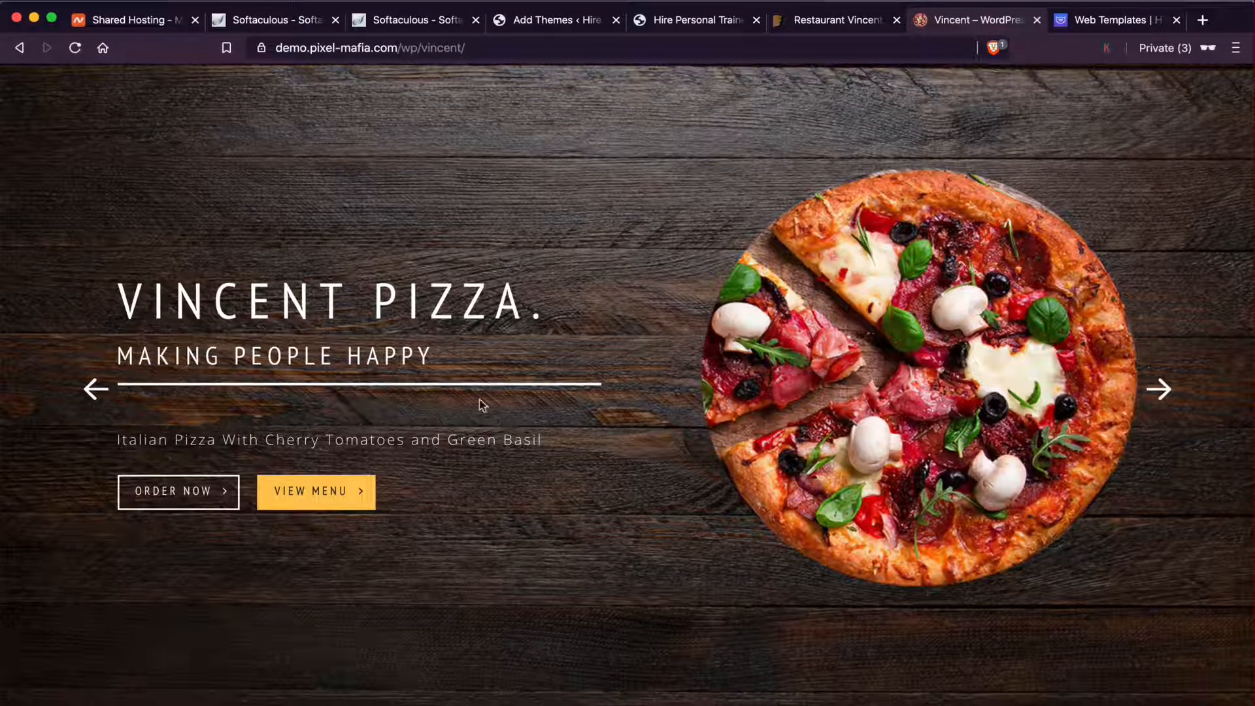
- Switch back to the WordPress Add Themes page and view the theme upload form
{"action": "left_click", "coordinate": [834, 23]}
{"action": "left_click", "coordinate": [709, 23]}
{"action": "left_click", "coordinate": [559, 22]}
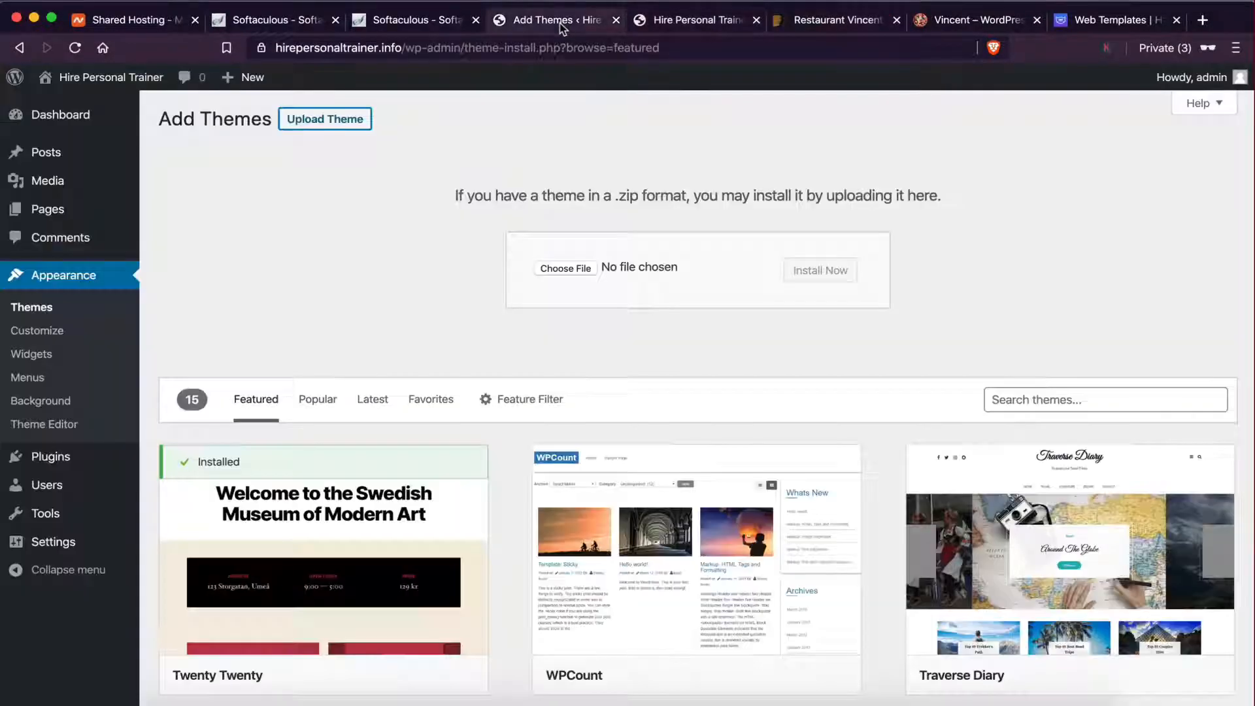
{"action": "scroll", "coordinate": [506, 347], "scroll_direction": "up", "scroll_amount": 1}
- Go back to the Vincent demo and examine its header, navigation and homepage banner
{"action": "left_click", "coordinate": [933, 21]}
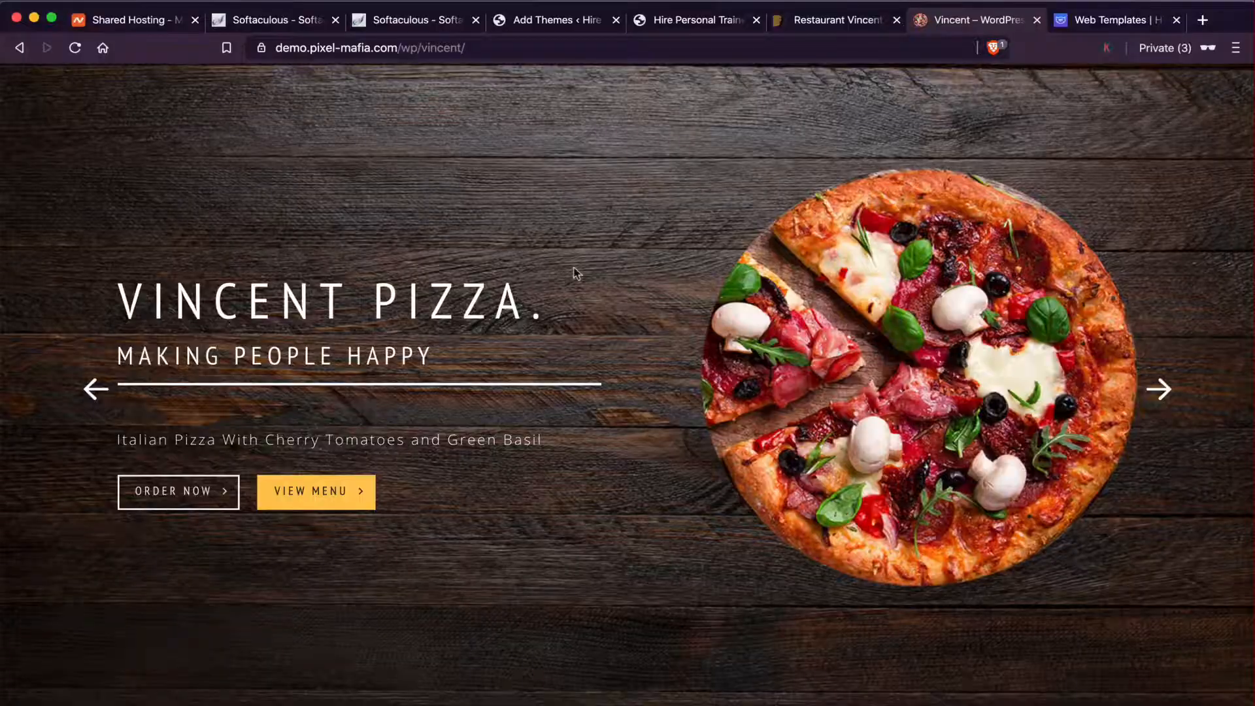
{"action": "scroll", "coordinate": [519, 358], "scroll_direction": "down", "scroll_amount": 5}
{"action": "scroll", "coordinate": [519, 358], "scroll_direction": "up", "scroll_amount": 10}
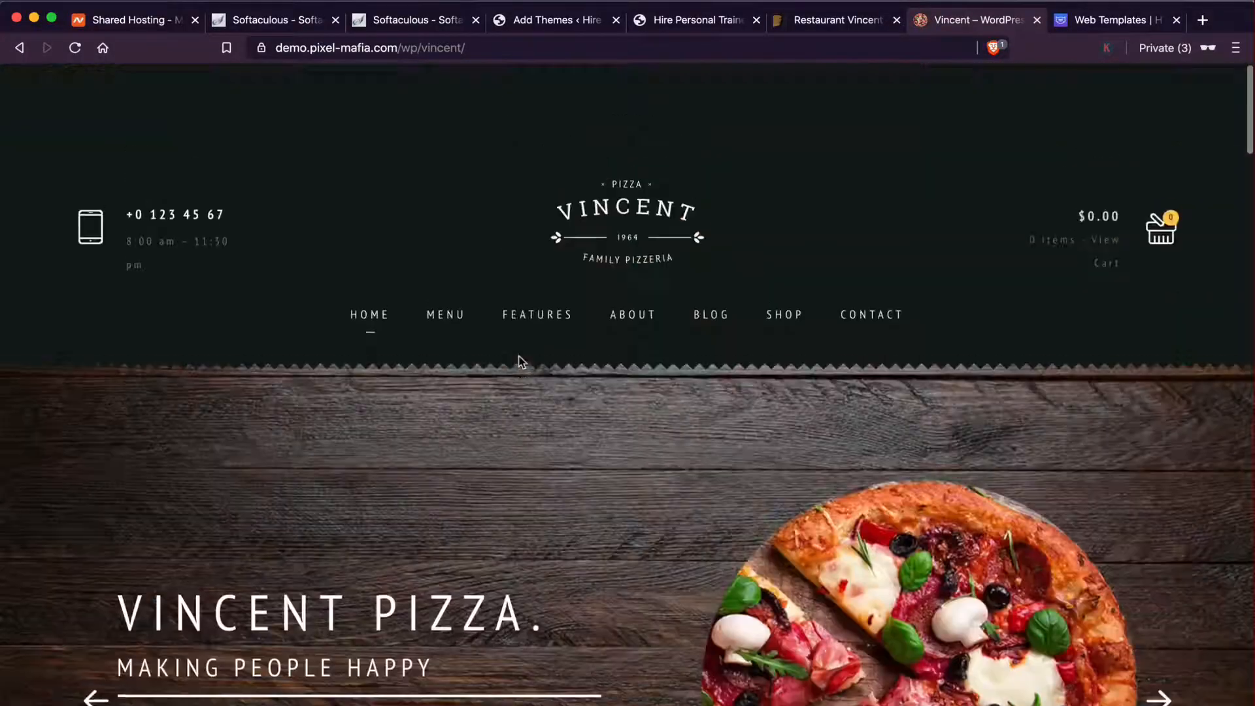
{"action": "scroll", "coordinate": [519, 358], "scroll_direction": "down", "scroll_amount": 2}
{"action": "scroll", "coordinate": [519, 358], "scroll_direction": "up", "scroll_amount": 2}
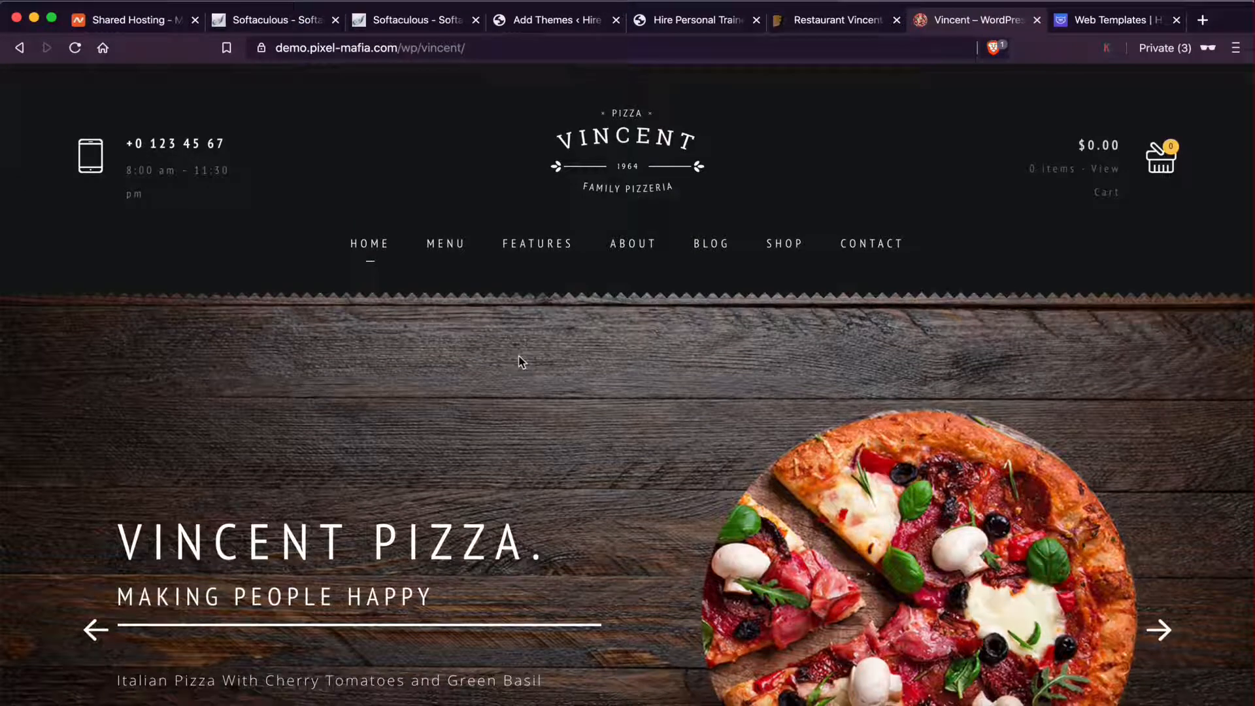
- View the Vincent demo's Blog layout options and look over its slider, feature blocks and Hot Sales section
{"action": "mouse_move", "coordinate": [675, 347]}
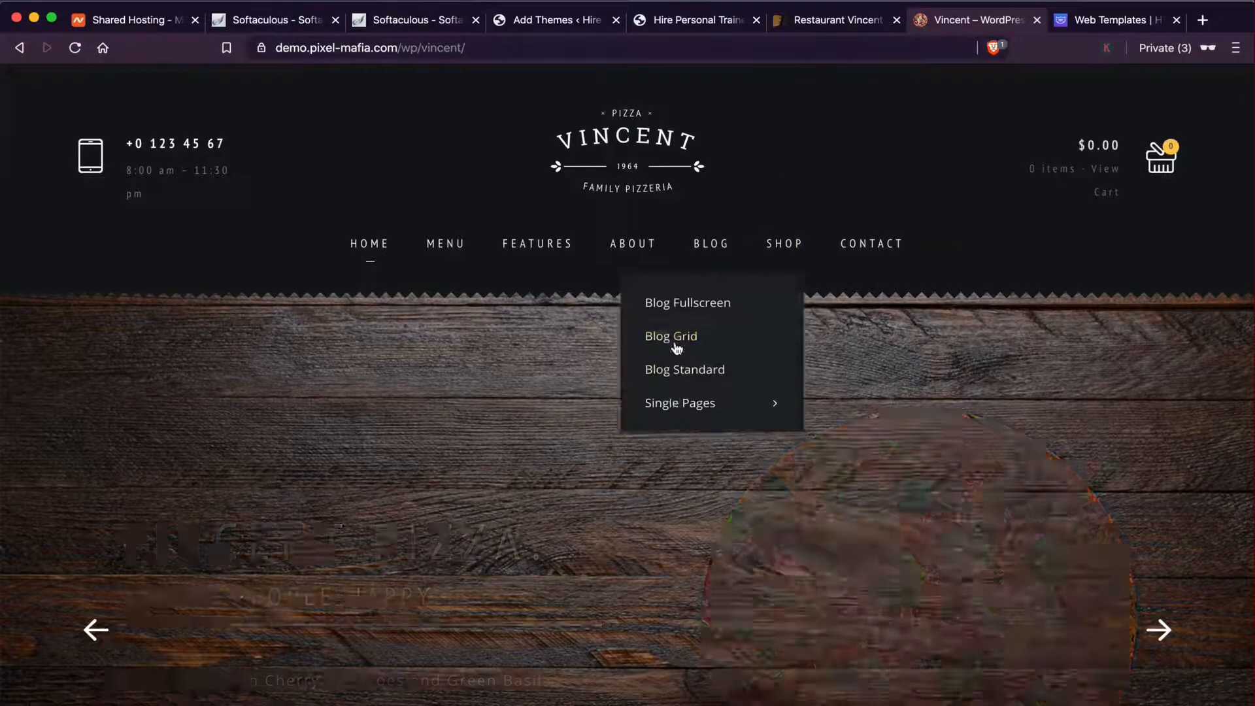
{"action": "scroll", "coordinate": [677, 349], "scroll_direction": "down", "scroll_amount": 2}
{"action": "scroll", "coordinate": [677, 348], "scroll_direction": "up", "scroll_amount": 2}
{"action": "scroll", "coordinate": [604, 539], "scroll_direction": "down", "scroll_amount": 6}
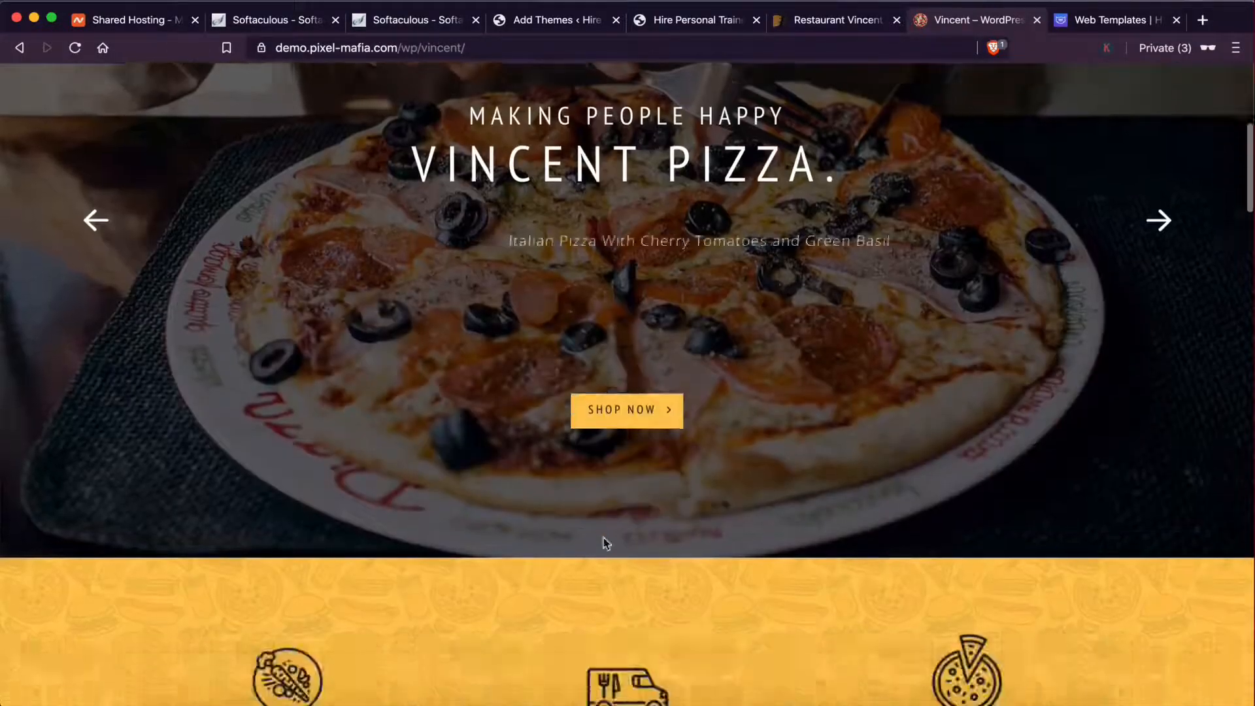
{"action": "scroll", "coordinate": [604, 539], "scroll_direction": "up", "scroll_amount": 2}
{"action": "scroll", "coordinate": [602, 538], "scroll_direction": "down", "scroll_amount": 10}
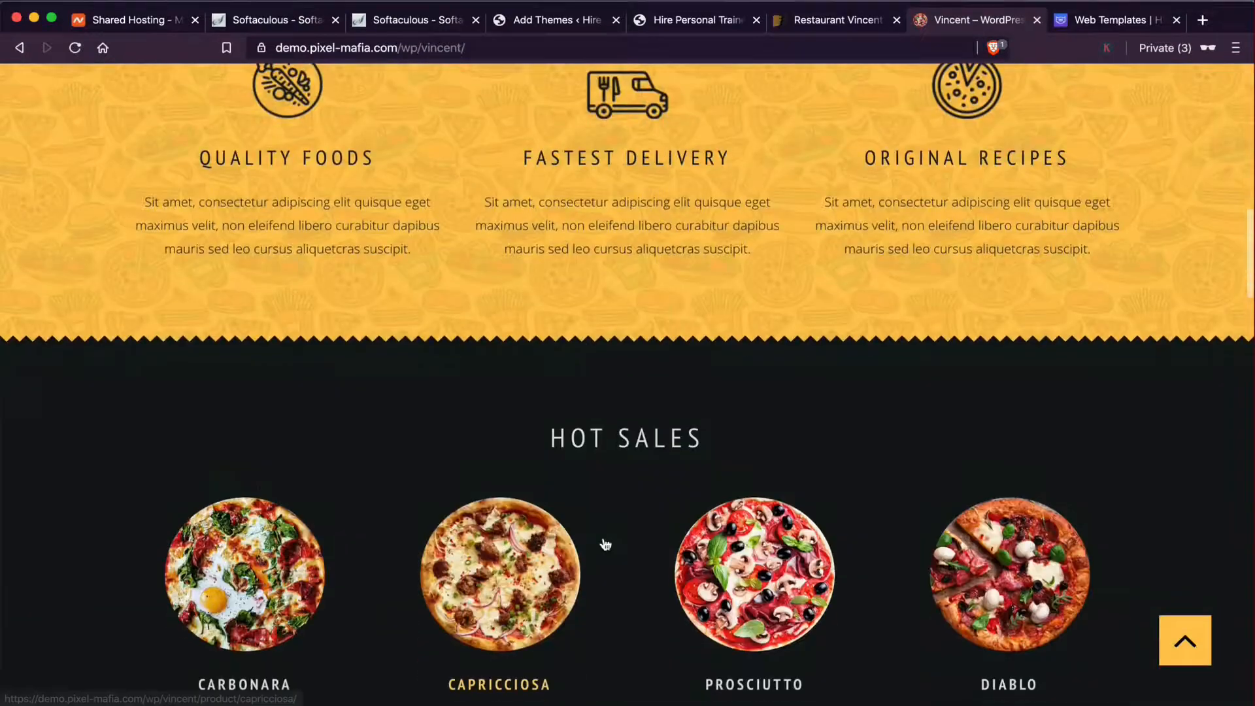
- Examine the Vincent demo homepage from the Hot Sales section through the newsletter sign-up and footer
{"action": "scroll", "coordinate": [604, 538], "scroll_direction": "up", "scroll_amount": 2}
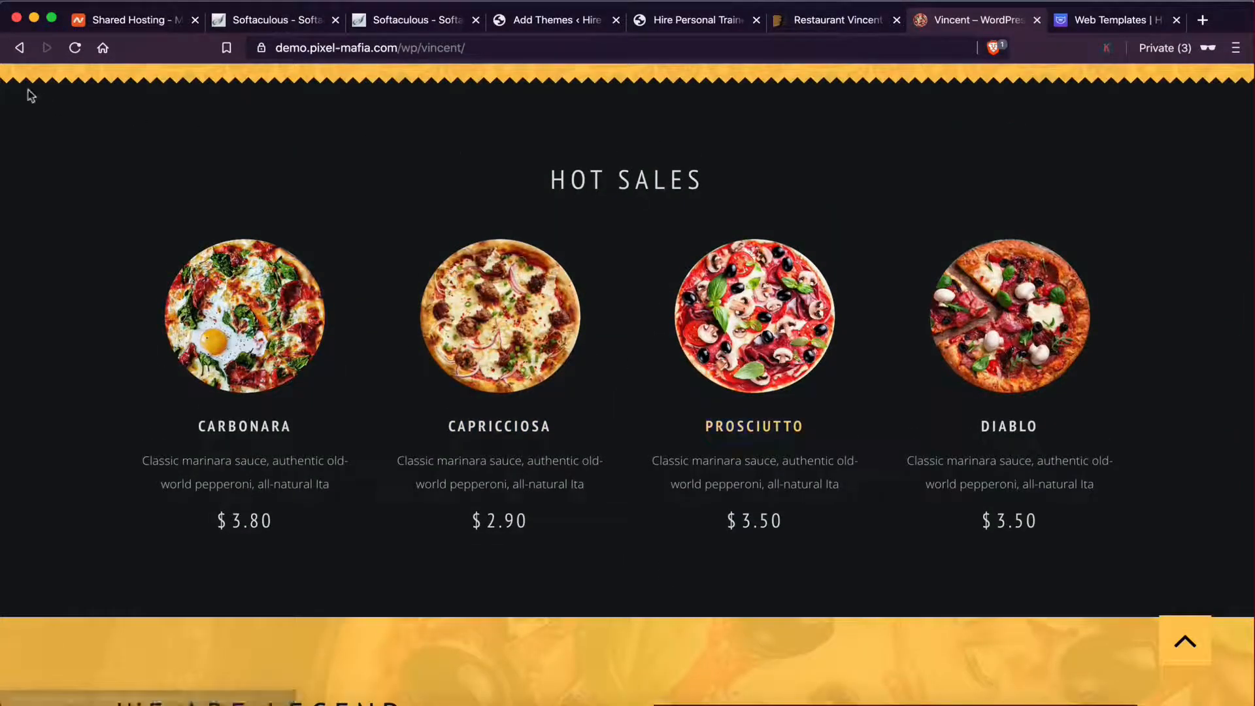
{"action": "scroll", "coordinate": [1207, 400], "scroll_direction": "down", "scroll_amount": 3}
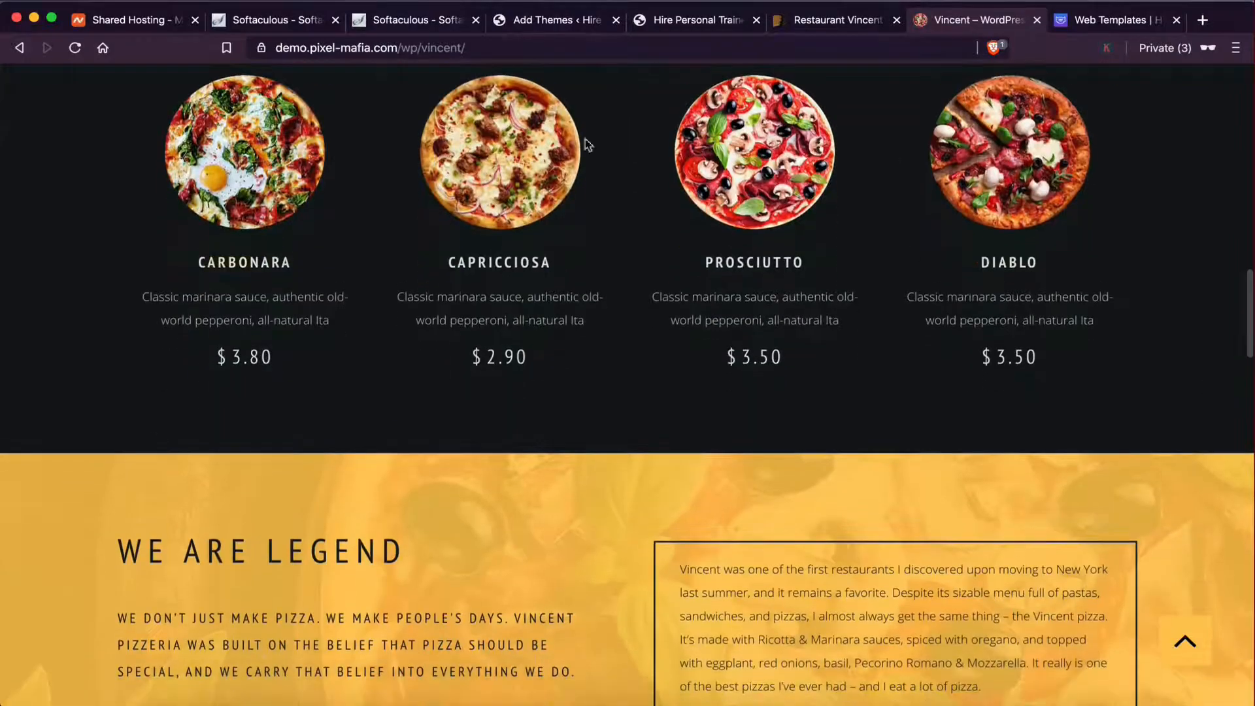
{"action": "scroll", "coordinate": [799, 304], "scroll_direction": "up", "scroll_amount": 1}
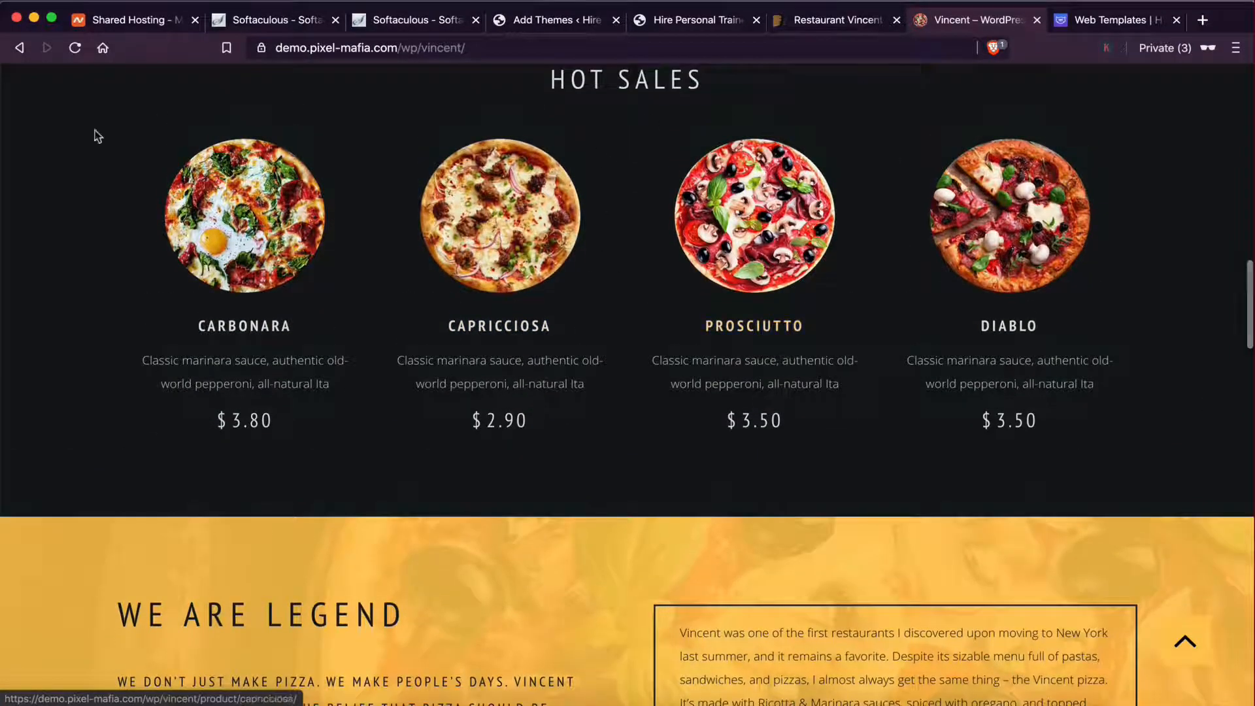
{"action": "scroll", "coordinate": [1059, 189], "scroll_direction": "down", "scroll_amount": 20}
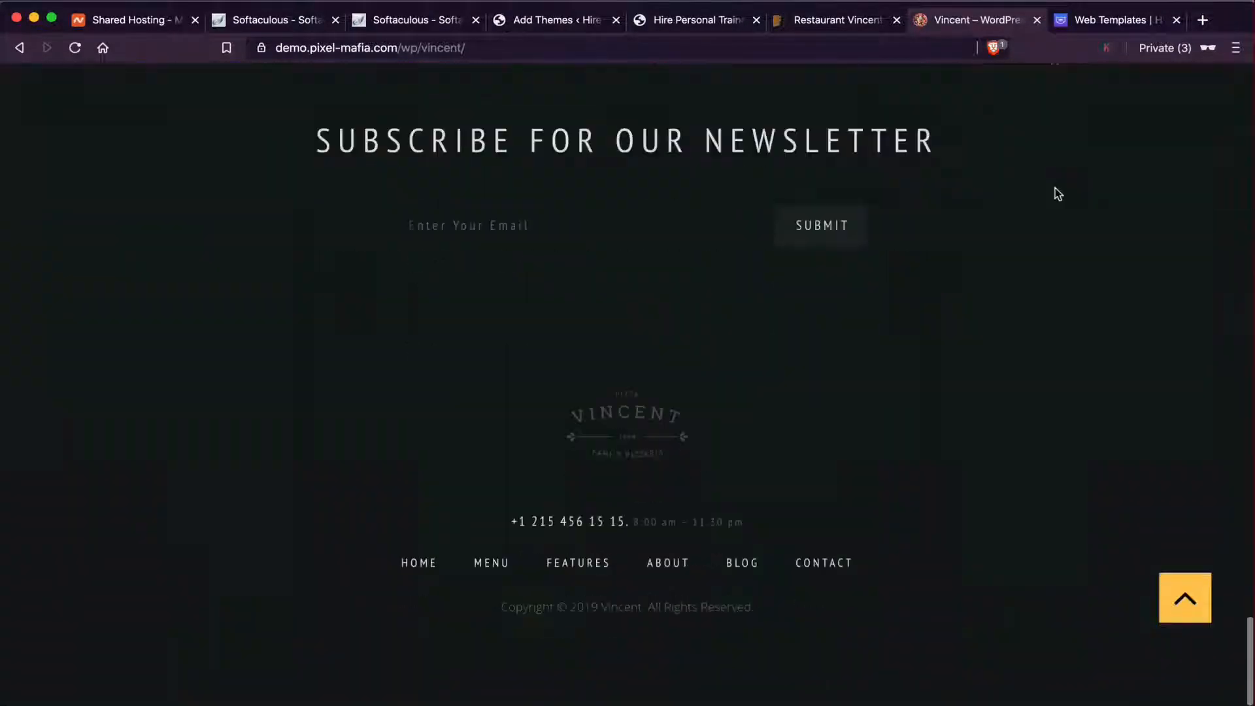
{"action": "scroll", "coordinate": [1056, 191], "scroll_direction": "up", "scroll_amount": 20}
{"action": "scroll", "coordinate": [1058, 194], "scroll_direction": "up", "scroll_amount": 20}
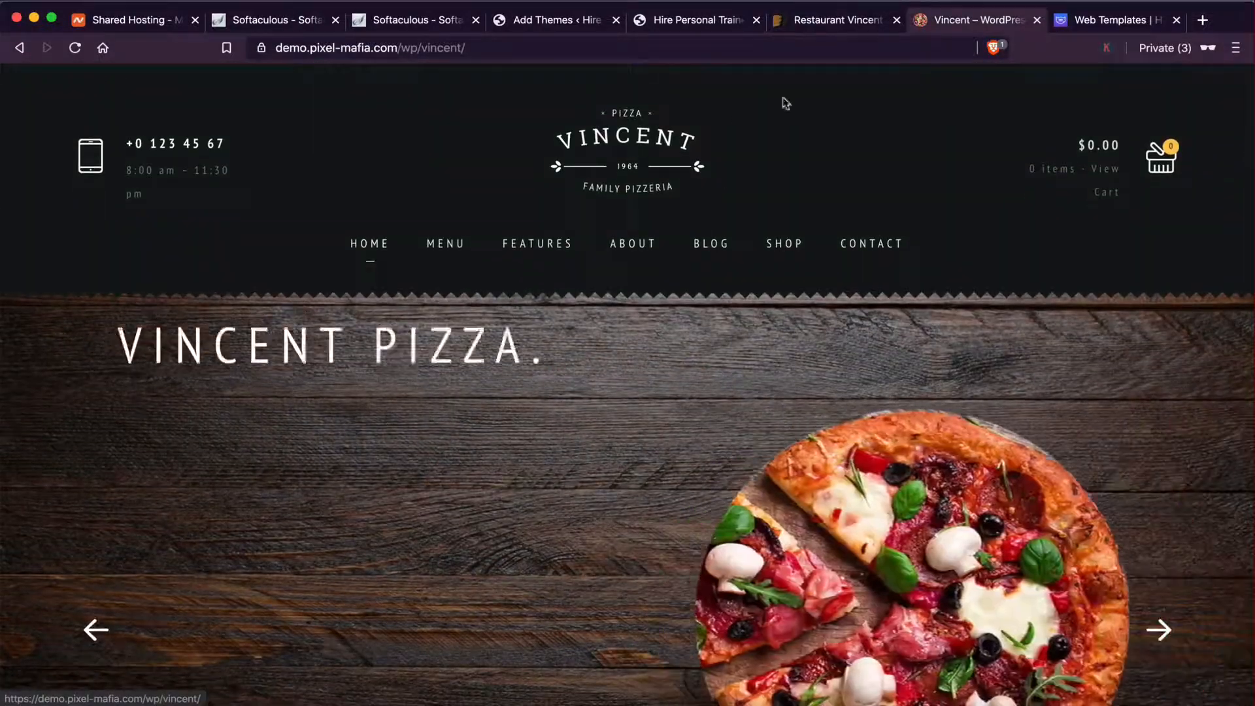
- Return to the Restaurant Vincent item page and read its description, covering home page layouts, Visual Composer elements and customer support
{"action": "left_click", "coordinate": [805, 21]}
{"action": "scroll", "coordinate": [677, 364], "scroll_direction": "down", "scroll_amount": 20}
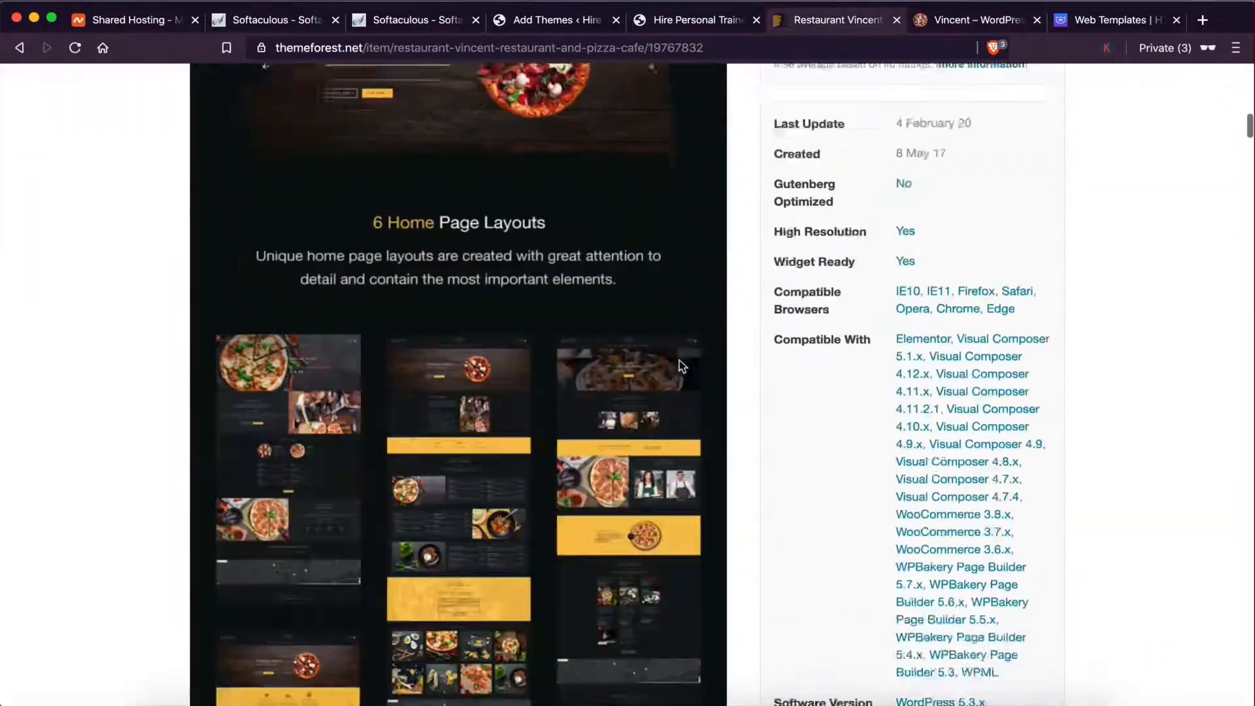
{"action": "scroll", "coordinate": [362, 612], "scroll_direction": "up", "scroll_amount": 10}
{"action": "scroll", "coordinate": [843, 551], "scroll_direction": "down", "scroll_amount": 15}
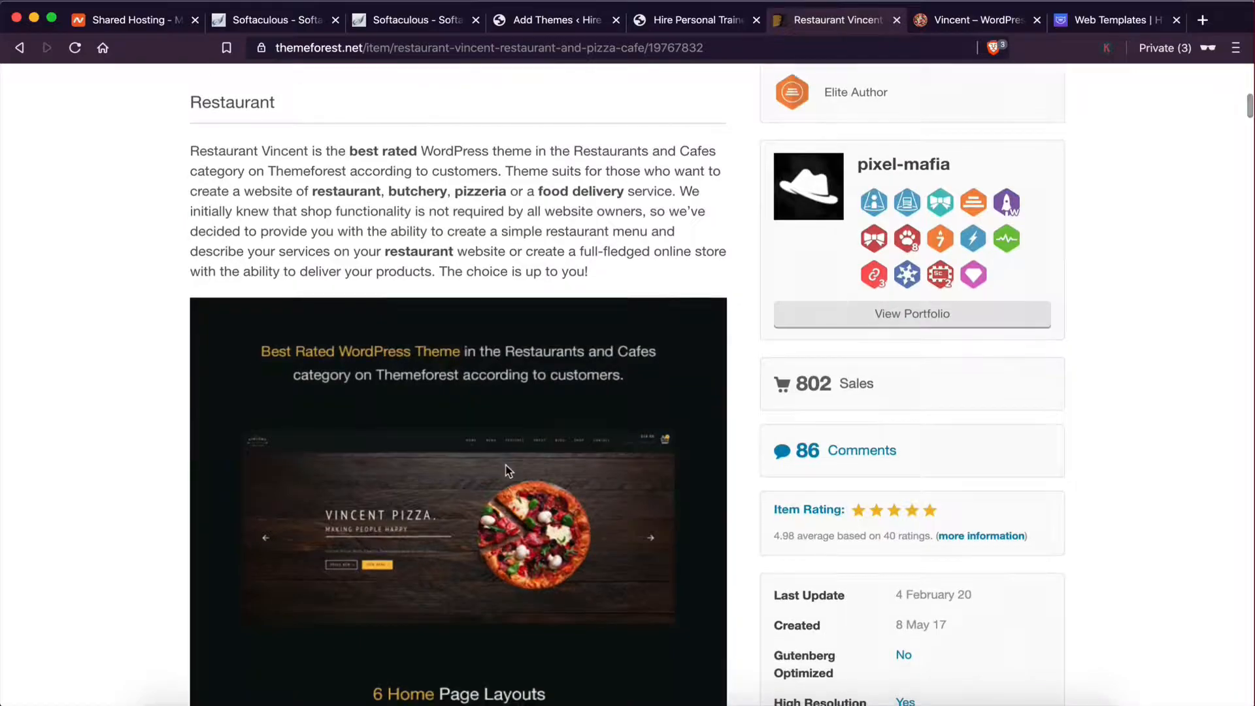
{"action": "scroll", "coordinate": [509, 470], "scroll_direction": "down", "scroll_amount": 15}
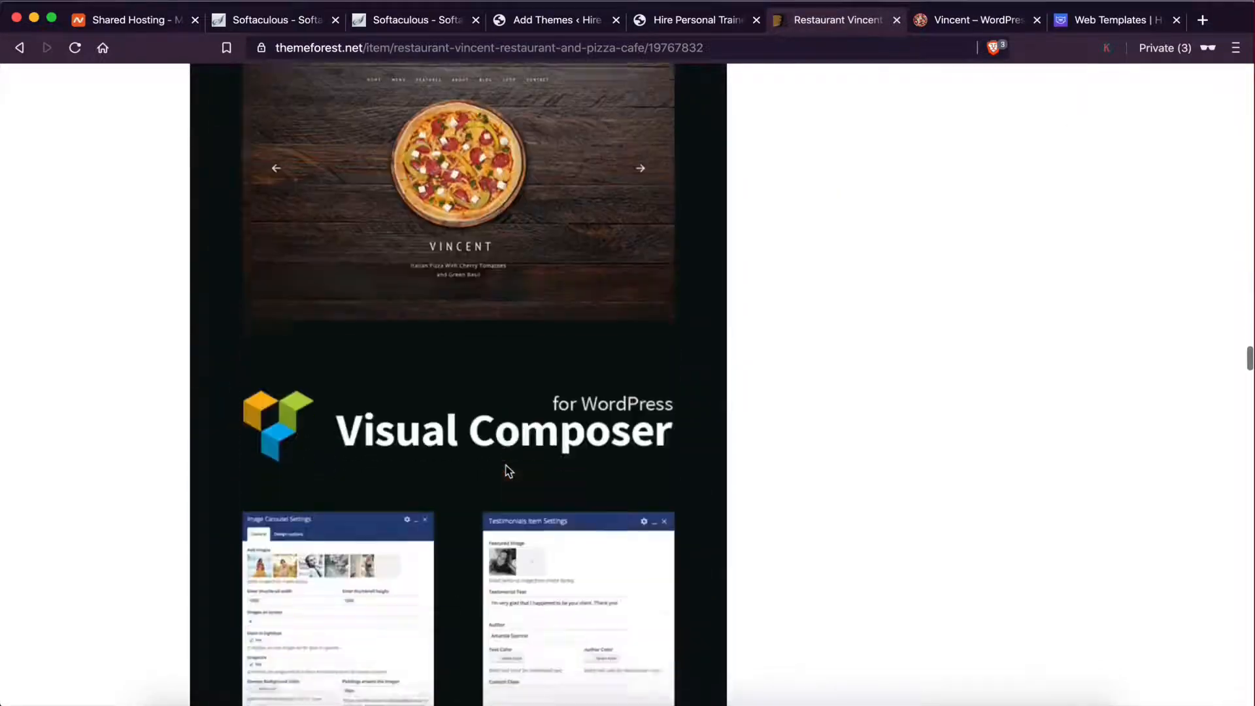
{"action": "scroll", "coordinate": [435, 484], "scroll_direction": "down", "scroll_amount": 15}
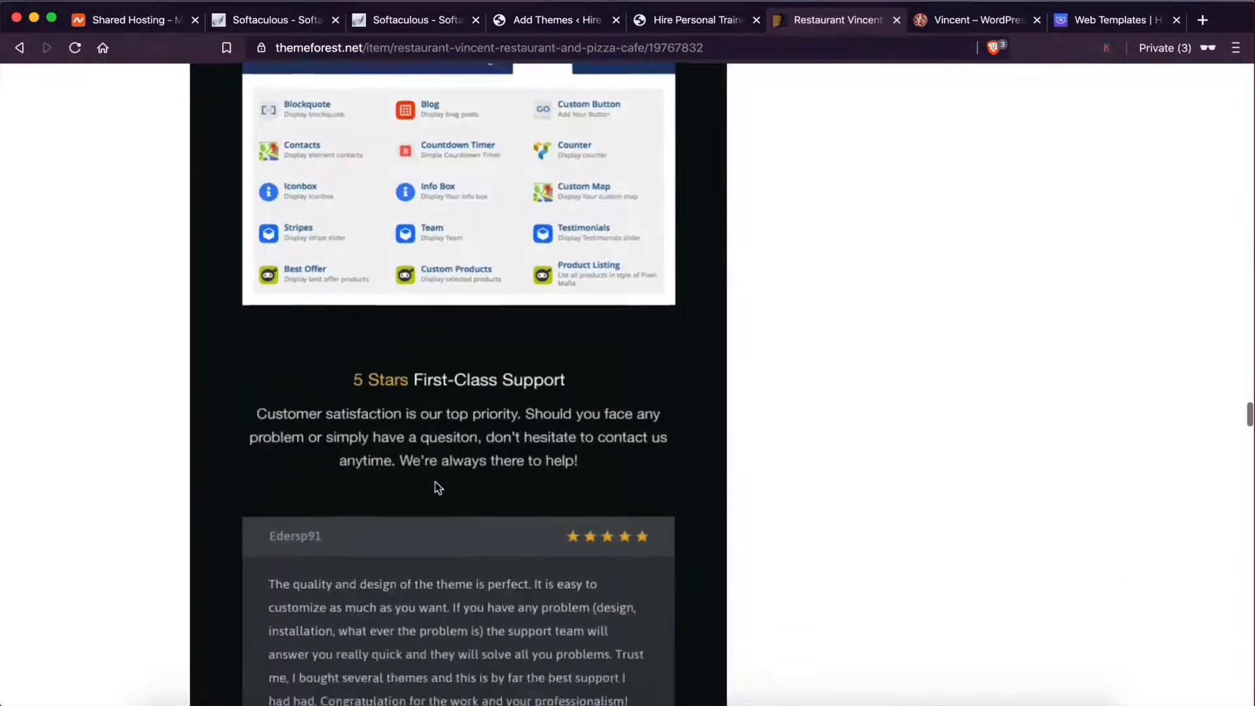
{"action": "scroll", "coordinate": [435, 483], "scroll_direction": "down", "scroll_amount": 2}
{"action": "scroll", "coordinate": [435, 482], "scroll_direction": "up", "scroll_amount": 7}
{"action": "scroll", "coordinate": [435, 482], "scroll_direction": "down", "scroll_amount": 15}
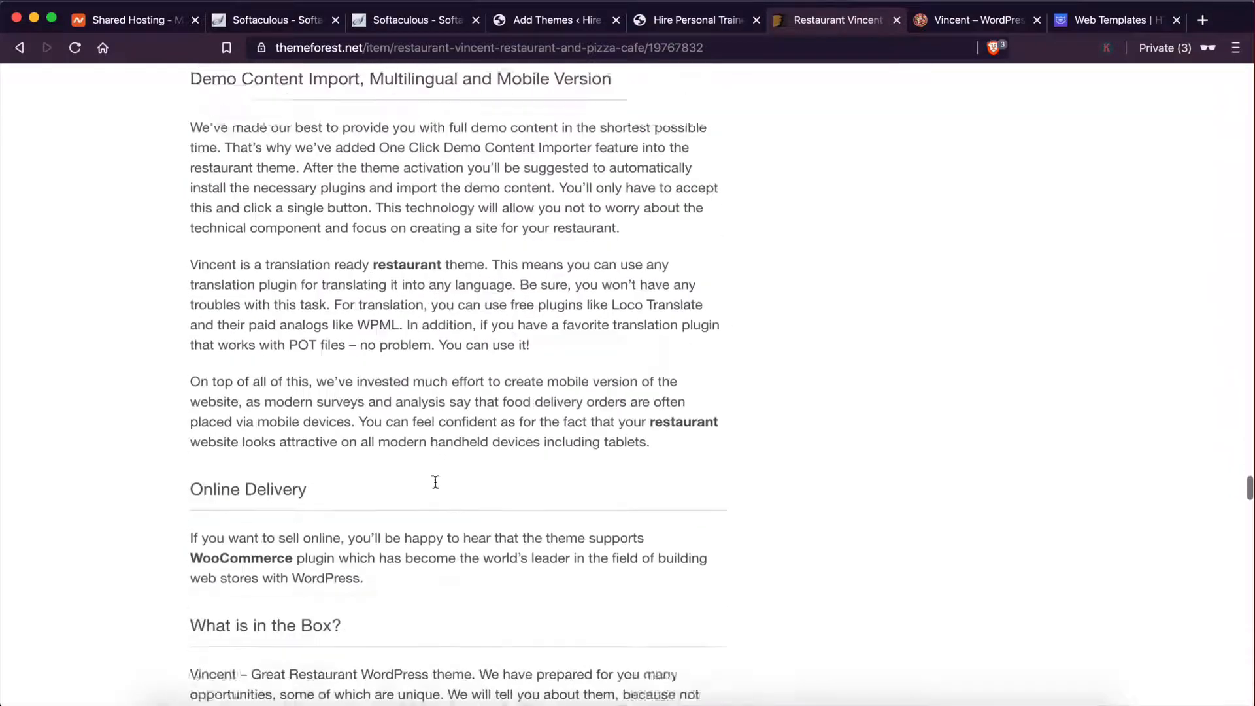
- Read the Restaurant Vincent item's remaining description, including monthly updates, the feature list and server requirements
{"action": "scroll", "coordinate": [435, 483], "scroll_direction": "down", "scroll_amount": 20}
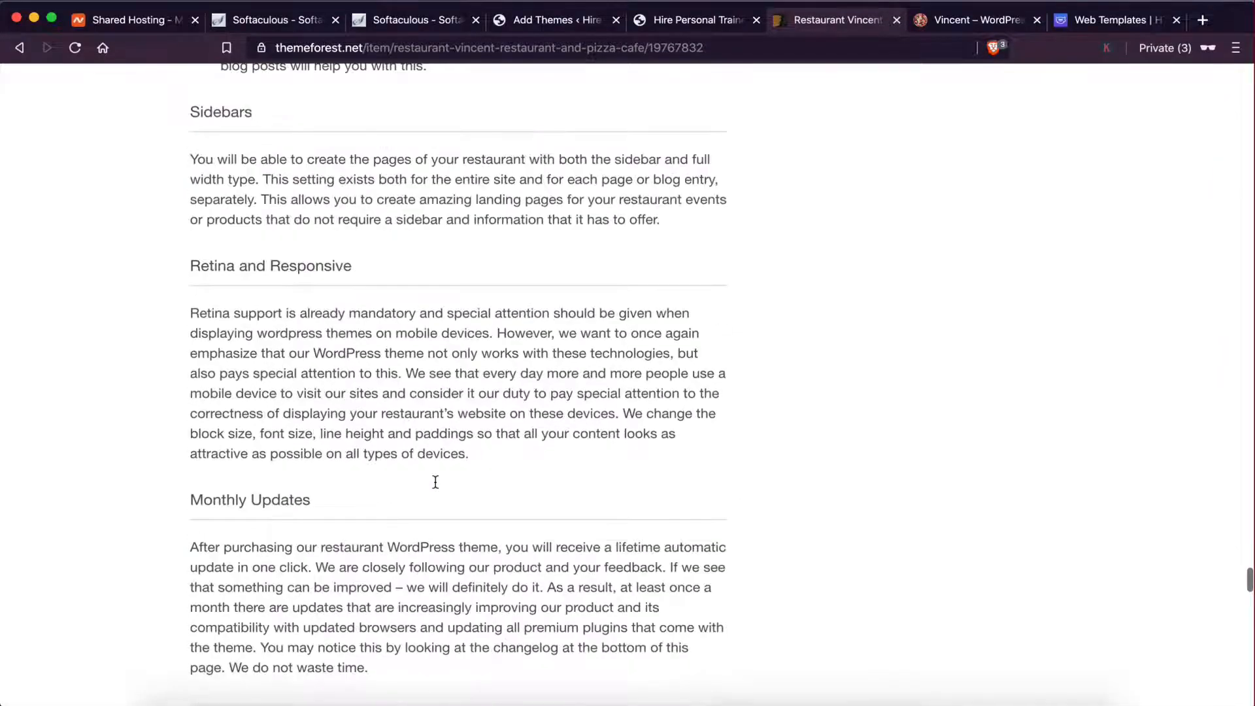
{"action": "scroll", "coordinate": [475, 562], "scroll_direction": "down", "scroll_amount": 15}
{"action": "scroll", "coordinate": [475, 563], "scroll_direction": "up", "scroll_amount": 5}
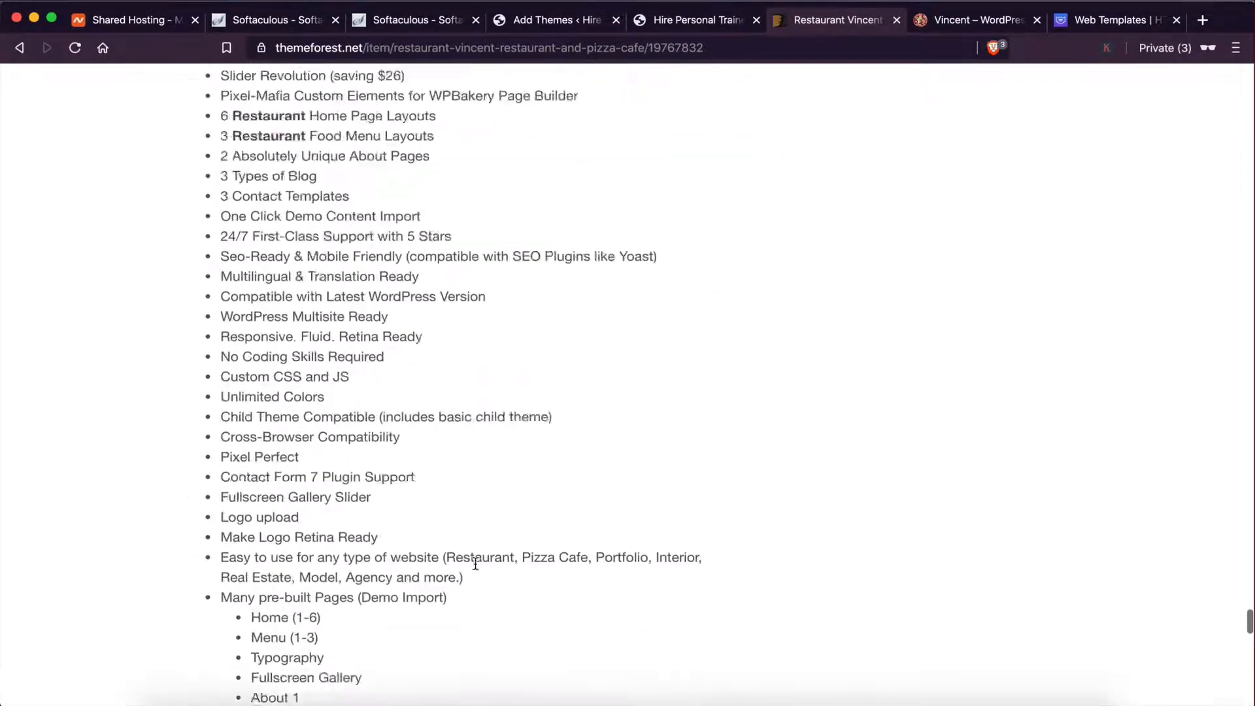
{"action": "scroll", "coordinate": [475, 564], "scroll_direction": "down", "scroll_amount": 10}
{"action": "scroll", "coordinate": [283, 531], "scroll_direction": "down", "scroll_amount": 15}
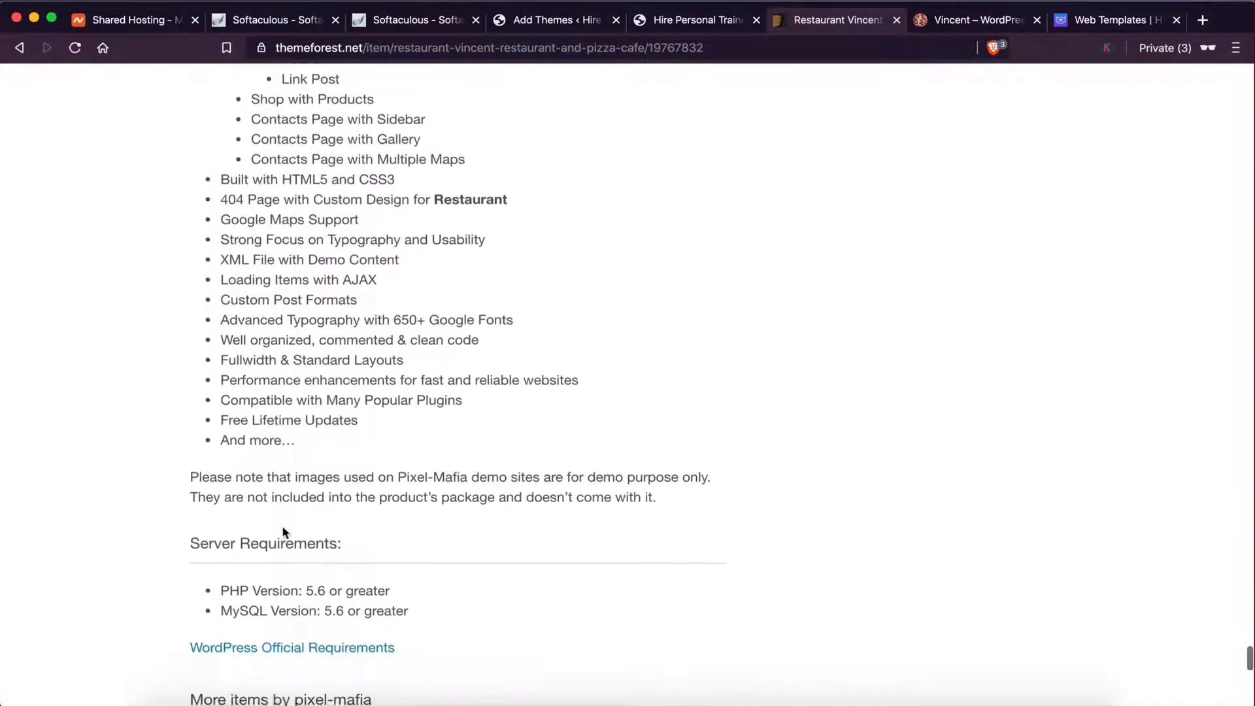
{"action": "scroll", "coordinate": [283, 531], "scroll_direction": "up", "scroll_amount": 20}
{"action": "scroll", "coordinate": [282, 527], "scroll_direction": "up", "scroll_amount": 20}
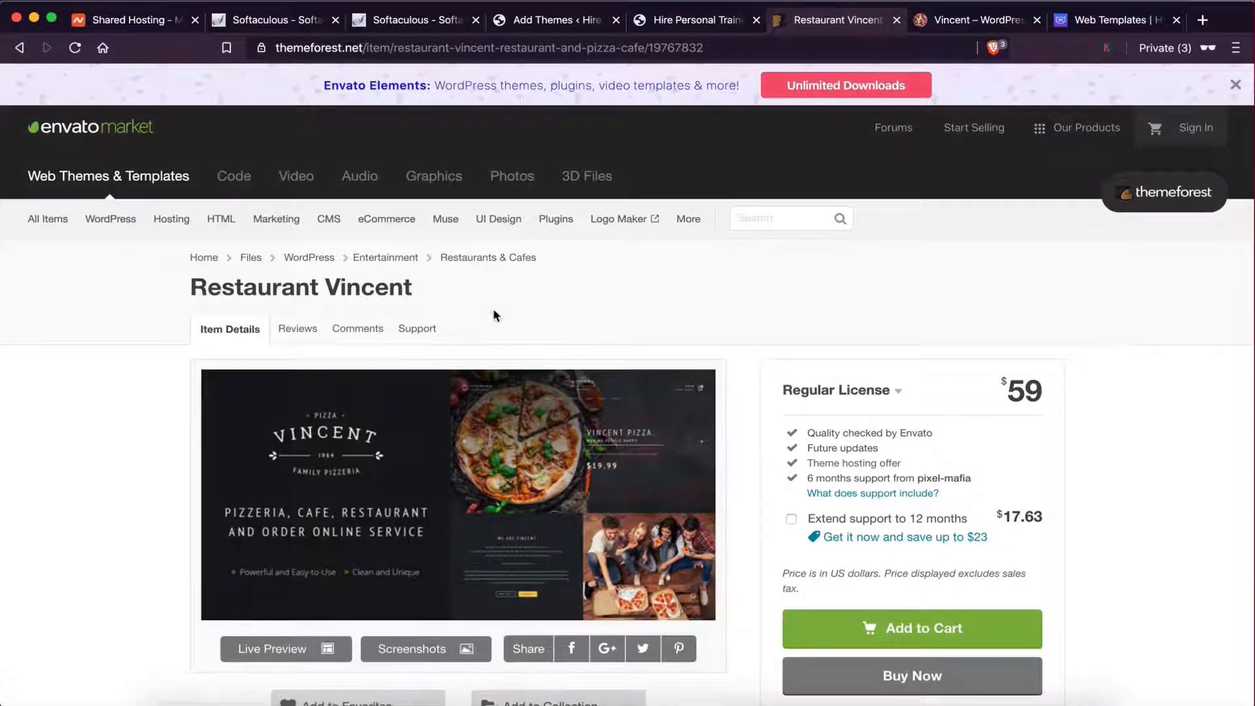
- Switch back to the WordPress Add Themes page and look over its featured themes and upload form
{"action": "left_click", "coordinate": [548, 24]}
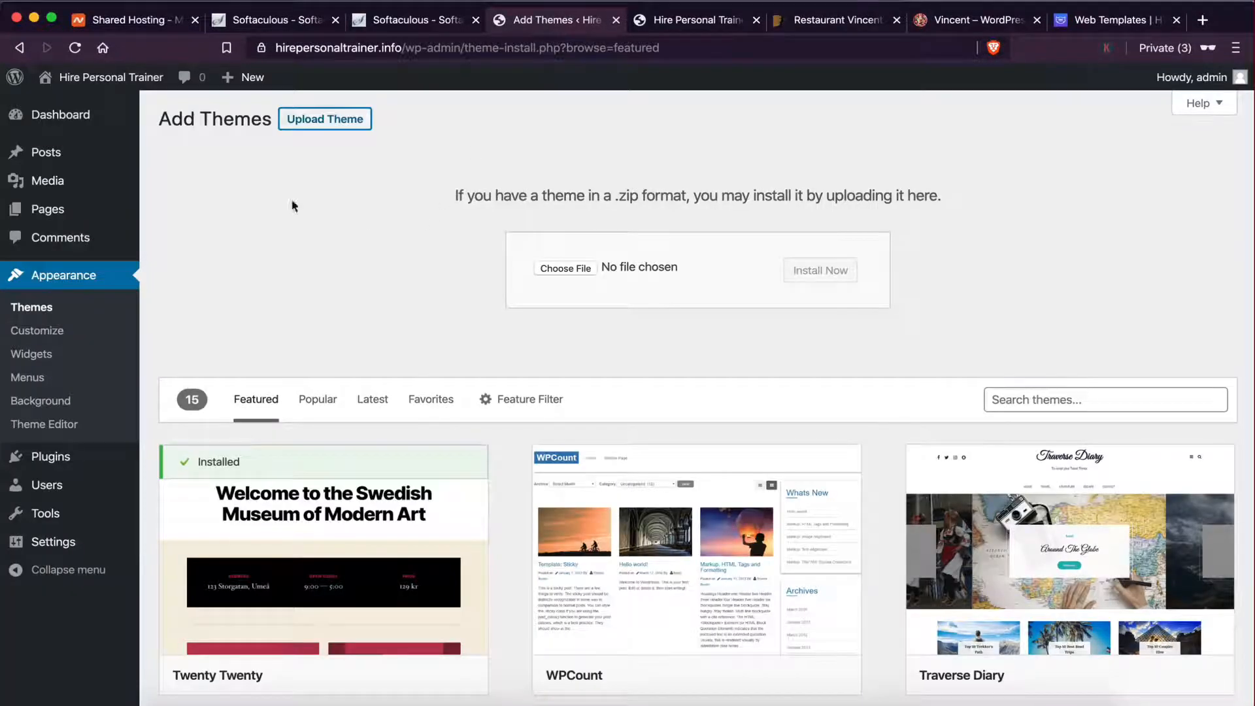
{"action": "scroll", "coordinate": [311, 401], "scroll_direction": "down", "scroll_amount": 5}
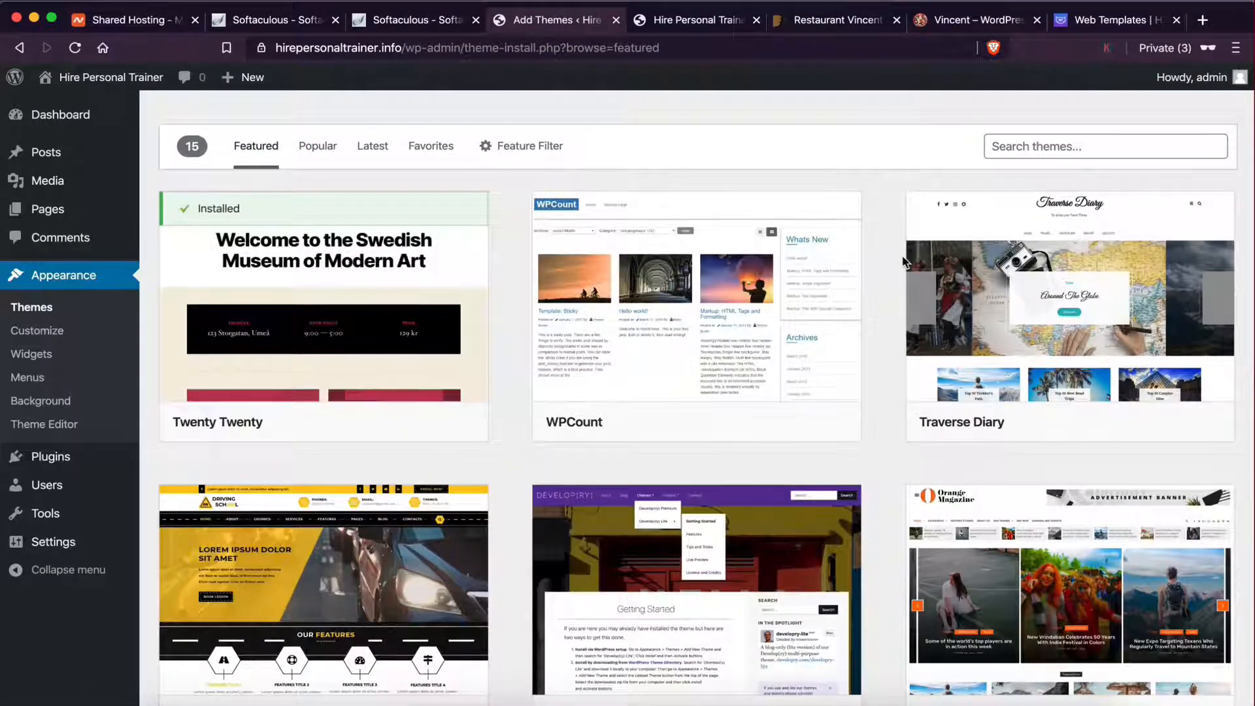
{"action": "scroll", "coordinate": [905, 262], "scroll_direction": "up", "scroll_amount": 1}
{"action": "left_click", "coordinate": [1031, 191]}
{"action": "left_click", "coordinate": [789, 154]}
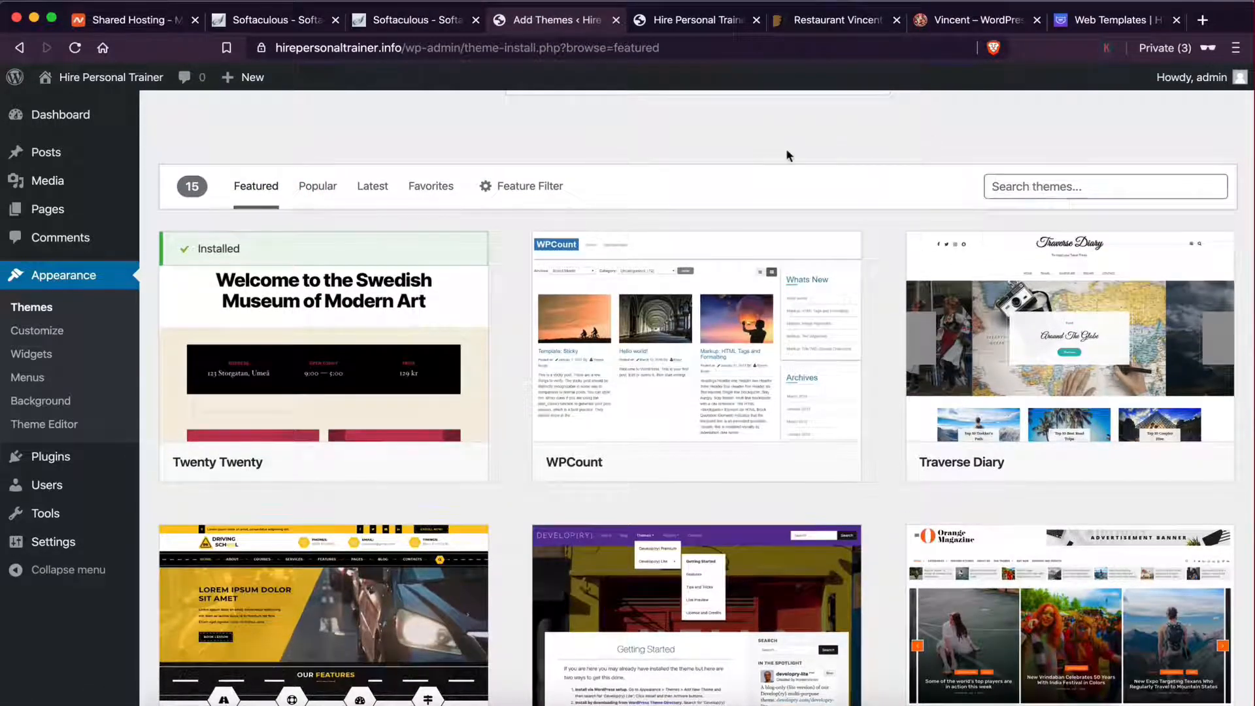
{"action": "mouse_move", "coordinate": [434, 313]}
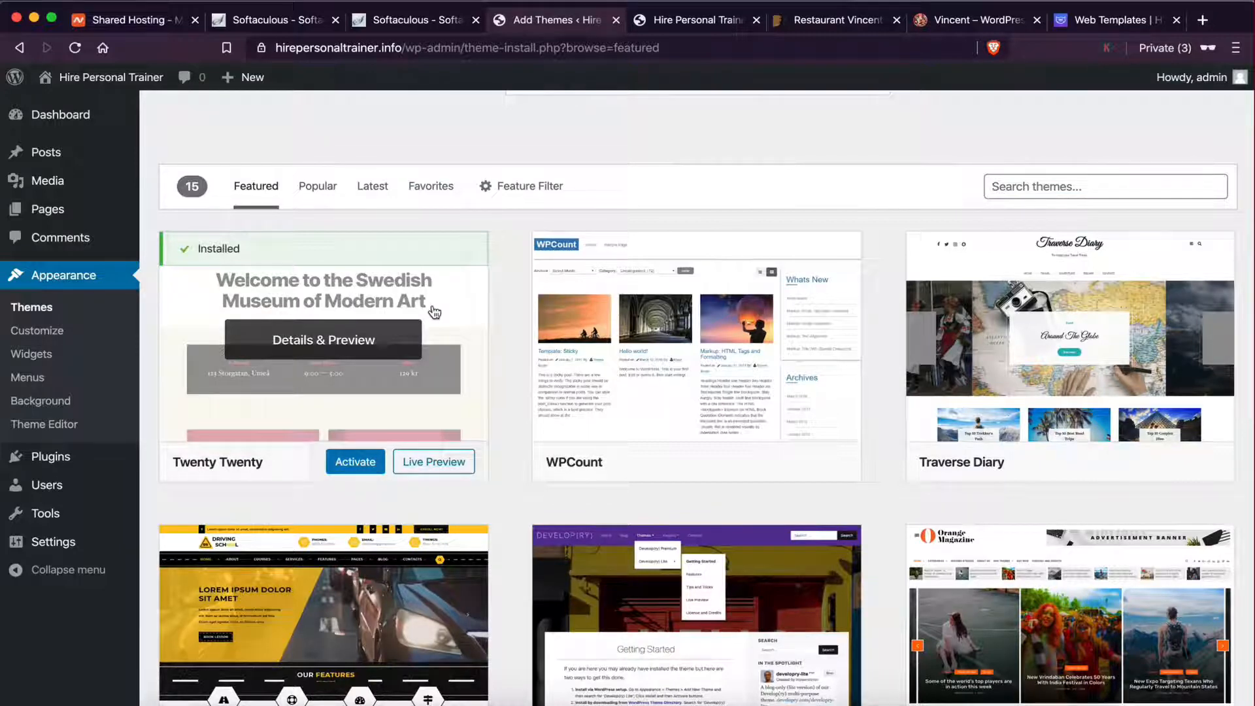
{"action": "scroll", "coordinate": [499, 265], "scroll_direction": "down", "scroll_amount": 1}
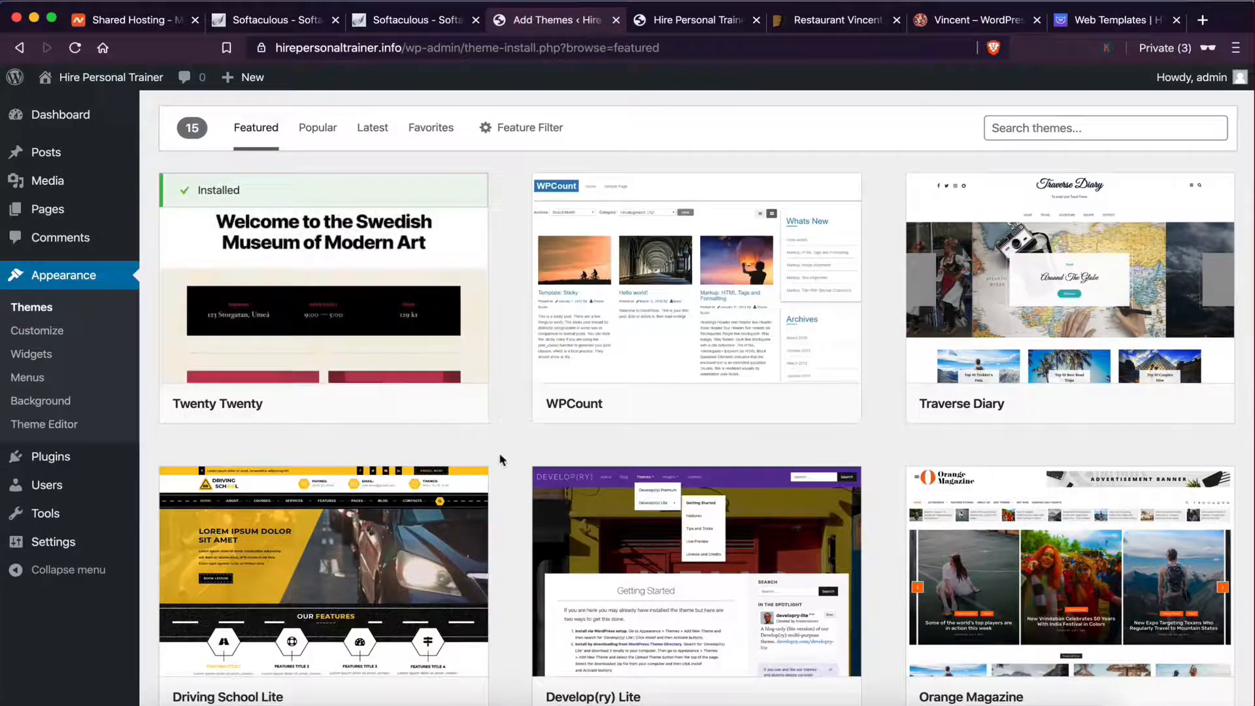
{"action": "scroll", "coordinate": [407, 317], "scroll_direction": "up", "scroll_amount": 4}
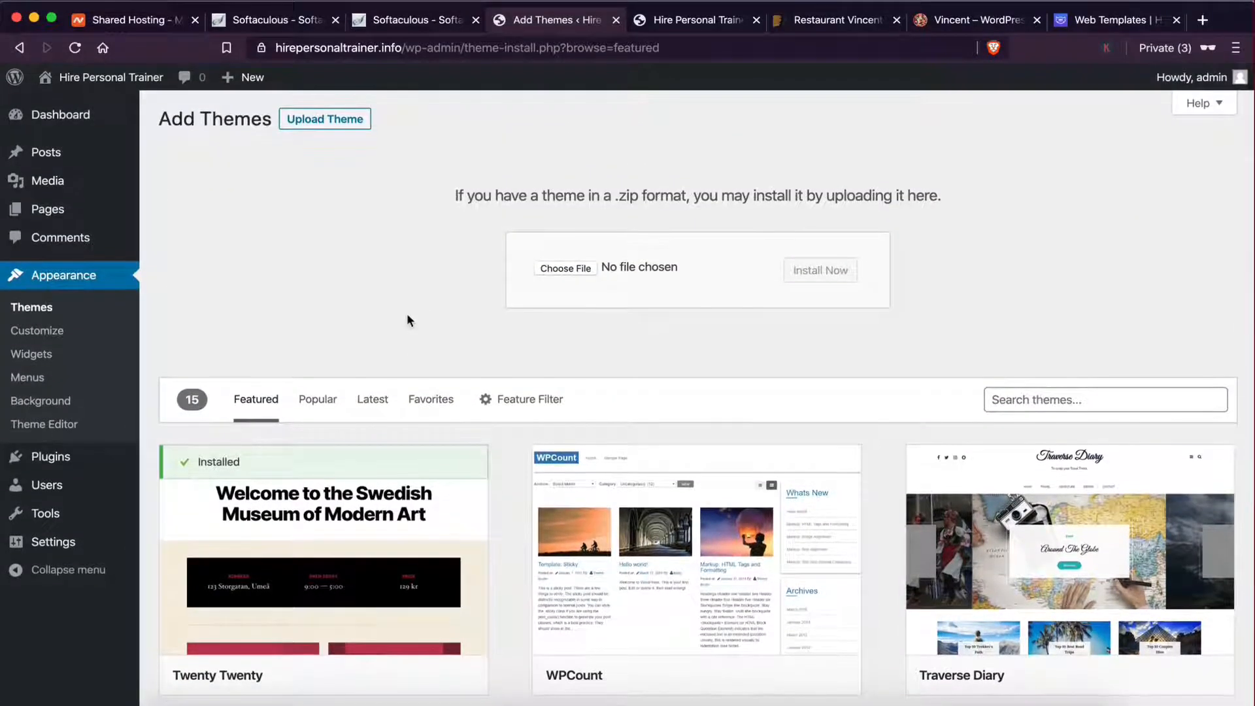
- Try to find "generate press" among the installed themes and return to the full list of installed themes
{"action": "left_click", "coordinate": [37, 319]}
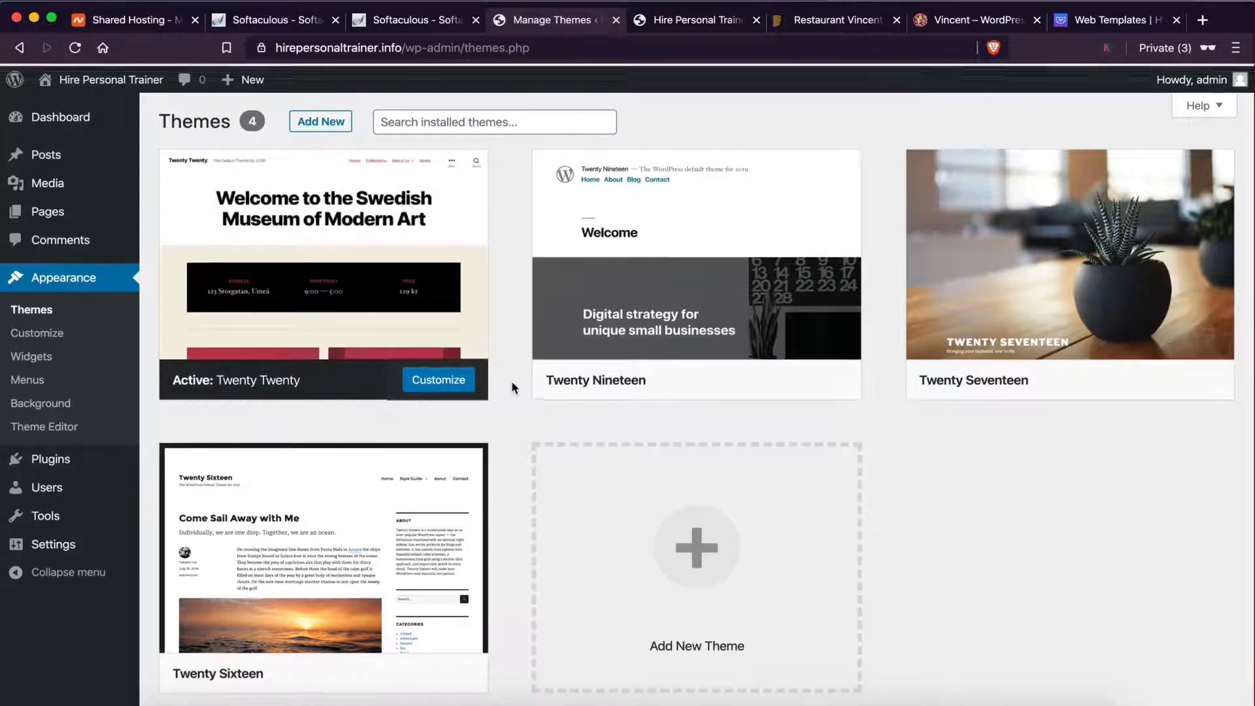
{"action": "left_click", "coordinate": [440, 124]}
{"action": "type", "text": "g"}
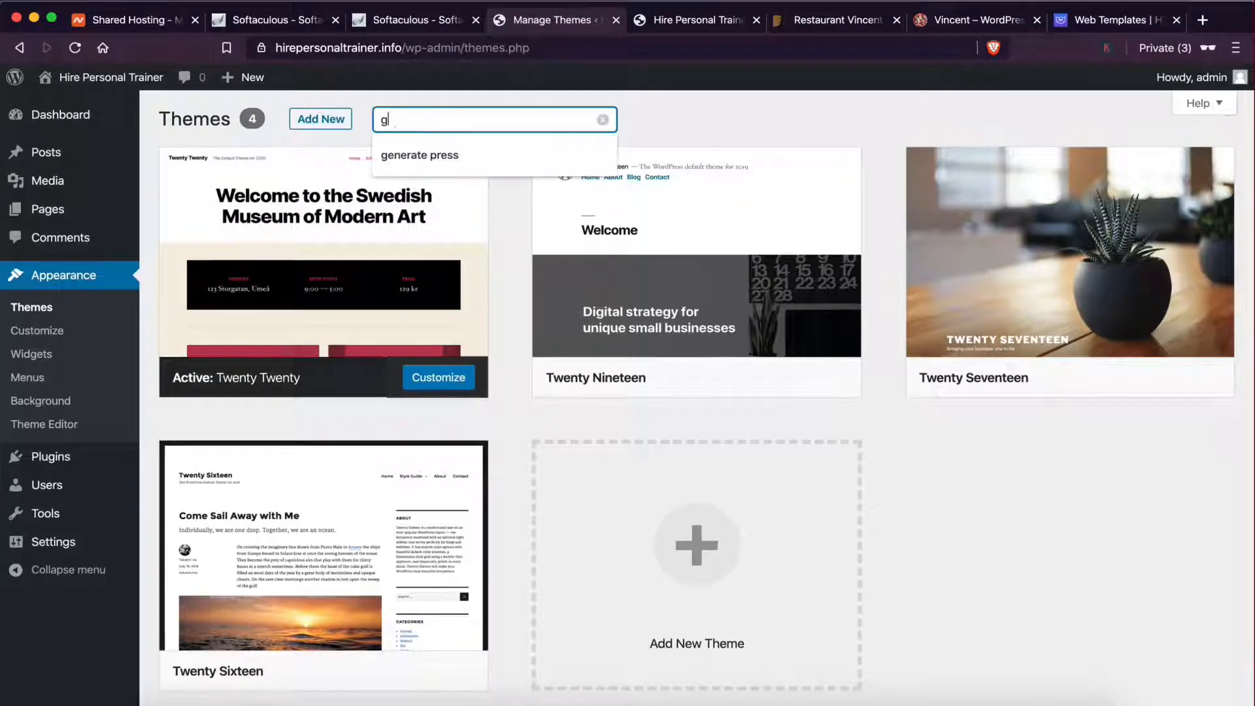
{"action": "type", "text": "enerate"}
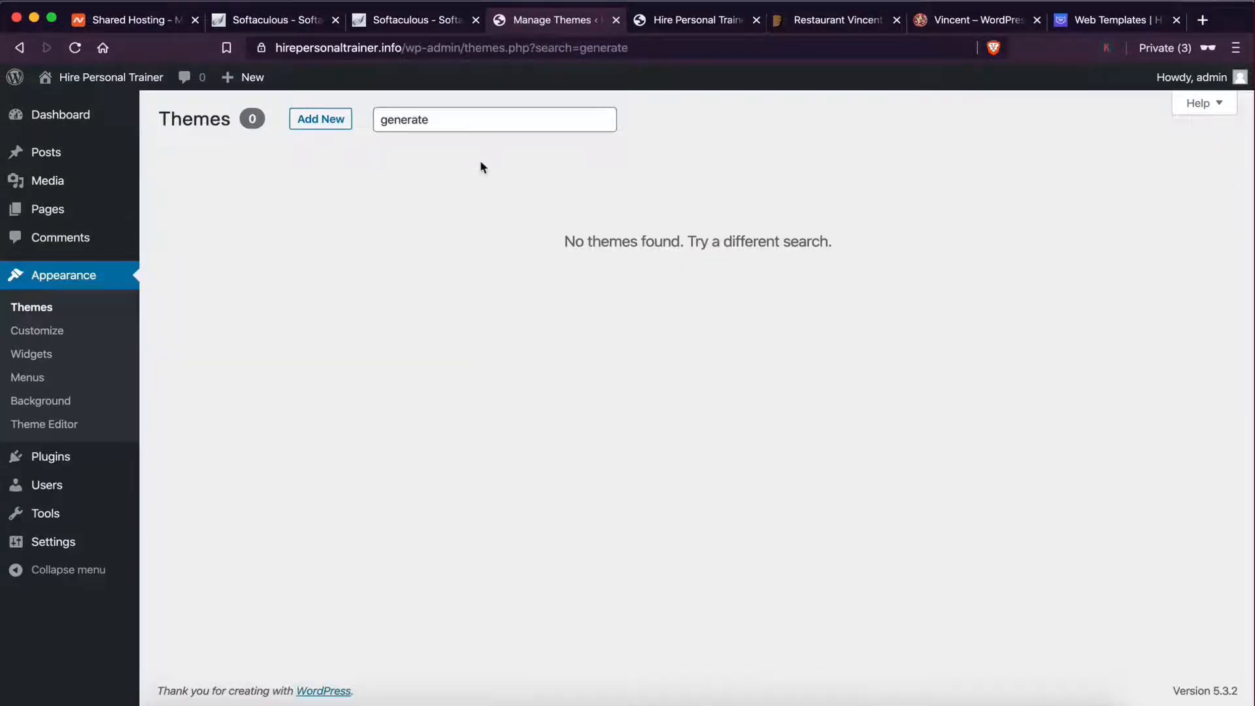
{"action": "left_click", "coordinate": [448, 150]}
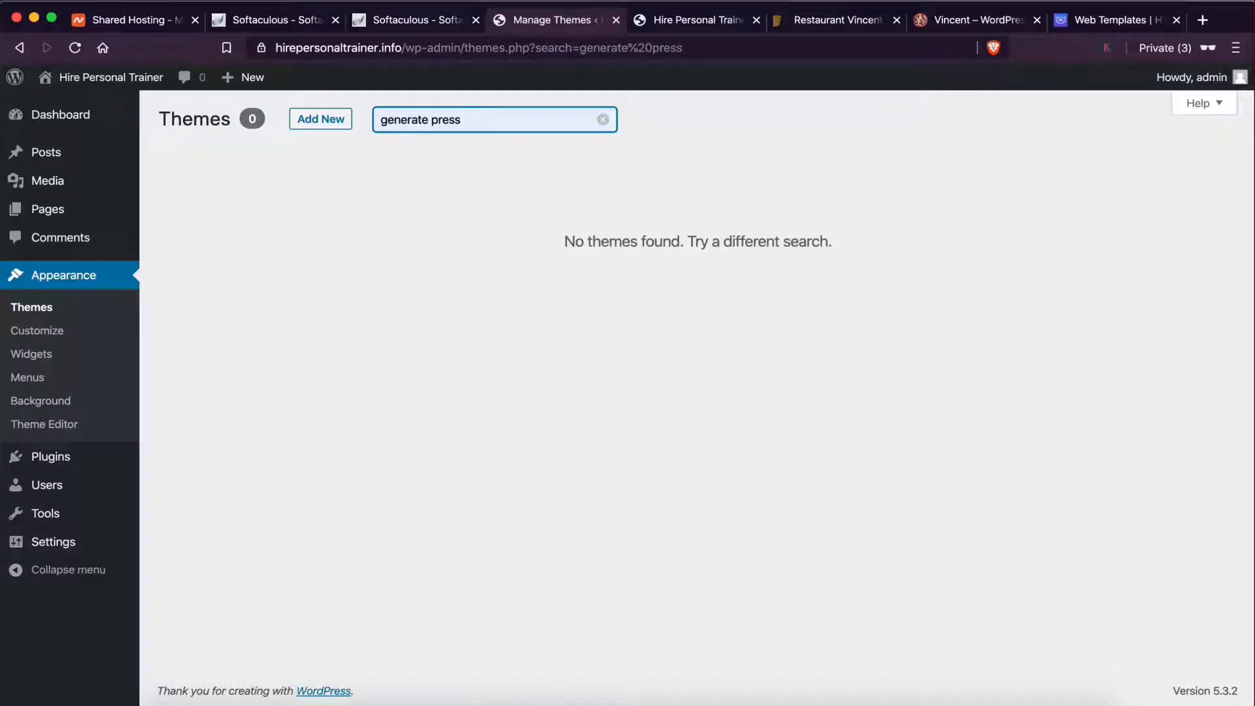
{"action": "left_click", "coordinate": [198, 128]}
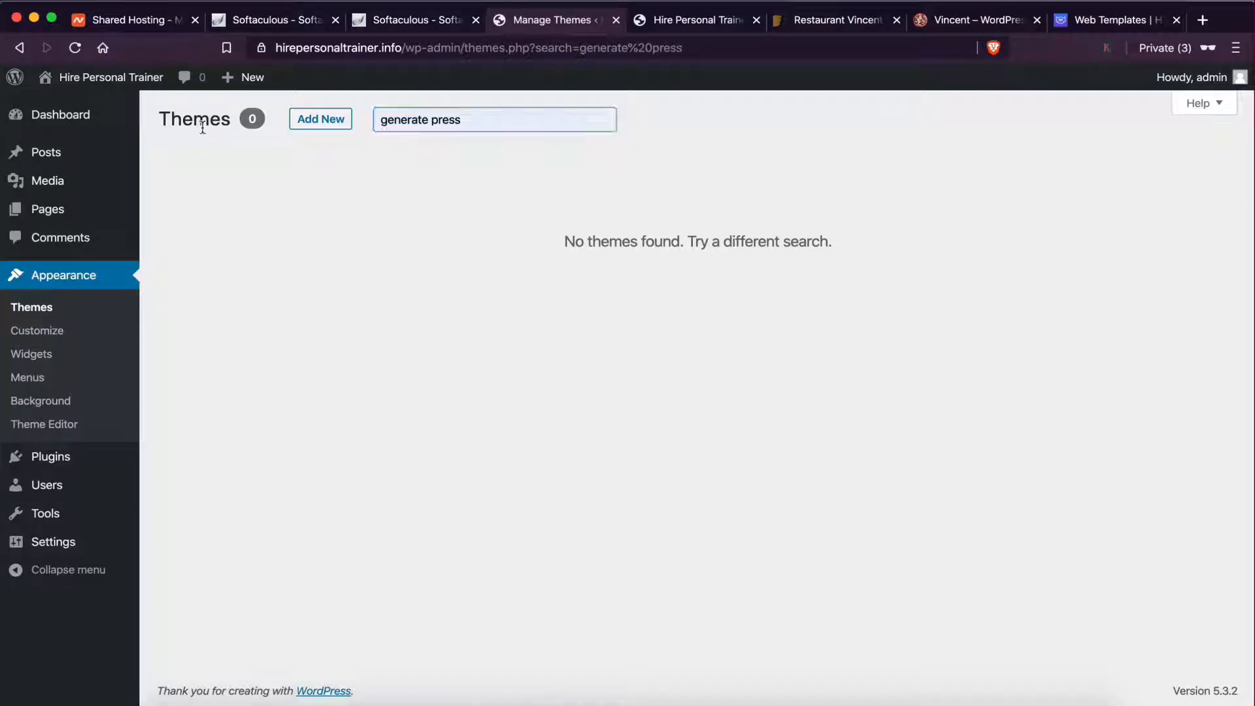
{"action": "left_click", "coordinate": [37, 302]}
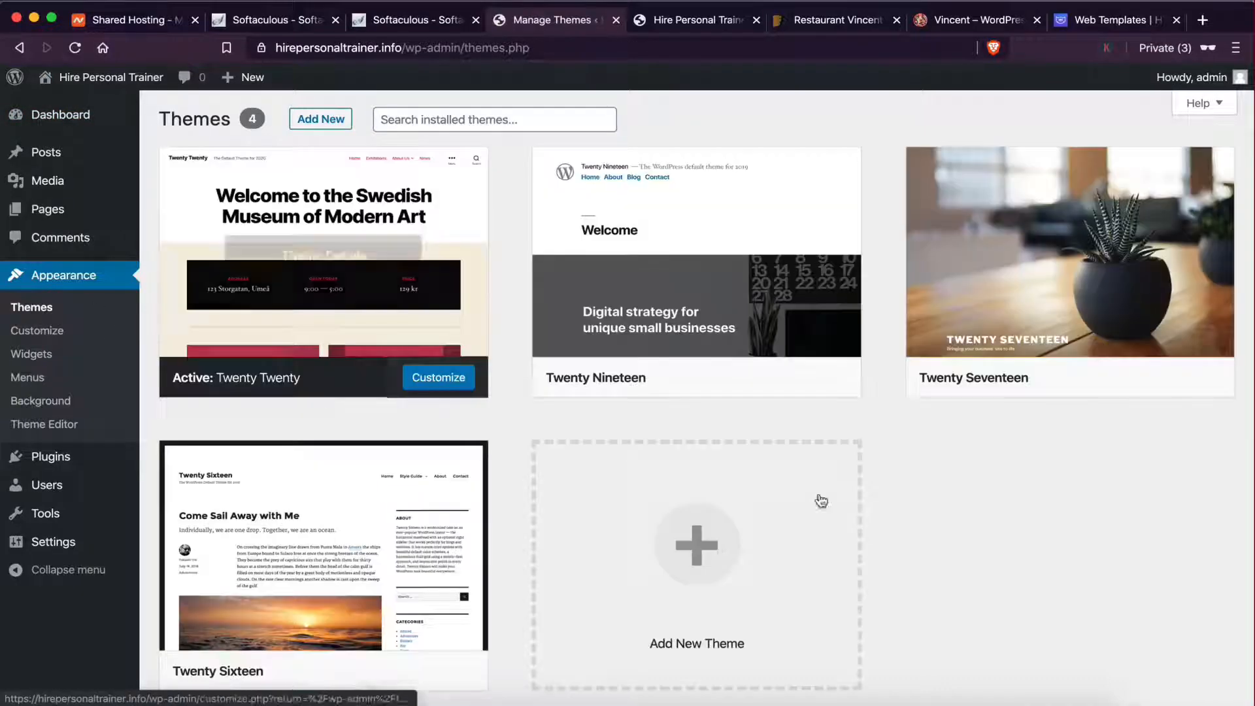
{"action": "scroll", "coordinate": [899, 503], "scroll_direction": "down", "scroll_amount": 1}
{"action": "scroll", "coordinate": [897, 496], "scroll_direction": "up", "scroll_amount": 1}
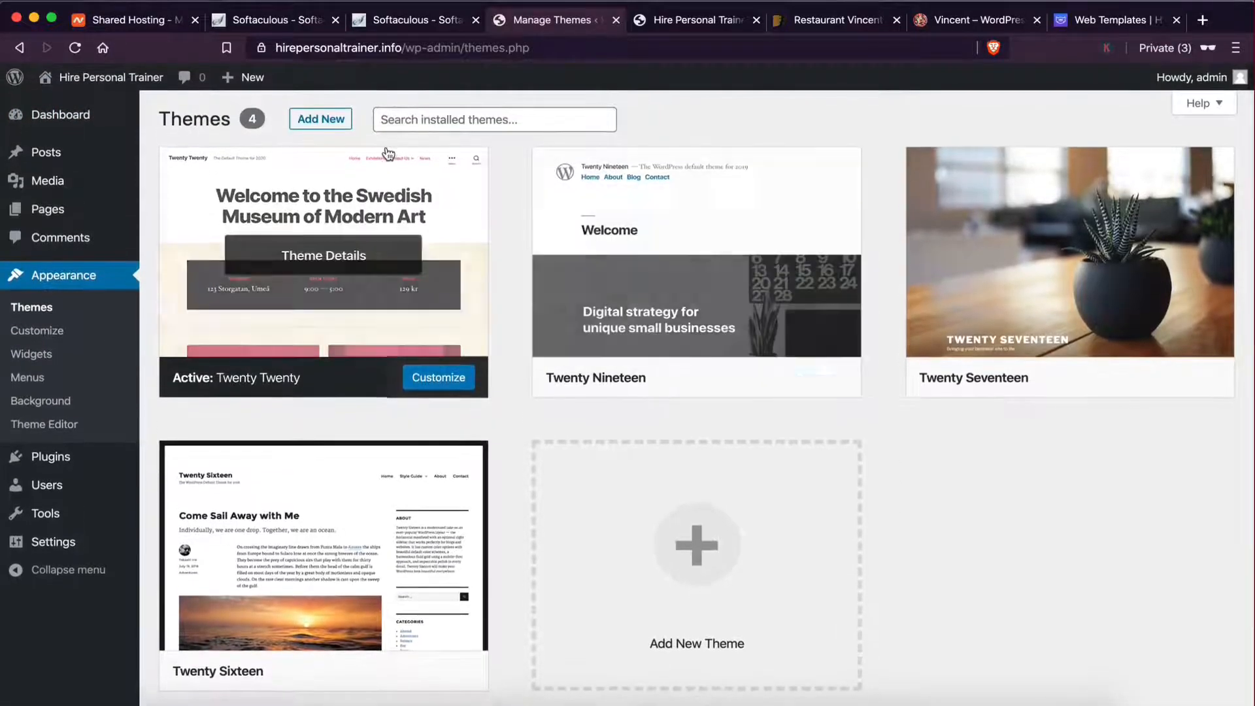
- Search for "generate" among the themes available to add, and install and activate GeneratePress
{"action": "left_click", "coordinate": [336, 120]}
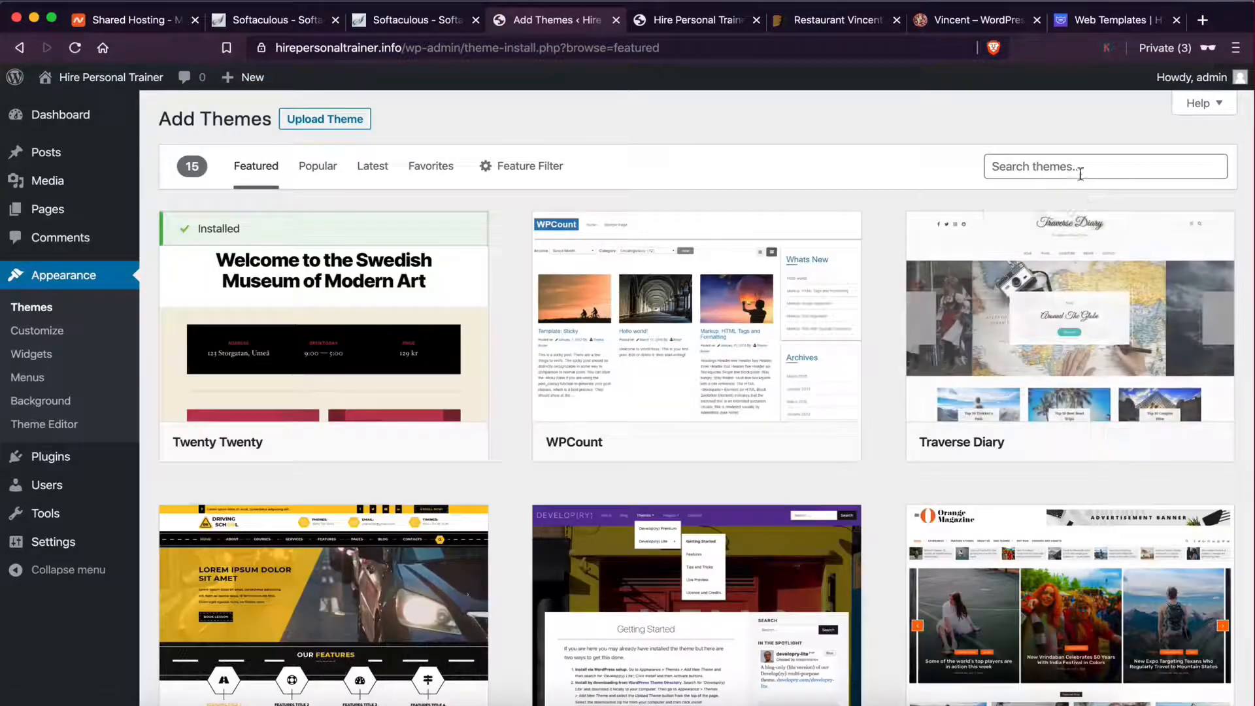
{"action": "left_click", "coordinate": [1080, 174]}
{"action": "type", "text": "g"}
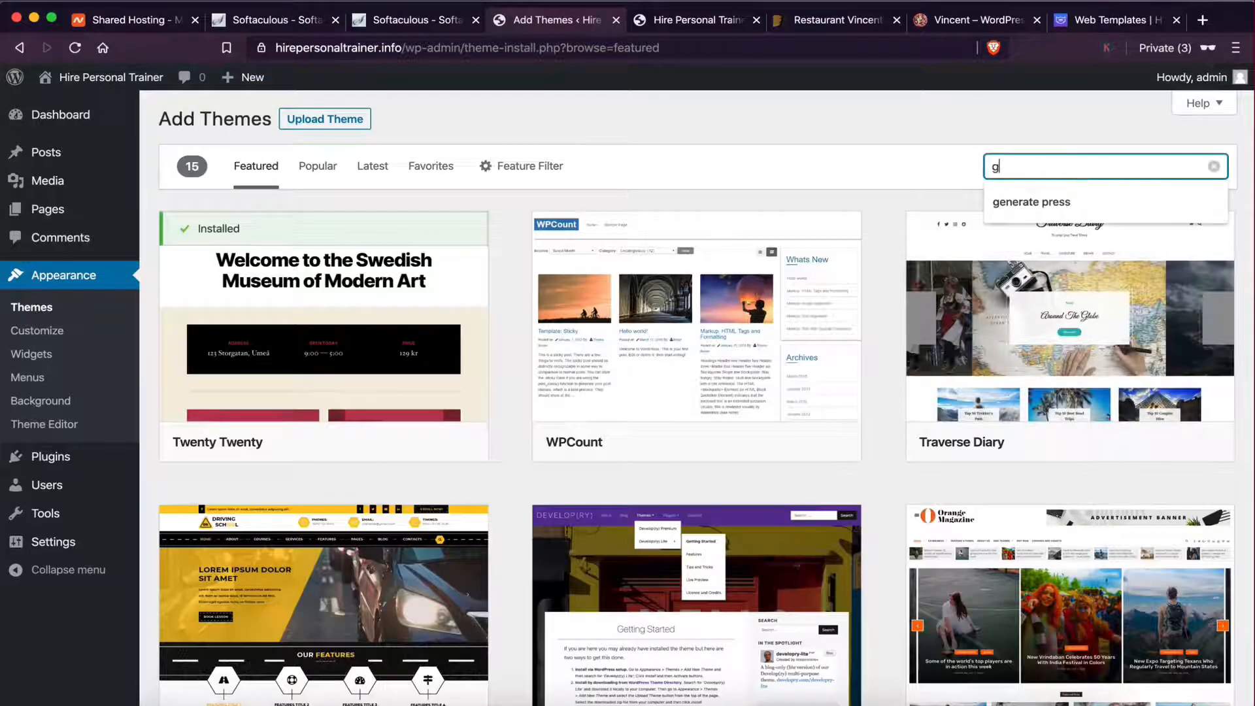
{"action": "type", "text": "enerate"}
{"action": "key", "text": "Return"}
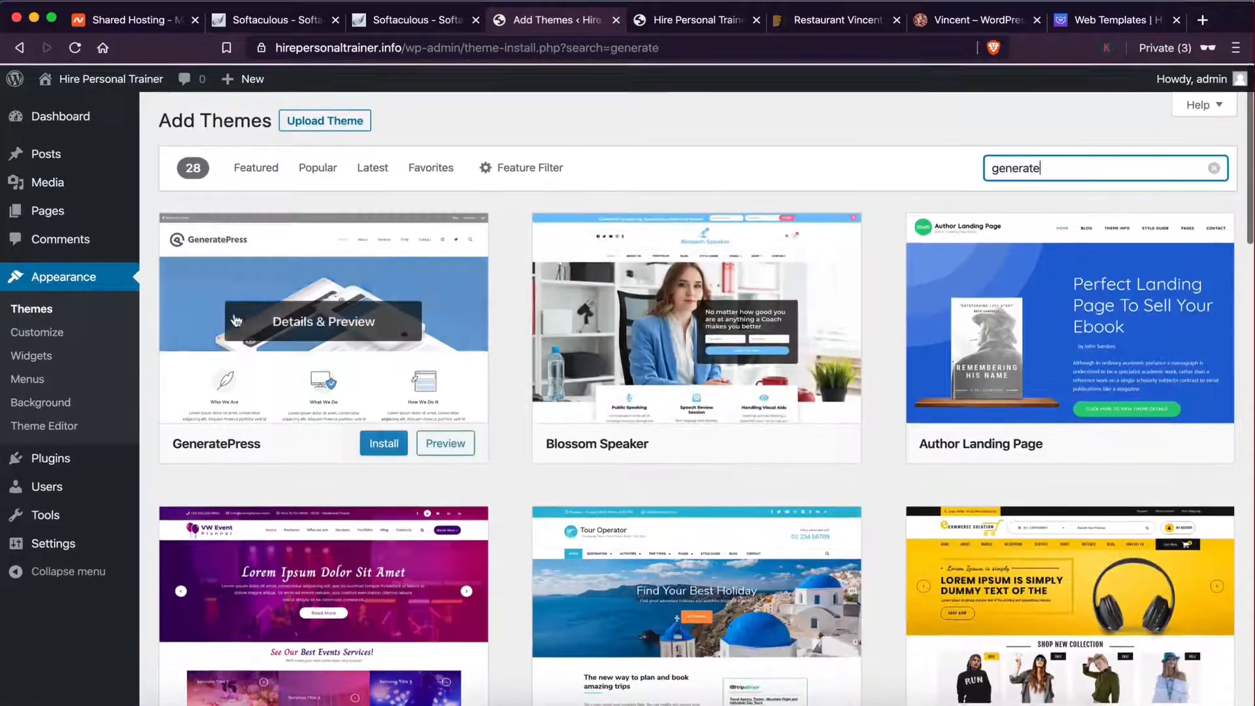
{"action": "left_click", "coordinate": [391, 448]}
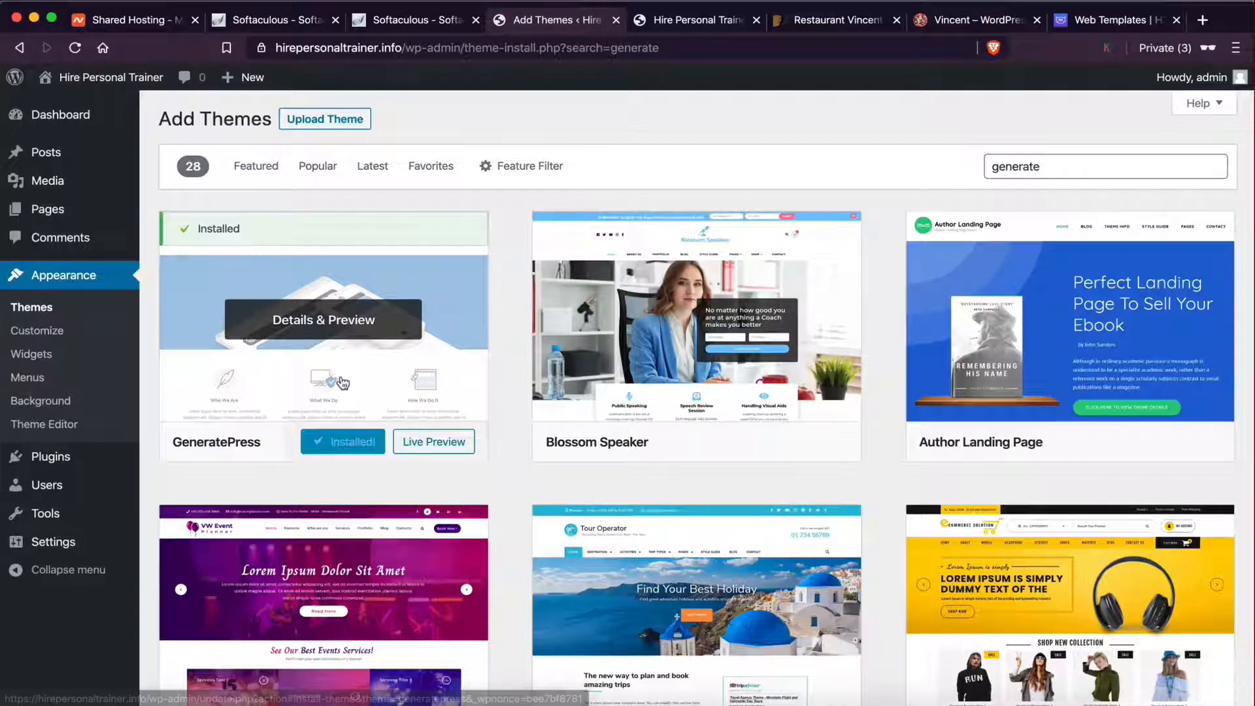
{"action": "left_click", "coordinate": [359, 447]}
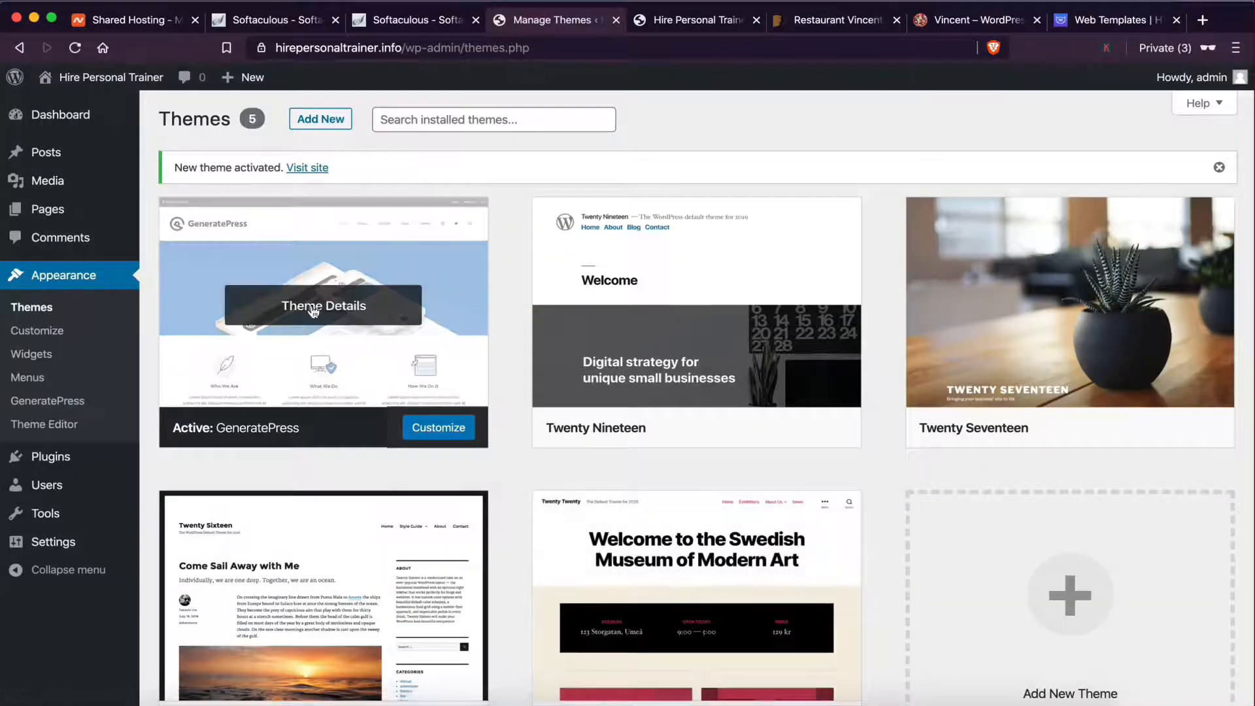
- View the GeneratePress theme details, read its description and tags, and return to the installed themes
{"action": "left_click", "coordinate": [317, 310]}
{"action": "scroll", "coordinate": [863, 315], "scroll_direction": "down", "scroll_amount": 2}
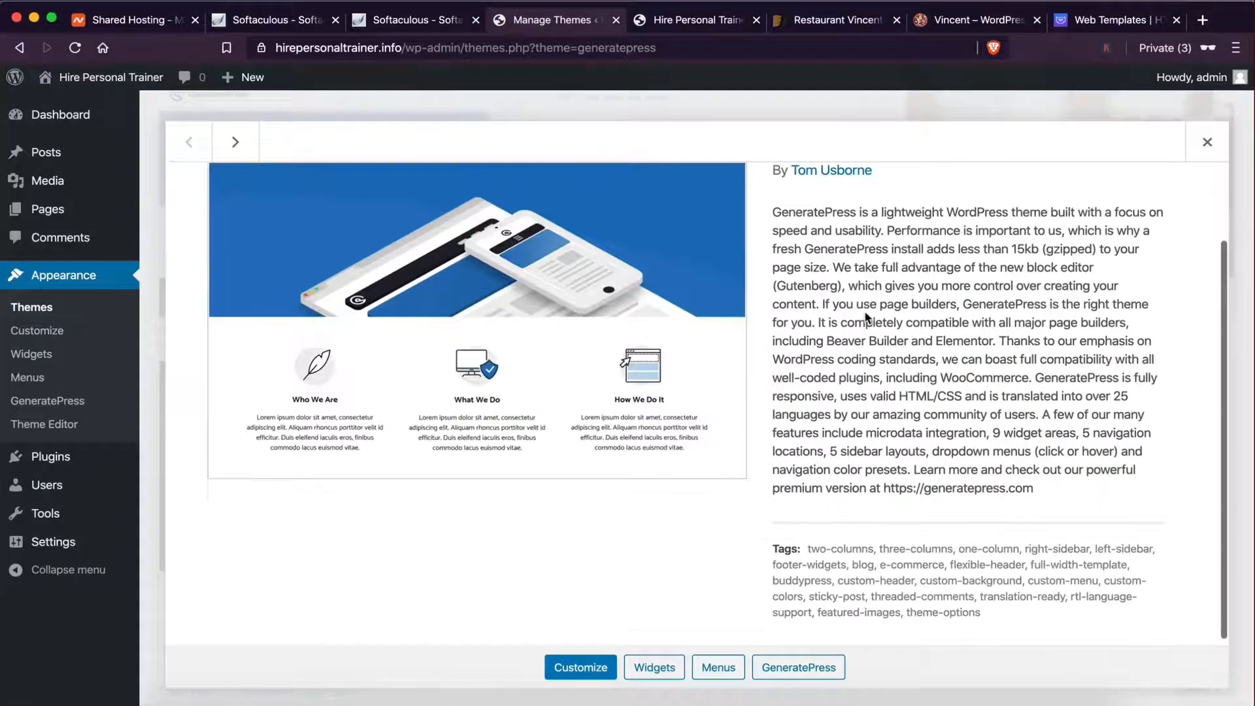
{"action": "scroll", "coordinate": [866, 317], "scroll_direction": "up", "scroll_amount": 2}
{"action": "left_click", "coordinate": [1191, 157]}
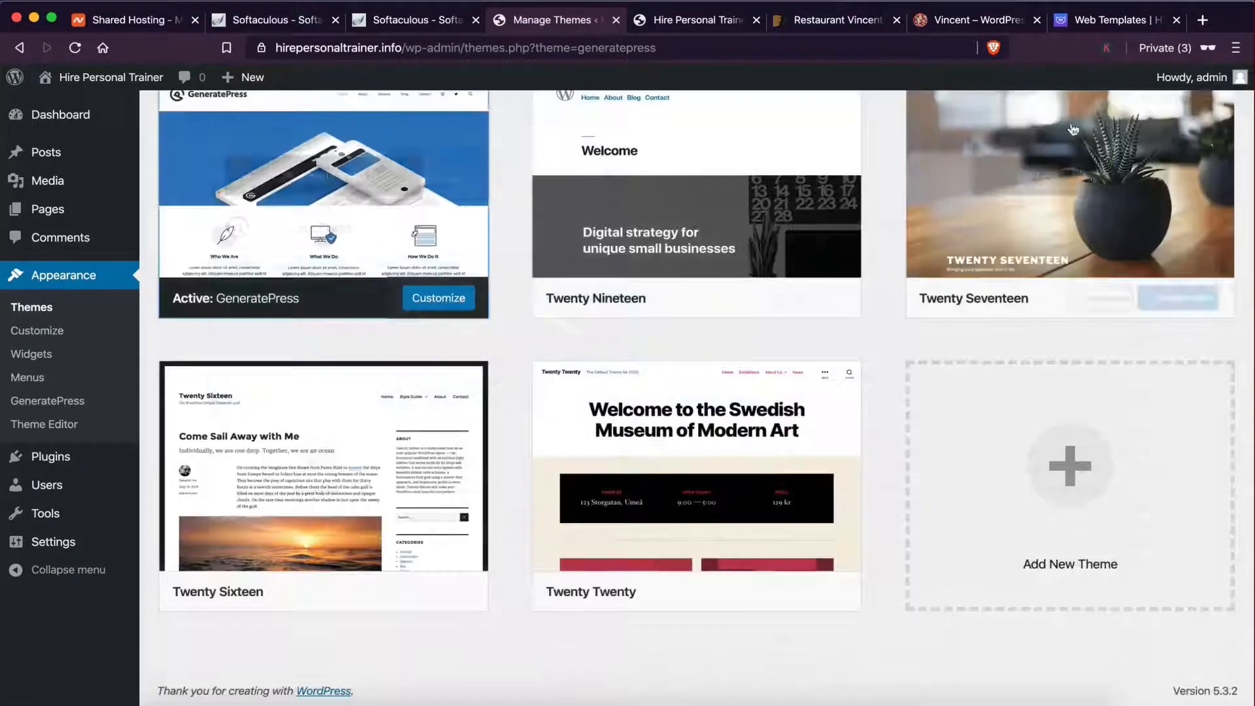
{"action": "scroll", "coordinate": [305, 339], "scroll_direction": "up", "scroll_amount": 3}
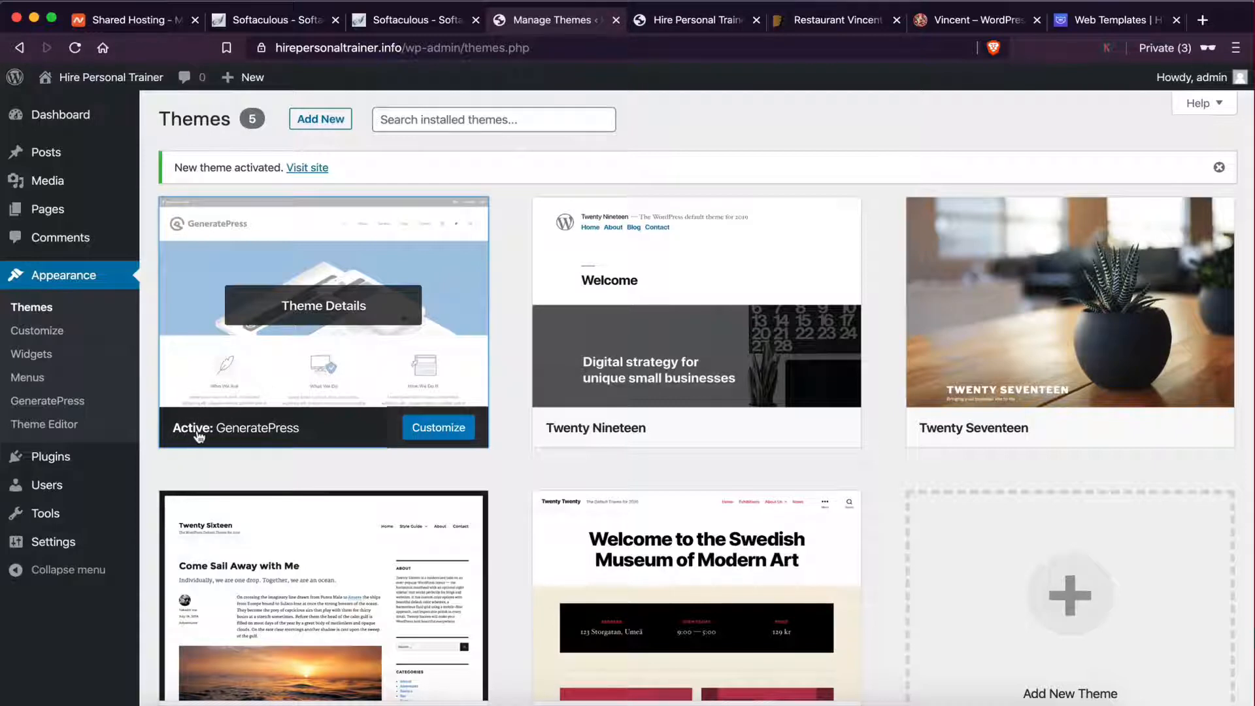
- Switch to the live Hire Personal Trainer site, reload it, and look over the home page with the GeneratePress theme
{"action": "left_click", "coordinate": [693, 20]}
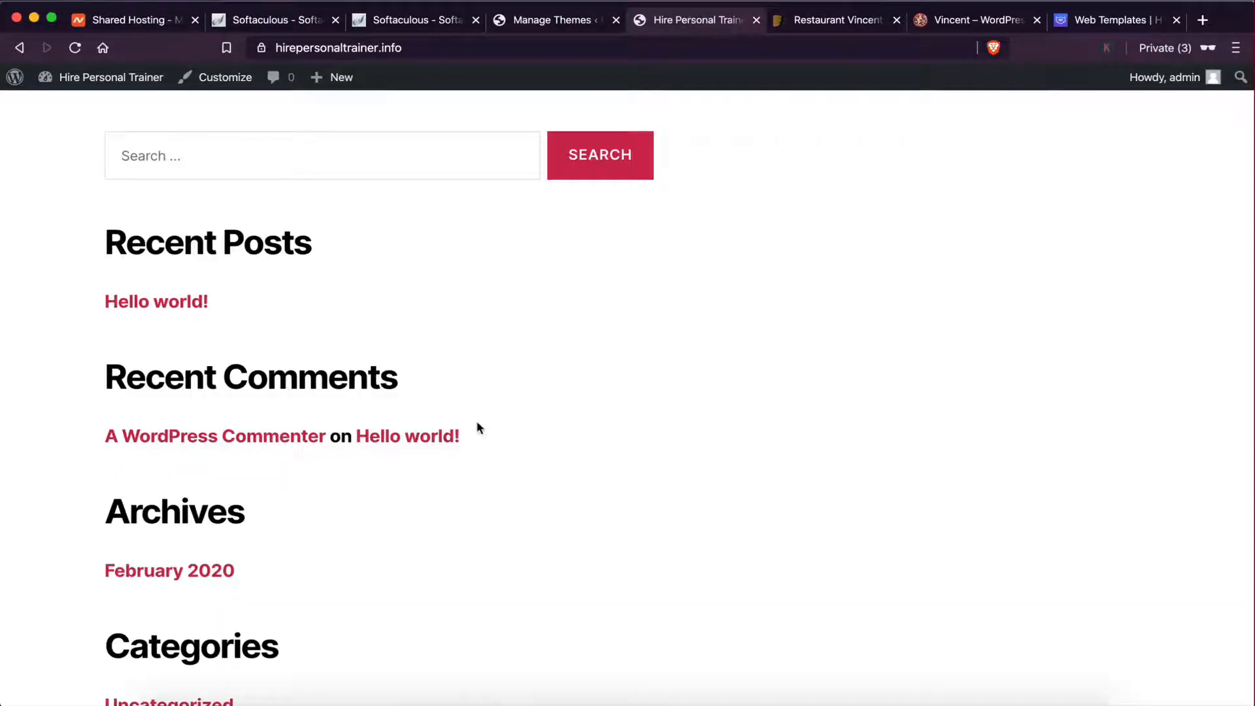
{"action": "scroll", "coordinate": [477, 425], "scroll_direction": "up", "scroll_amount": 10}
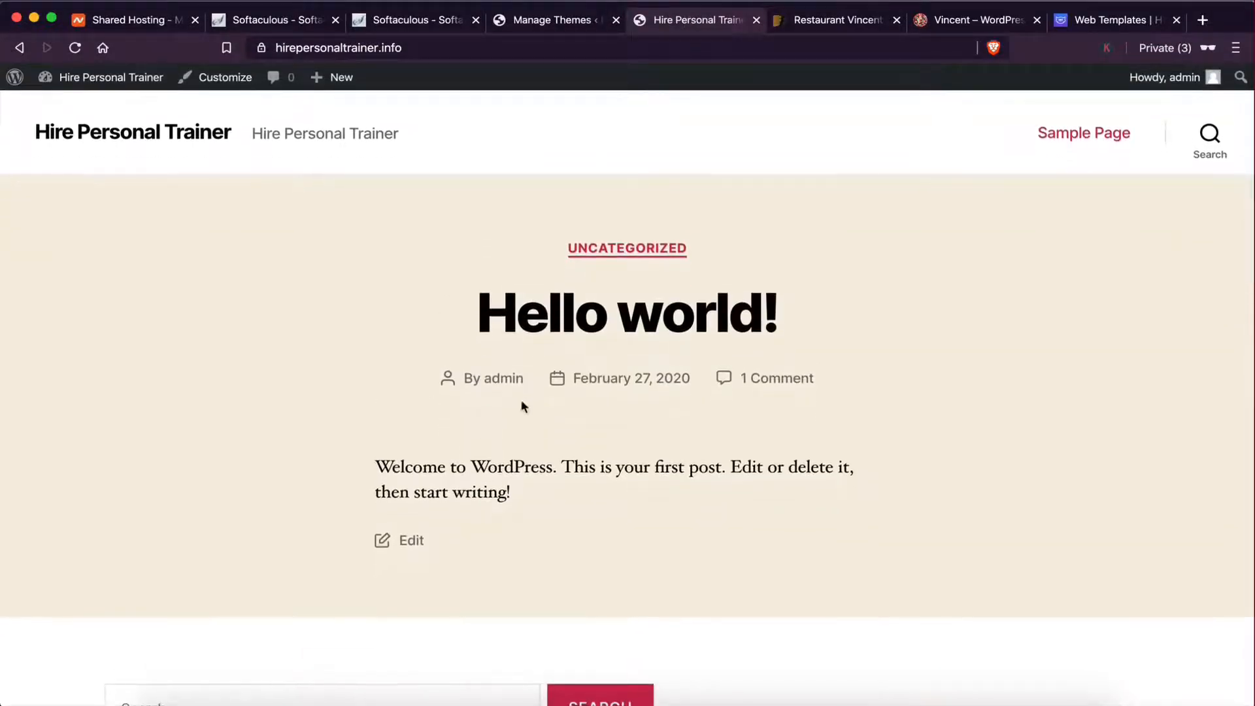
{"action": "key", "text": "super+r"}
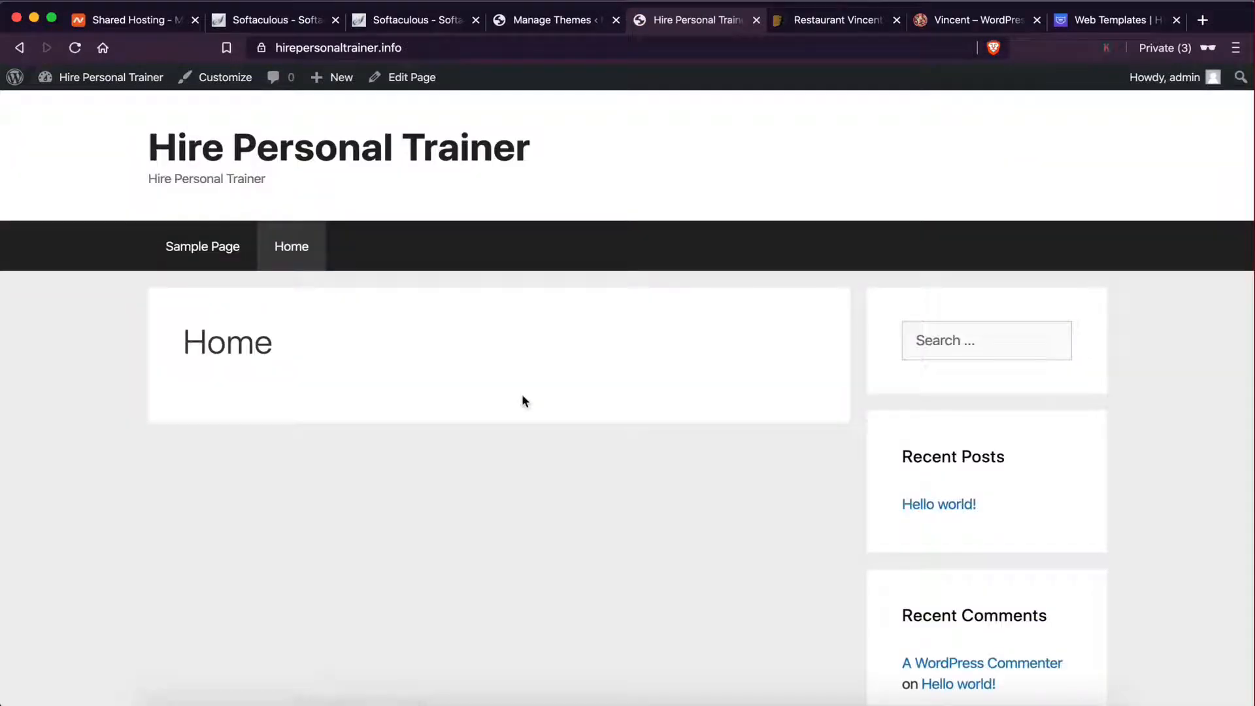
{"action": "scroll", "coordinate": [561, 471], "scroll_direction": "down", "scroll_amount": 7}
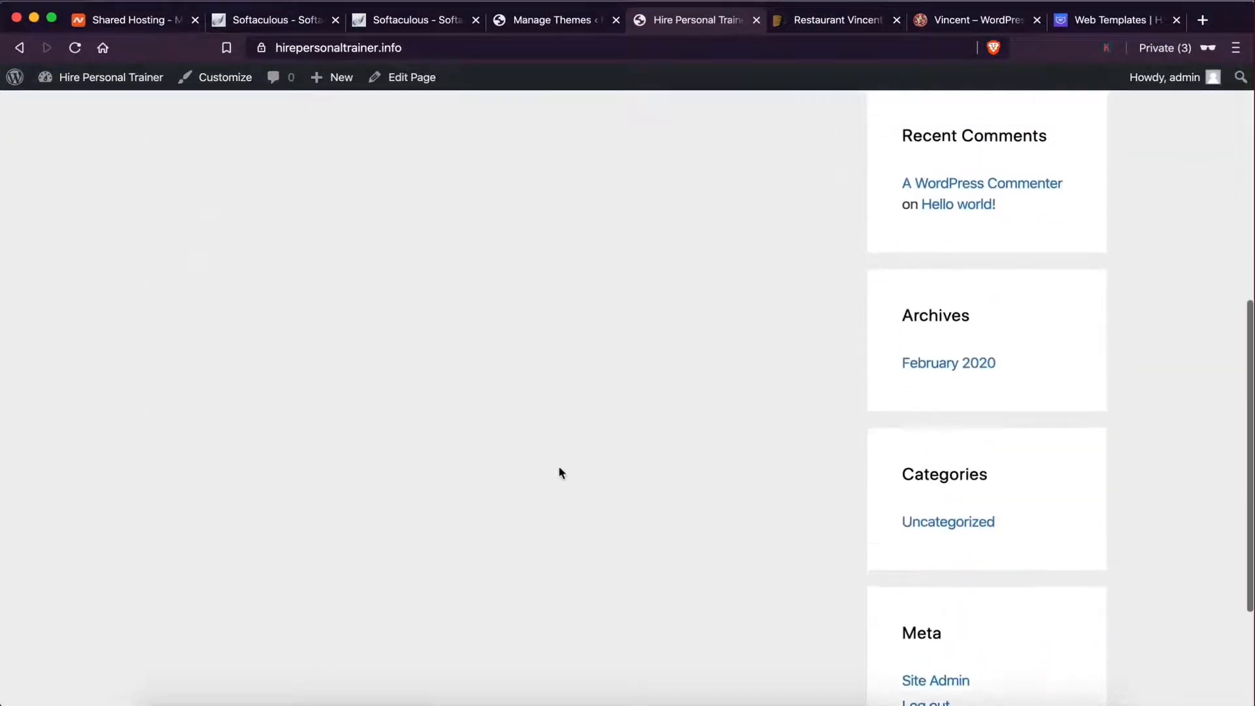
{"action": "scroll", "coordinate": [560, 471], "scroll_direction": "up", "scroll_amount": 8}
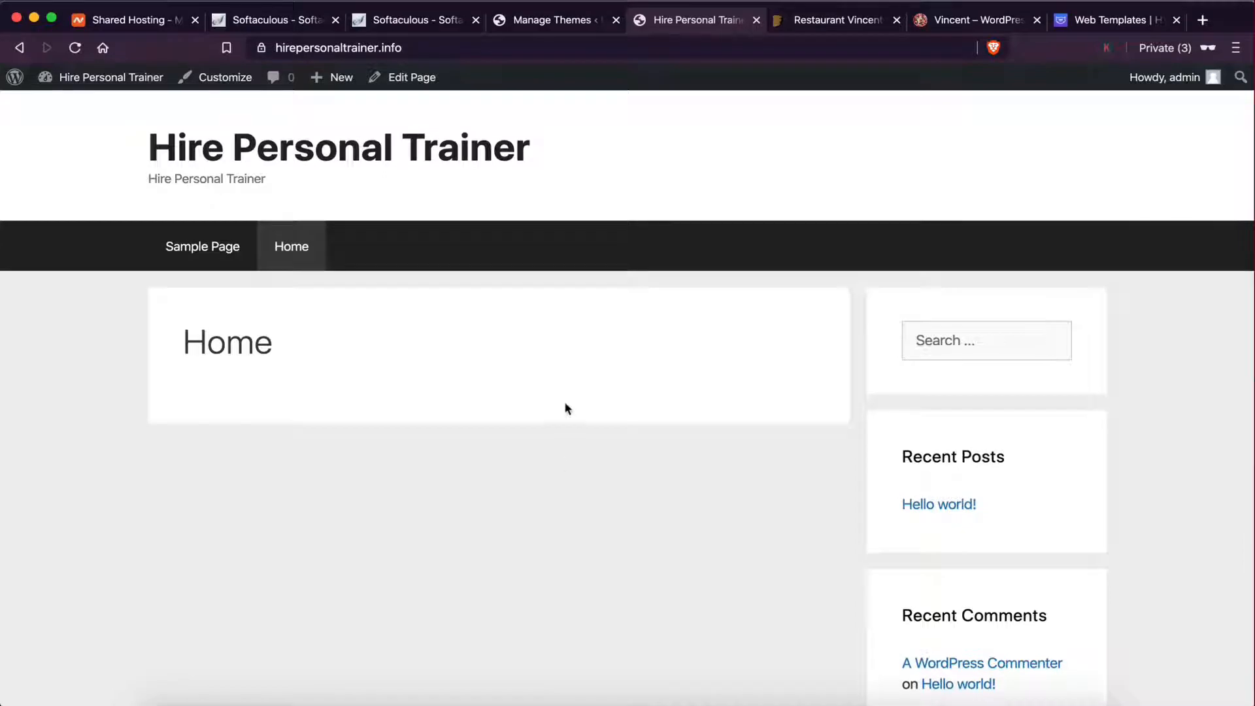
{"action": "scroll", "coordinate": [566, 366], "scroll_direction": "down", "scroll_amount": 3}
- Return to the WordPress Themes page and look over the installed themes and their activation options
{"action": "left_click", "coordinate": [529, 21]}
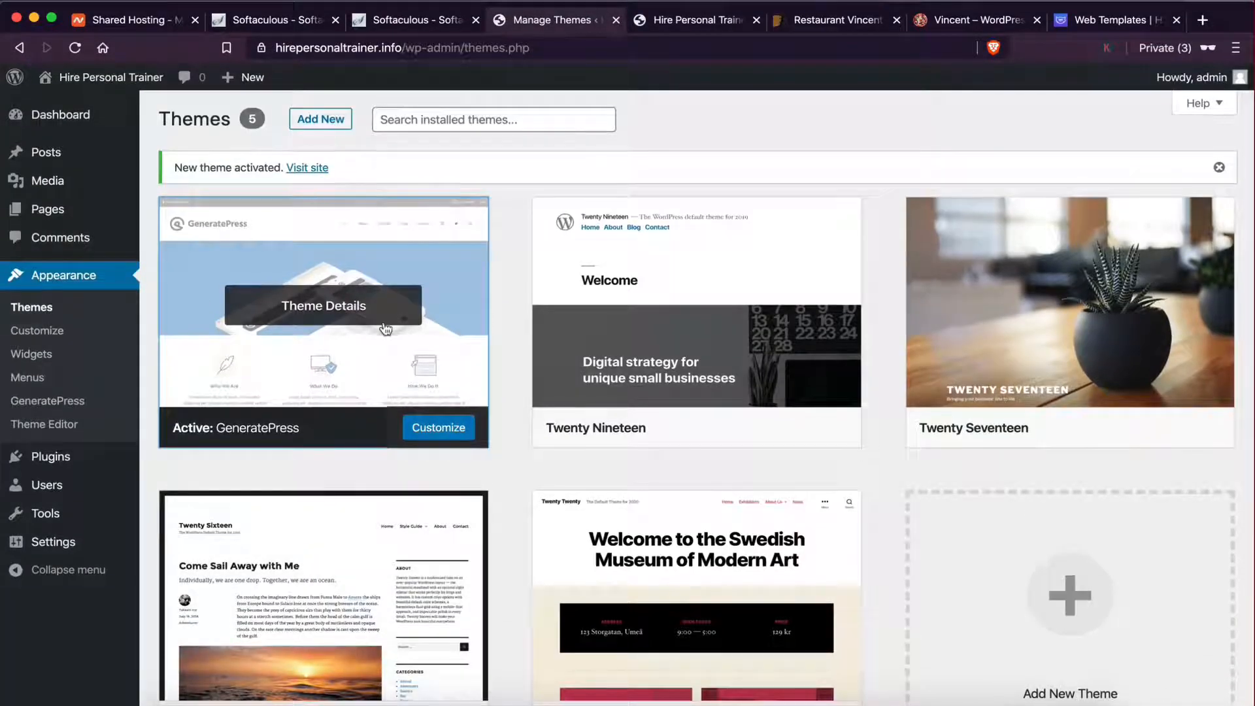
{"action": "scroll", "coordinate": [693, 308], "scroll_direction": "down", "scroll_amount": 3}
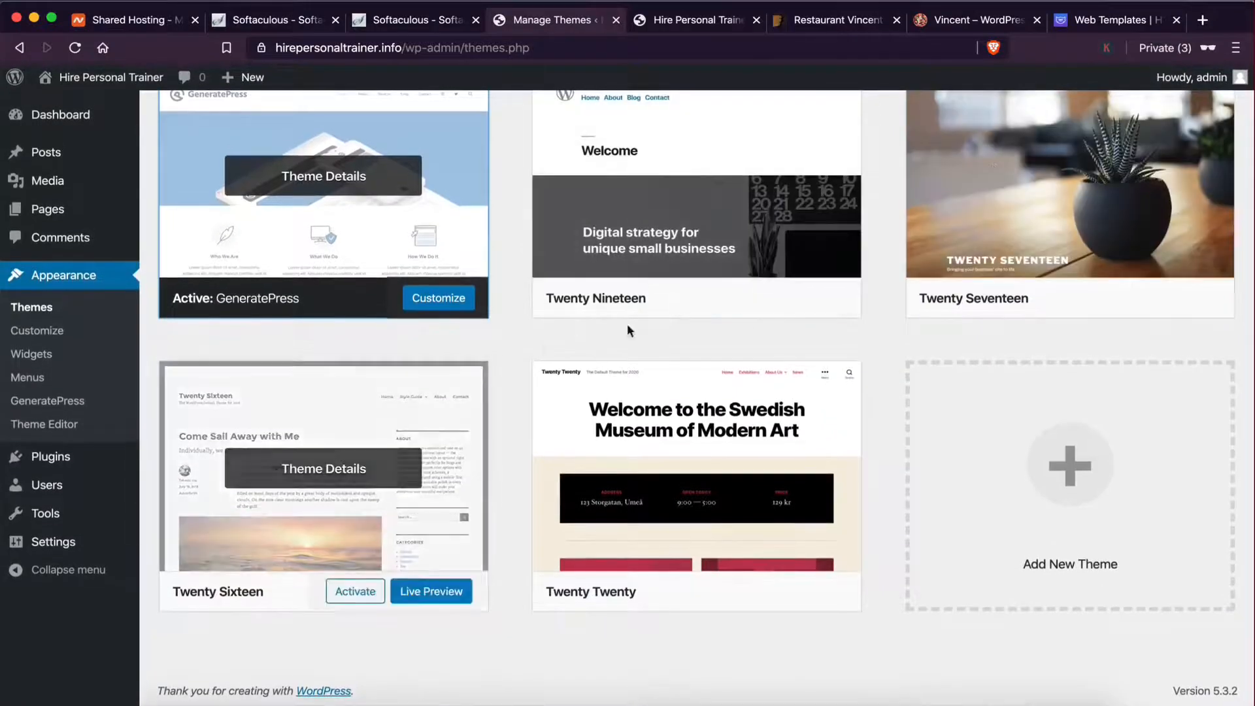
{"action": "scroll", "coordinate": [527, 281], "scroll_direction": "up", "scroll_amount": 3}
{"action": "scroll", "coordinate": [702, 392], "scroll_direction": "down", "scroll_amount": 2}
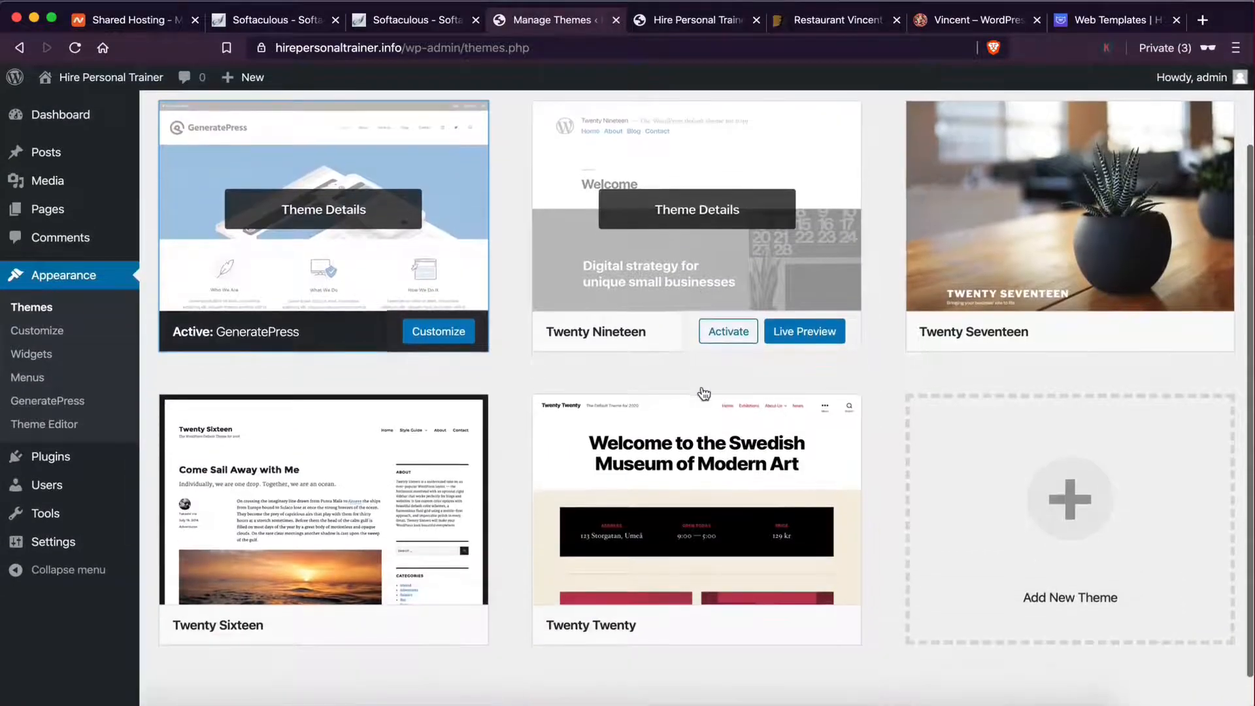
{"action": "scroll", "coordinate": [702, 392], "scroll_direction": "up", "scroll_amount": 2}
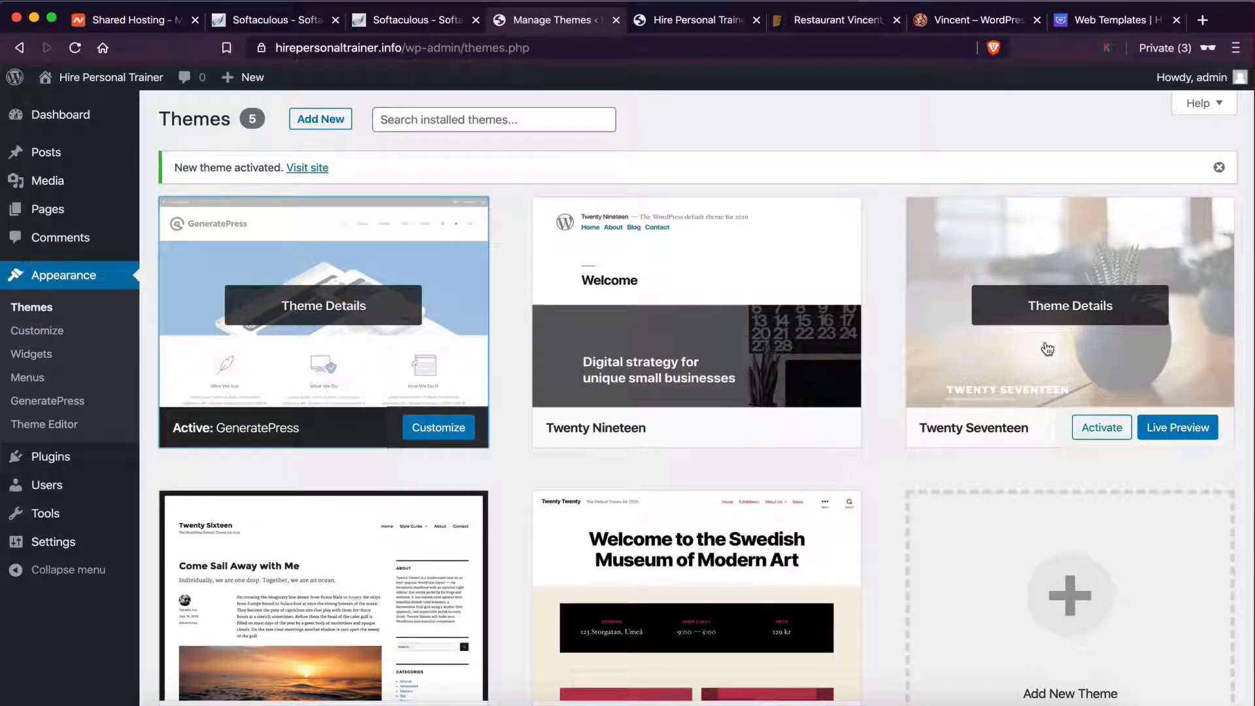
{"action": "scroll", "coordinate": [650, 628], "scroll_direction": "down", "scroll_amount": 2}
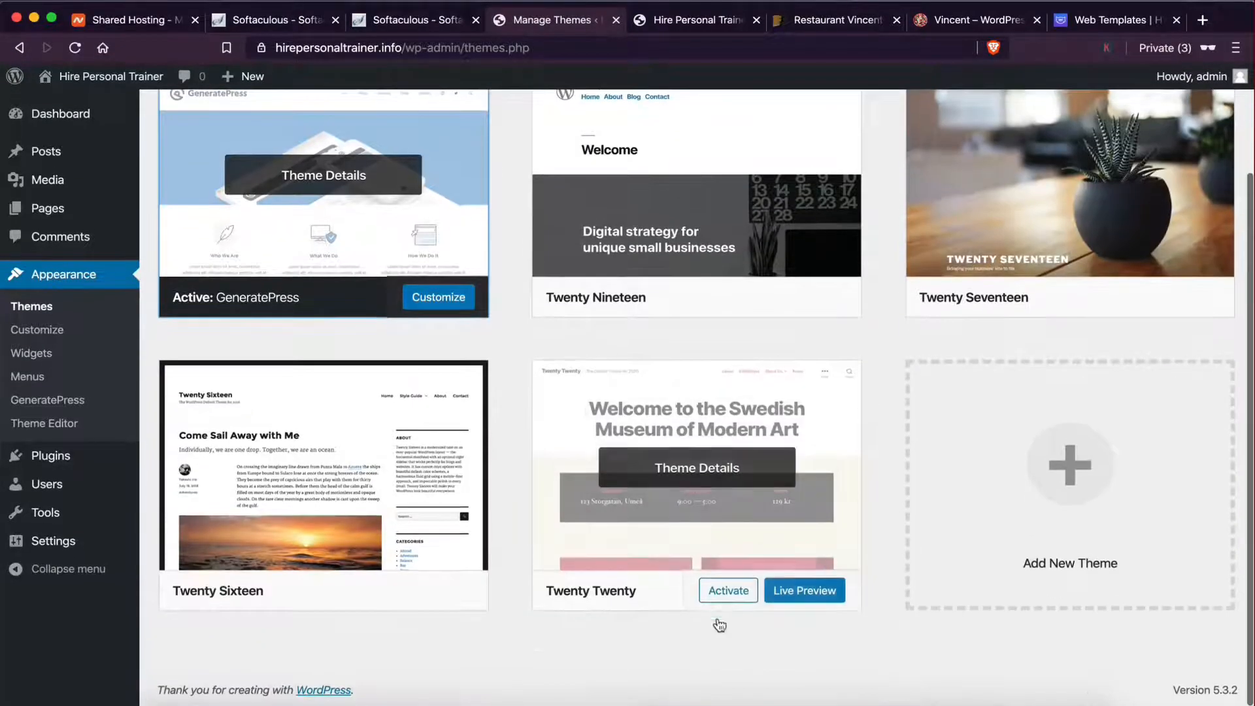
{"action": "scroll", "coordinate": [630, 483], "scroll_direction": "up", "scroll_amount": 2}
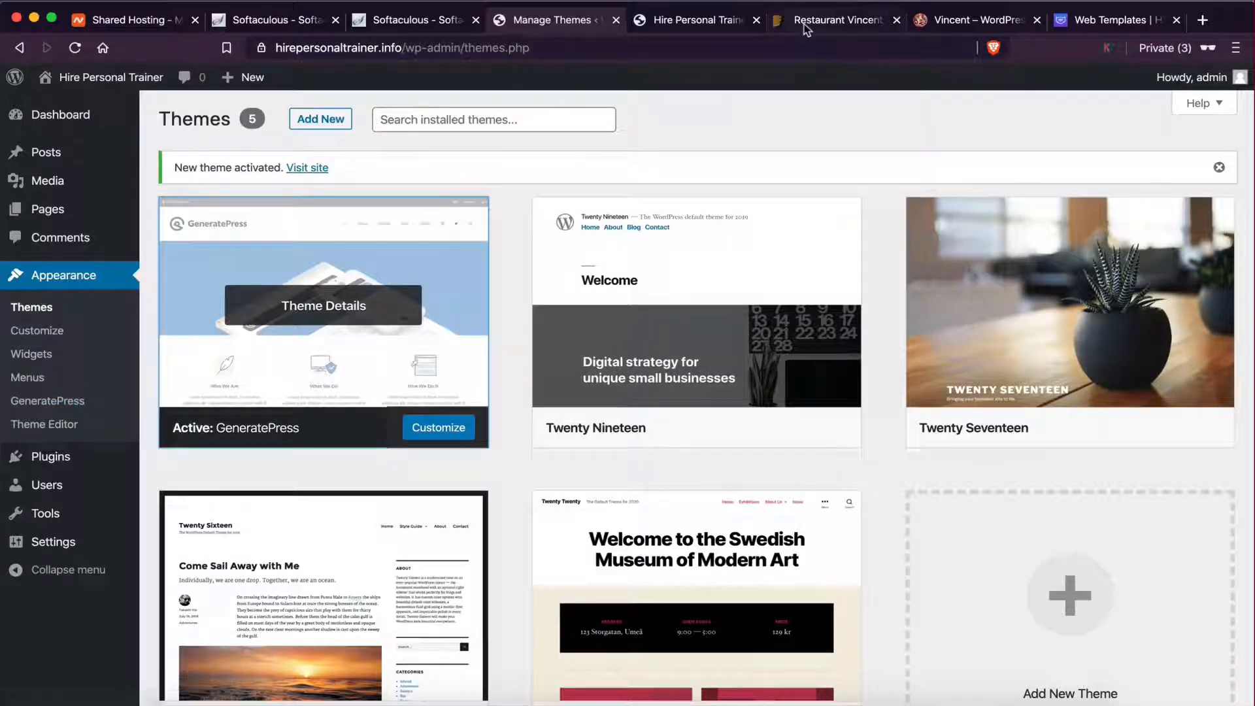
{"action": "mouse_move", "coordinate": [652, 249]}
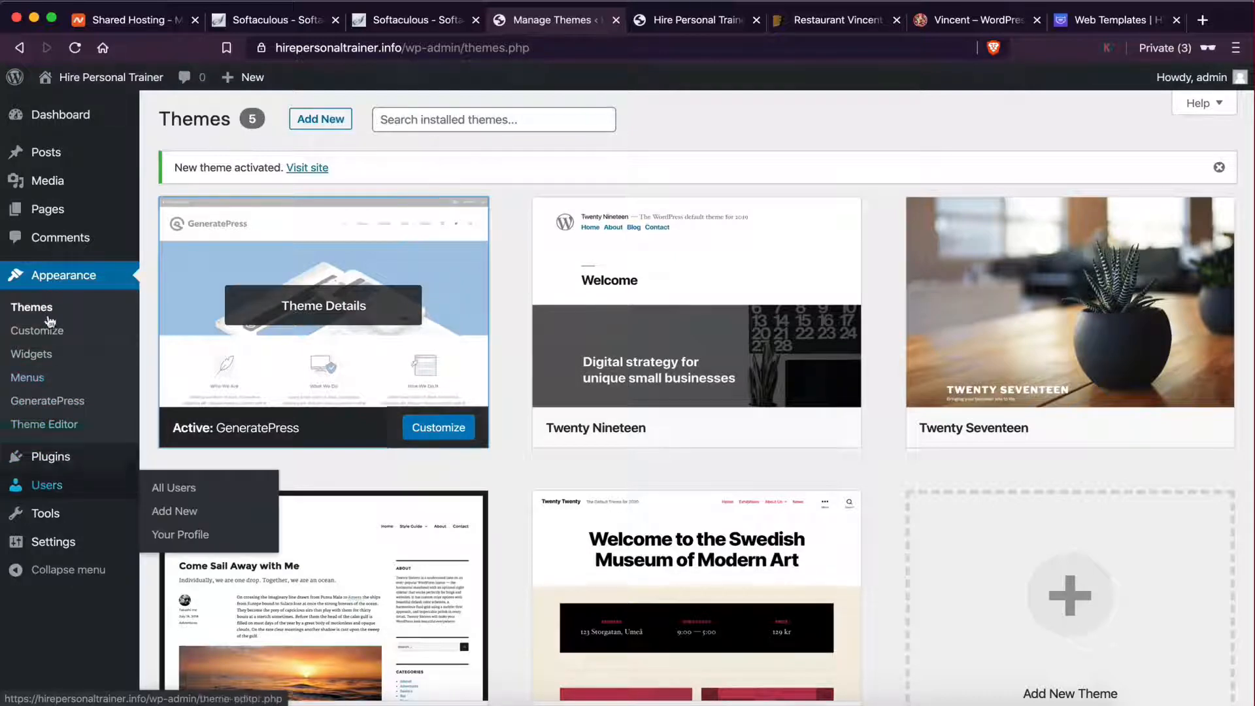
- Create a navigation menu named "Main" from the default Home and Sample Page items
{"action": "left_click", "coordinate": [38, 381]}
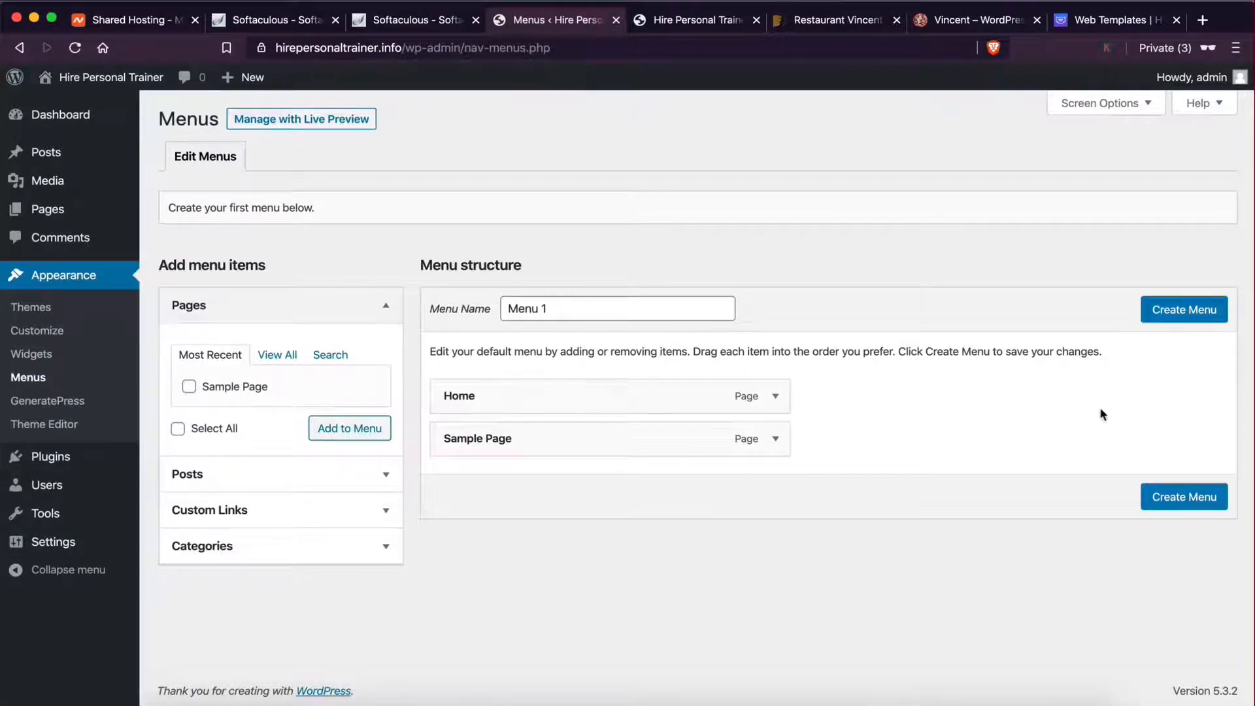
{"action": "left_click_drag", "start_coordinate": [555, 310], "coordinate": [482, 311]}
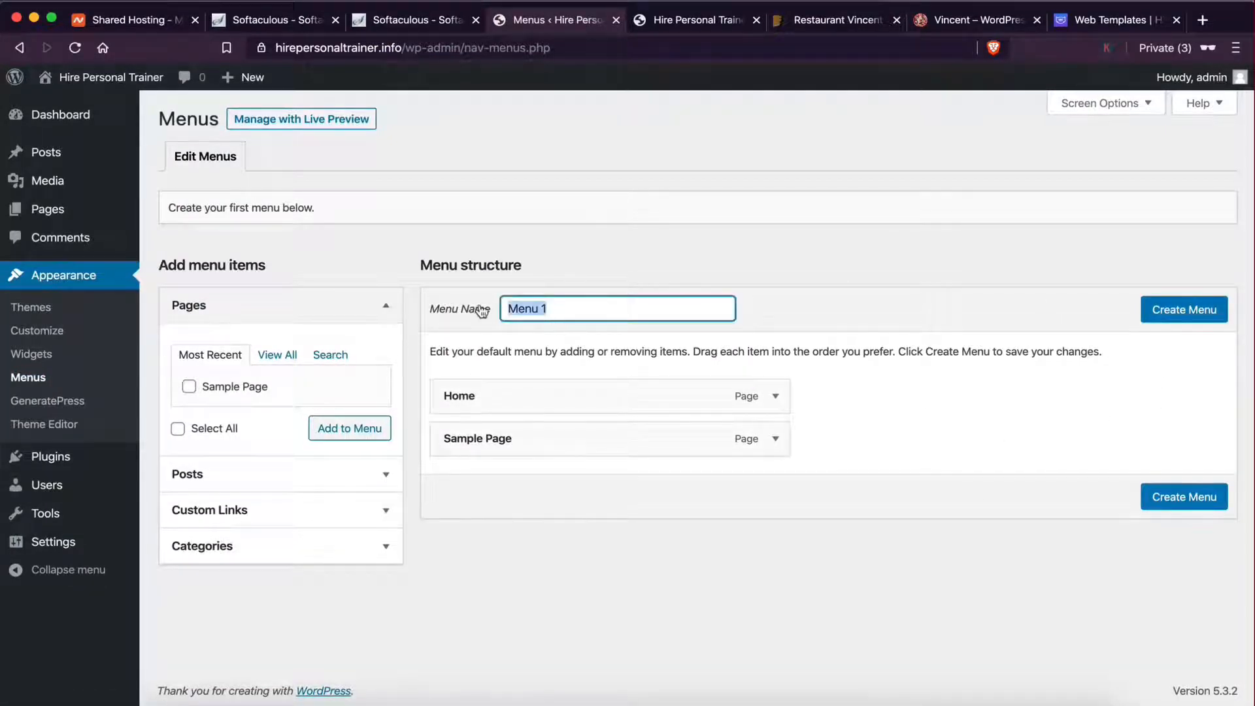
{"action": "type", "text": "Main"}
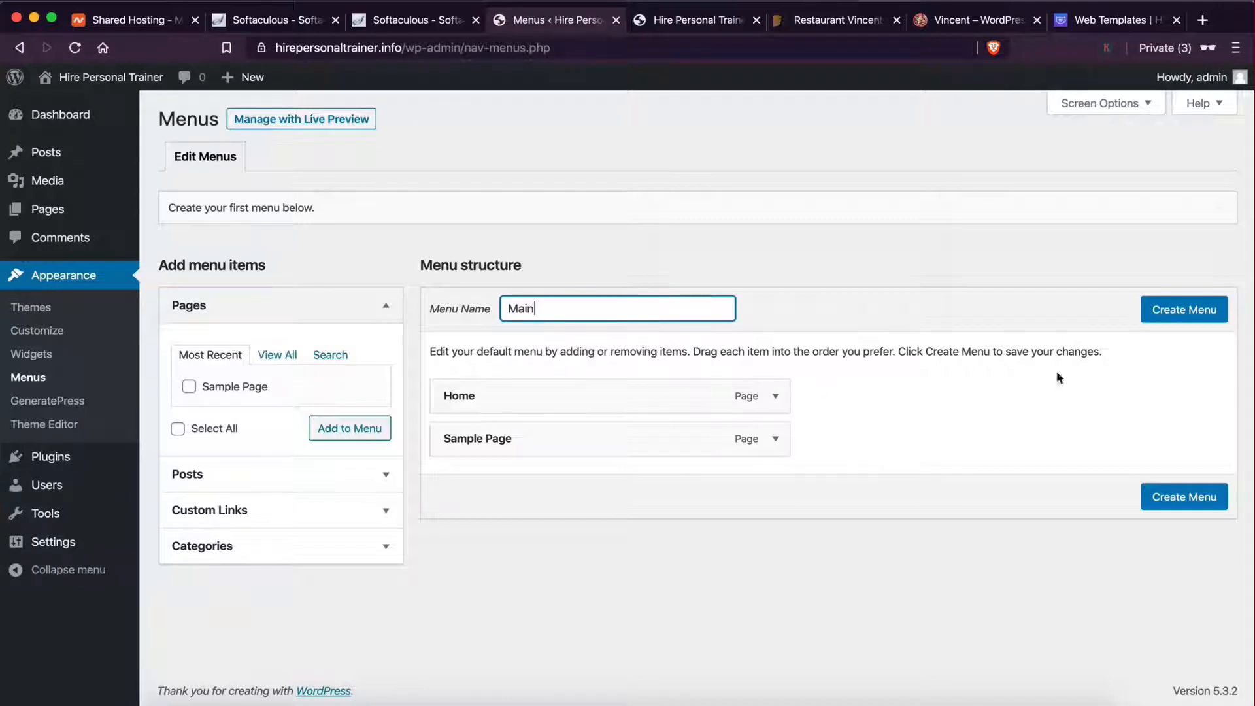
{"action": "left_click", "coordinate": [1200, 313]}
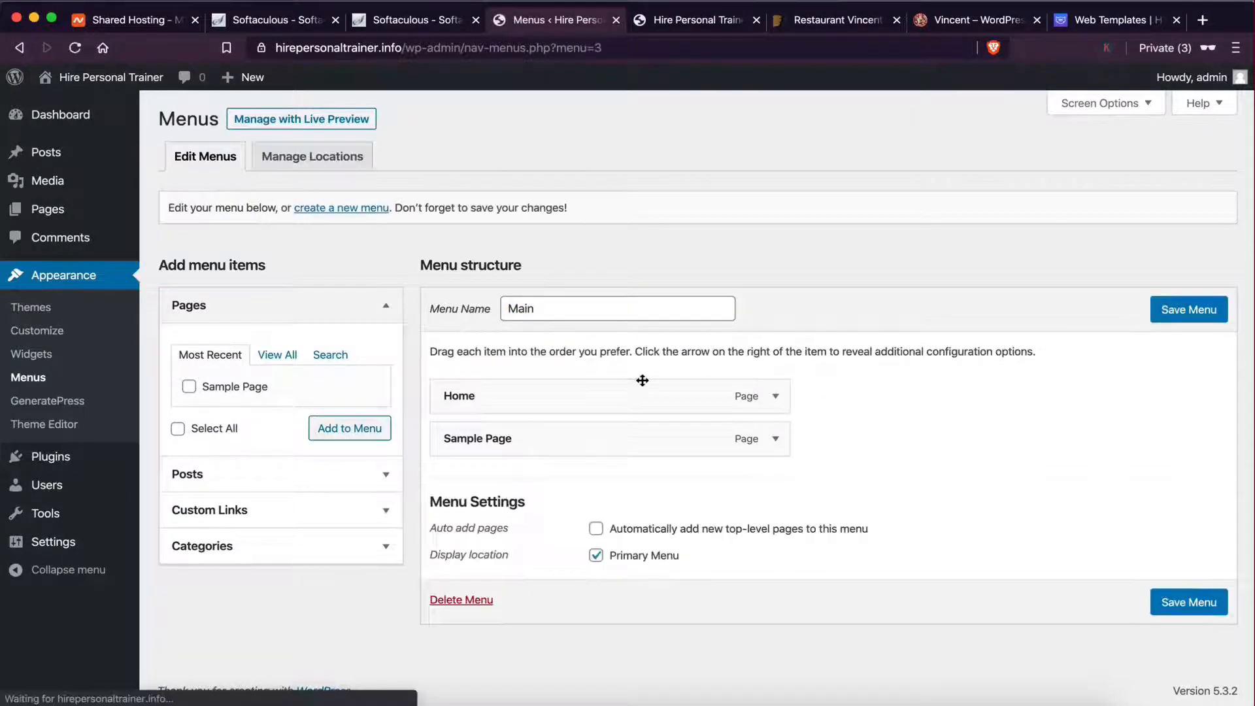
- Remove the Sample Page item from the Main menu and save the menu
{"action": "left_click", "coordinate": [776, 440]}
{"action": "left_click", "coordinate": [460, 591]}
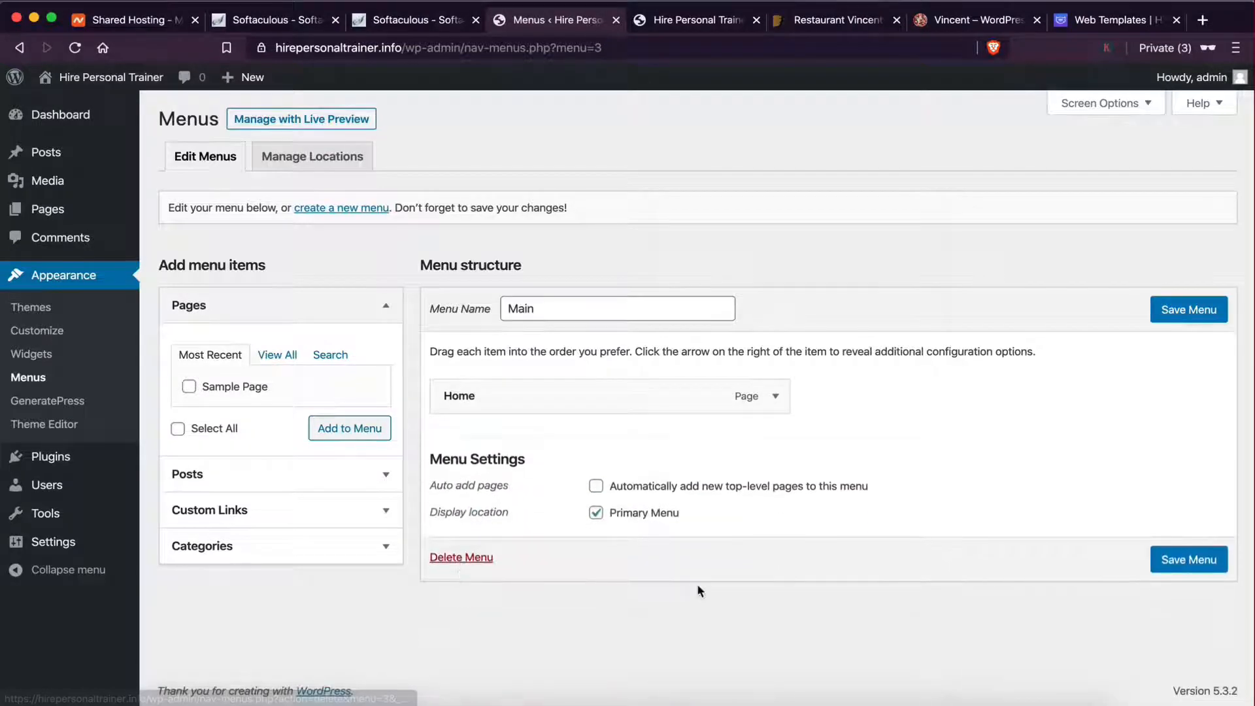
{"action": "left_click", "coordinate": [1187, 311]}
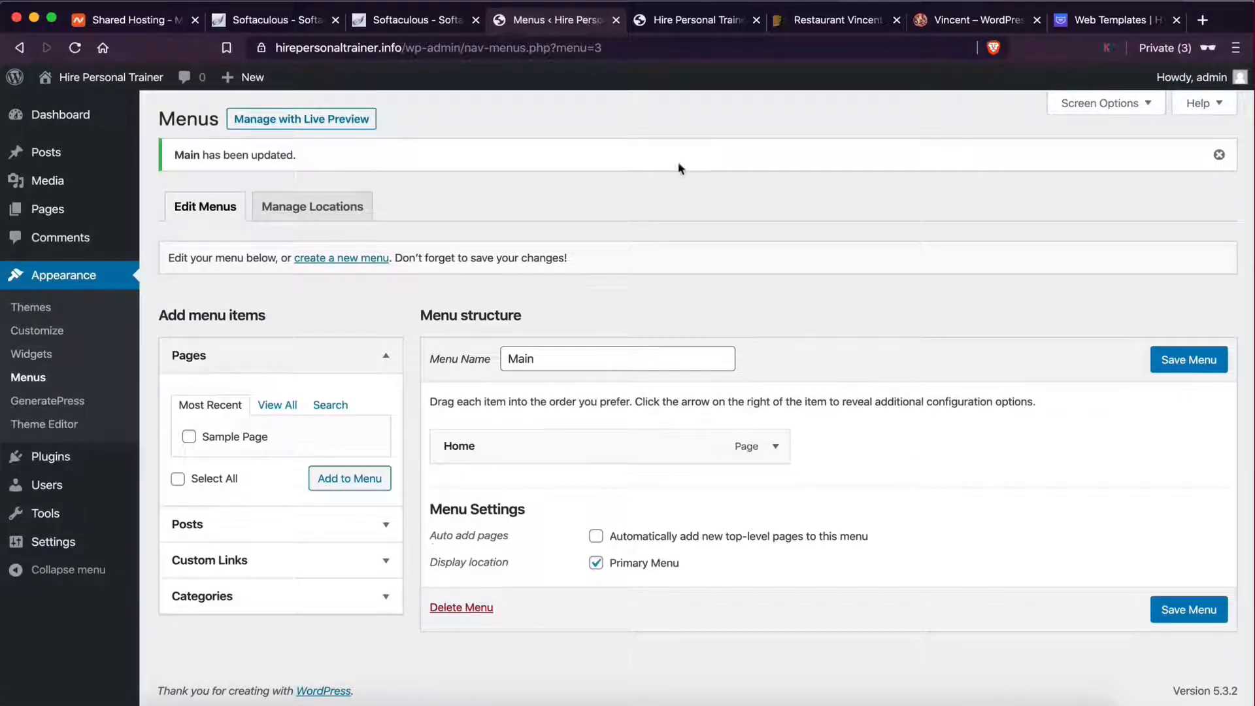
- Compare the live site's navigation bar with the saved menu structure and return to the Menus page
{"action": "left_click", "coordinate": [692, 29]}
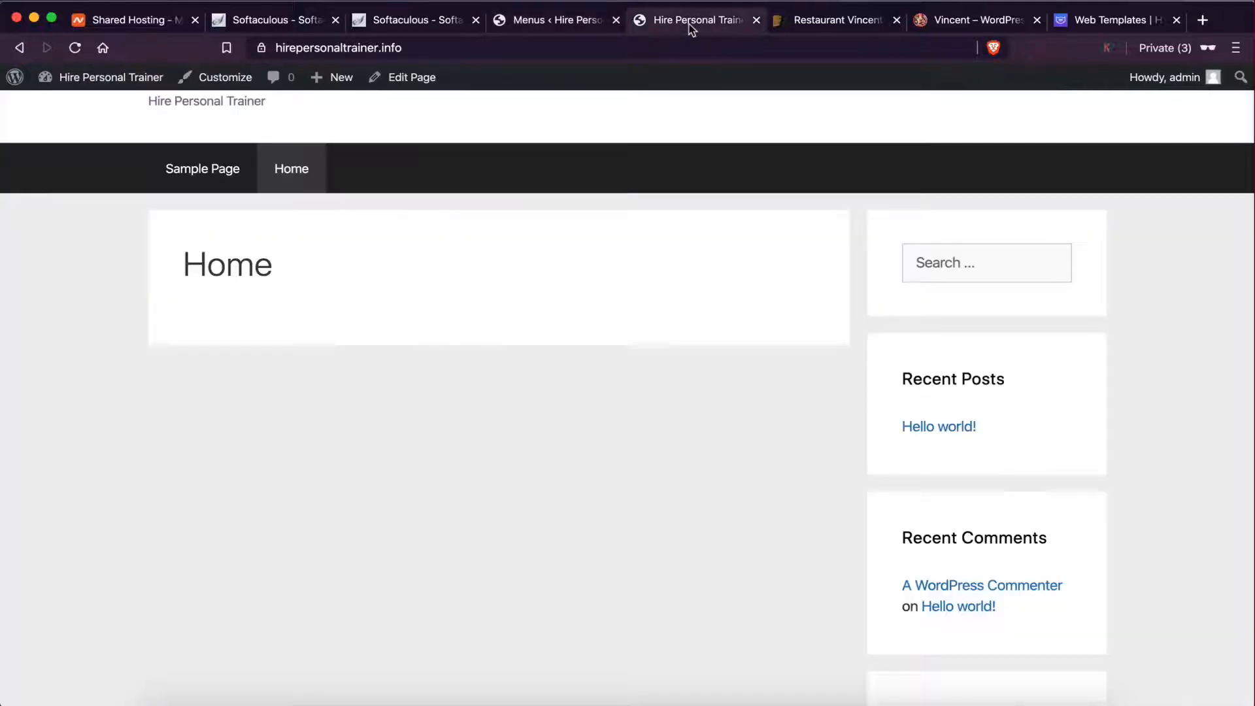
{"action": "left_click", "coordinate": [586, 28]}
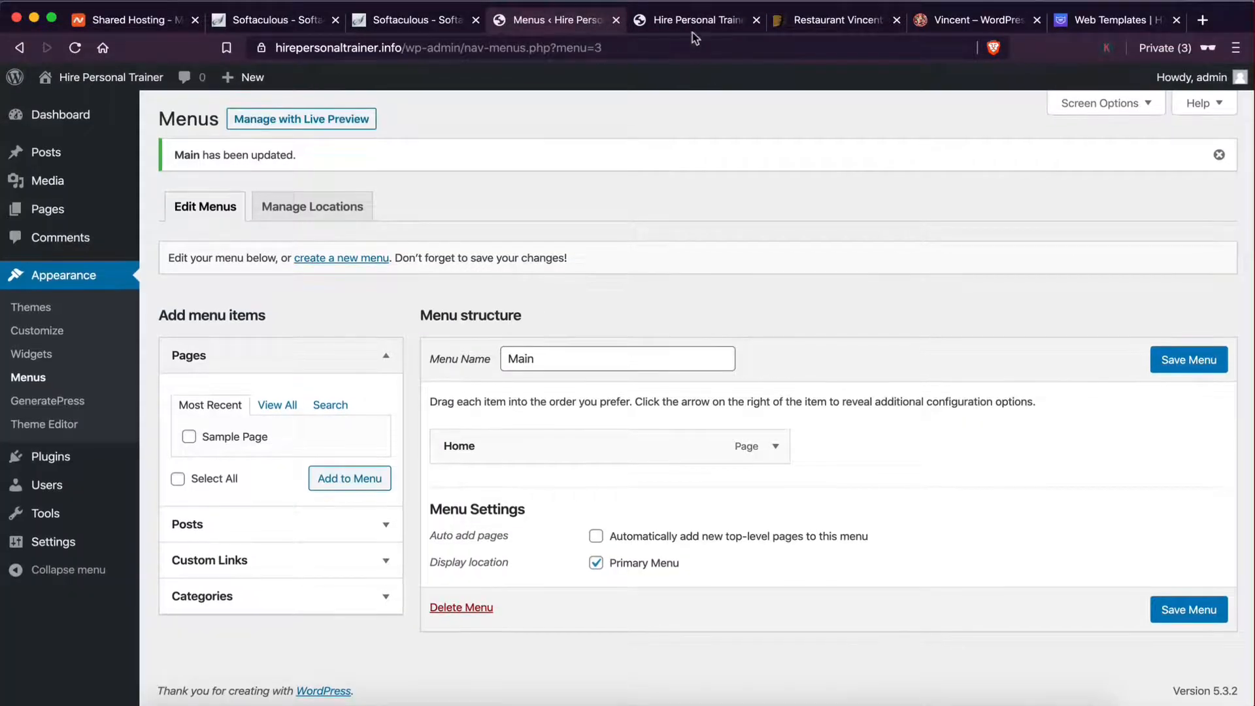
{"action": "left_click", "coordinate": [692, 31]}
{"action": "left_click", "coordinate": [582, 26]}
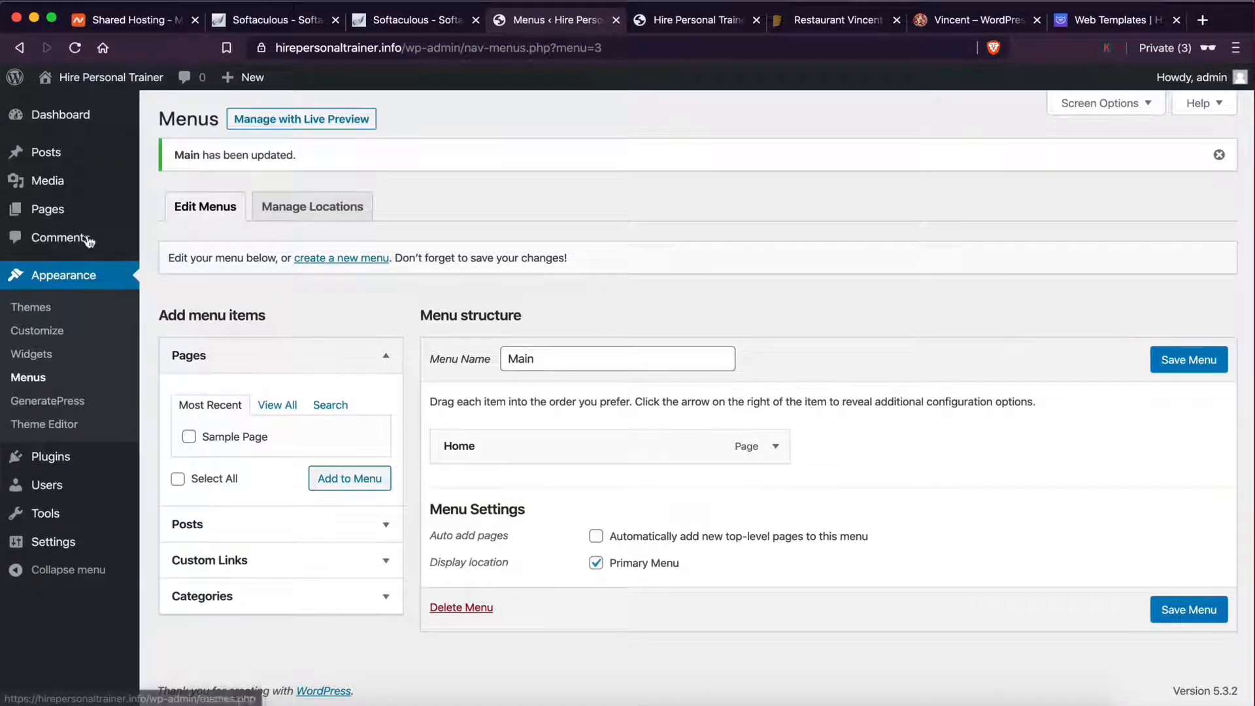
- Add a new page titled "Contact Us" and publish it
{"action": "left_click", "coordinate": [49, 216]}
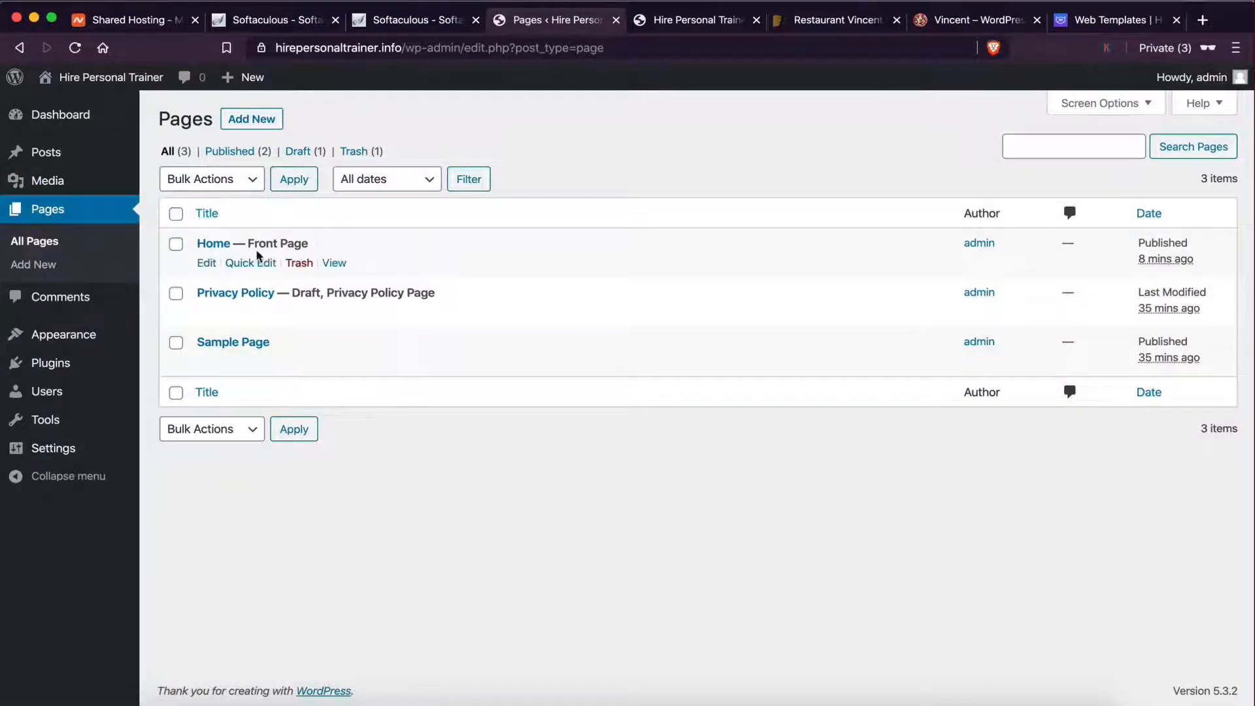
{"action": "left_click", "coordinate": [252, 121]}
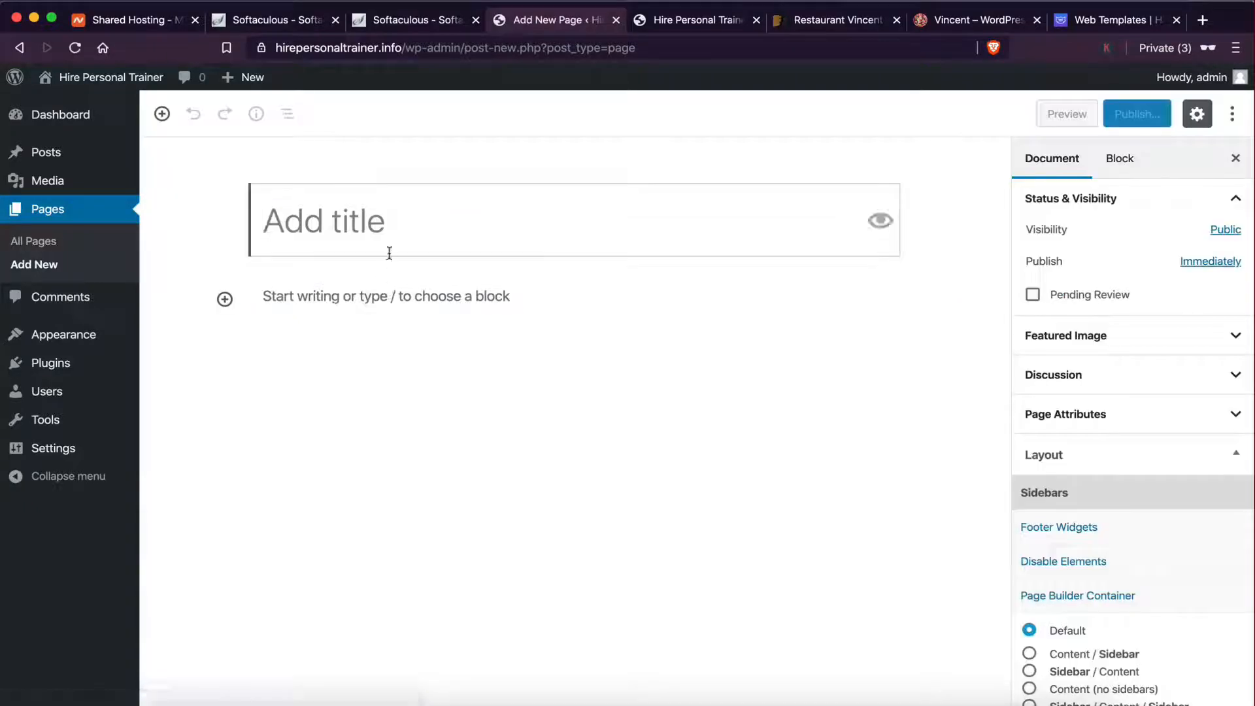
{"action": "type", "text": "Contact Us"}
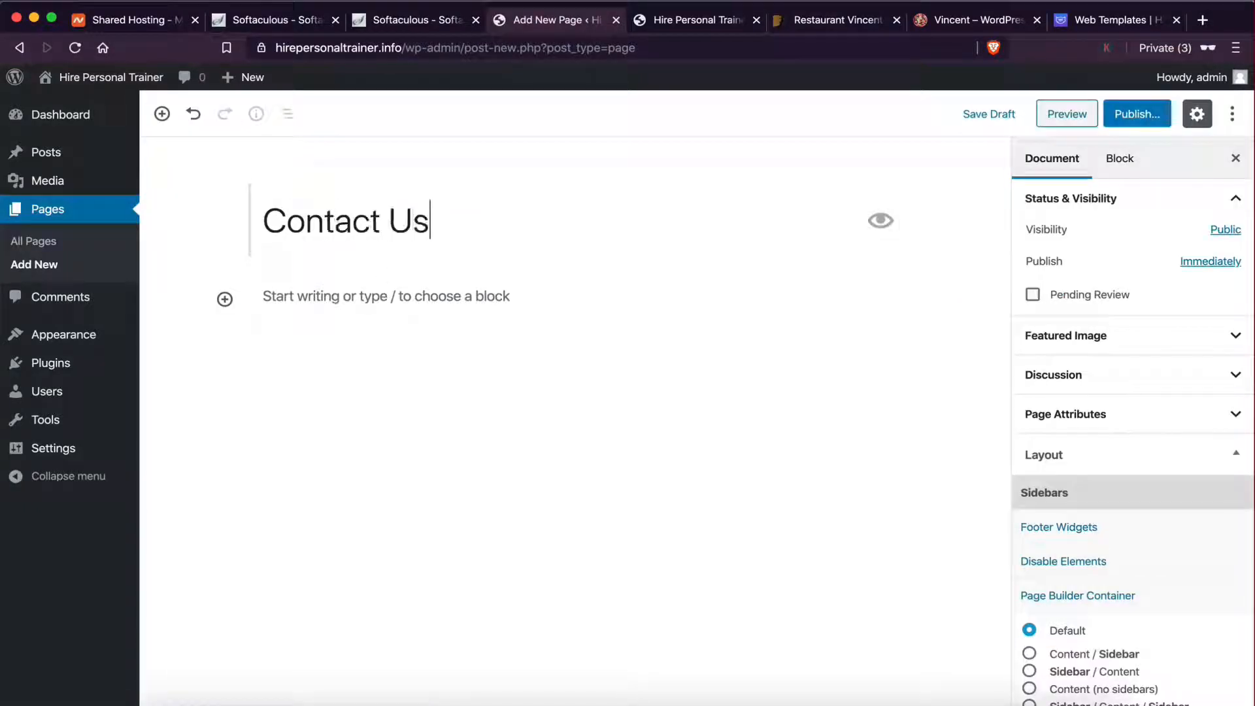
{"action": "left_click", "coordinate": [1127, 122]}
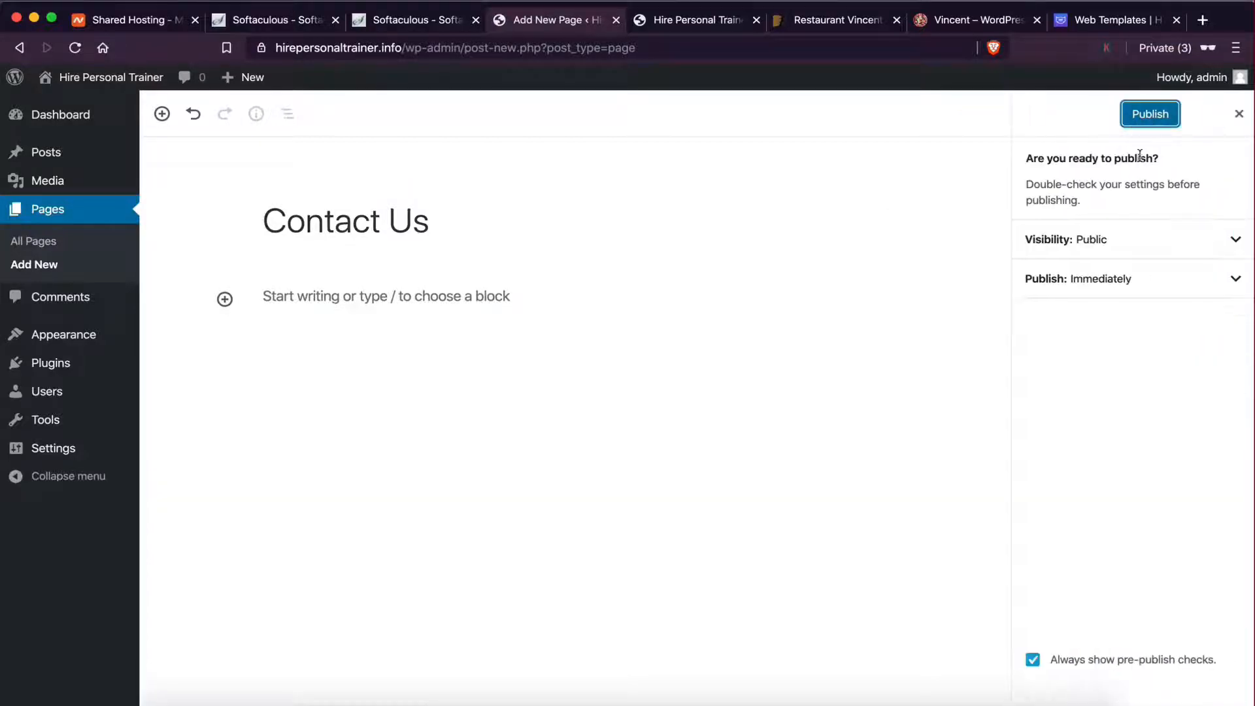
{"action": "left_click", "coordinate": [1141, 116]}
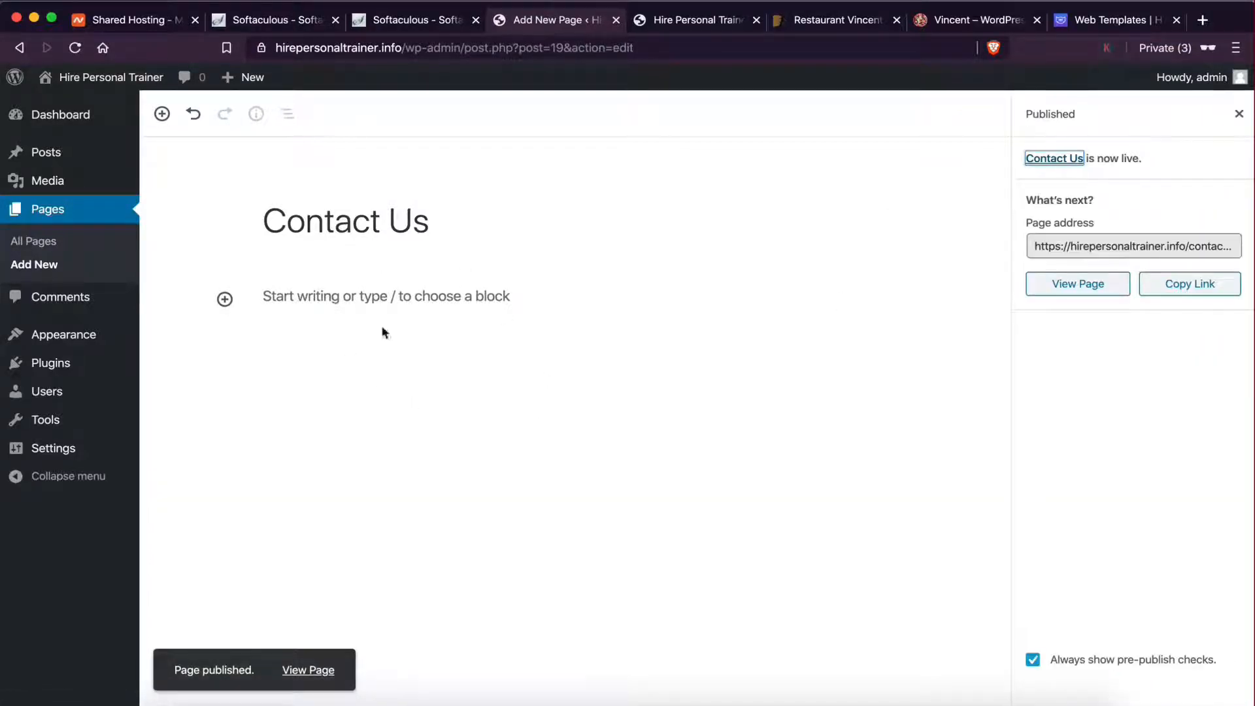
{"action": "left_click", "coordinate": [333, 294]}
{"action": "type", "text": "kjd"}
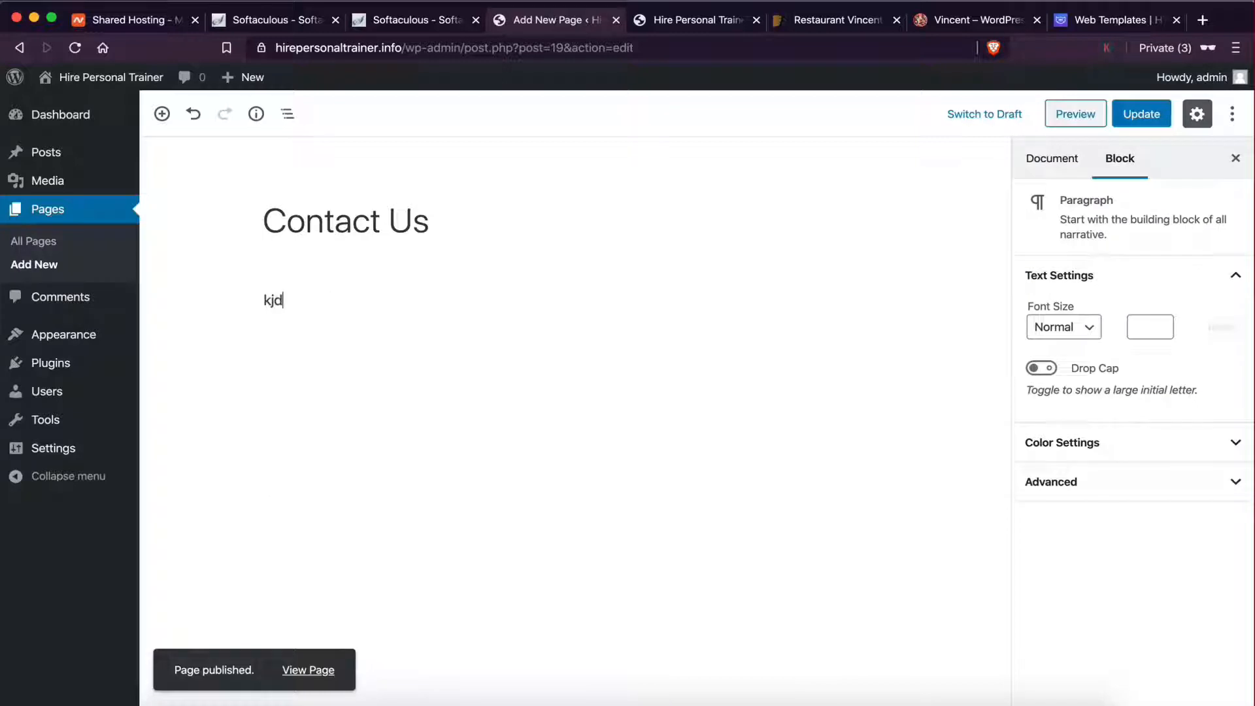
{"action": "key", "text": "Return"}
{"action": "key", "text": "Return"}
{"action": "key", "text": "BackSpace"}
{"action": "key", "text": "BackSpace"}
- Update the Contact Us page and return to the list of all pages
{"action": "left_click", "coordinate": [42, 212]}
{"action": "left_click", "coordinate": [737, 254]}
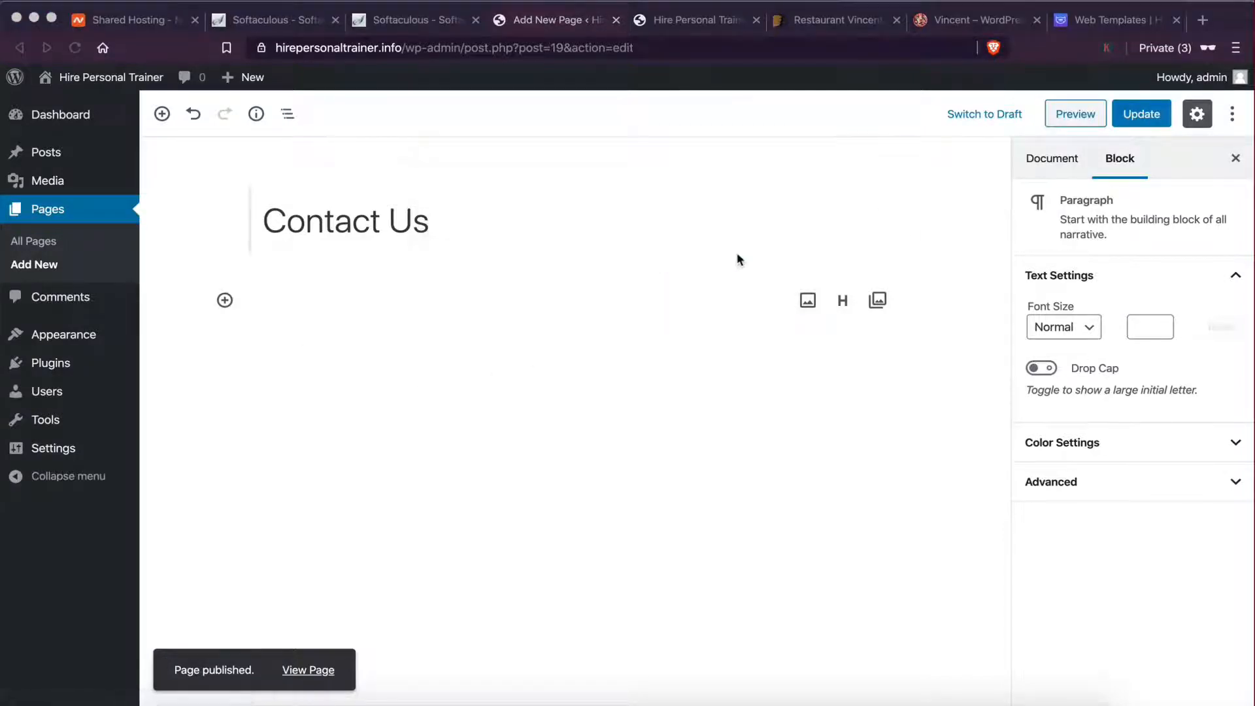
{"action": "left_click", "coordinate": [1141, 115]}
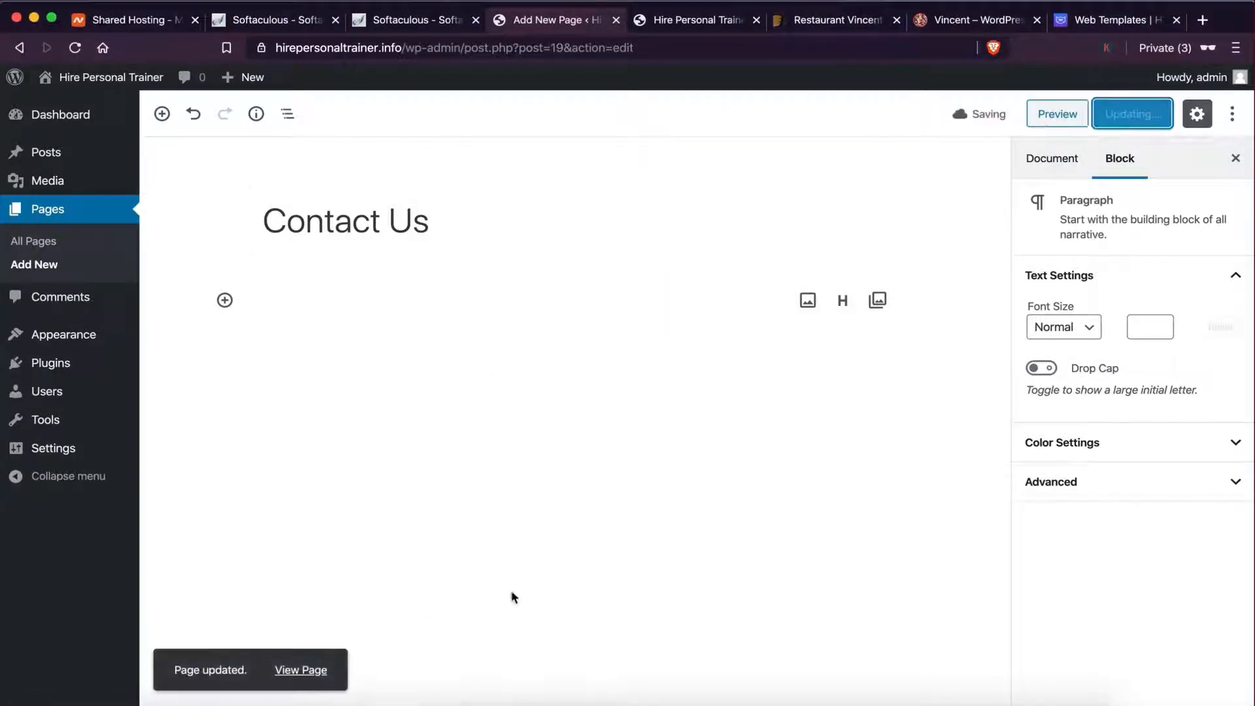
{"action": "left_click", "coordinate": [46, 239]}
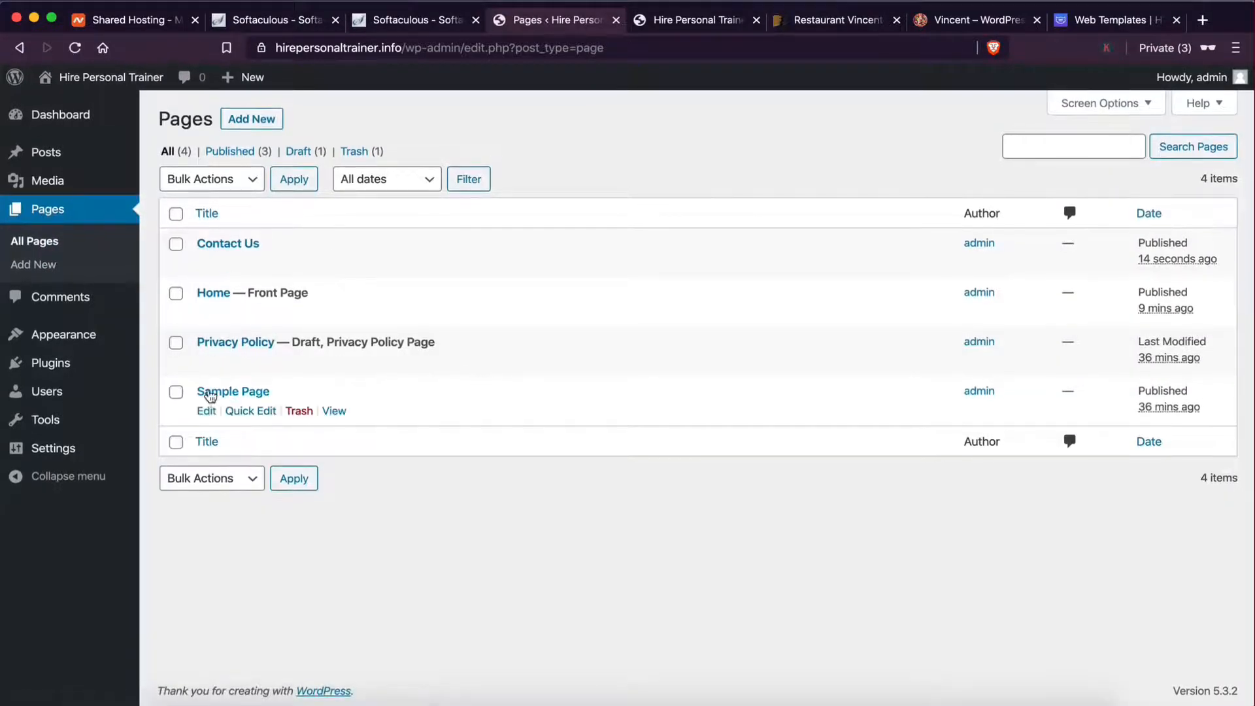
- Add a new page titled "About Us" and publish it
{"action": "left_click", "coordinate": [240, 119]}
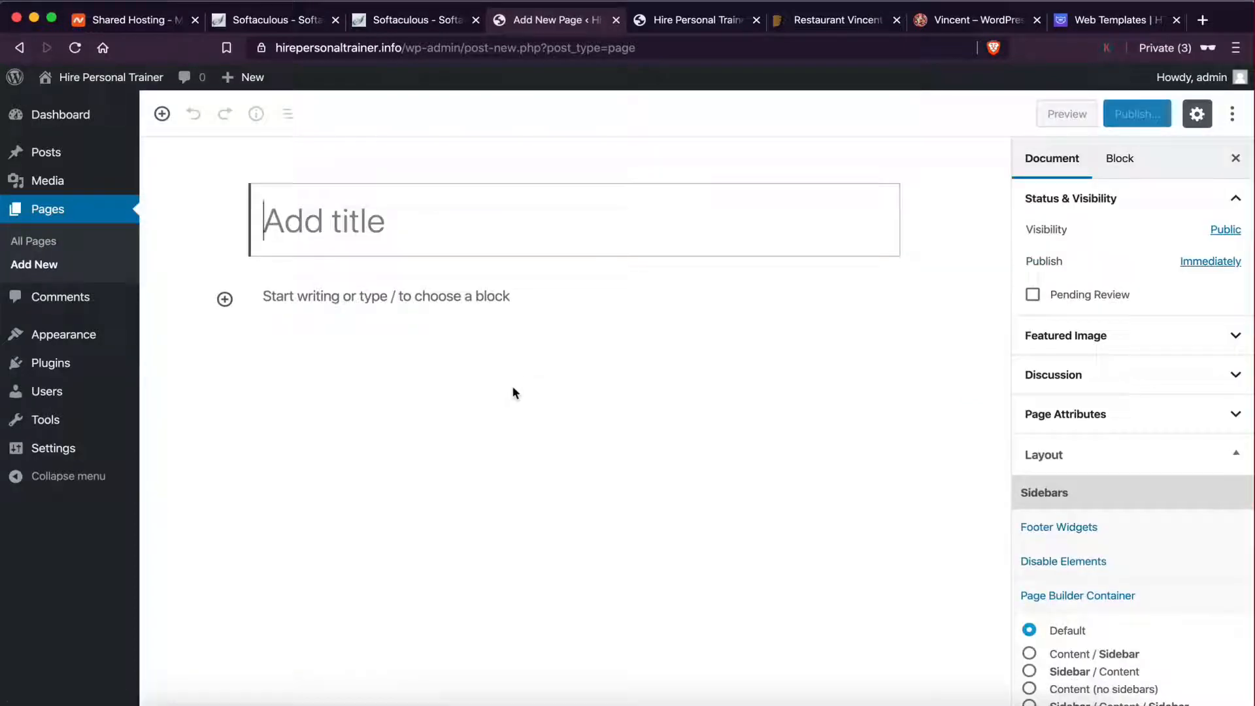
{"action": "type", "text": "About Us"}
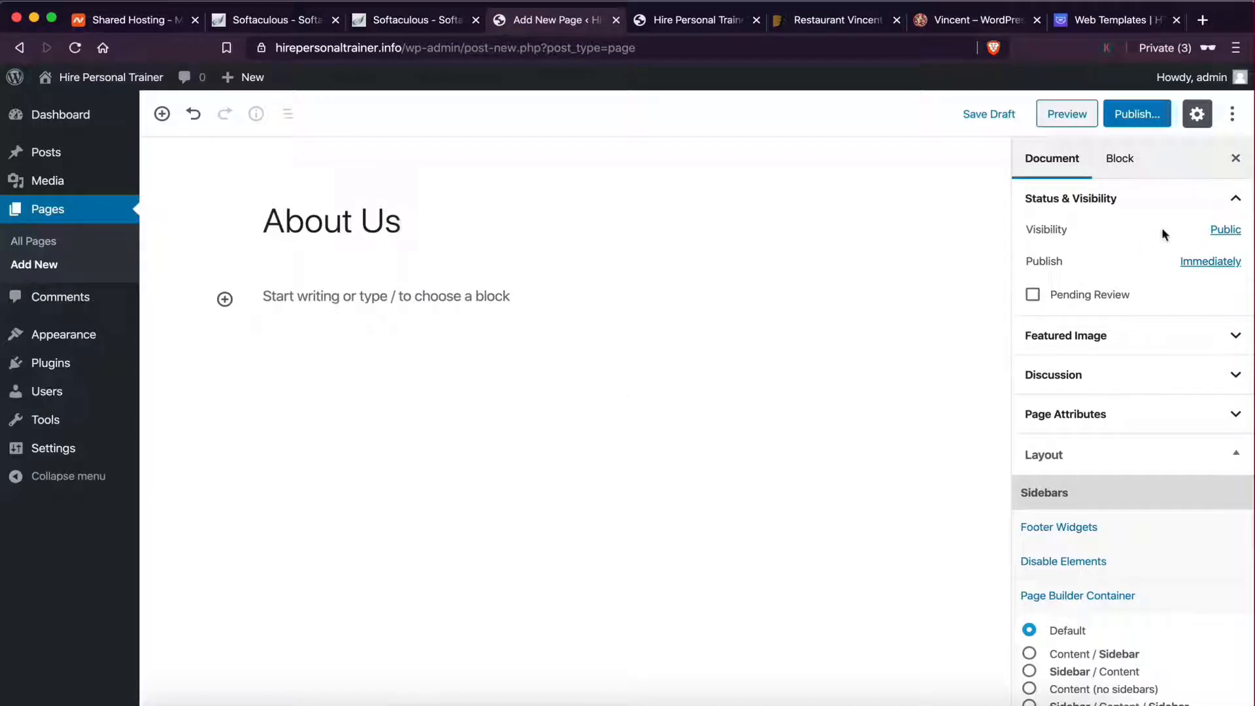
{"action": "left_click", "coordinate": [1137, 114]}
{"action": "left_click", "coordinate": [1131, 117]}
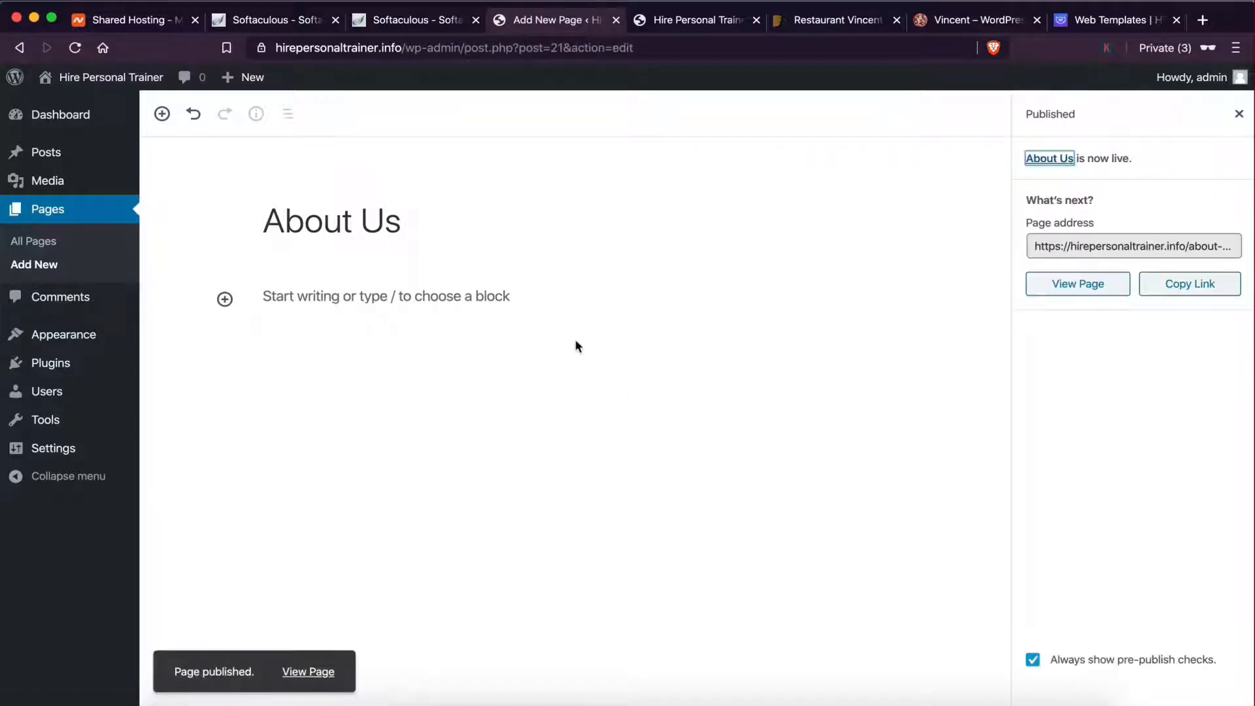
- Move the Sample Page to the trash from the list of all pages
{"action": "left_click", "coordinate": [41, 227]}
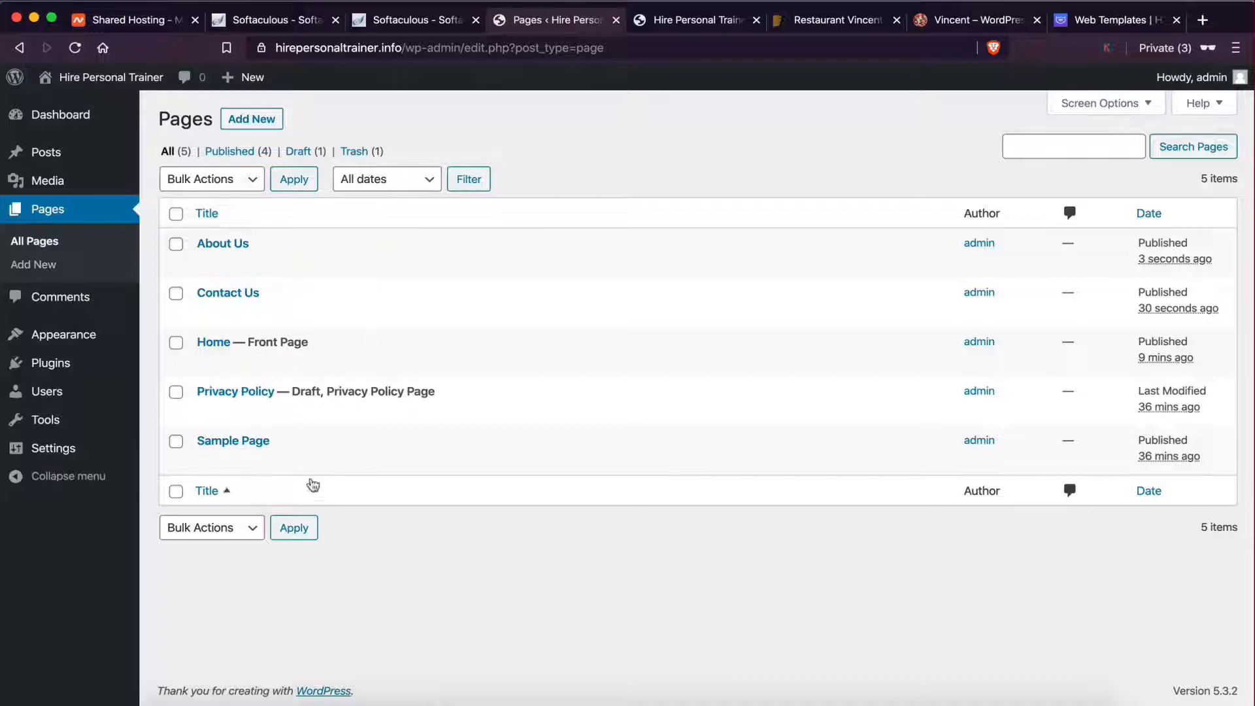
{"action": "left_click", "coordinate": [300, 462]}
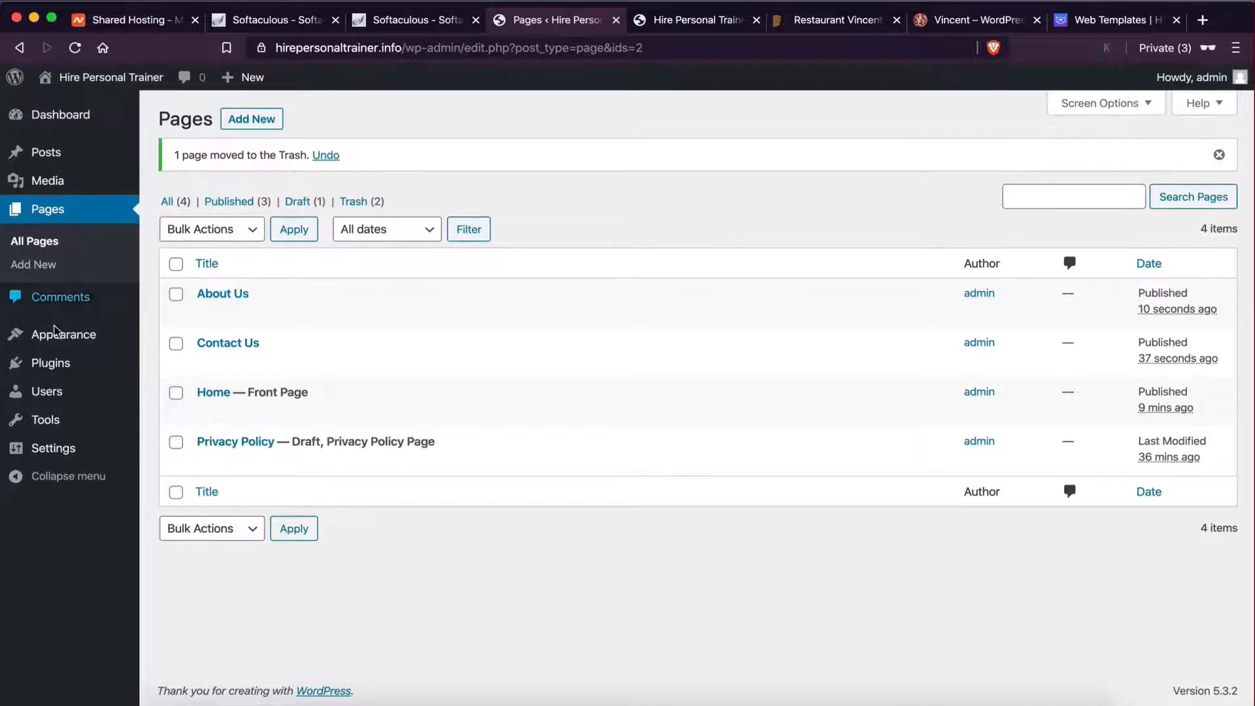
- Add the About Us and Contact Us pages to the Main menu and save the menu
{"action": "mouse_move", "coordinate": [56, 335]}
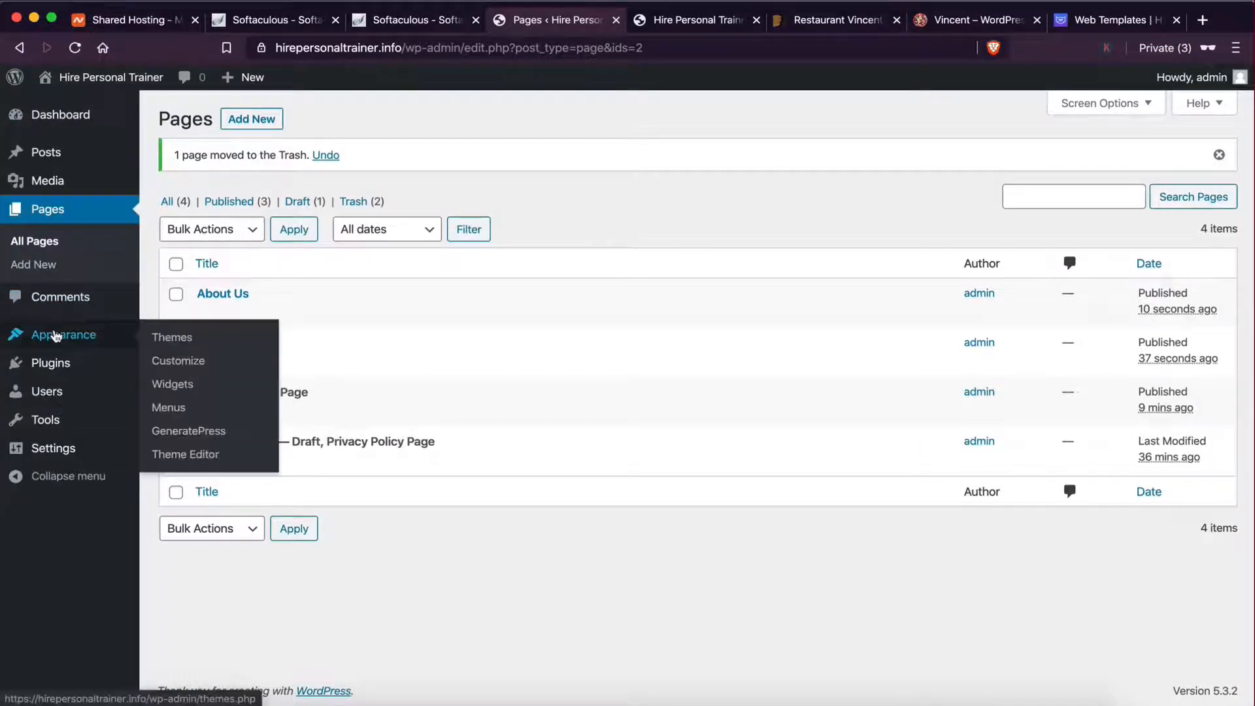
{"action": "left_click", "coordinate": [162, 408]}
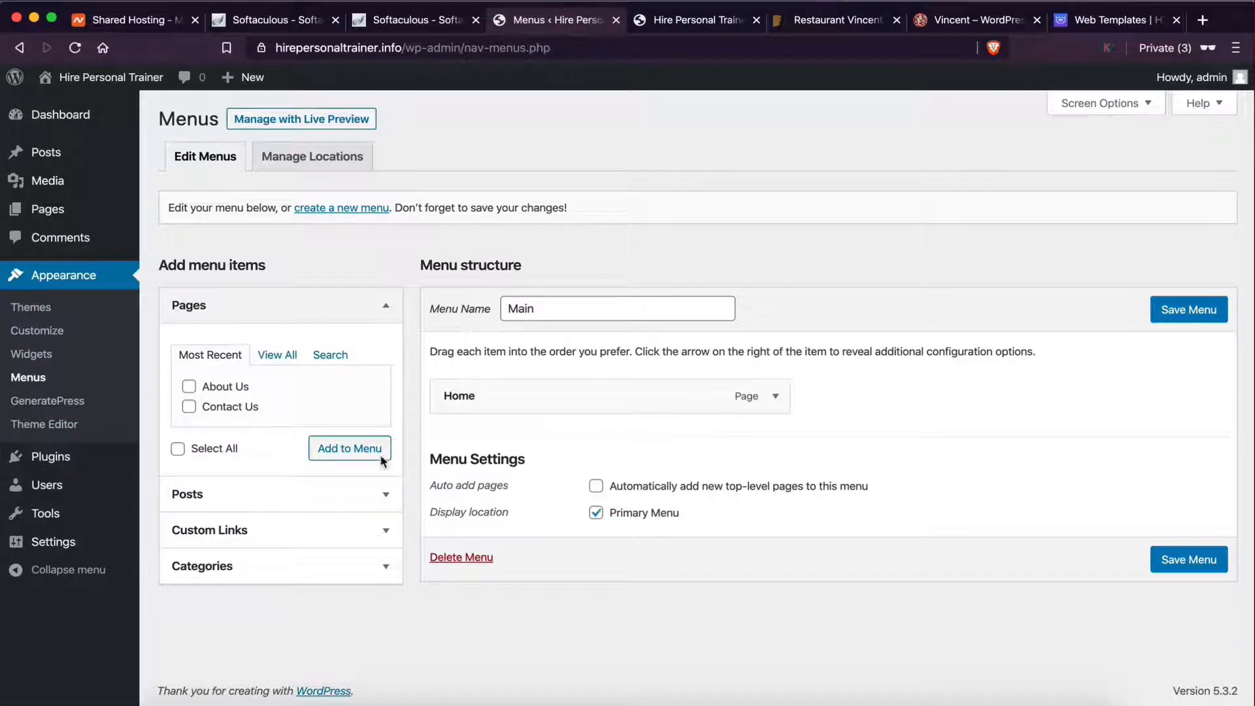
{"action": "left_click", "coordinate": [189, 389]}
{"action": "left_click", "coordinate": [189, 406]}
{"action": "left_click", "coordinate": [338, 451]}
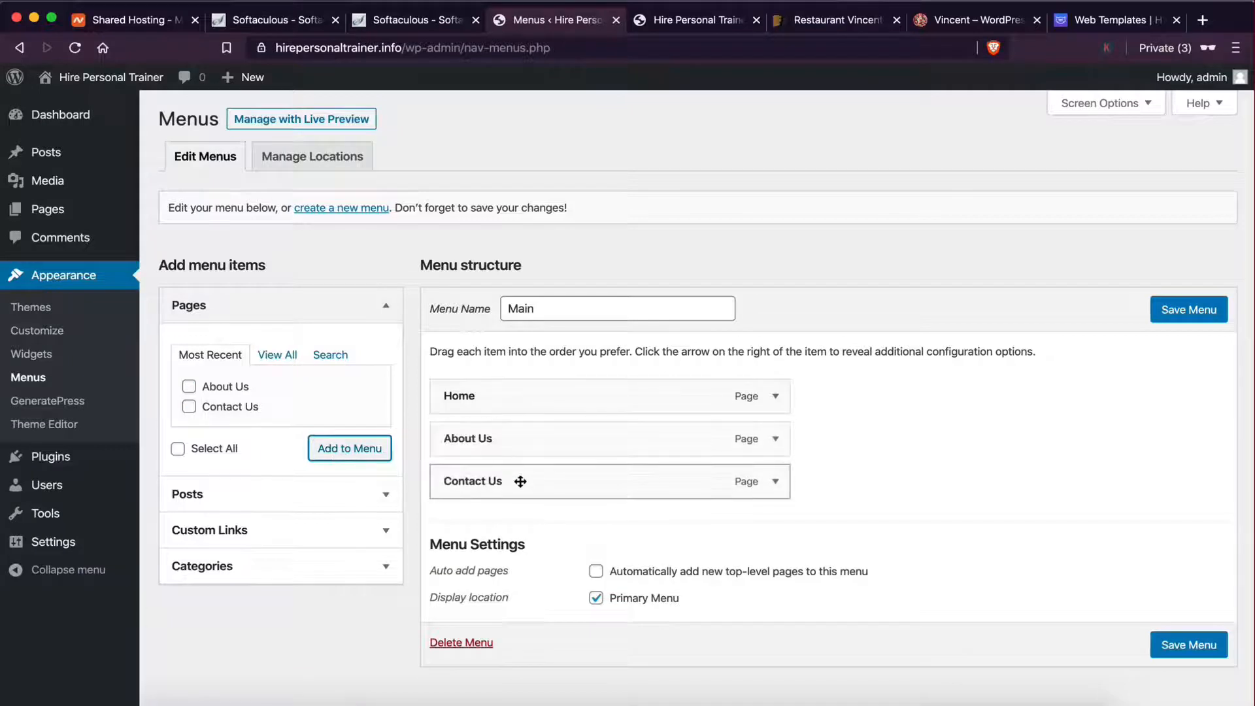
{"action": "double_click", "coordinate": [518, 309]}
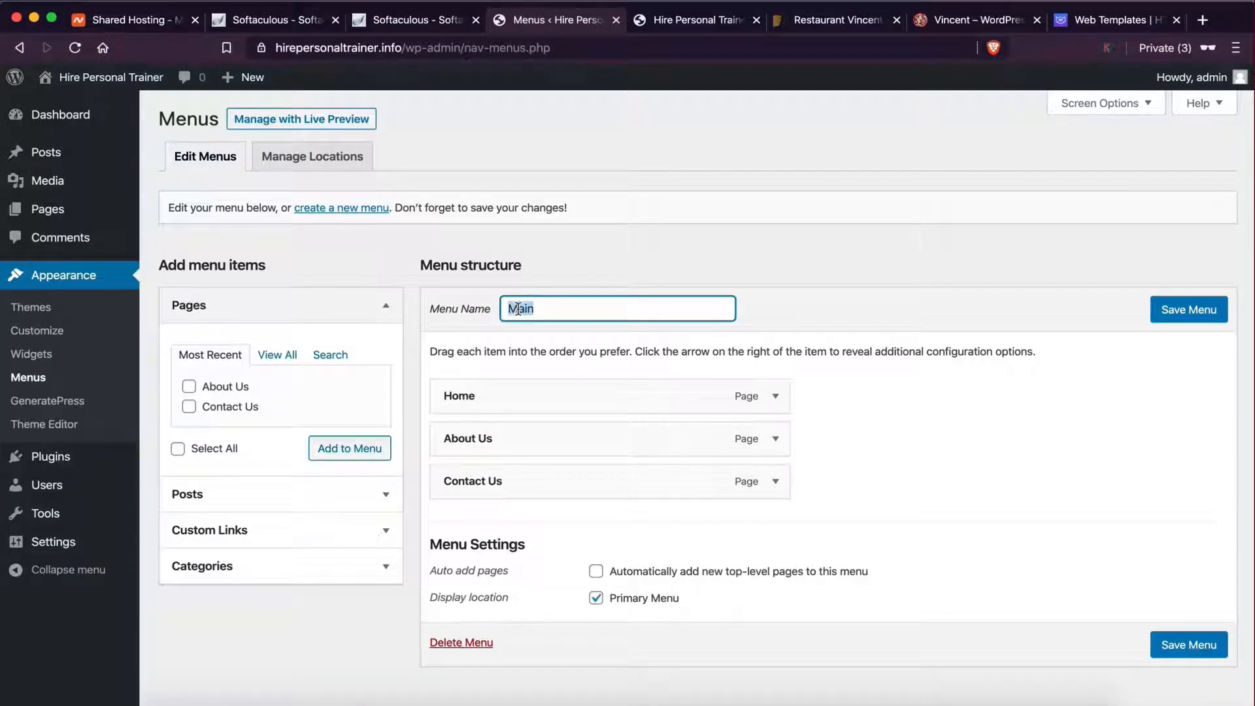
{"action": "left_click", "coordinate": [543, 309]}
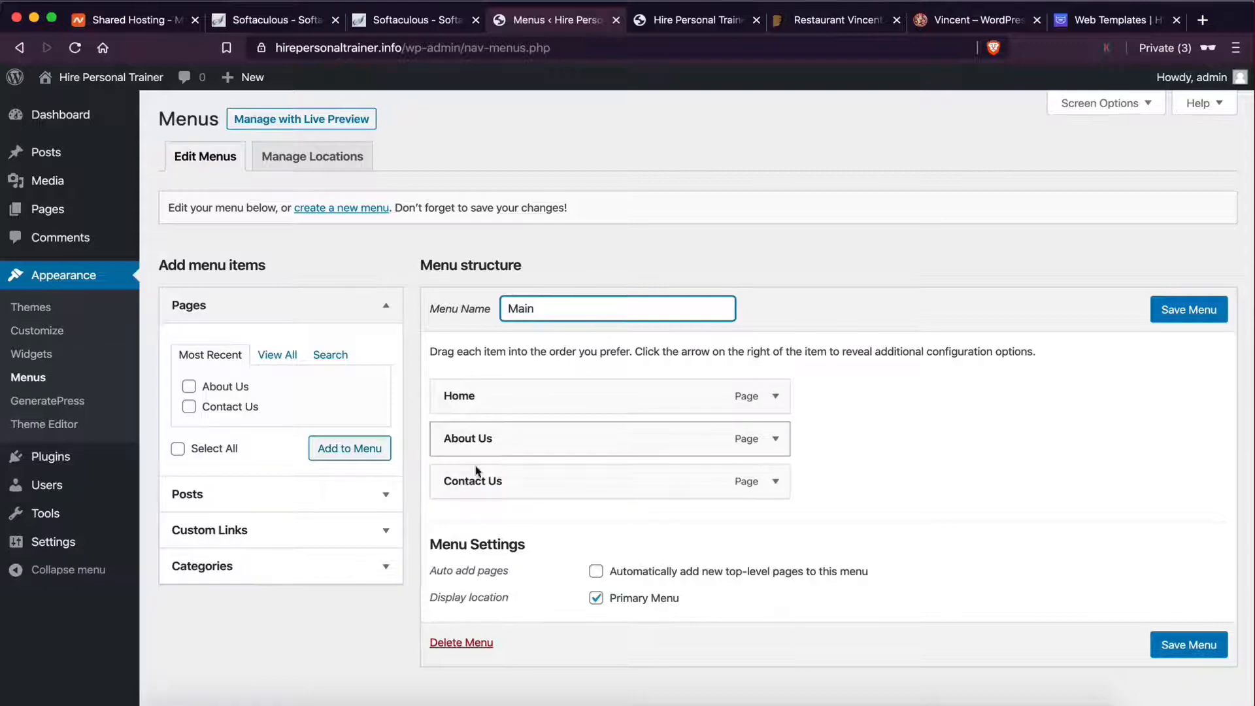
{"action": "left_click", "coordinate": [1174, 310]}
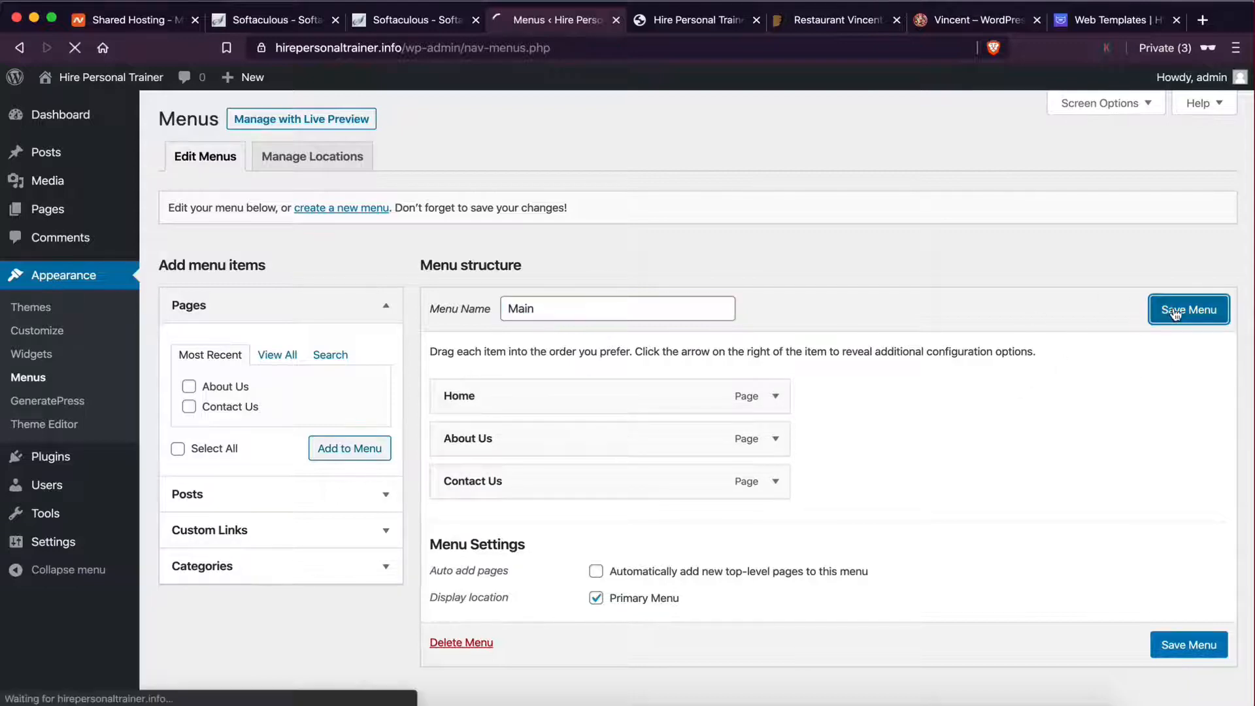
- Reload the live site and check its navigation by visiting the Contact Us and Home pages
{"action": "left_click", "coordinate": [698, 21]}
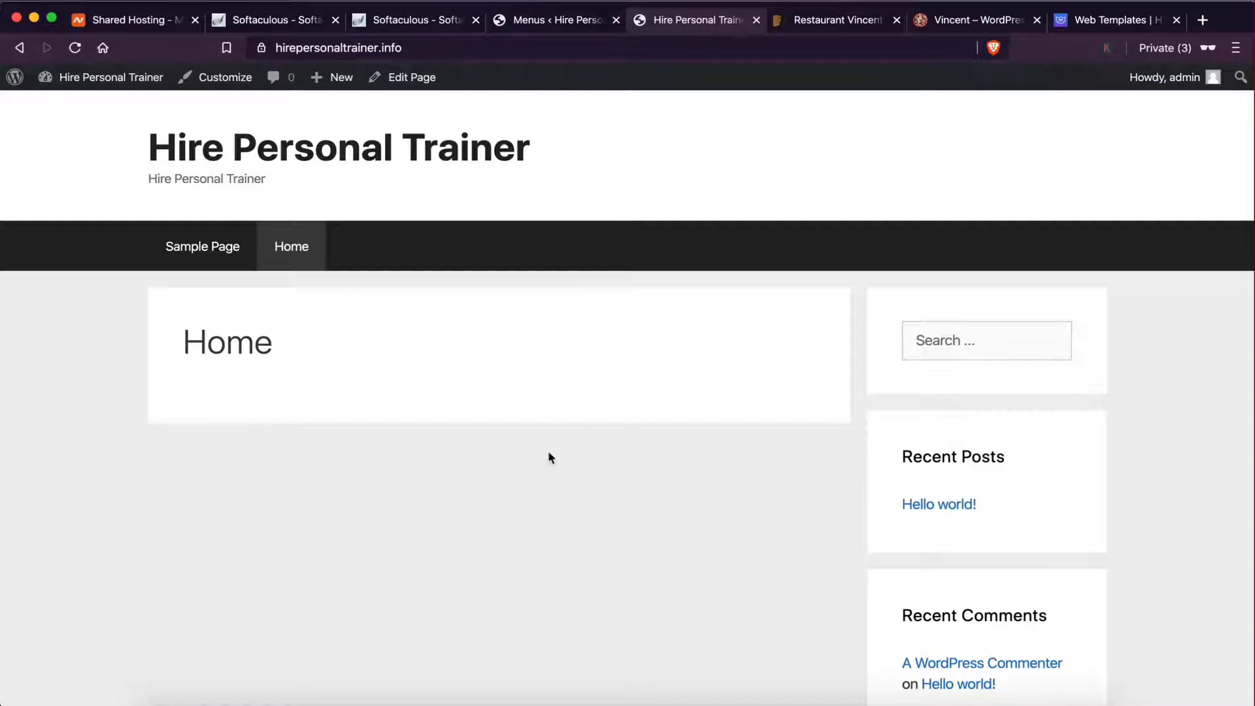
{"action": "key", "text": "super+r"}
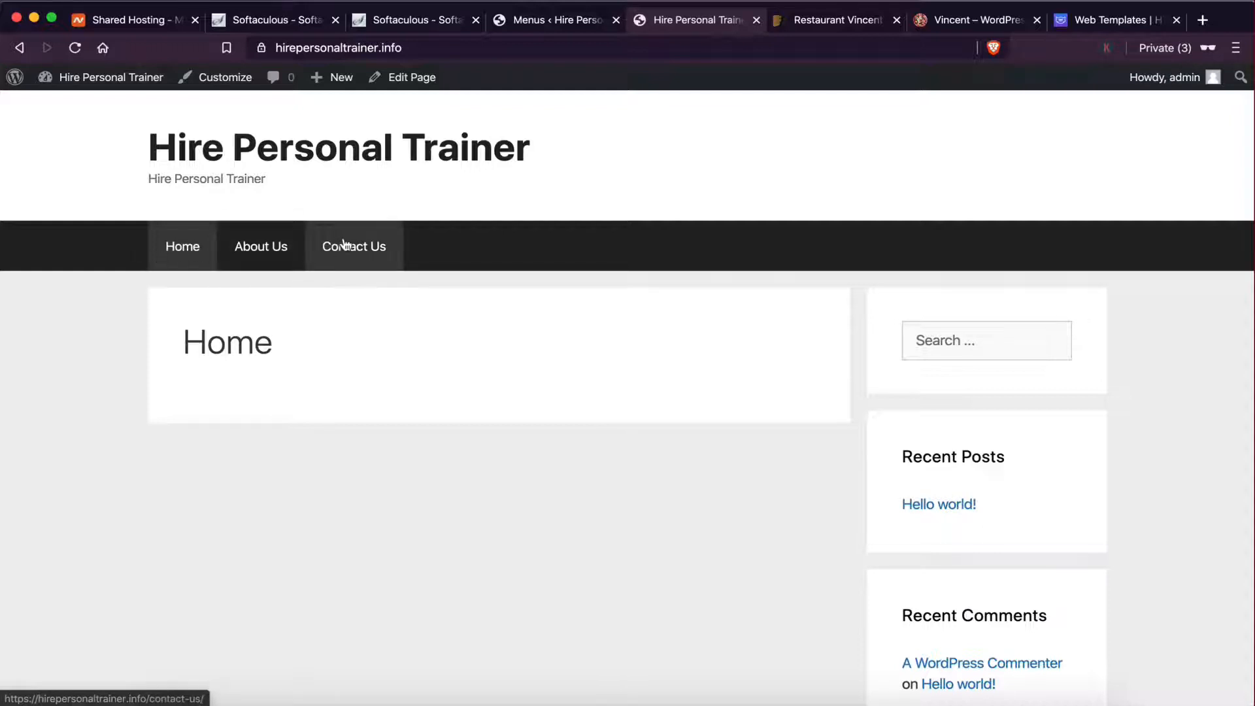
{"action": "scroll", "coordinate": [487, 335], "scroll_direction": "down", "scroll_amount": 1}
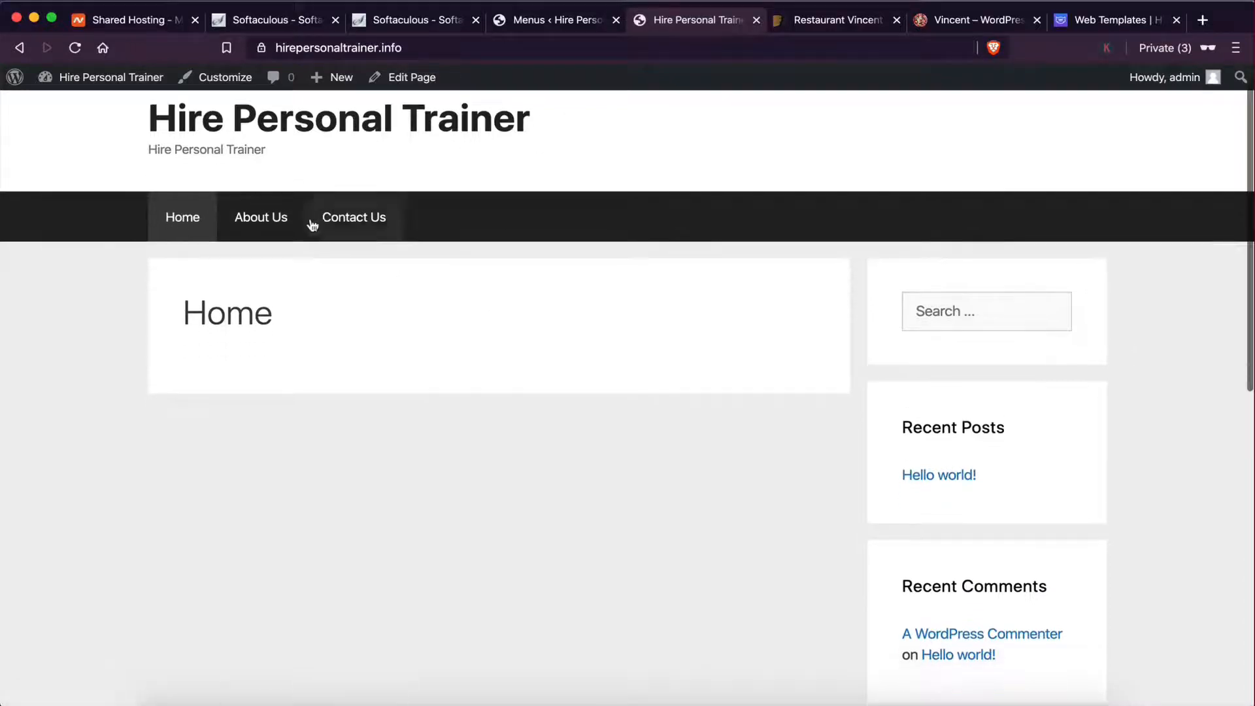
{"action": "left_click", "coordinate": [274, 231]}
{"action": "left_click", "coordinate": [350, 247]}
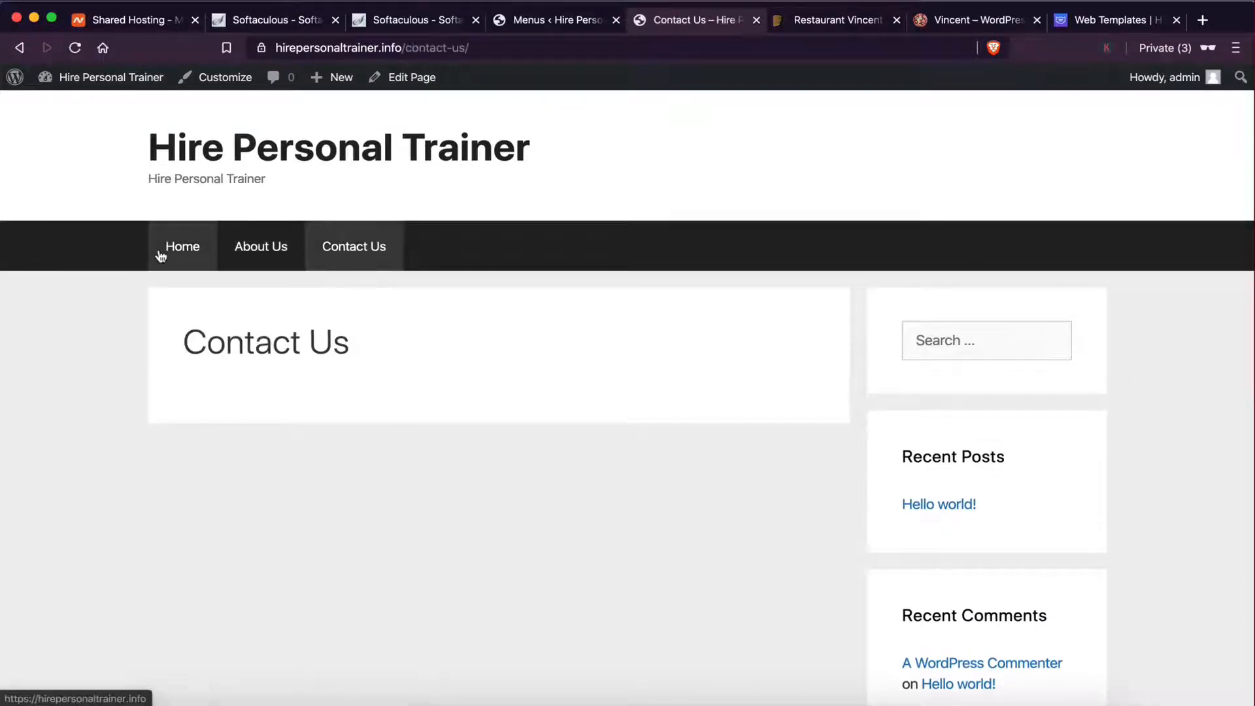
{"action": "left_click", "coordinate": [183, 246]}
{"action": "left_click", "coordinate": [557, 19]}
{"action": "scroll", "coordinate": [457, 504], "scroll_direction": "down", "scroll_amount": 3}
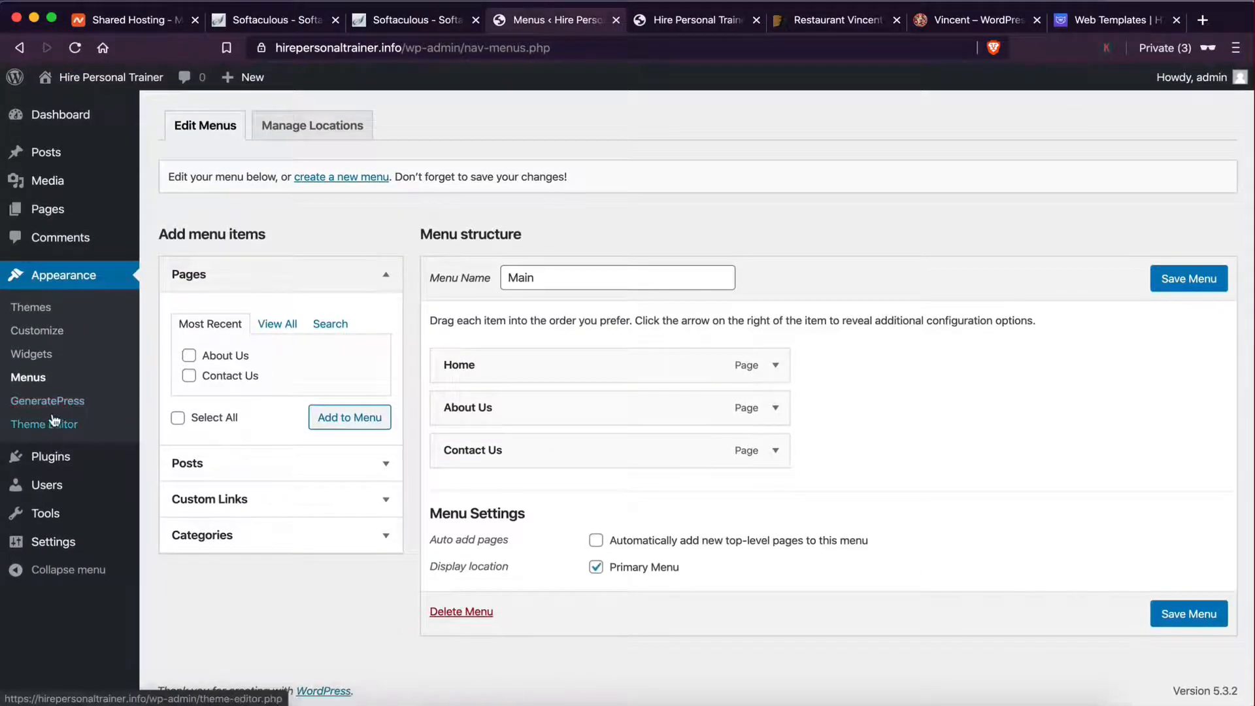
{"action": "left_click", "coordinate": [664, 23]}
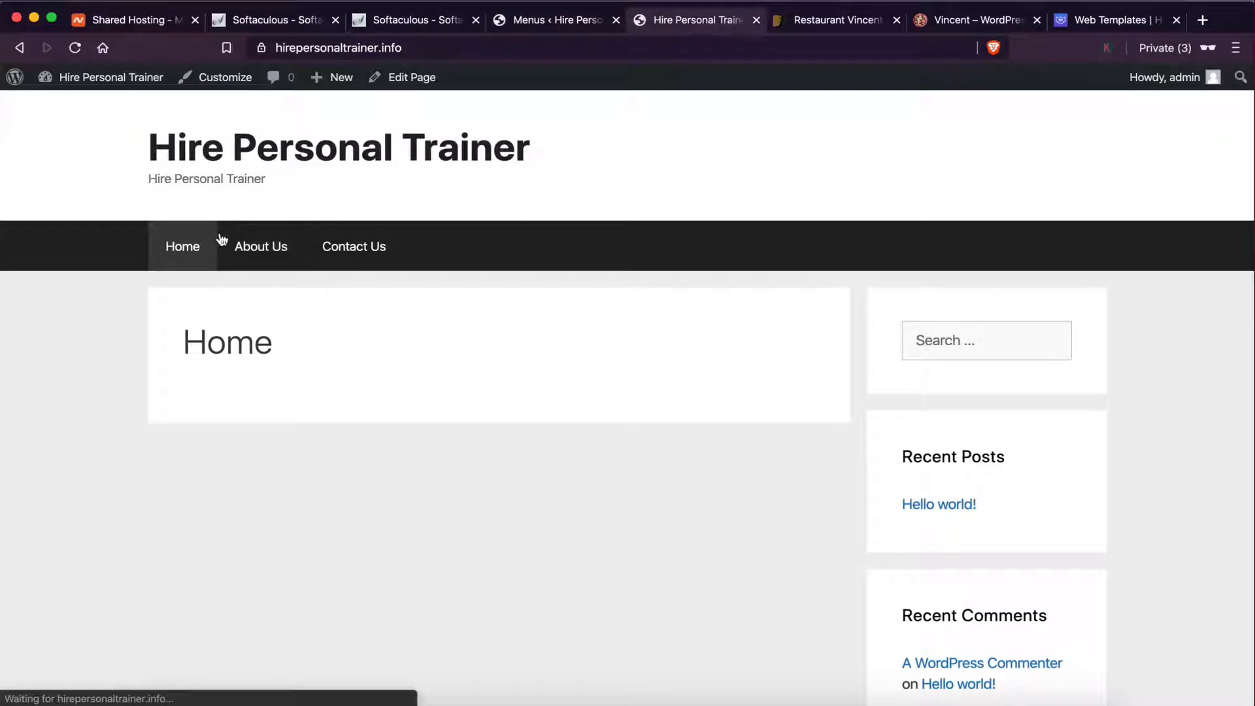
- Delete the preinstalled Akismet Anti-Spam and Hello Dolly plugins from the WordPress site
{"action": "left_click", "coordinate": [556, 20]}
{"action": "scroll", "coordinate": [65, 431], "scroll_direction": "up", "scroll_amount": 2}
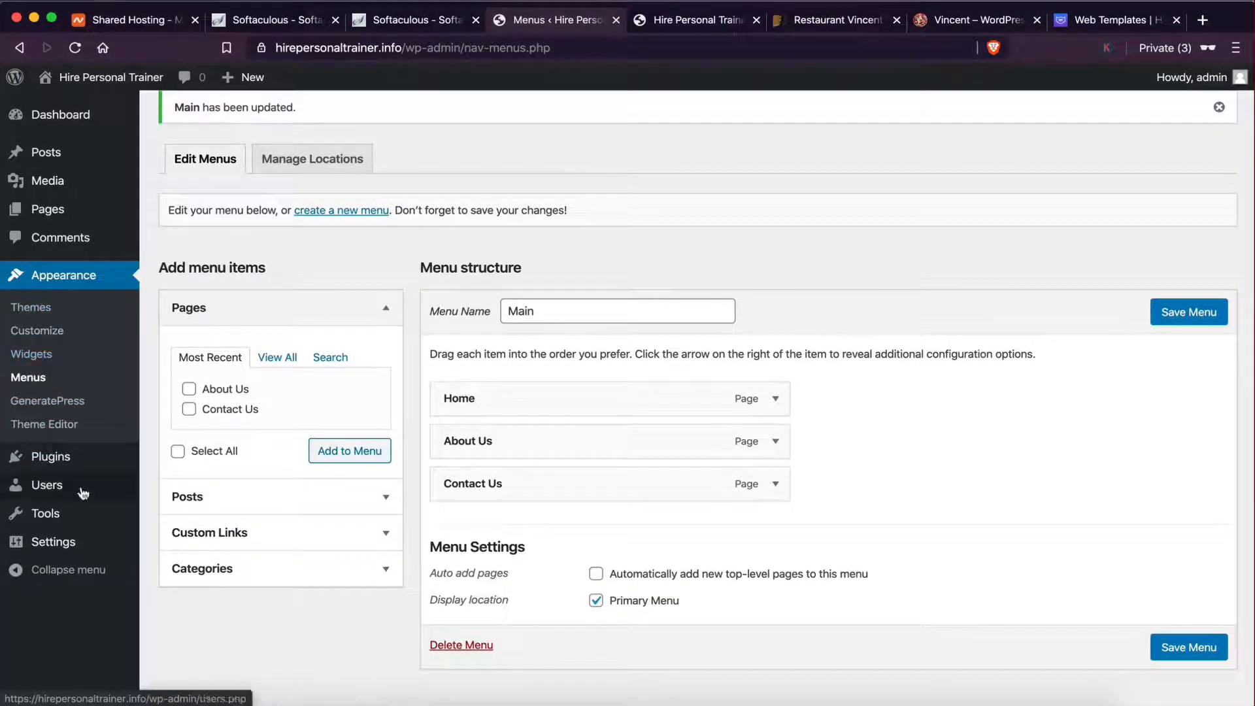
{"action": "scroll", "coordinate": [39, 421], "scroll_direction": "down", "scroll_amount": 1}
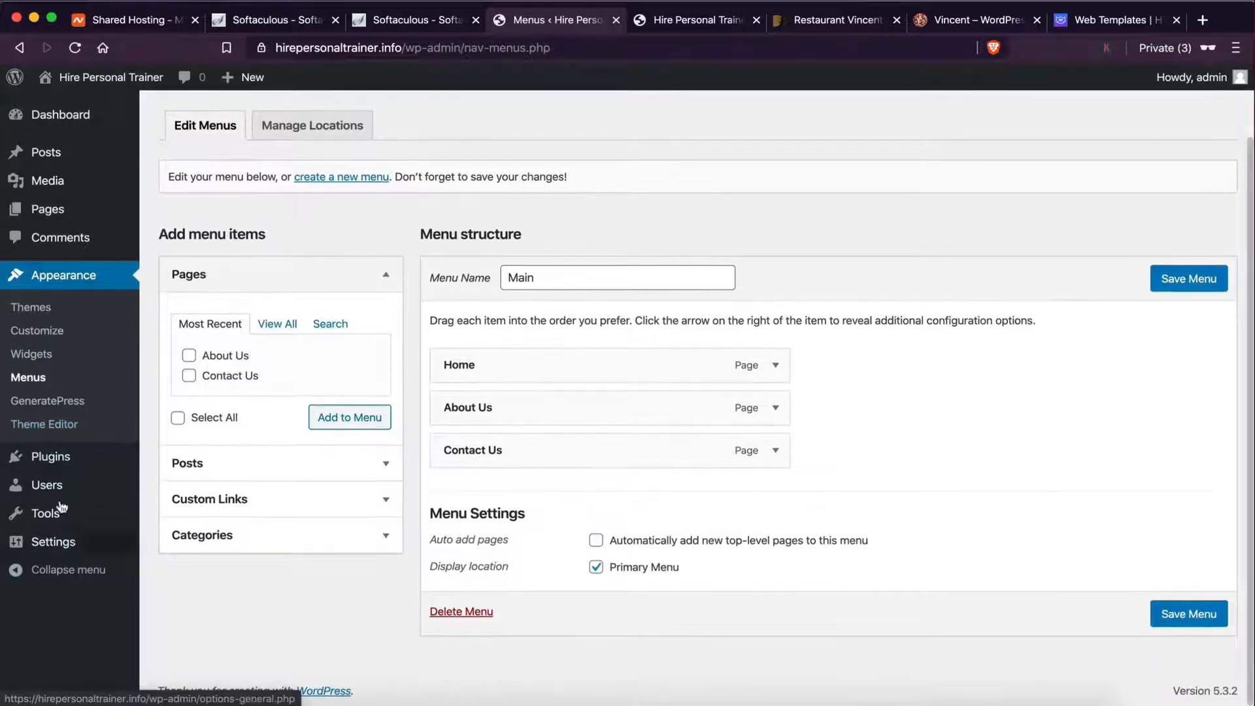
{"action": "mouse_move", "coordinate": [44, 463]}
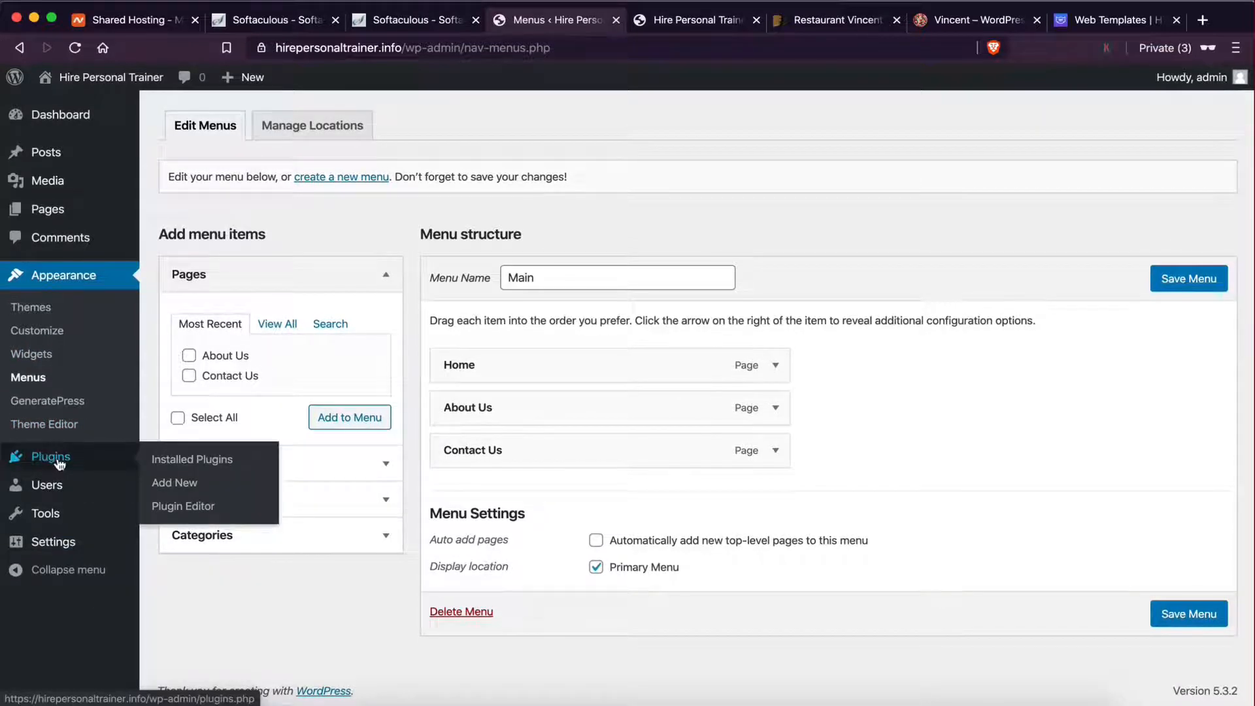
{"action": "left_click", "coordinate": [59, 465]}
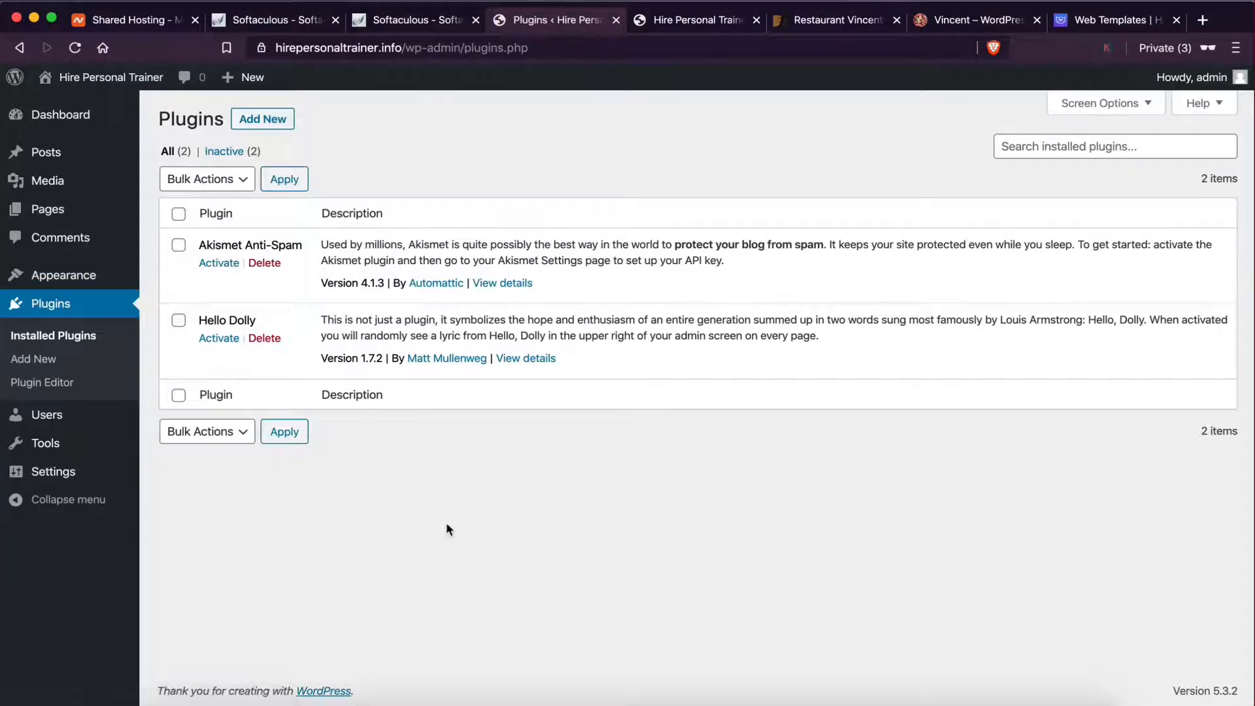
{"action": "left_click", "coordinate": [256, 264]}
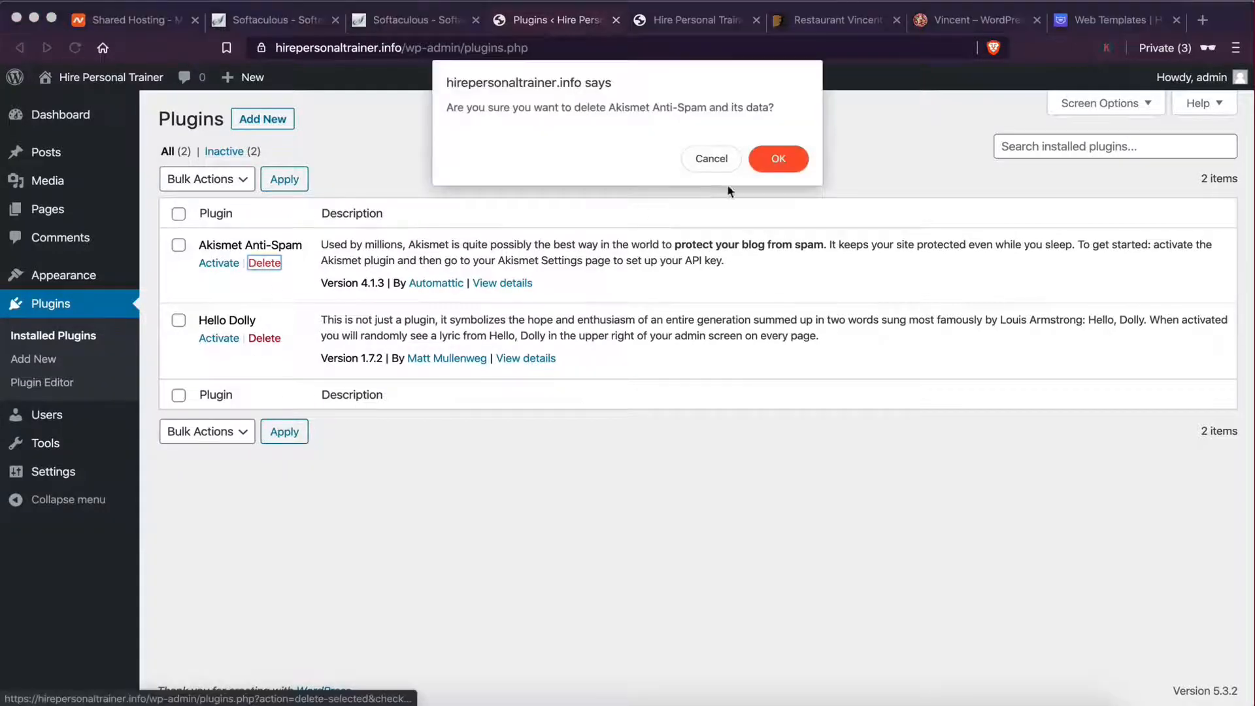
{"action": "left_click", "coordinate": [768, 163]}
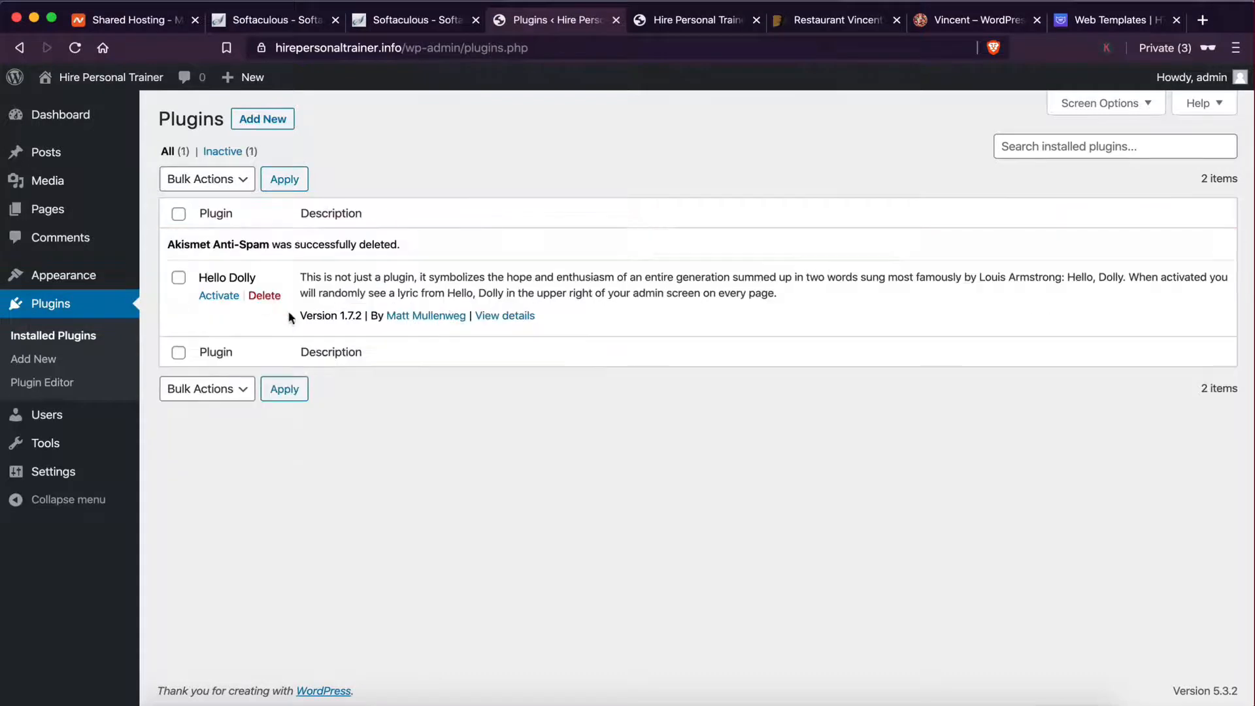
{"action": "left_click", "coordinate": [265, 295]}
{"action": "left_click", "coordinate": [781, 142]}
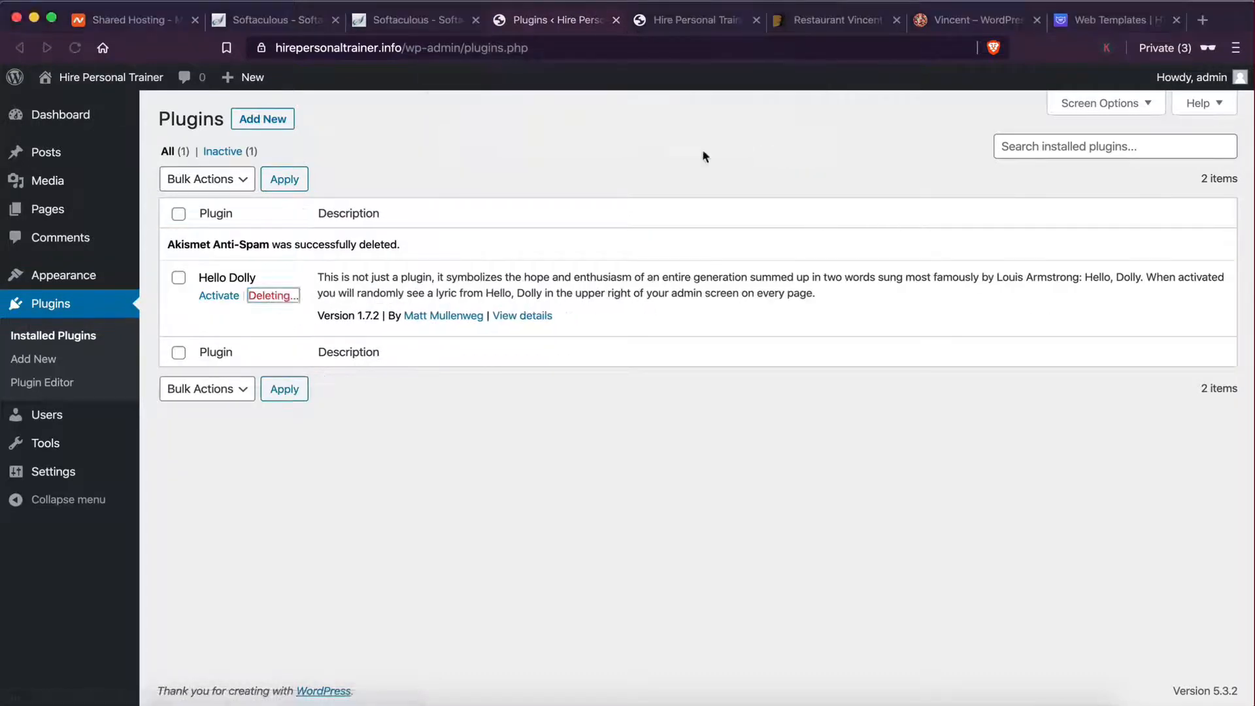
- Search the plugin directory for "elementor" and install and activate the Elementor Page Builder plugin
{"action": "left_click", "coordinate": [263, 118]}
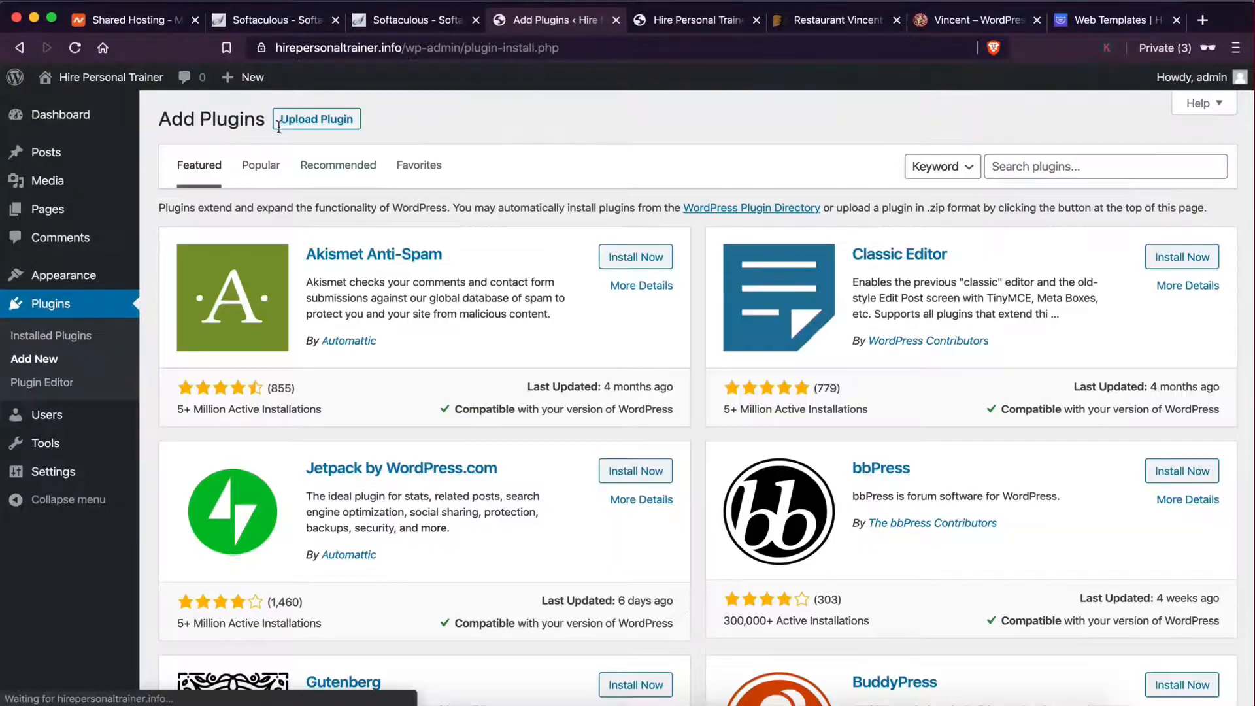
{"action": "scroll", "coordinate": [592, 323], "scroll_direction": "down", "scroll_amount": 15}
{"action": "scroll", "coordinate": [621, 337], "scroll_direction": "up", "scroll_amount": 15}
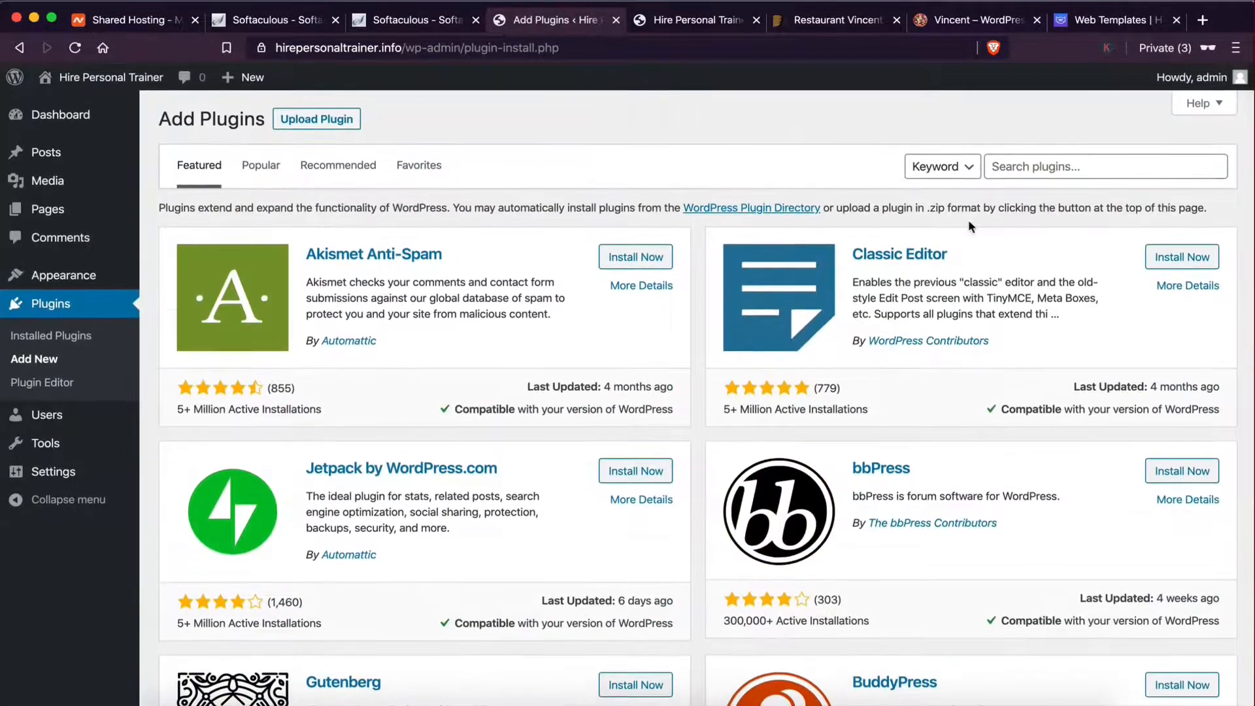
{"action": "left_click", "coordinate": [1056, 171]}
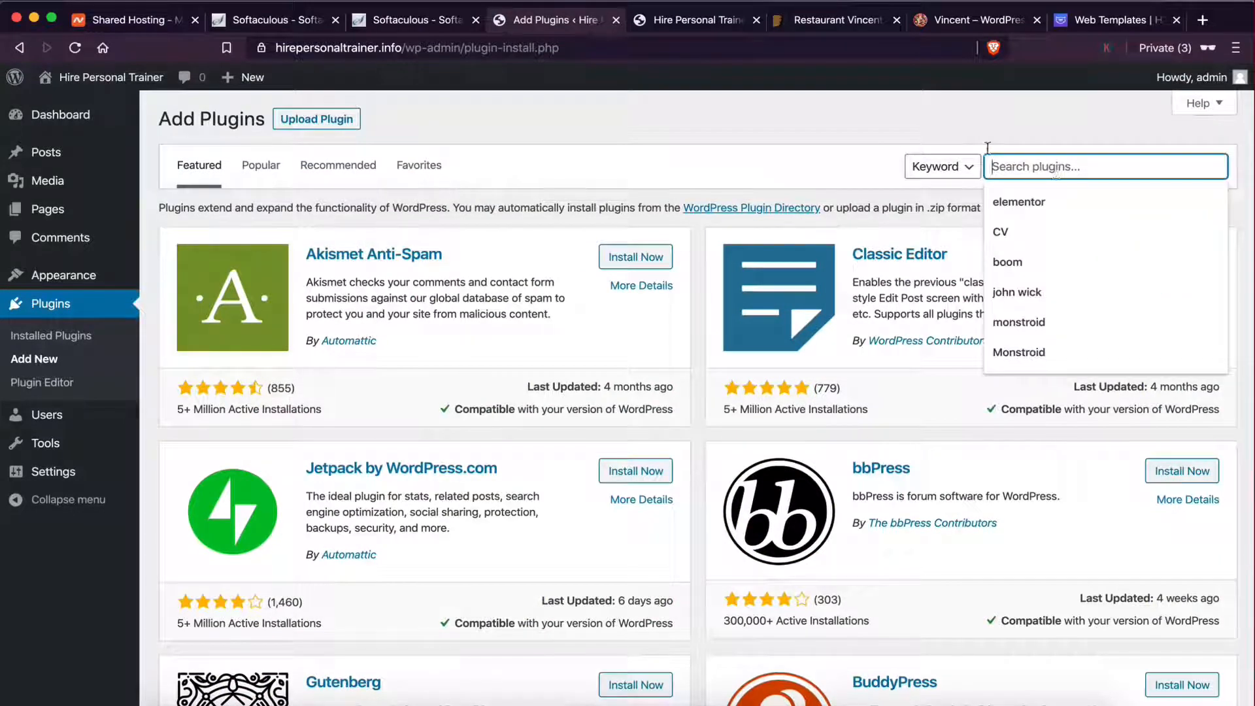
{"action": "left_click", "coordinate": [943, 143]}
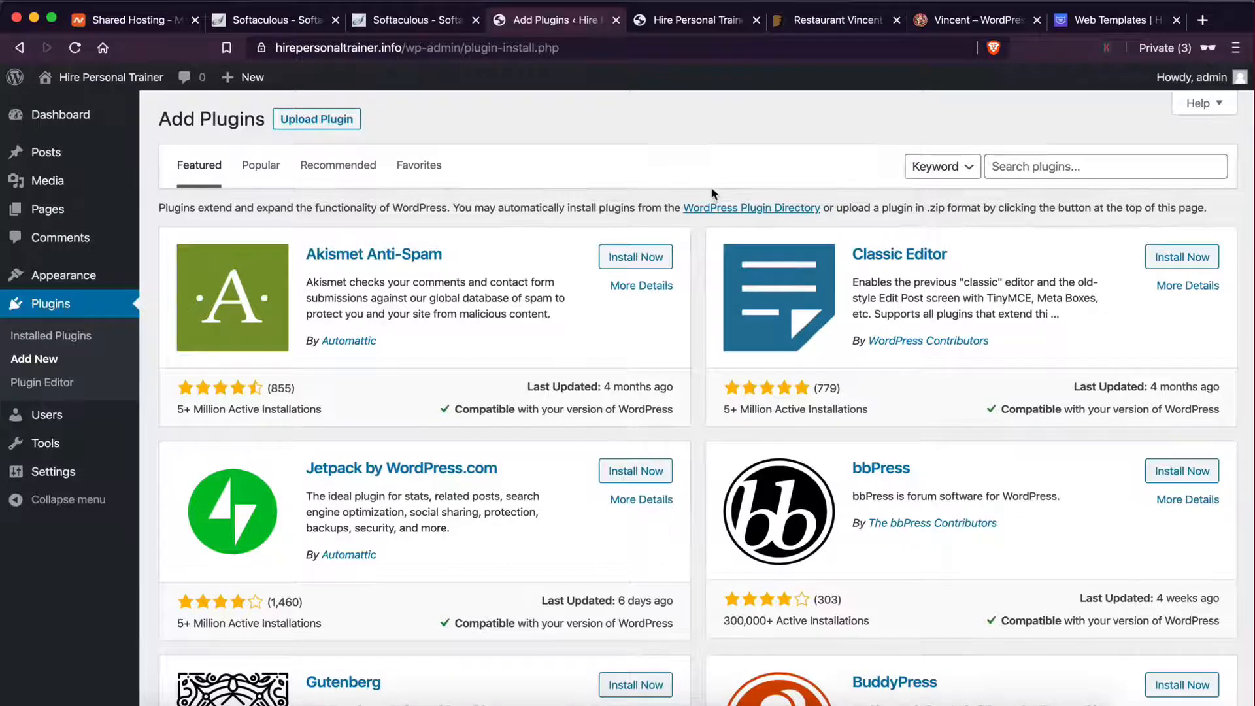
{"action": "left_click", "coordinate": [1105, 172]}
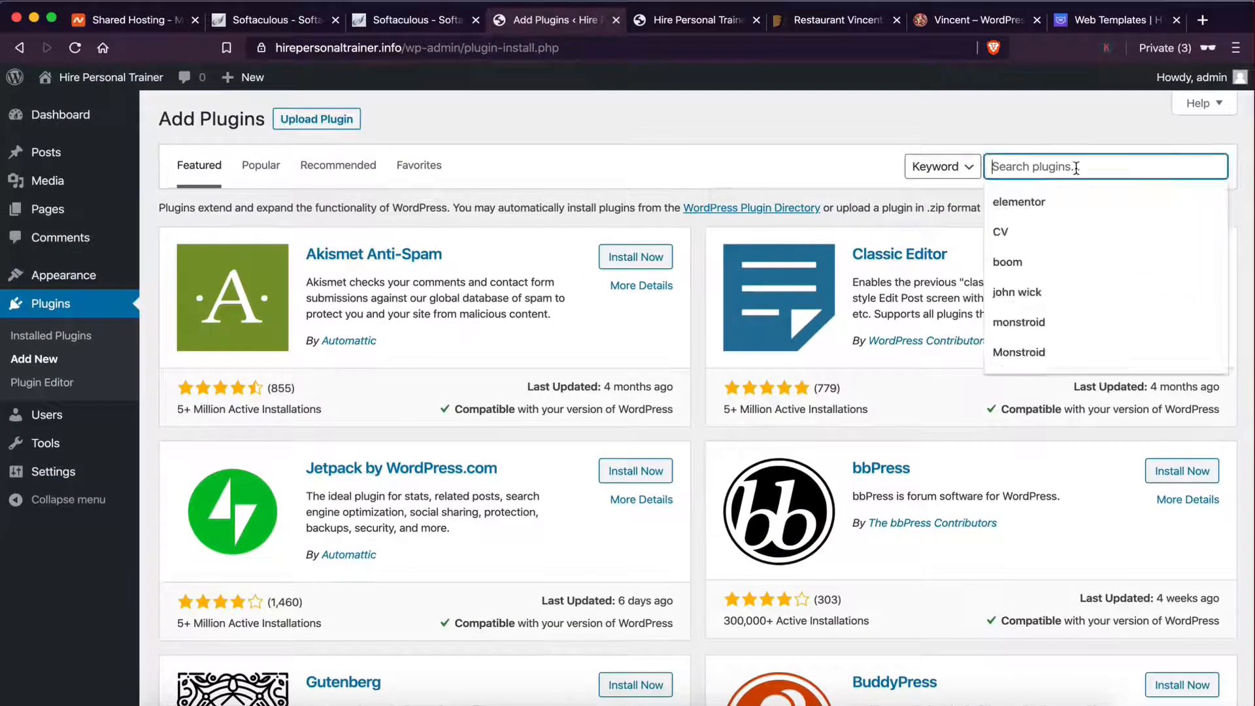
{"action": "type", "text": "elementor"}
{"action": "left_click", "coordinate": [1077, 207]}
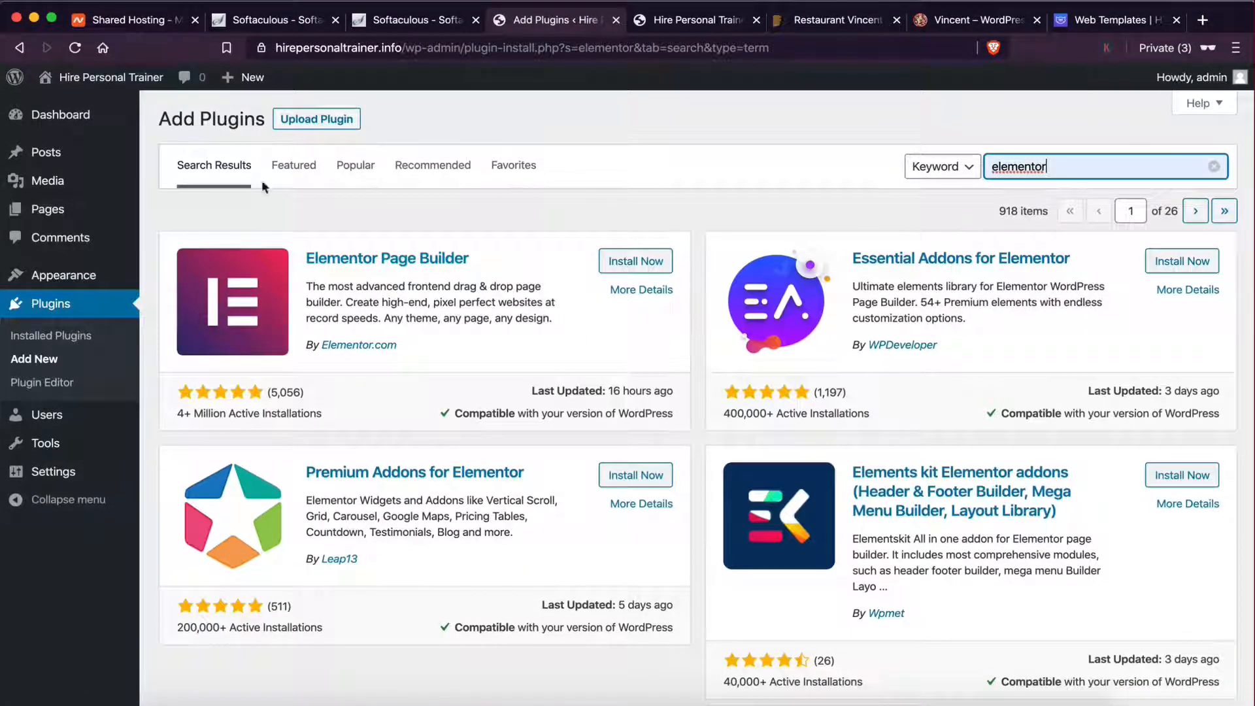
{"action": "left_click", "coordinate": [644, 263]}
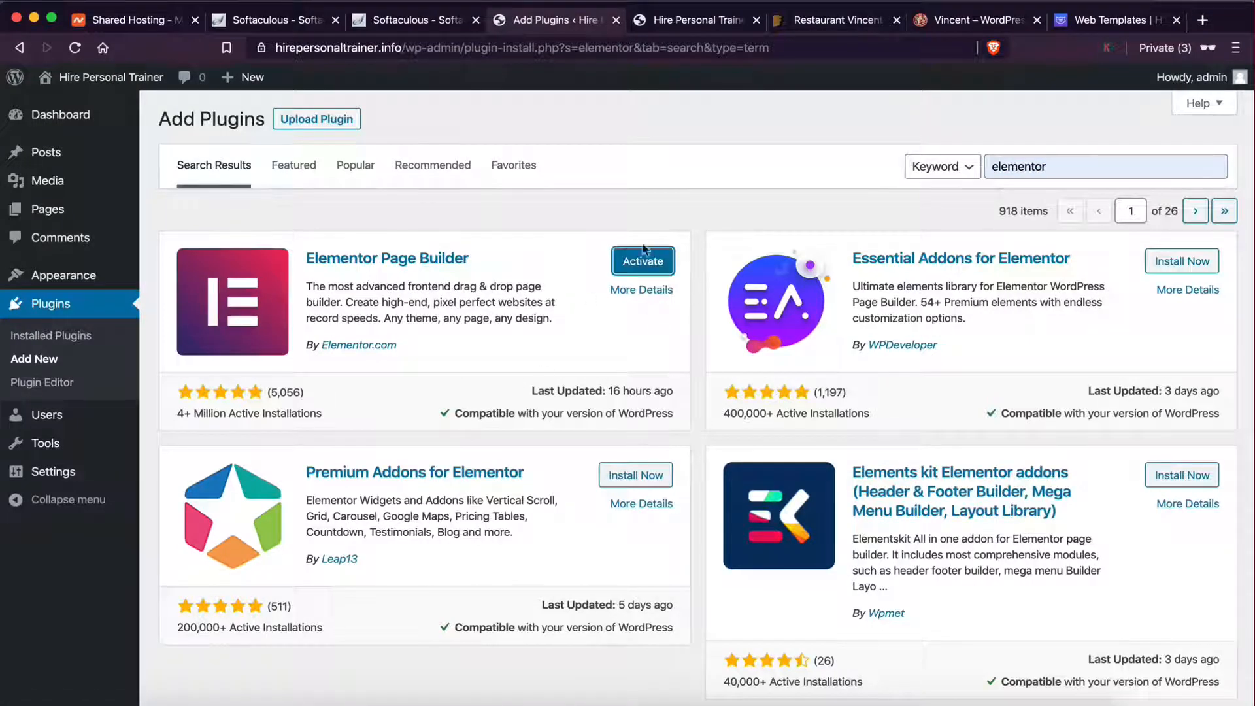
{"action": "left_click", "coordinate": [637, 260]}
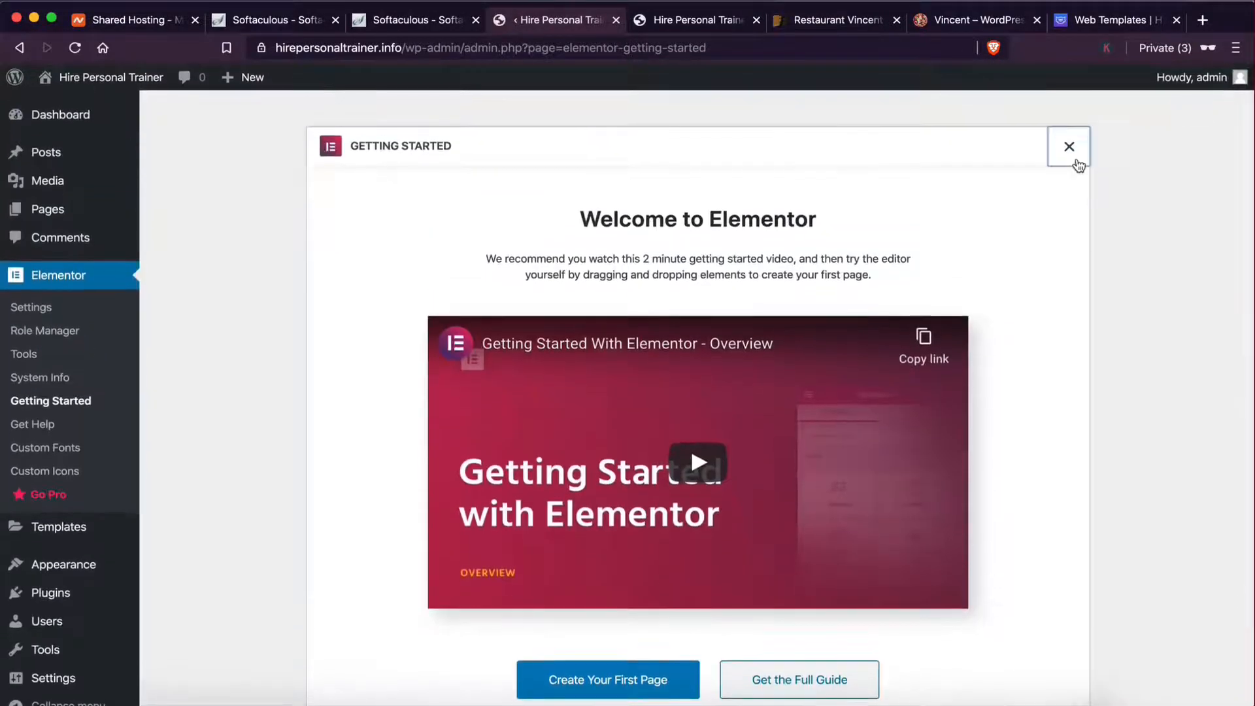
{"action": "left_click", "coordinate": [1069, 147]}
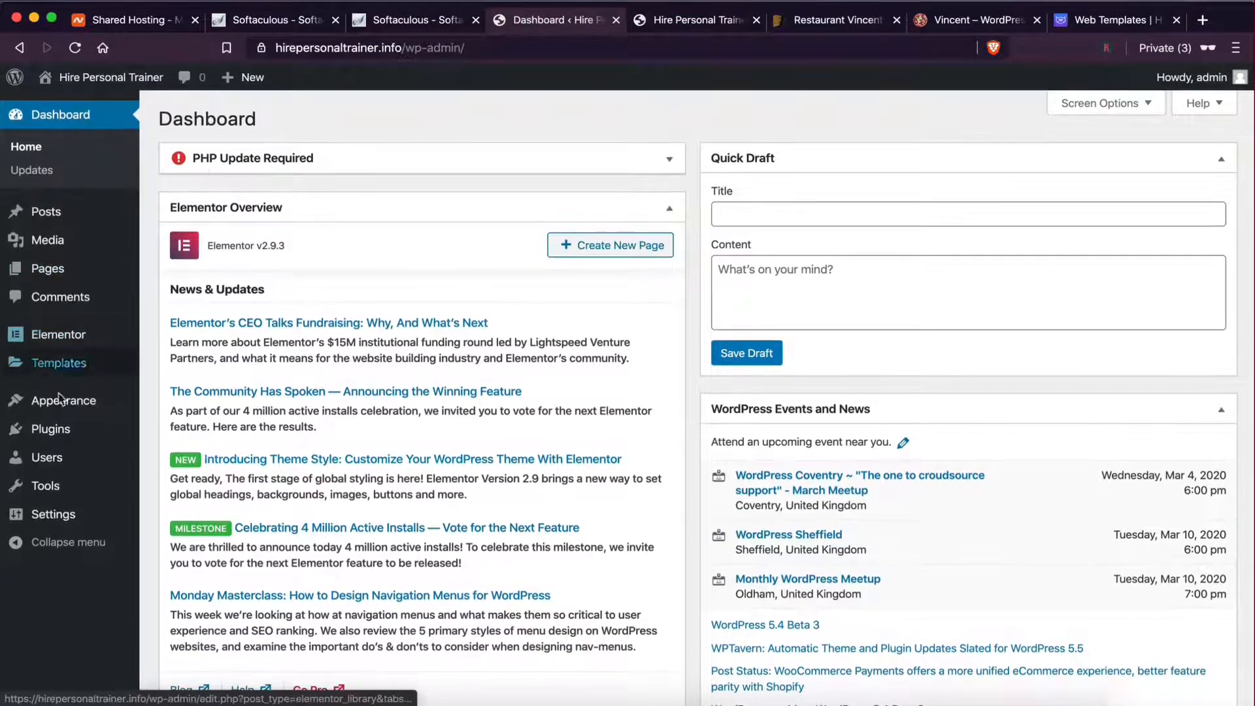
- Open the About Us page in the Elementor editor to examine its layout, and return to the WordPress page editor
{"action": "left_click", "coordinate": [51, 268]}
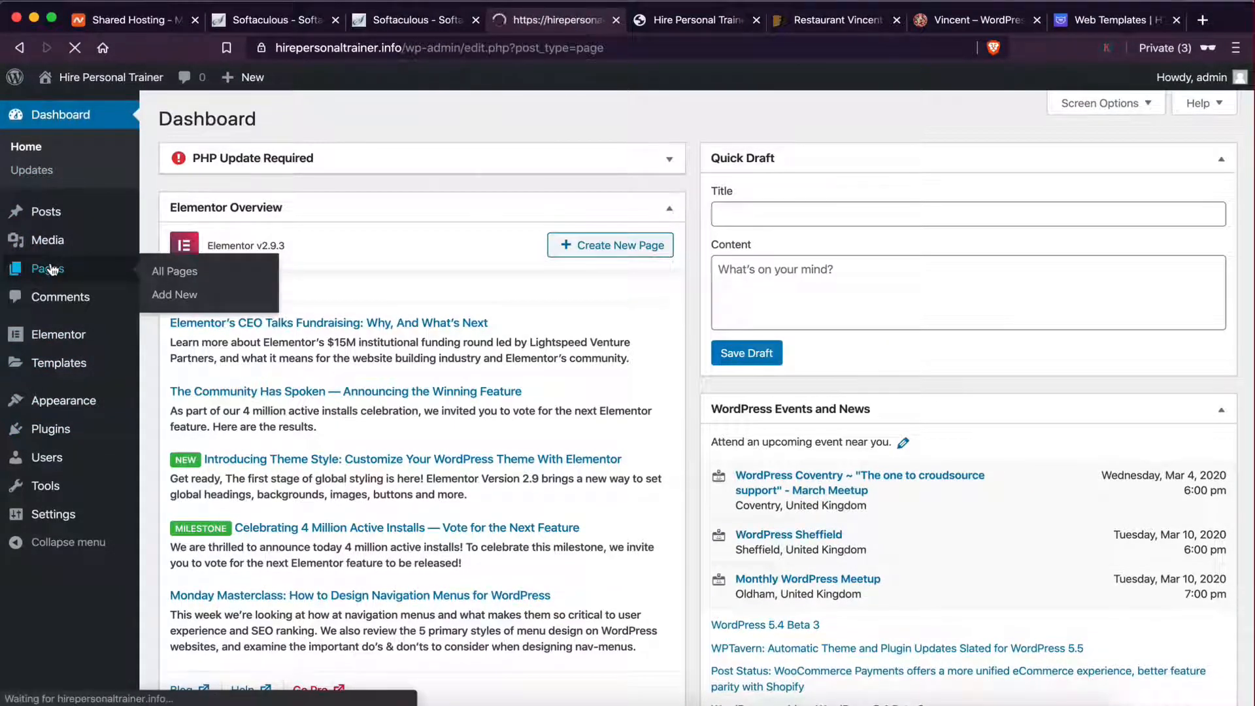
{"action": "left_click", "coordinate": [223, 245]}
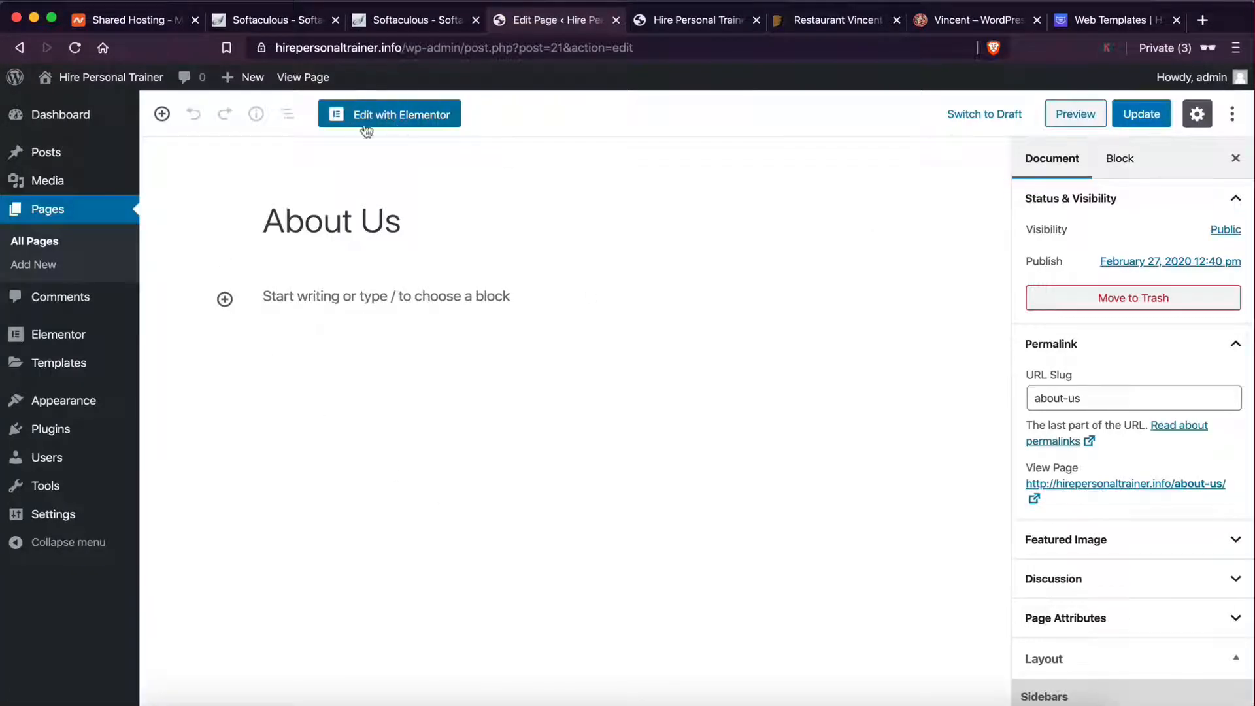
{"action": "left_click", "coordinate": [391, 125]}
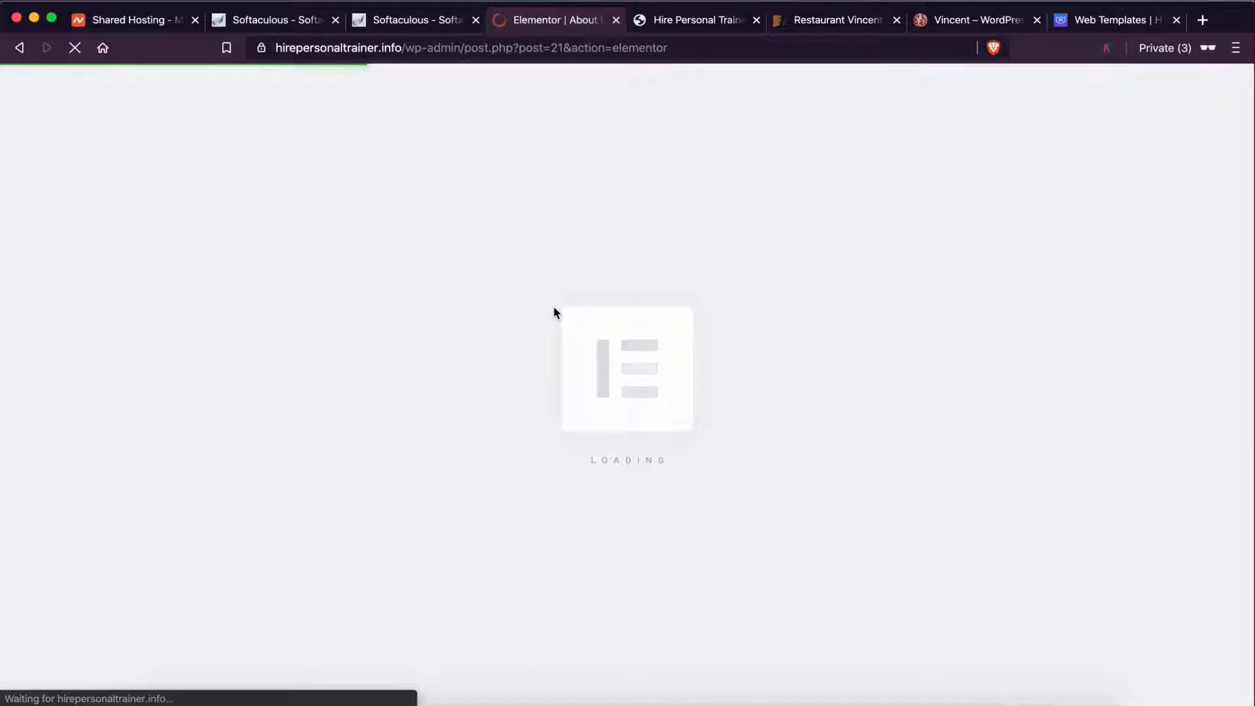
{"action": "scroll", "coordinate": [641, 294], "scroll_direction": "down", "scroll_amount": 3}
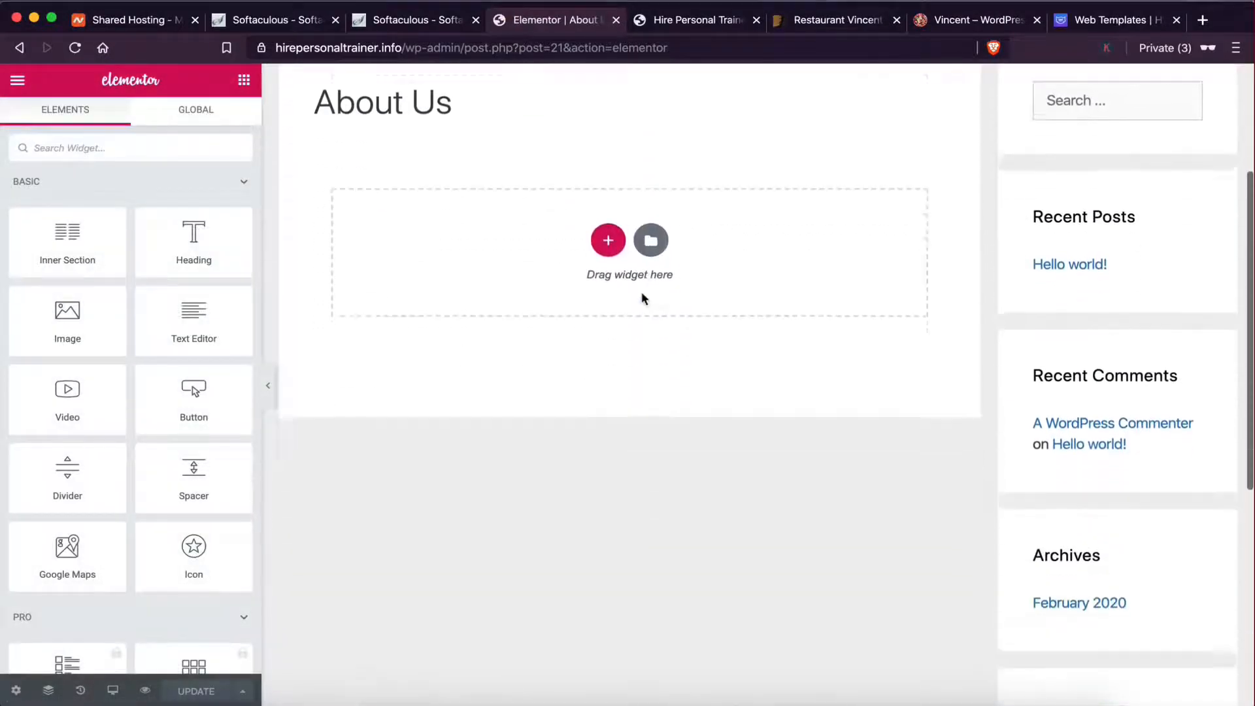
{"action": "scroll", "coordinate": [642, 294], "scroll_direction": "up", "scroll_amount": 3}
{"action": "scroll", "coordinate": [649, 519], "scroll_direction": "down", "scroll_amount": 5}
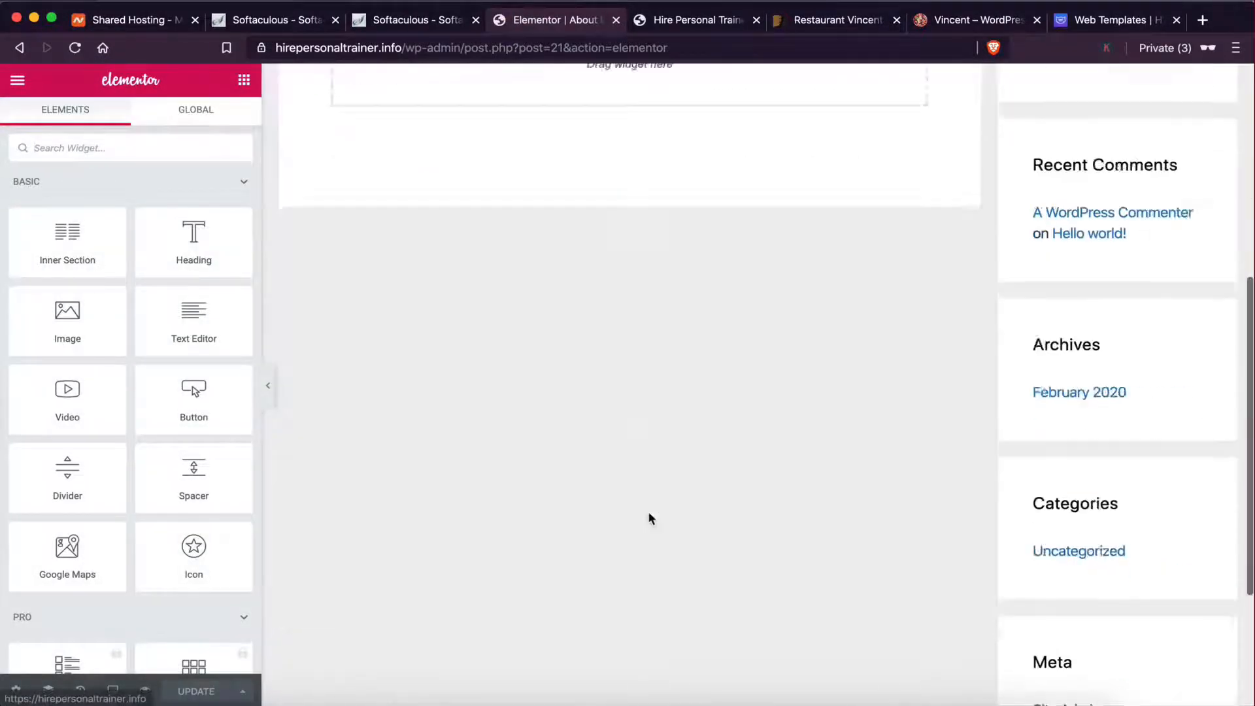
{"action": "scroll", "coordinate": [650, 518], "scroll_direction": "up", "scroll_amount": 5}
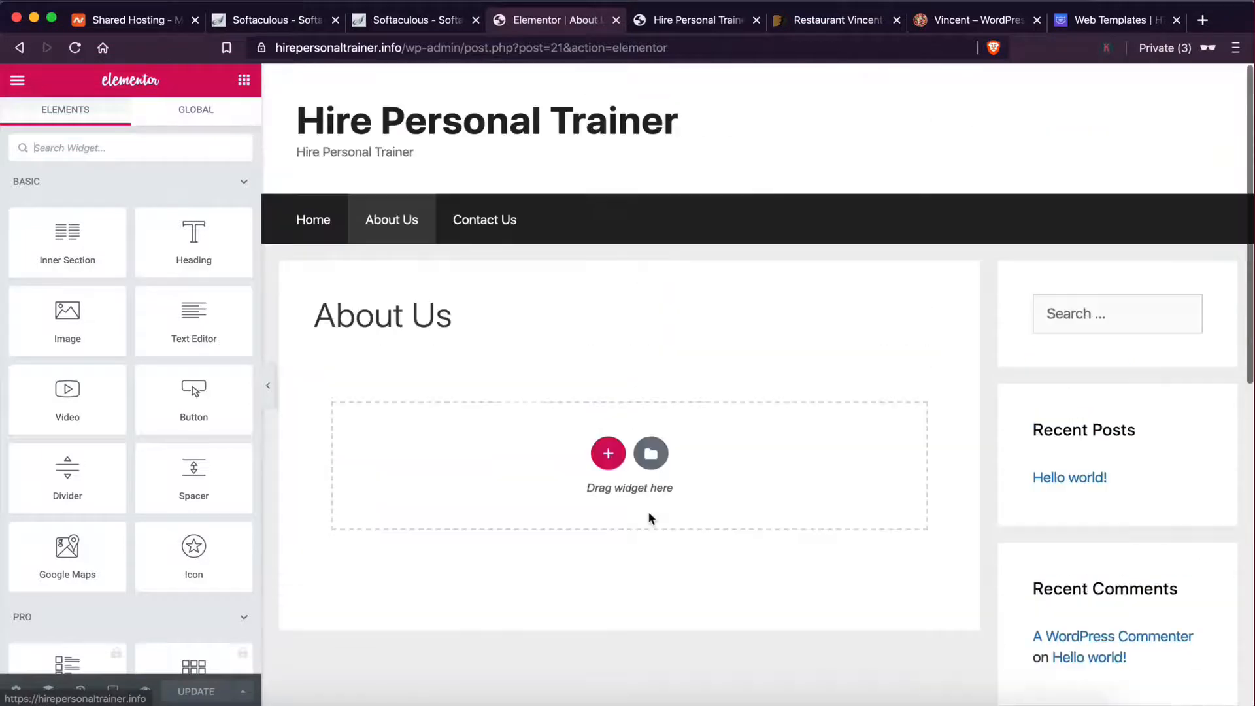
{"action": "left_click", "coordinate": [21, 48]}
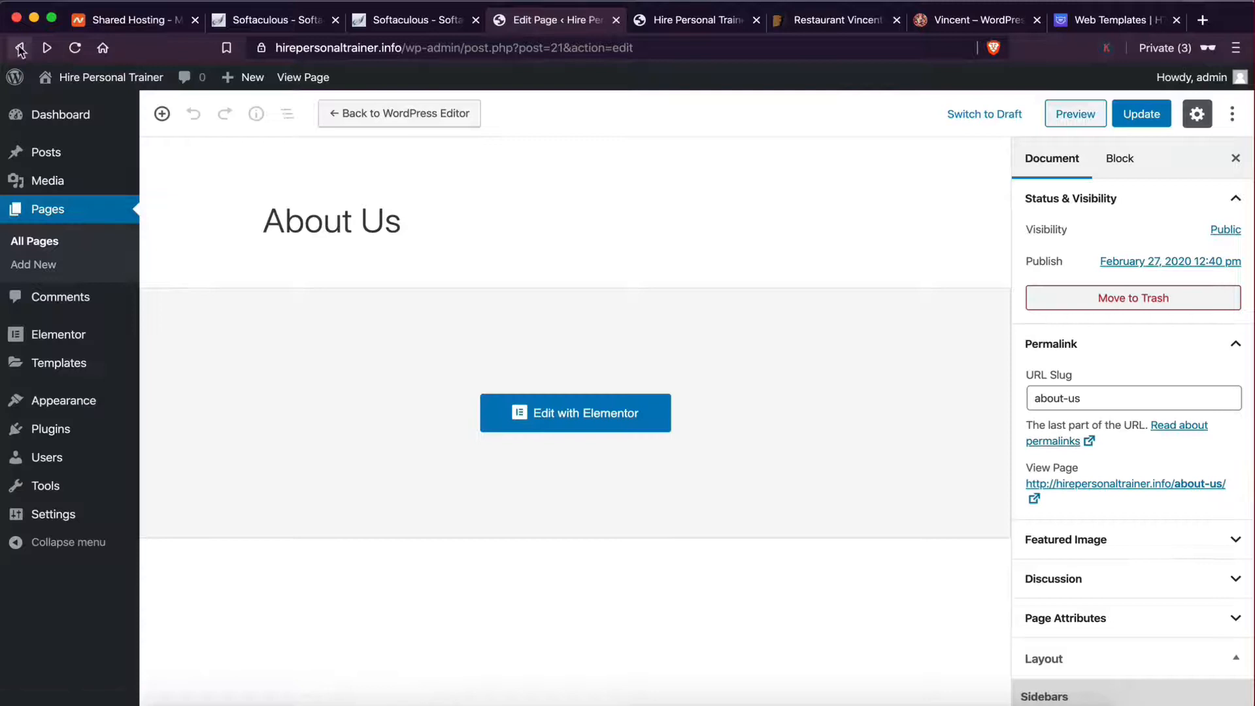
- Open the permalink settings and save the site's permalink structure as Post name
{"action": "left_click", "coordinate": [401, 233]}
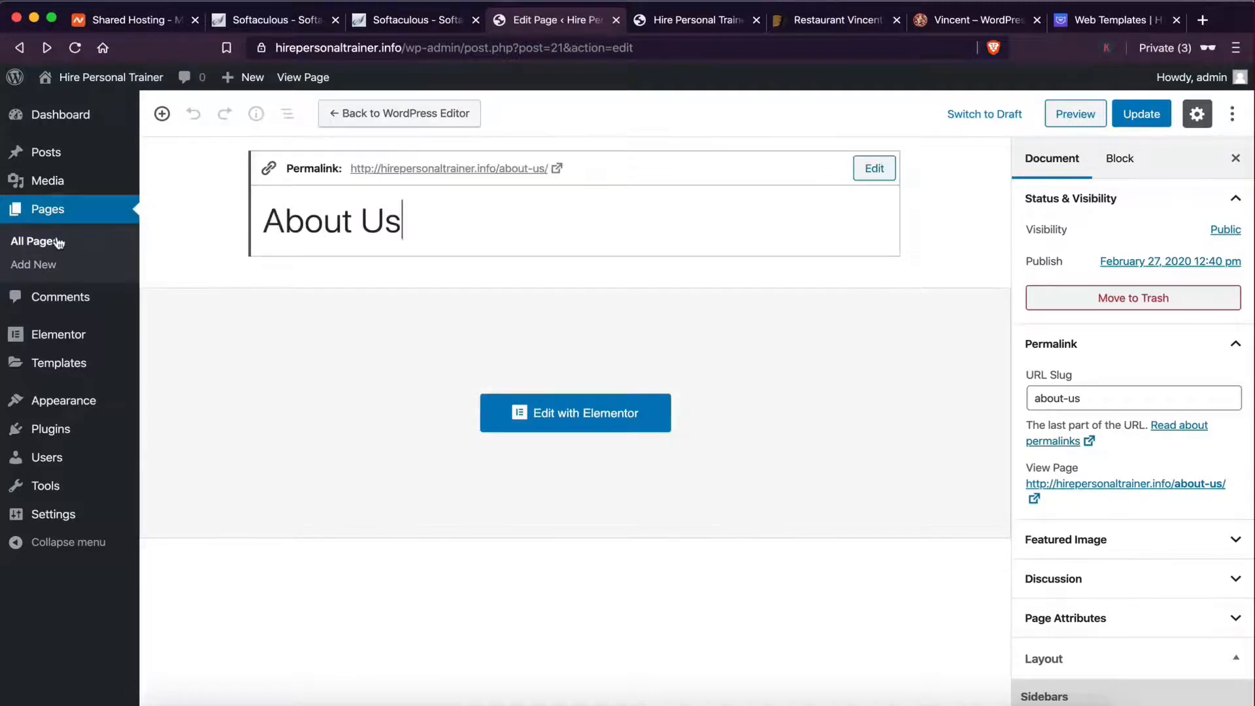
{"action": "mouse_move", "coordinate": [73, 346]}
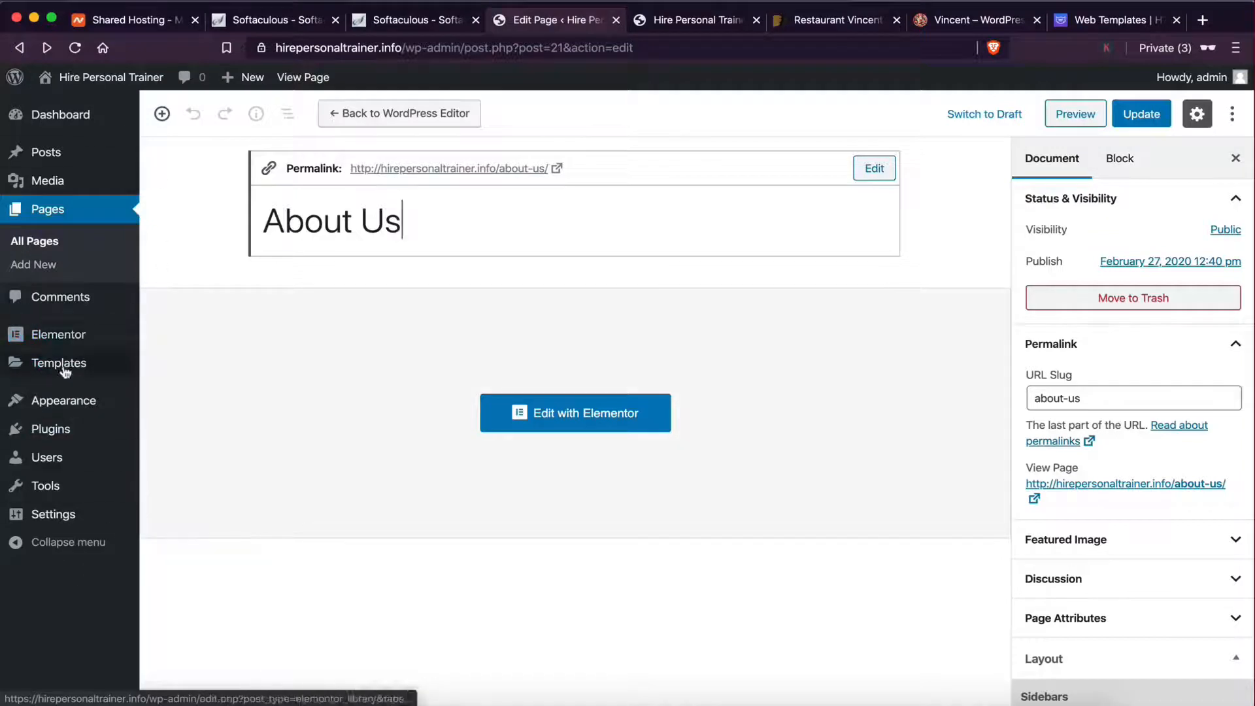
{"action": "mouse_move", "coordinate": [79, 396]}
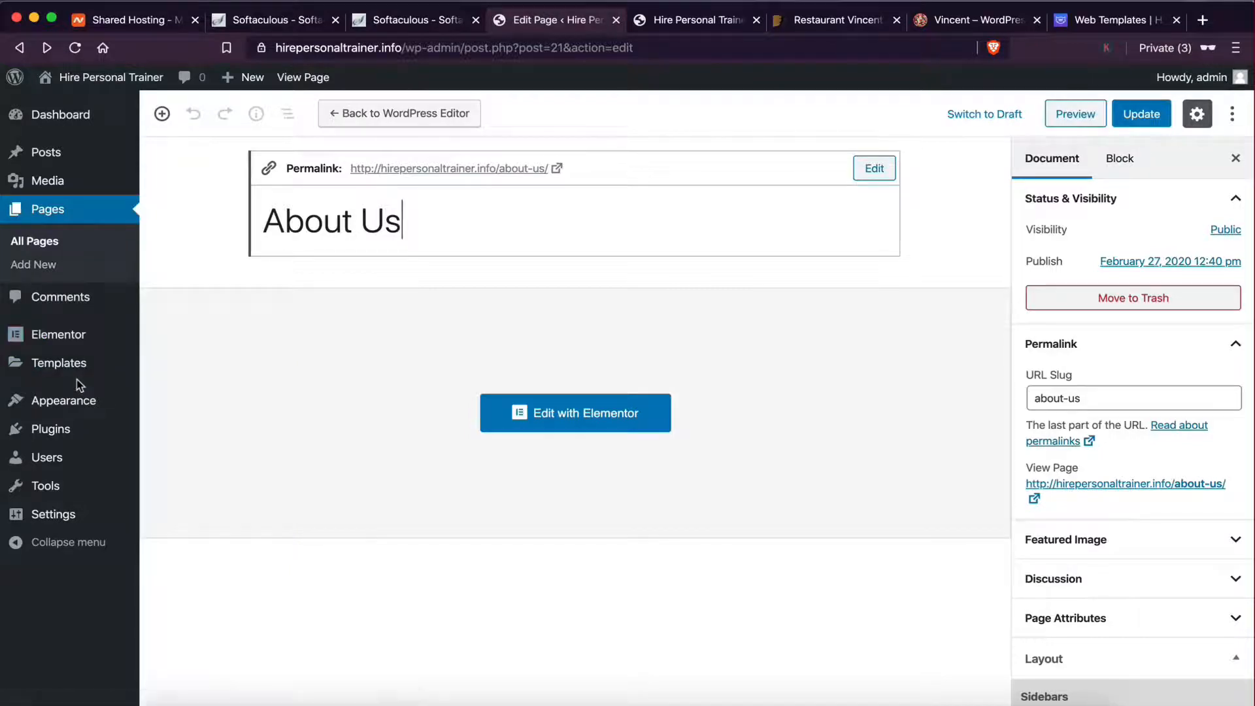
{"action": "mouse_move", "coordinate": [74, 516]}
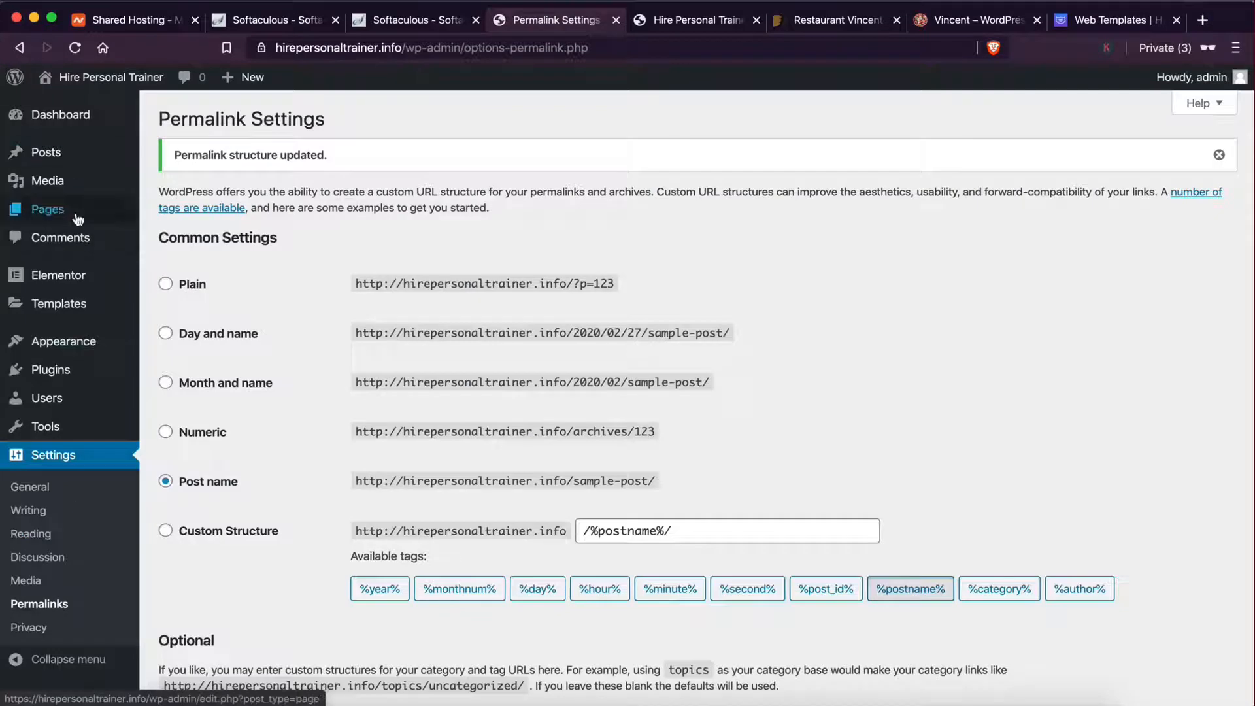
- View the Pages and Posts lists, and publish a new post titled "Test Post"
{"action": "left_click", "coordinate": [62, 218]}
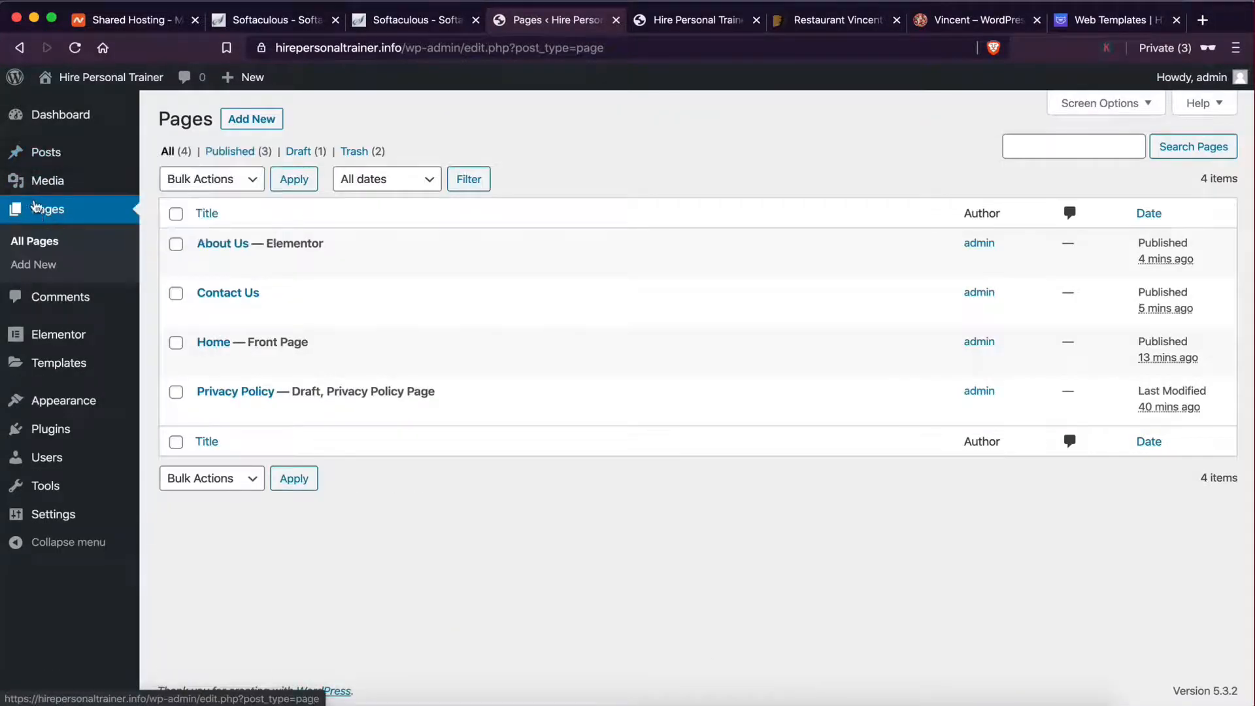
{"action": "left_click", "coordinate": [57, 160]}
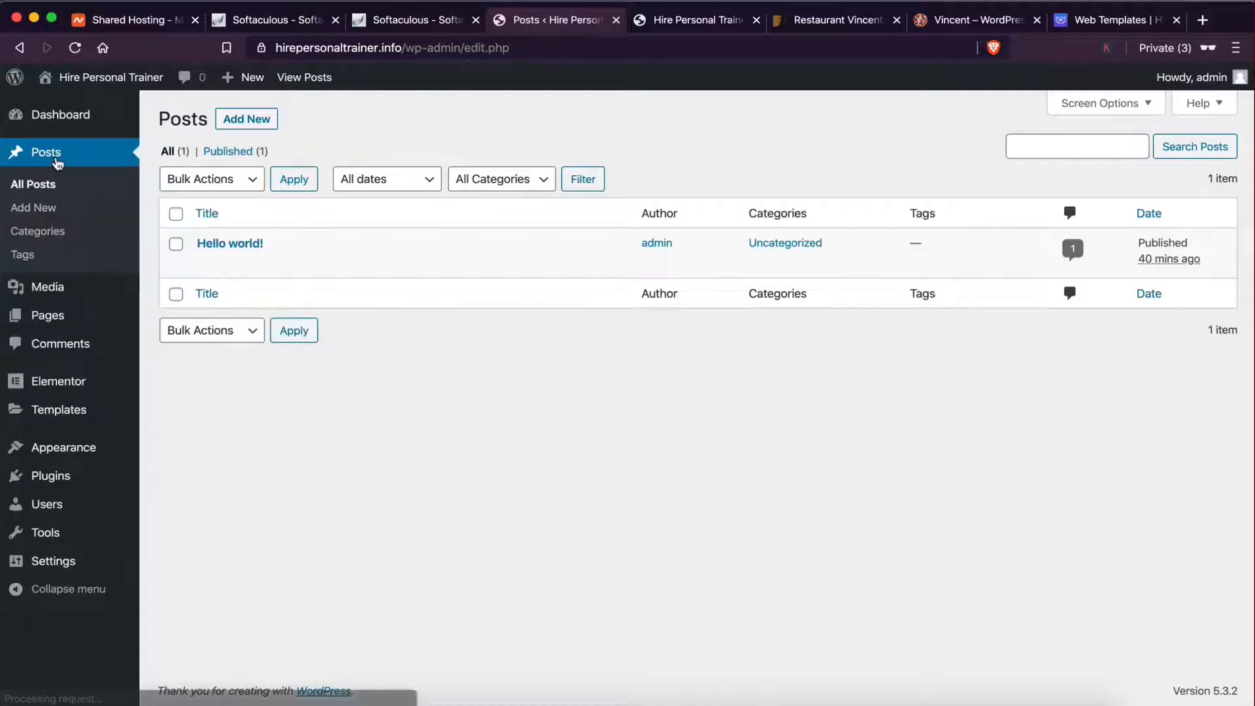
{"action": "mouse_move", "coordinate": [59, 324]}
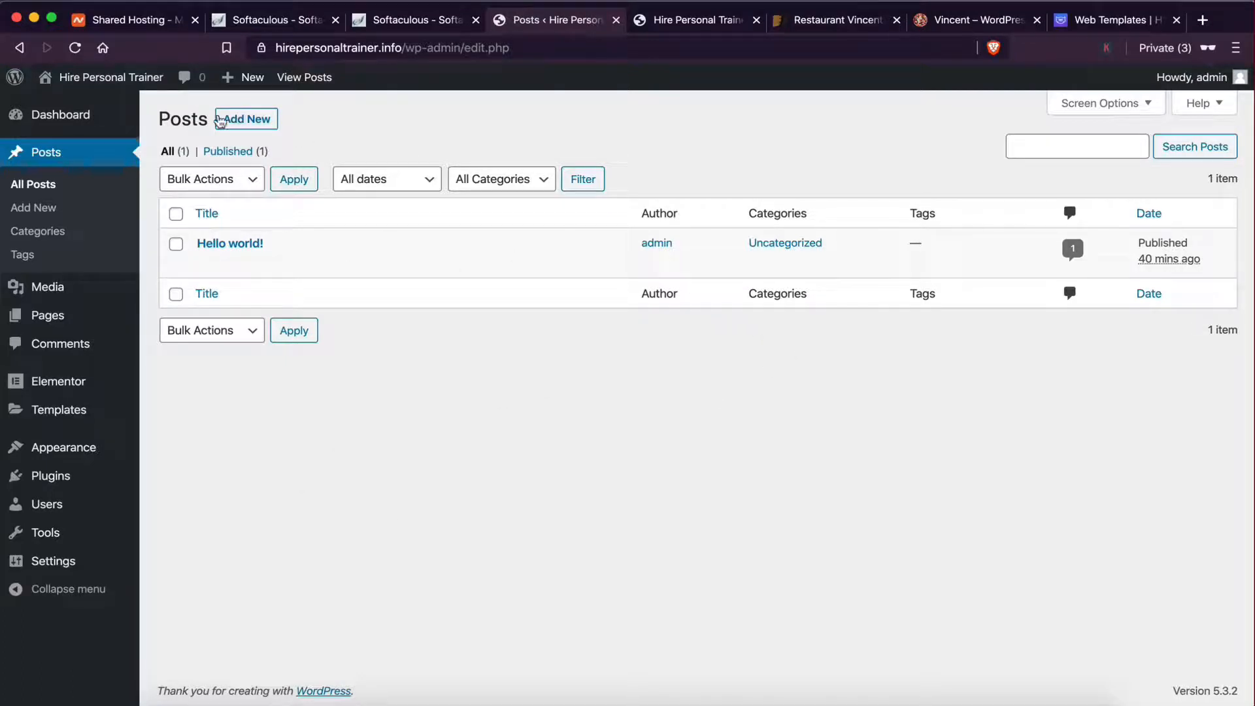
{"action": "left_click", "coordinate": [237, 124]}
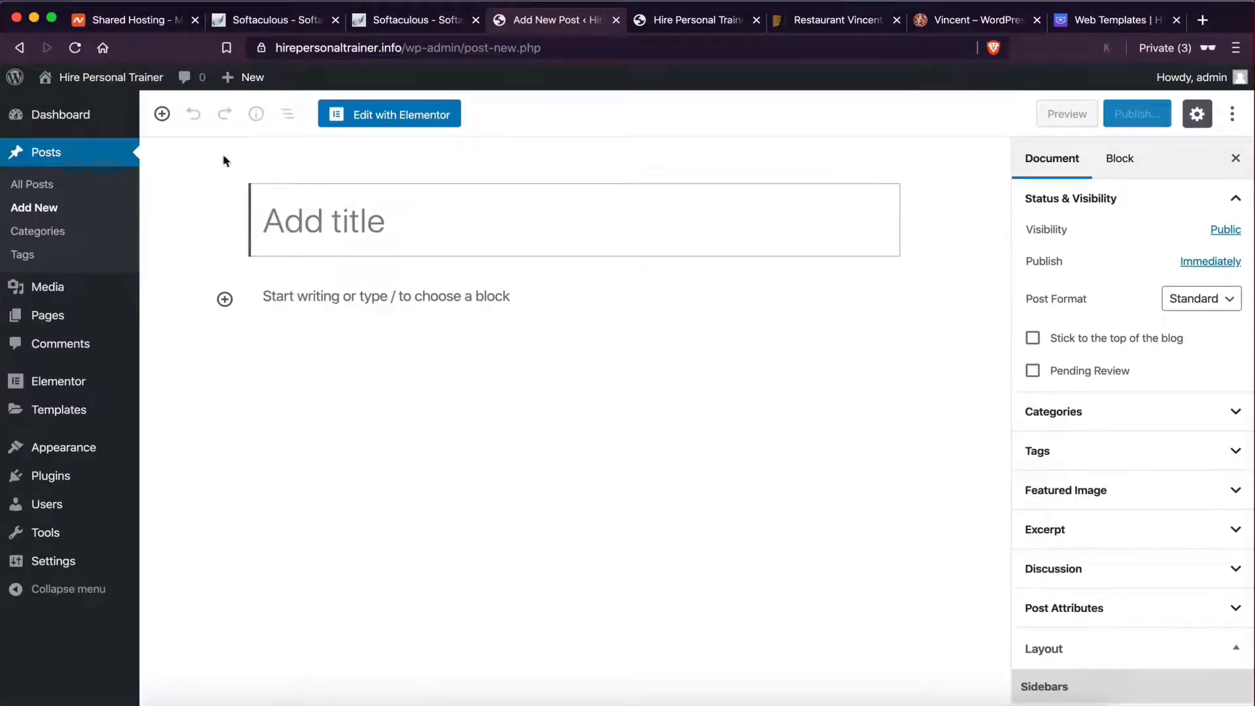
{"action": "left_click", "coordinate": [313, 221]}
{"action": "type", "text": "Test Post"}
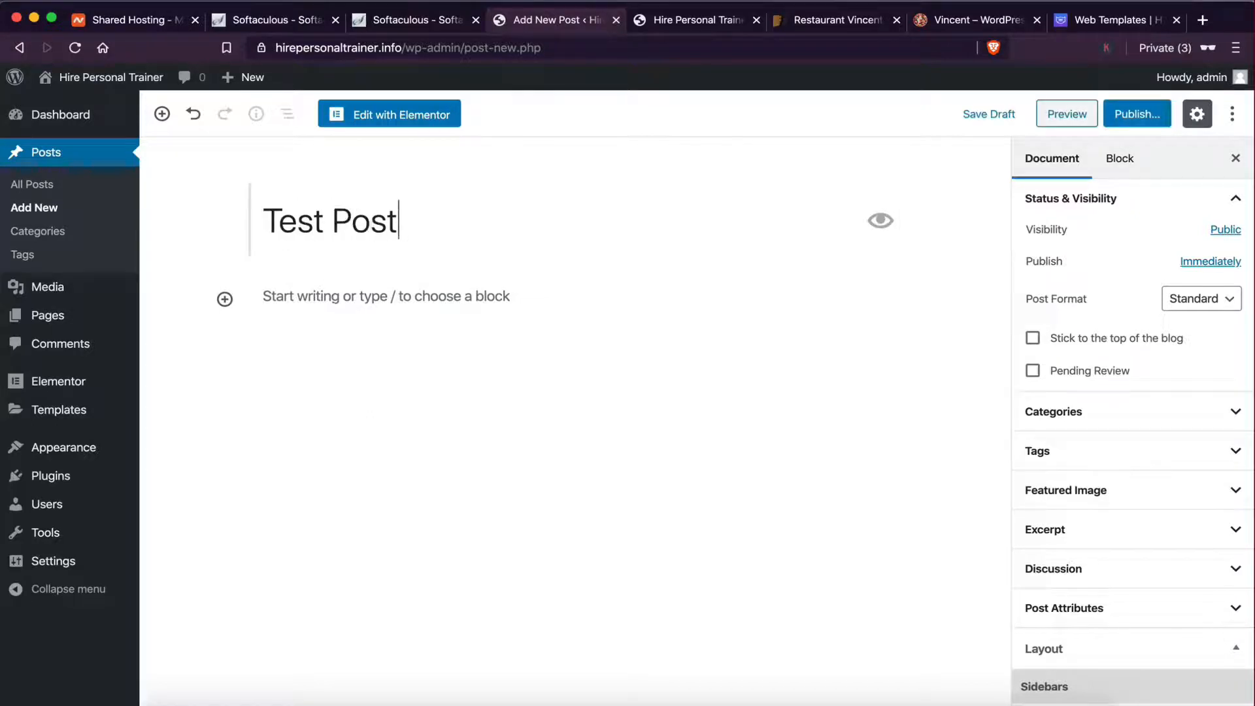
{"action": "left_click", "coordinate": [1128, 123]}
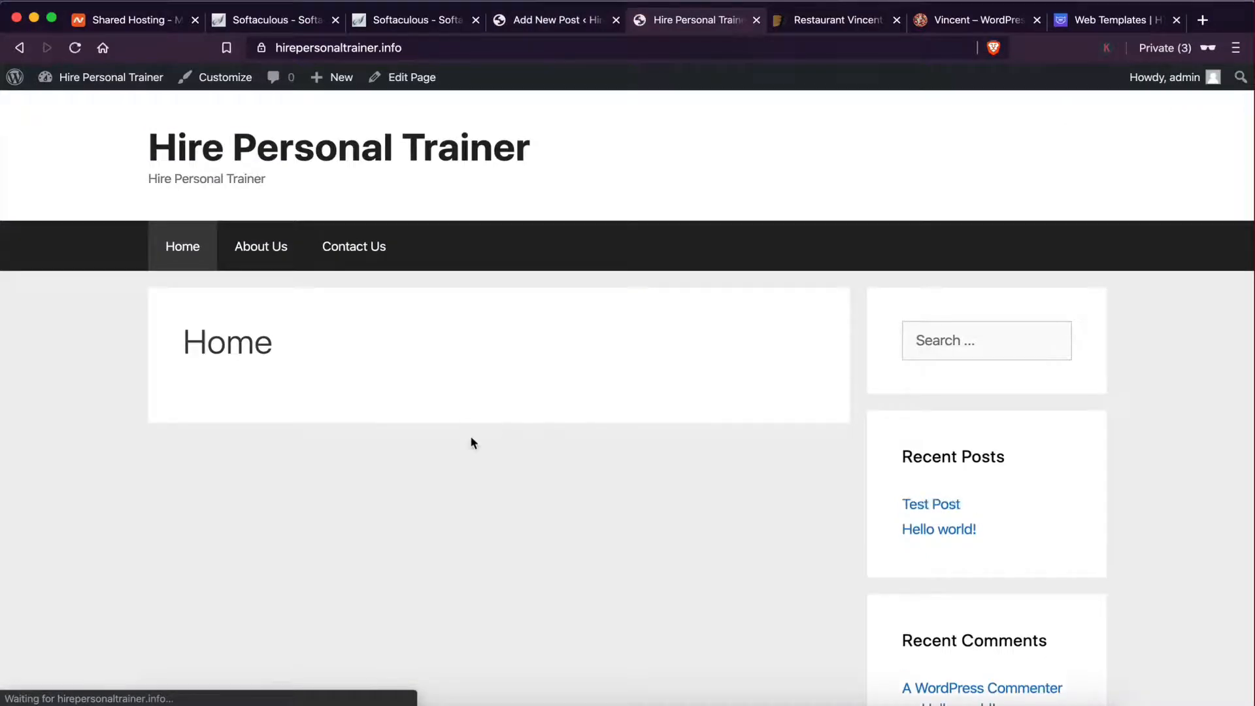
- Open Test Post from the recent posts on the live home page and examine how it is displayed
{"action": "scroll", "coordinate": [504, 509], "scroll_direction": "down", "scroll_amount": 3}
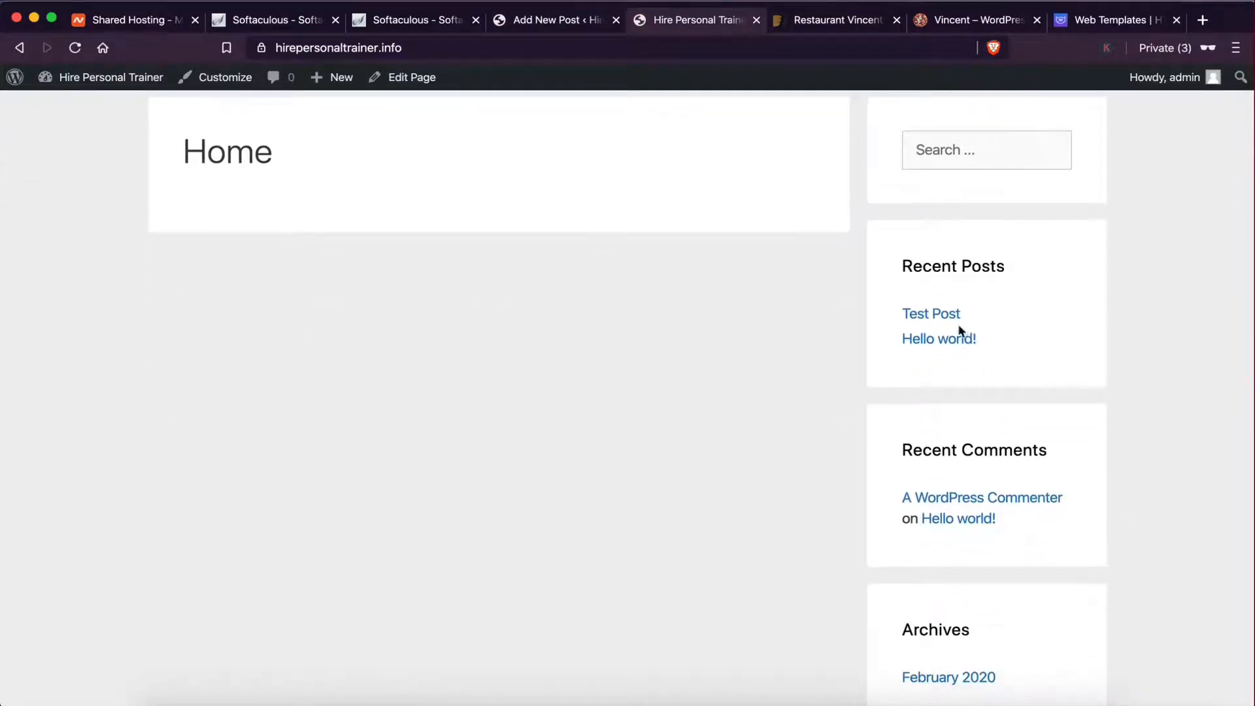
{"action": "left_click", "coordinate": [947, 317]}
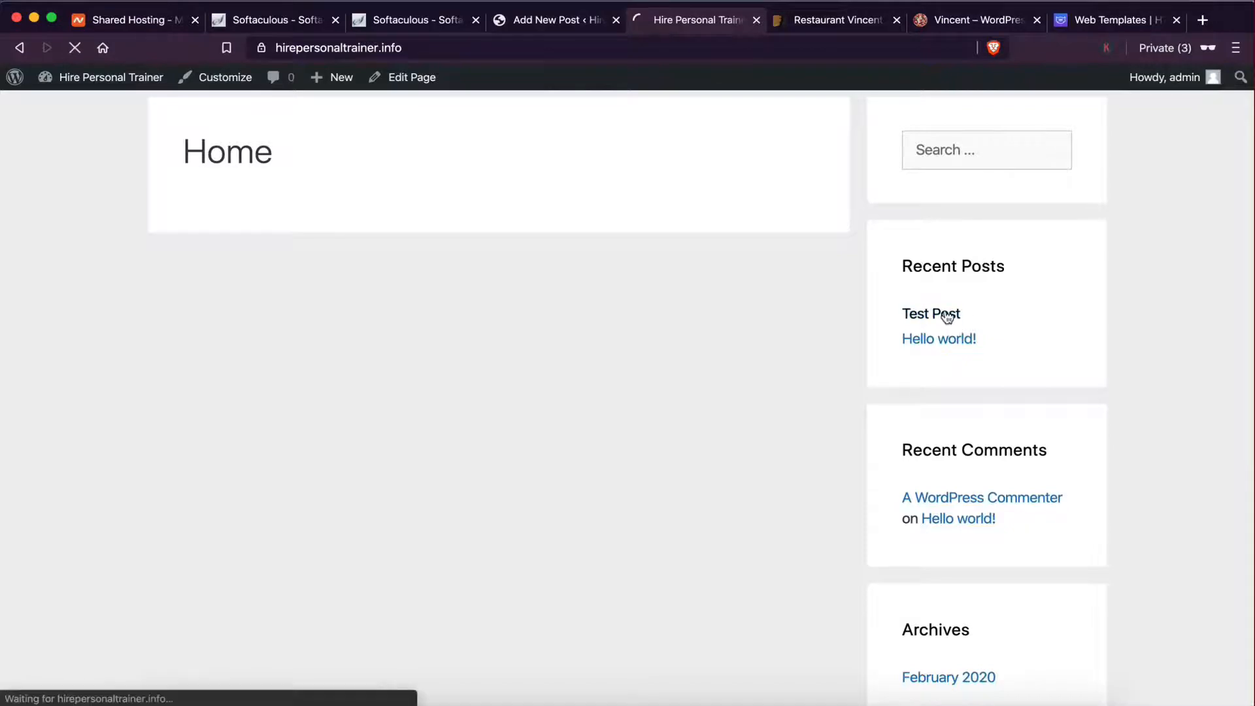
{"action": "scroll", "coordinate": [539, 474], "scroll_direction": "down", "scroll_amount": 2}
{"action": "scroll", "coordinate": [539, 474], "scroll_direction": "up", "scroll_amount": 2}
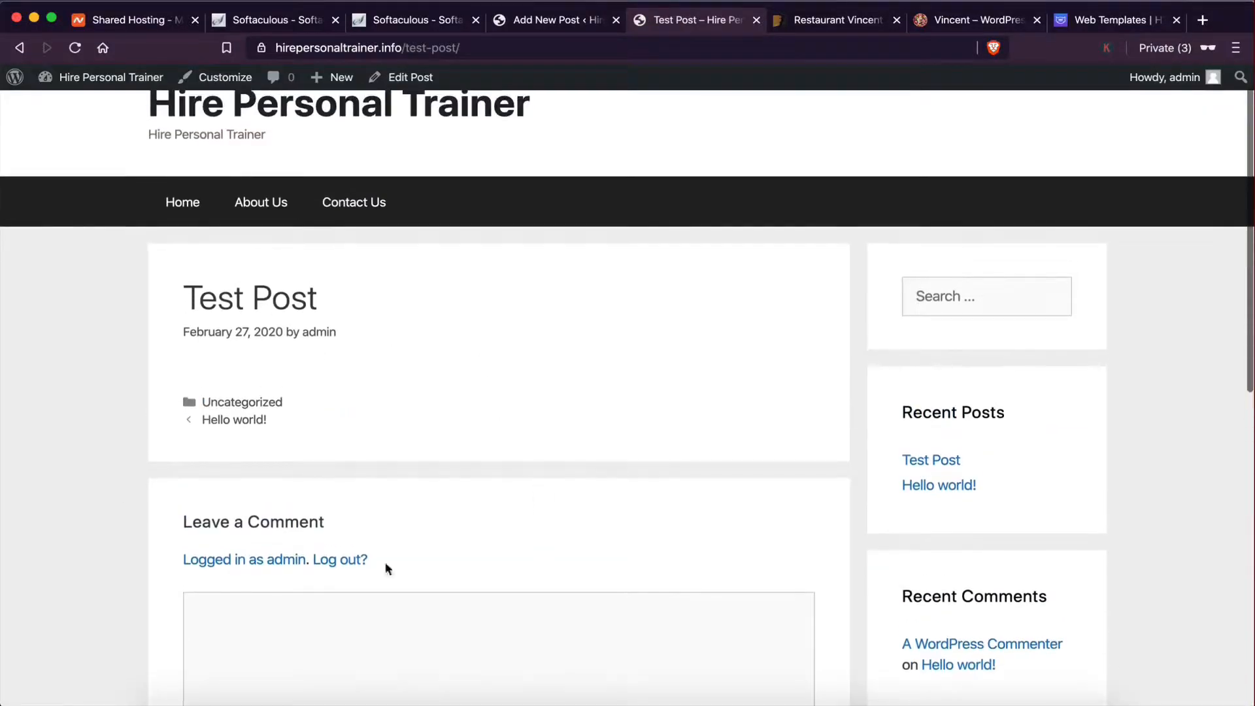
- Add the filler paragraphs "djfjdhjfhdfd", "dkfdkjkfdf" and "kfdjklfsl;fldsf" to Test Post and update the post
{"action": "left_click", "coordinate": [543, 19]}
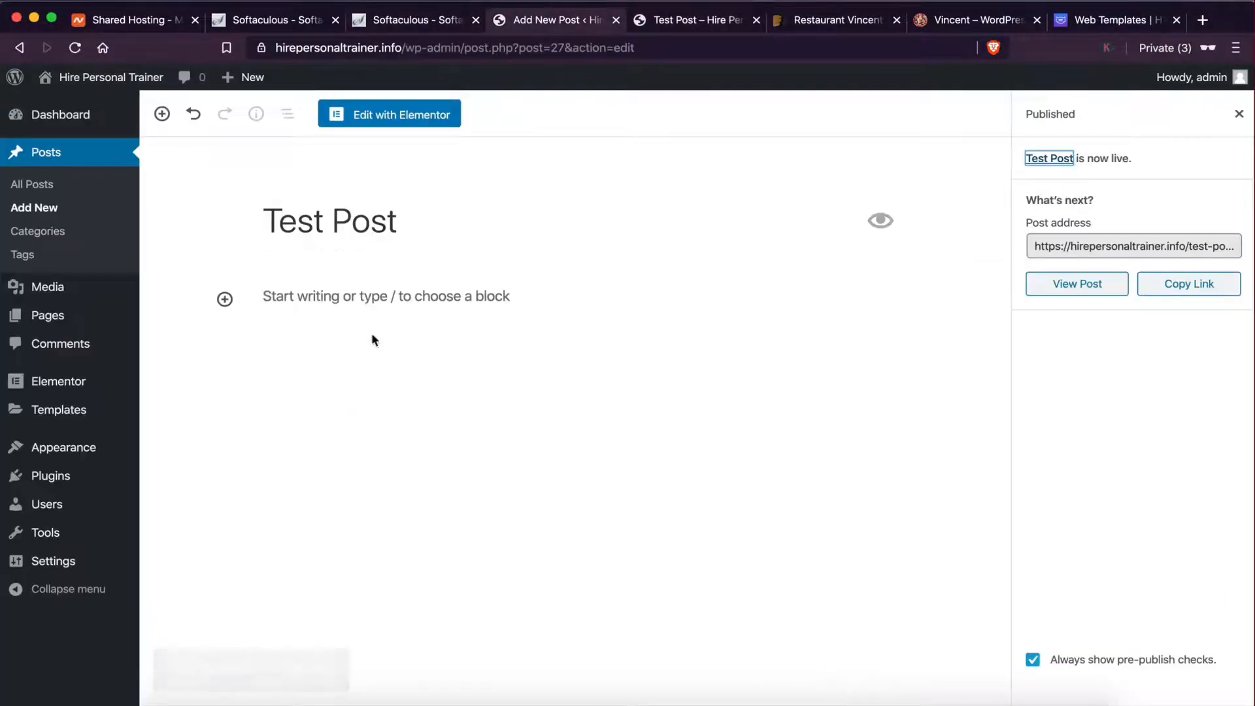
{"action": "left_click", "coordinate": [357, 372]}
{"action": "type", "text": "djfjdhjfhdfd"}
{"action": "key", "text": "Return"}
{"action": "type", "text": "dkfdkjkfd"}
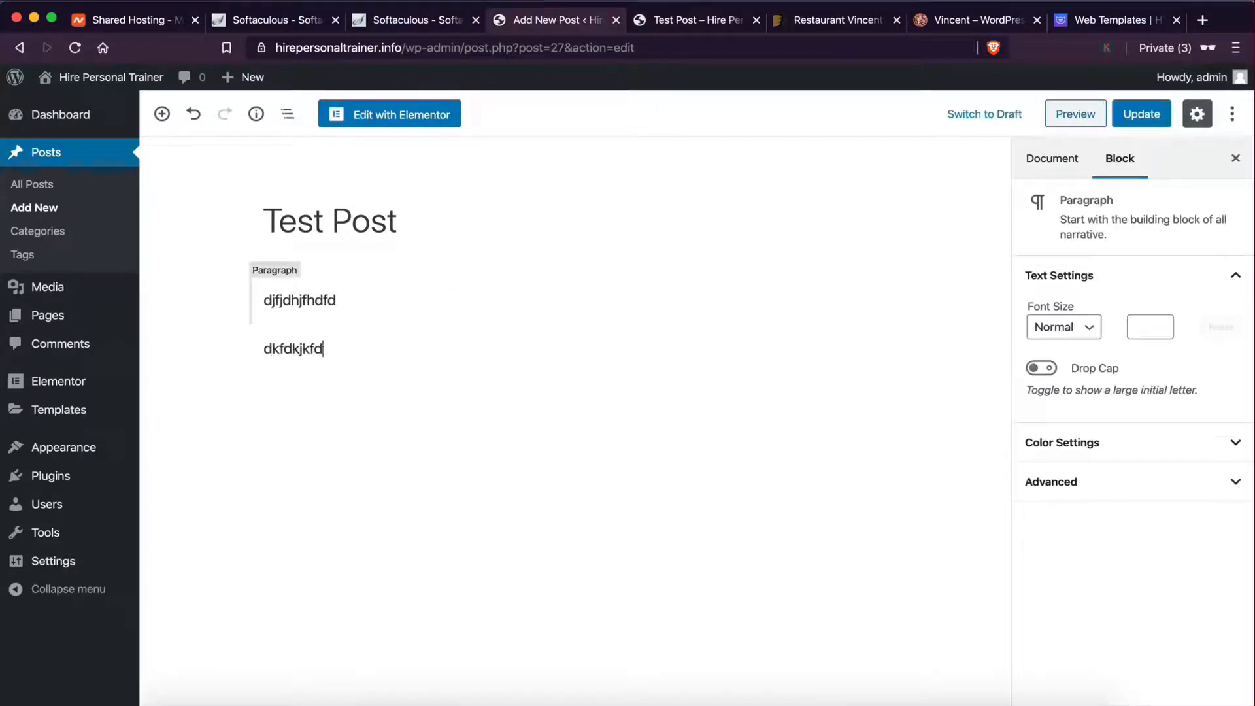
{"action": "type", "text": "f"}
{"action": "key", "text": "Return"}
{"action": "type", "text": "kfdjklfsl;fldsf"}
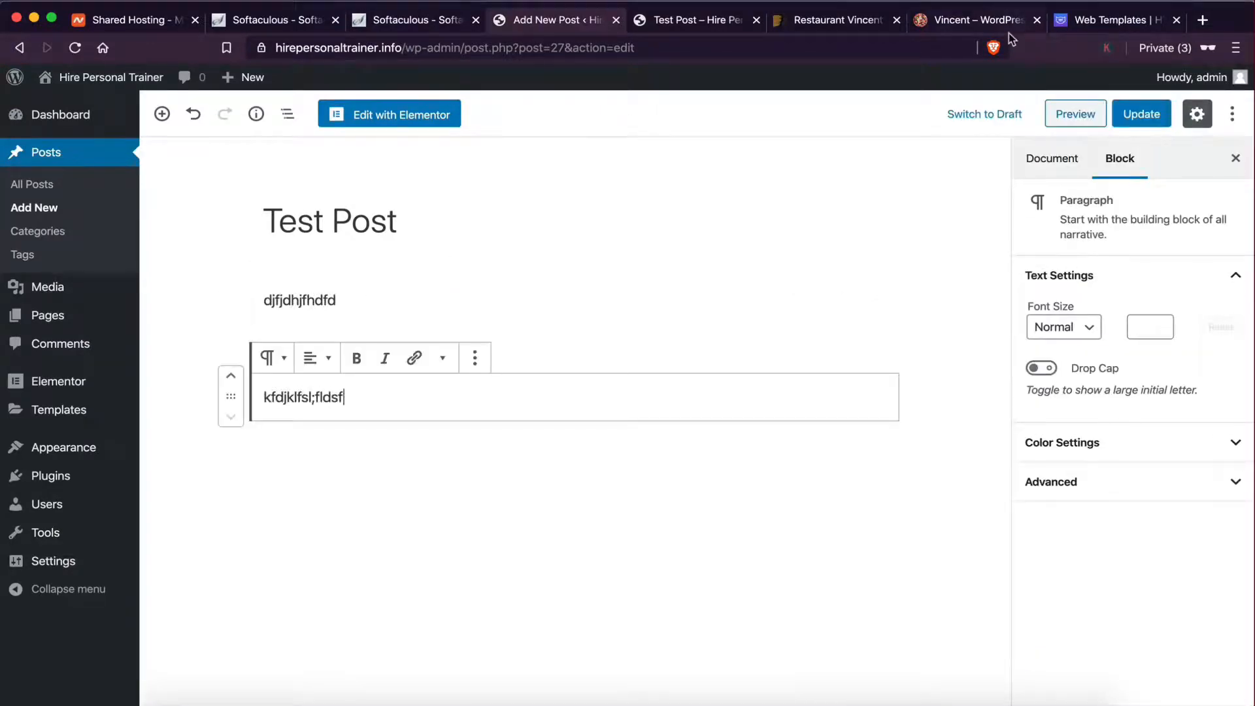
{"action": "left_click", "coordinate": [1141, 114]}
- Reload the live Test Post, examine its paragraphs and comment form, and return to the site's Home page
{"action": "left_click", "coordinate": [679, 23]}
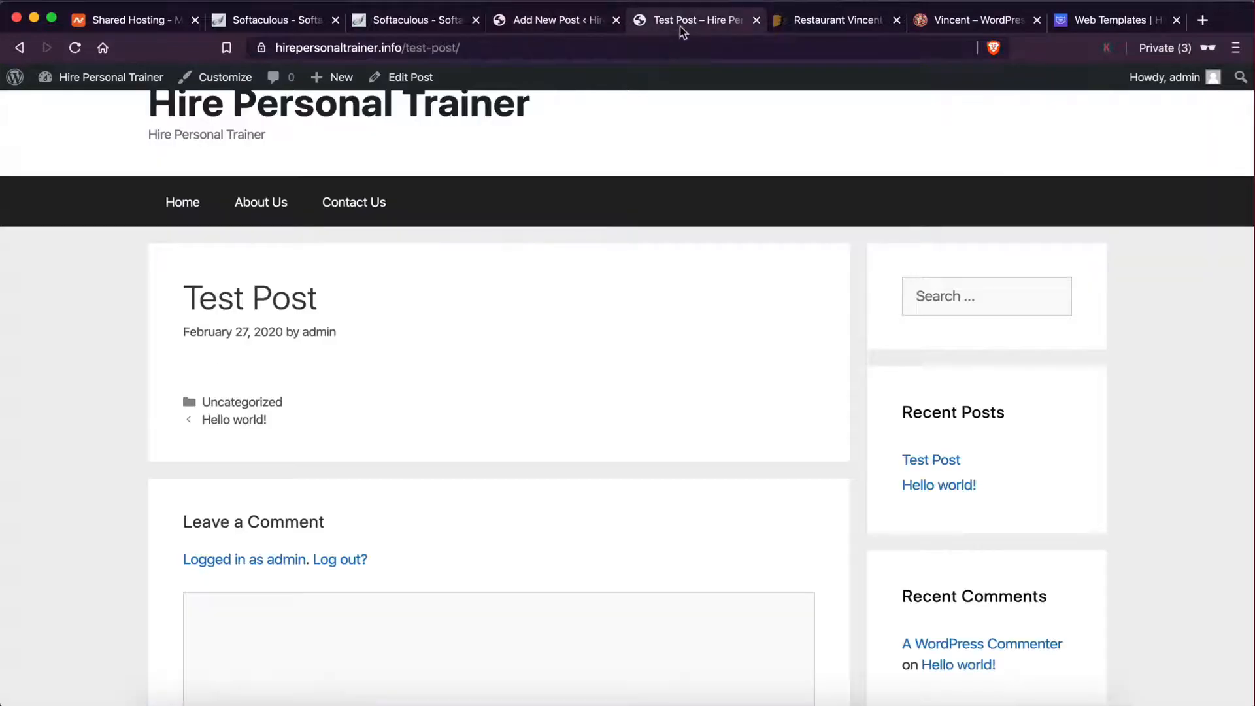
{"action": "key", "text": "super+r"}
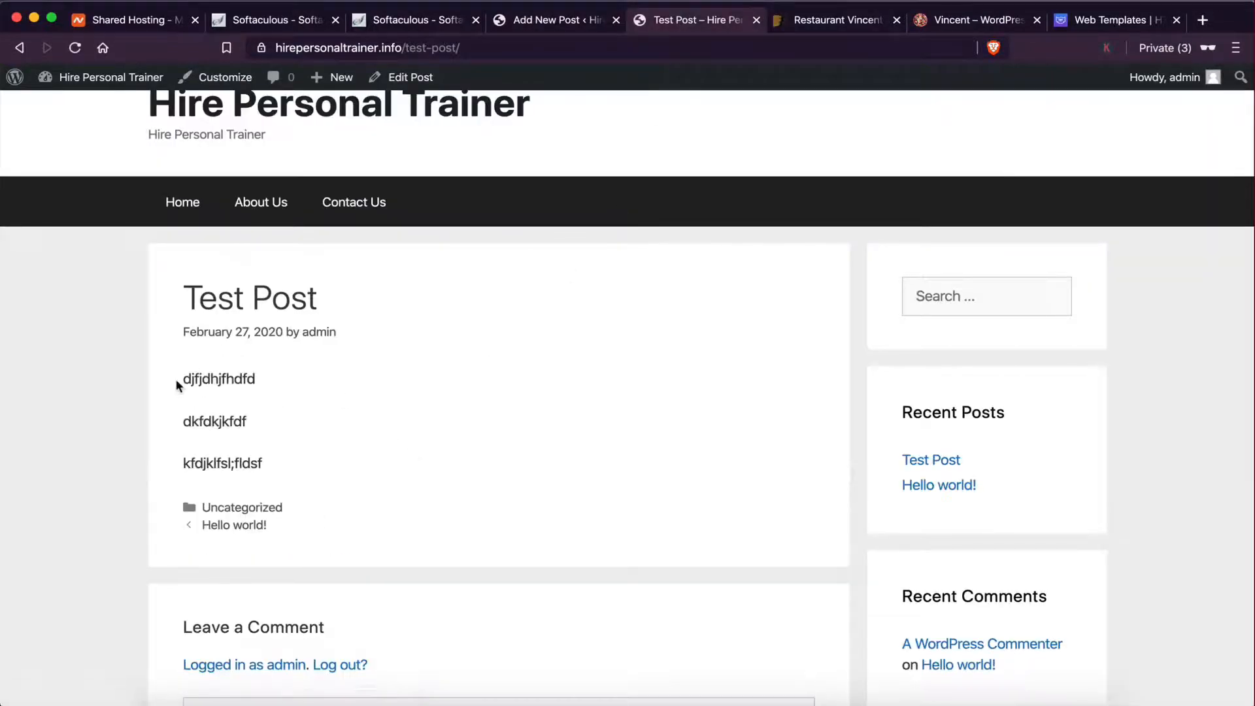
{"action": "left_click_drag", "start_coordinate": [179, 381], "coordinate": [321, 438]}
{"action": "left_click", "coordinate": [322, 444]}
{"action": "scroll", "coordinate": [321, 445], "scroll_direction": "down", "scroll_amount": 5}
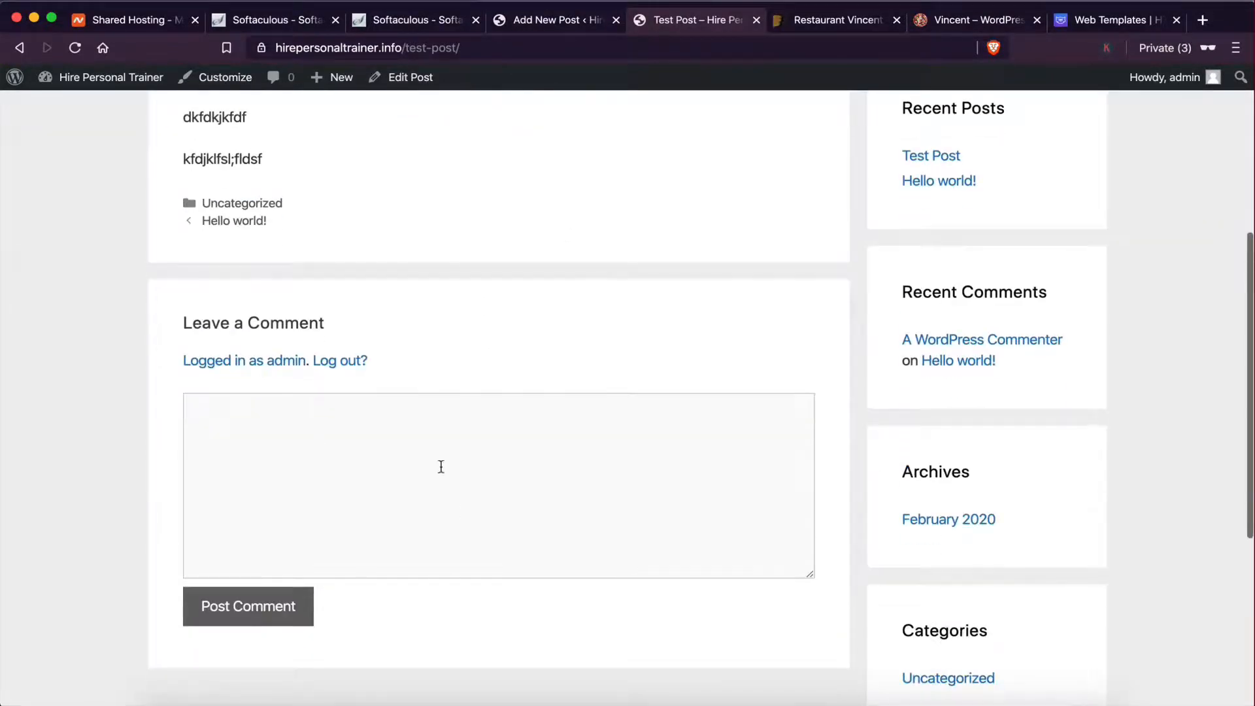
{"action": "left_click", "coordinate": [398, 517]}
{"action": "scroll", "coordinate": [322, 618], "scroll_direction": "up", "scroll_amount": 2}
{"action": "scroll", "coordinate": [268, 612], "scroll_direction": "down", "scroll_amount": 3}
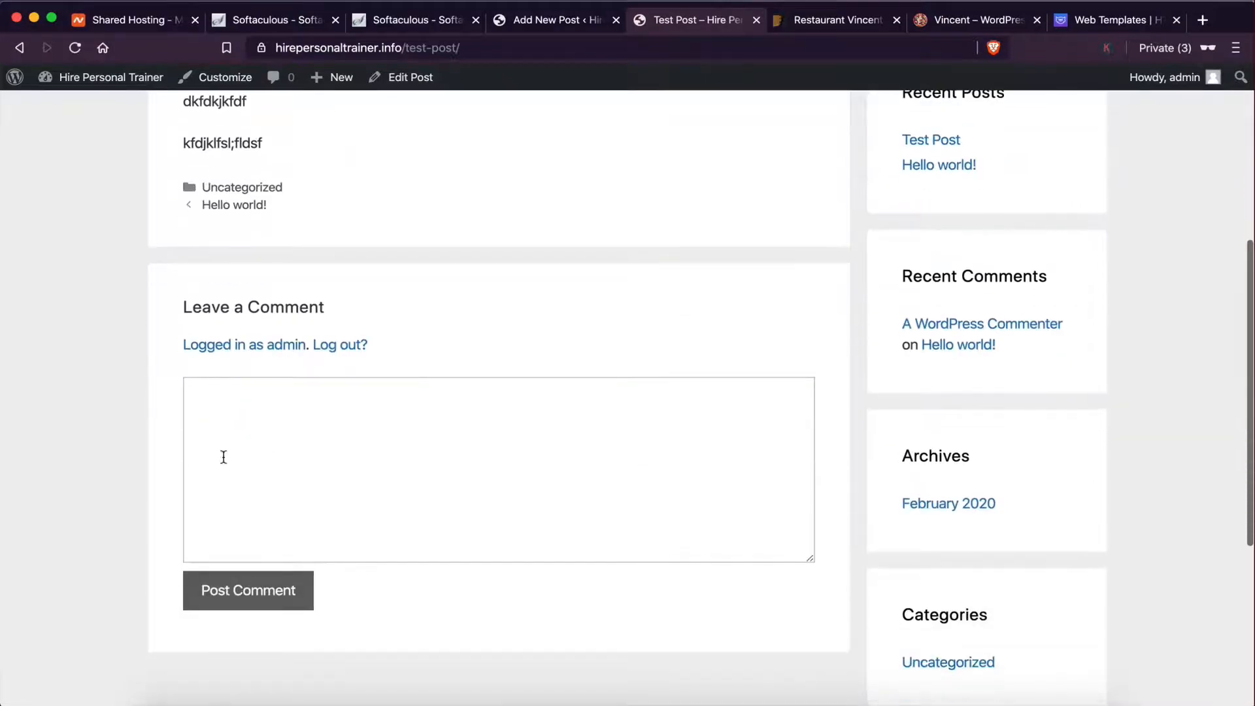
{"action": "scroll", "coordinate": [366, 517], "scroll_direction": "up", "scroll_amount": 6}
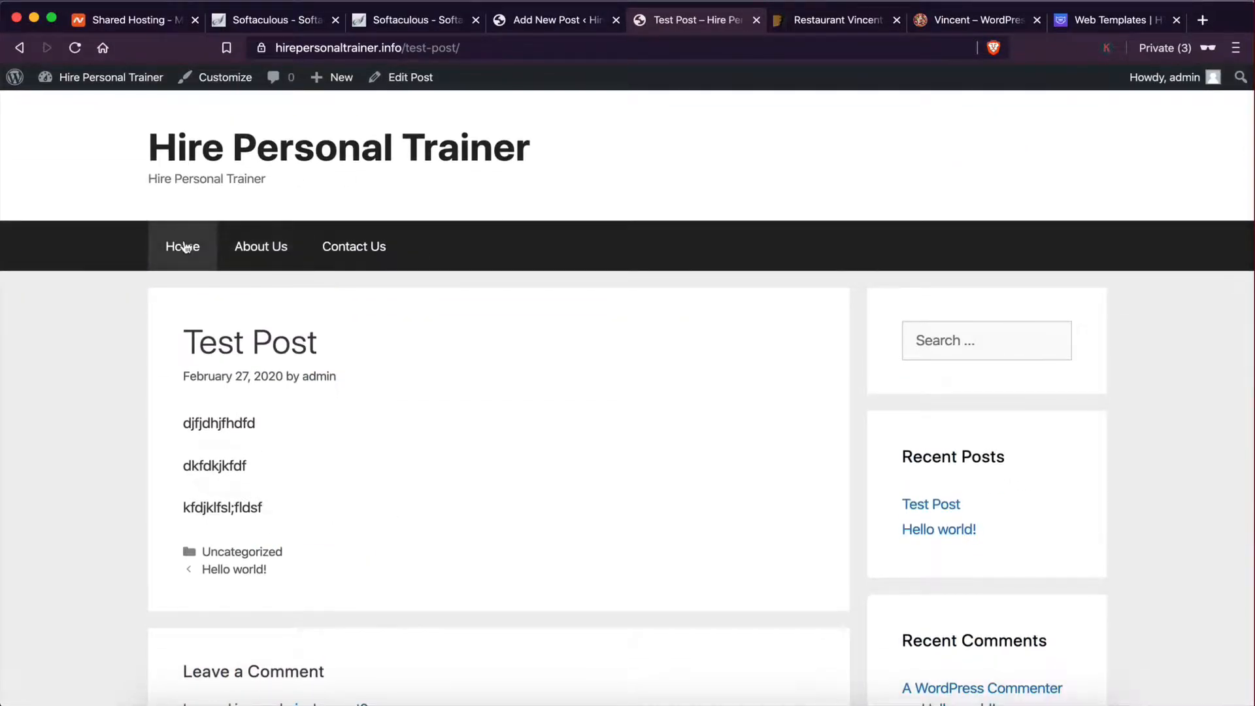
{"action": "left_click", "coordinate": [183, 247]}
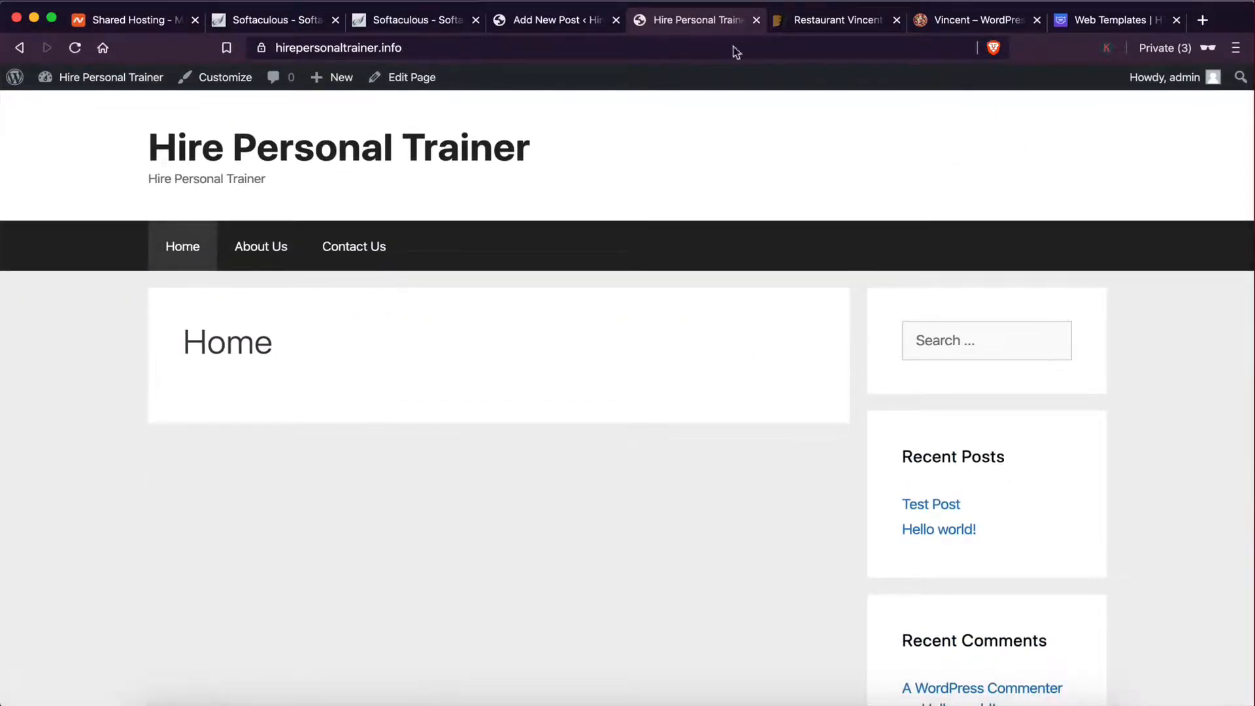
- Return to the WordPress admin and look through the Dashboard's overview widgets
{"action": "left_click", "coordinate": [560, 25]}
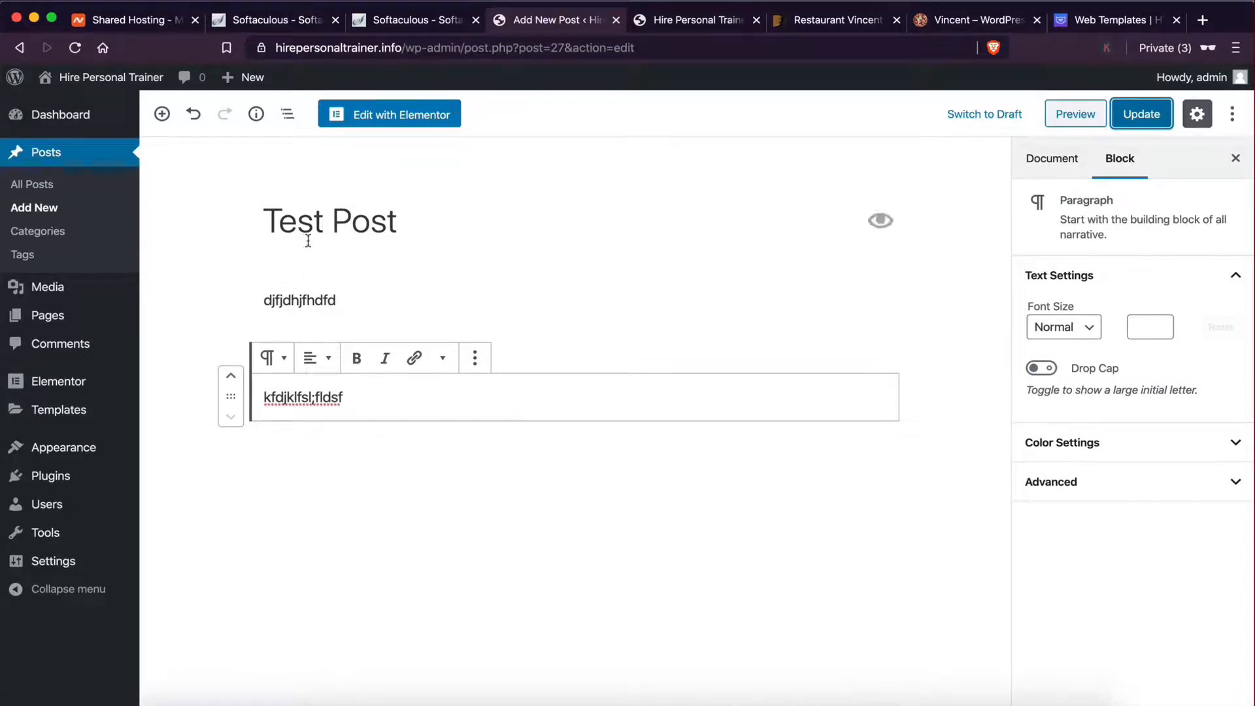
{"action": "mouse_move", "coordinate": [64, 304]}
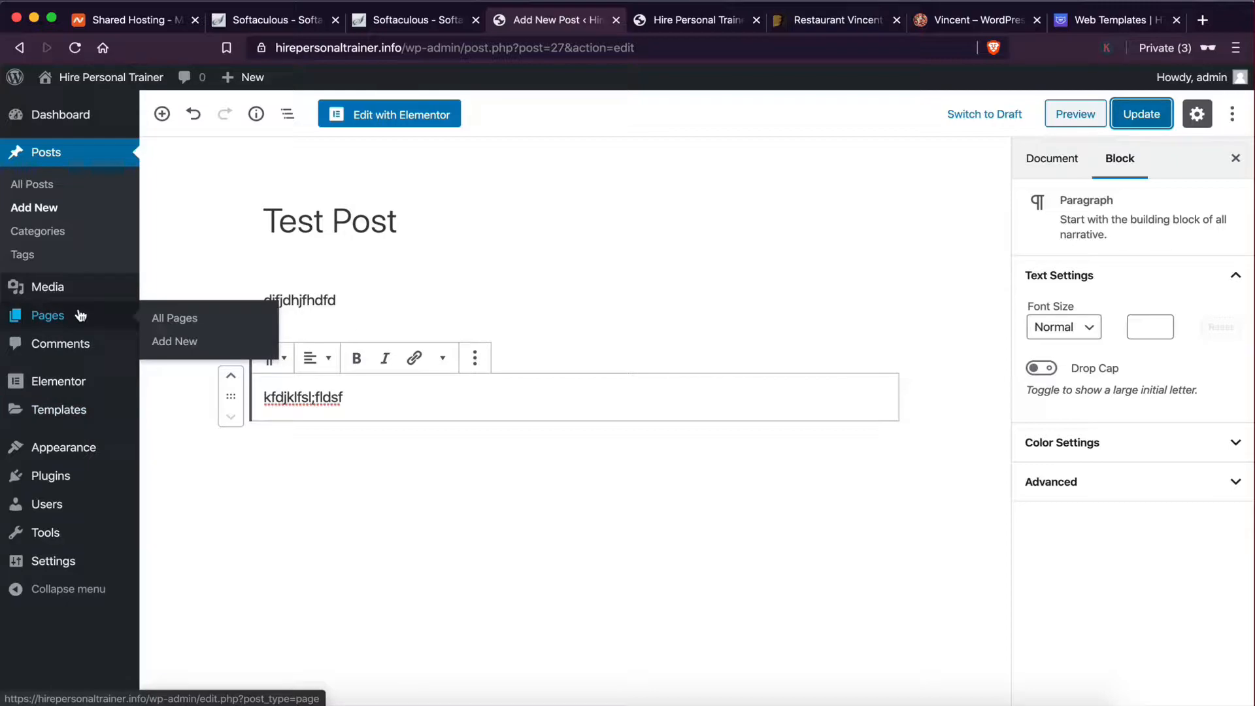
{"action": "left_click", "coordinate": [52, 115]}
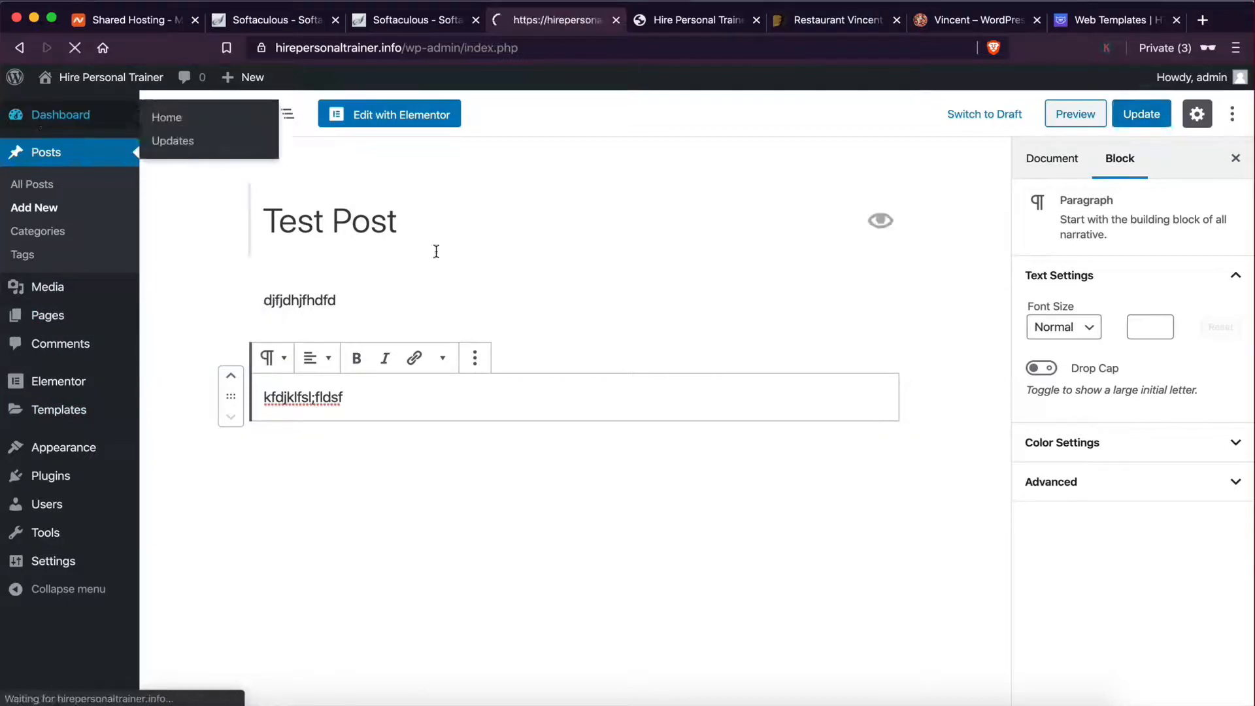
{"action": "scroll", "coordinate": [536, 512], "scroll_direction": "down", "scroll_amount": 8}
{"action": "scroll", "coordinate": [457, 316], "scroll_direction": "up", "scroll_amount": 8}
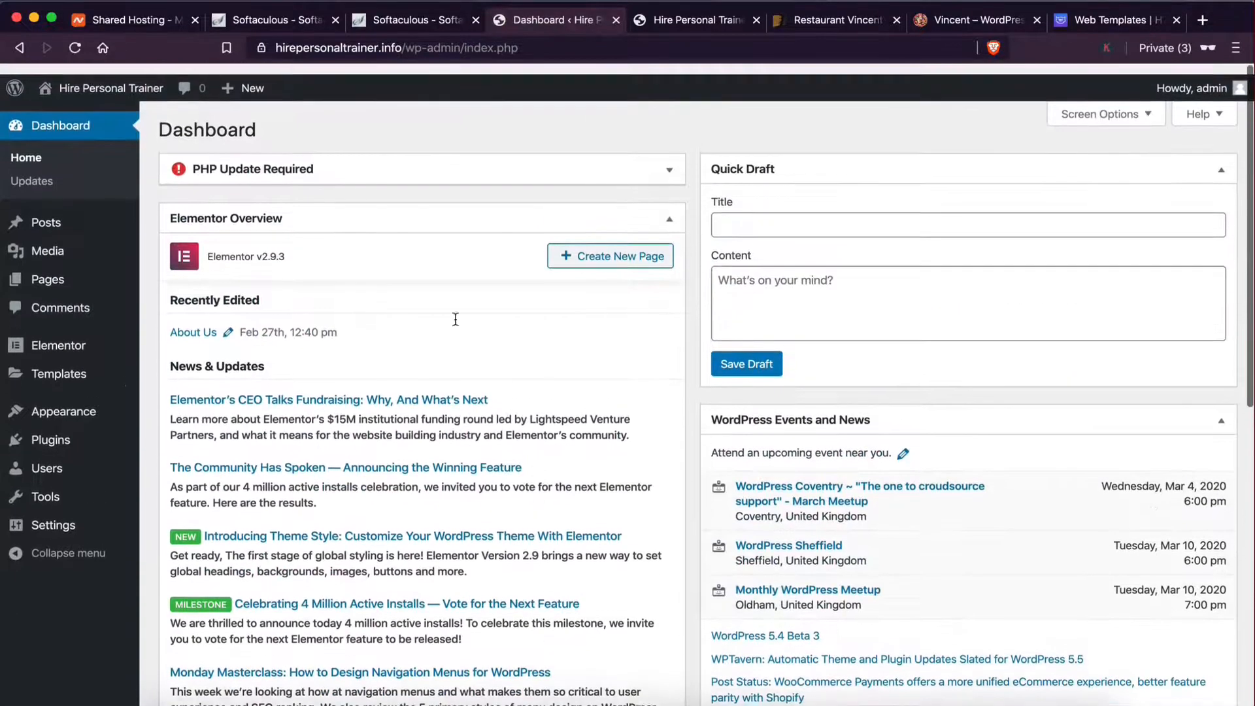
{"action": "mouse_move", "coordinate": [66, 413]}
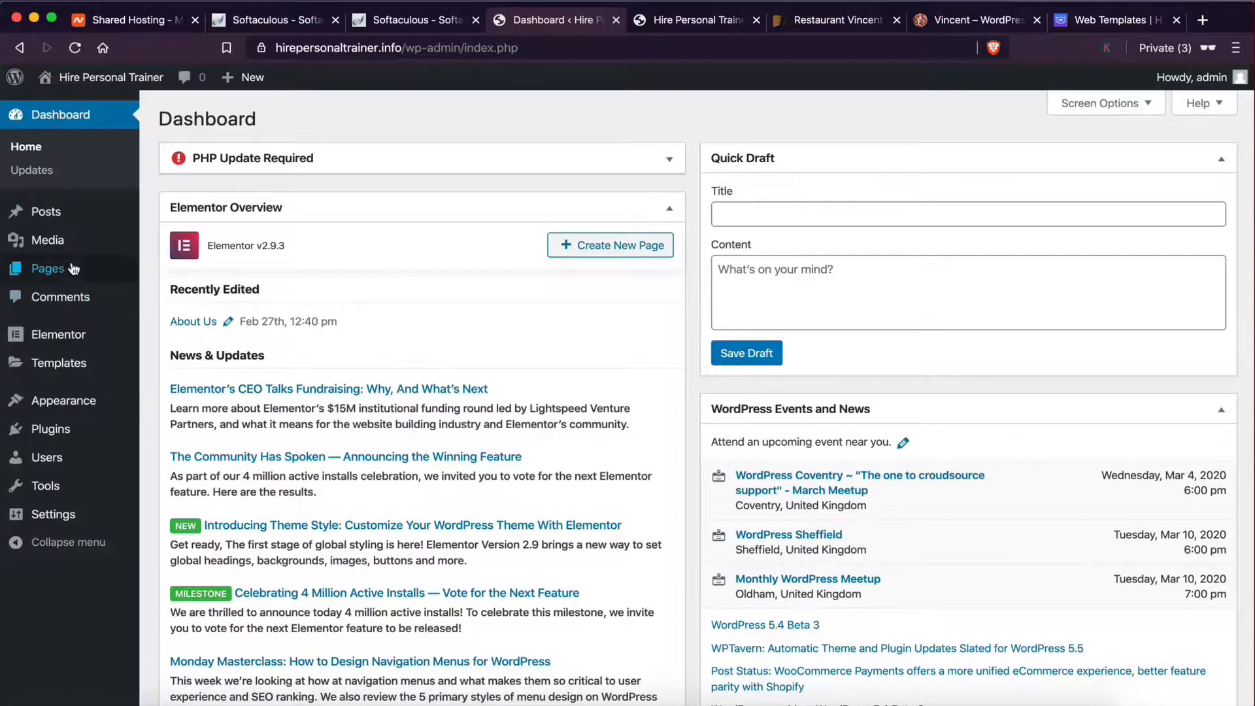
- Open the list of pages and the installed themes to review what the site contains
{"action": "left_click", "coordinate": [48, 268]}
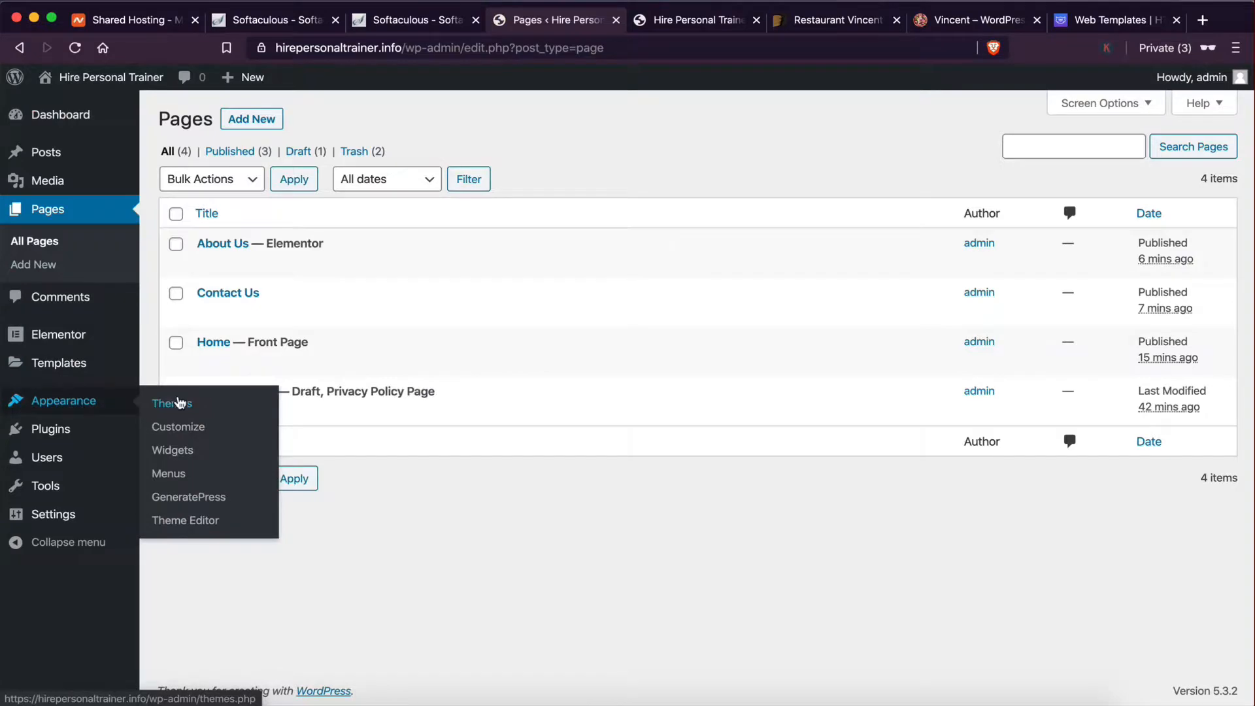
{"action": "left_click", "coordinate": [179, 403]}
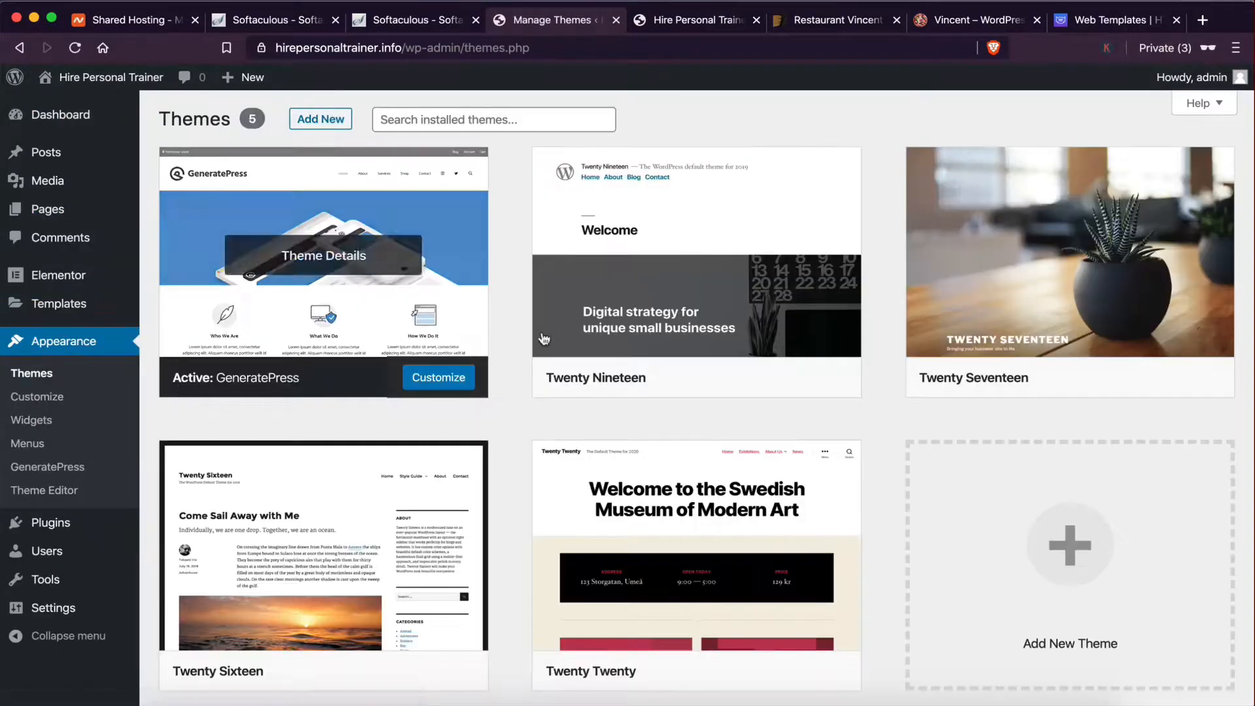
{"action": "scroll", "coordinate": [621, 294], "scroll_direction": "down", "scroll_amount": 2}
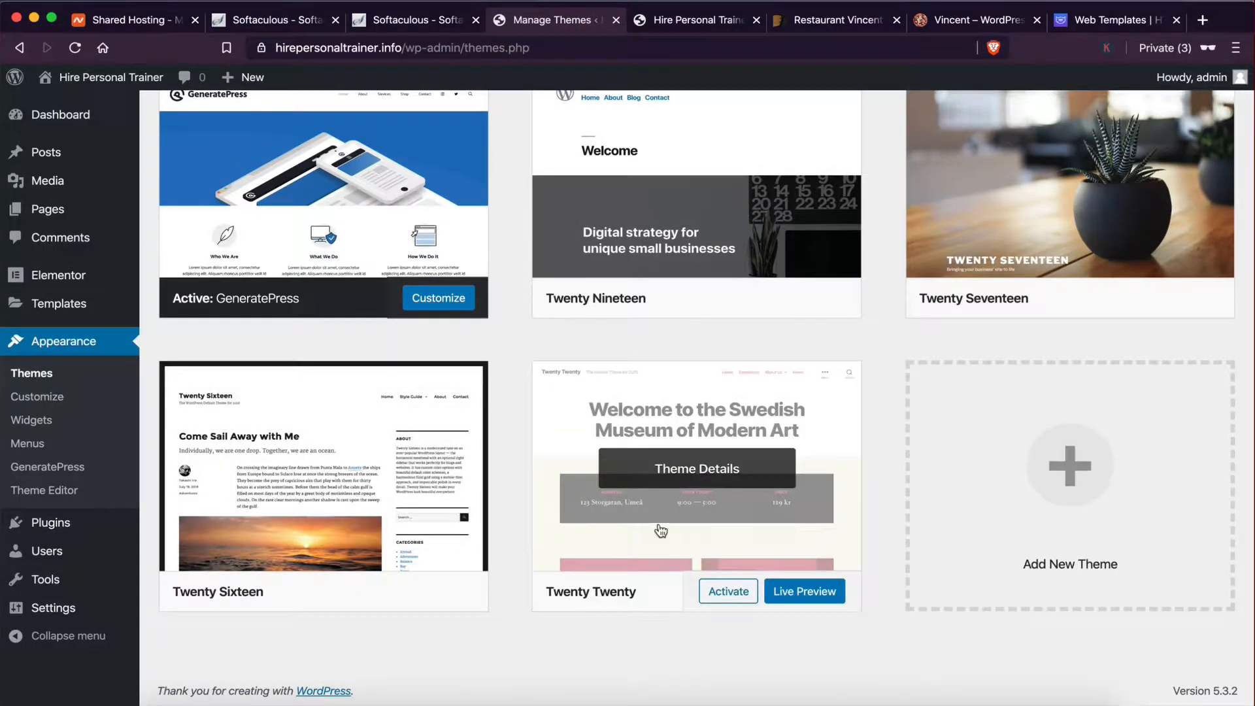
{"action": "scroll", "coordinate": [652, 451], "scroll_direction": "up", "scroll_amount": 2}
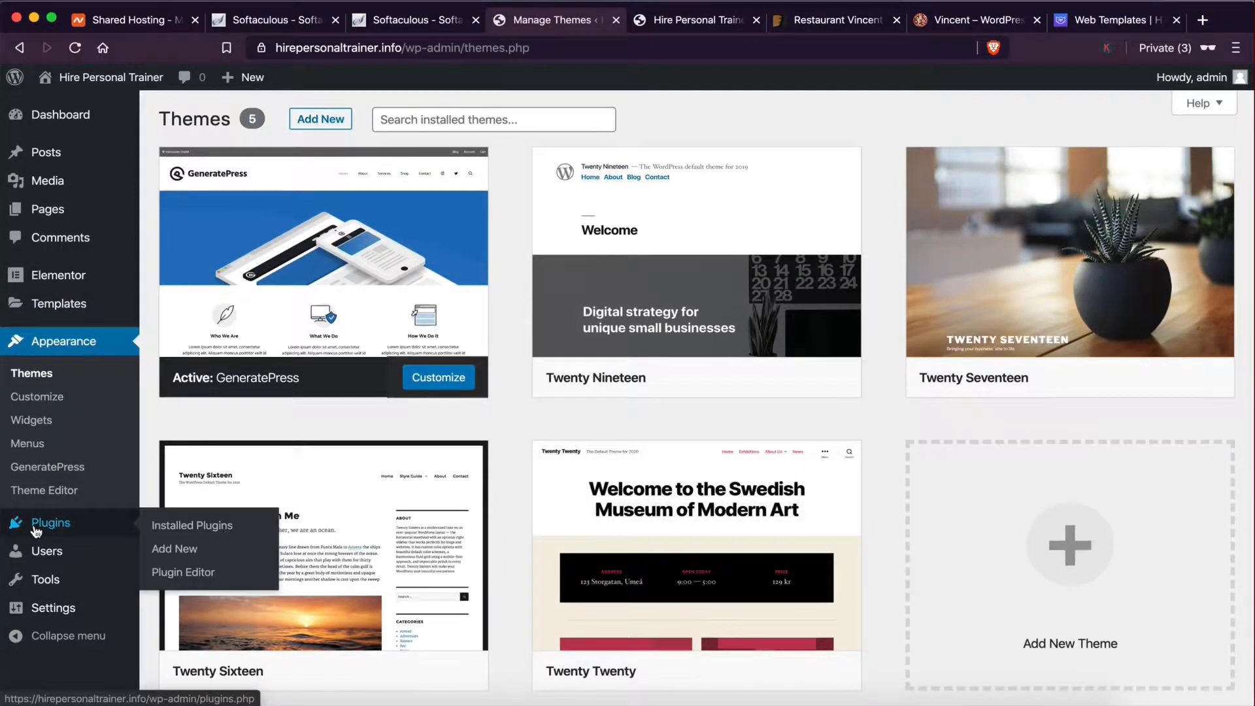
- Review the Homepage Settings in the theme customizer and check the home page address on the live site
{"action": "left_click", "coordinate": [35, 399]}
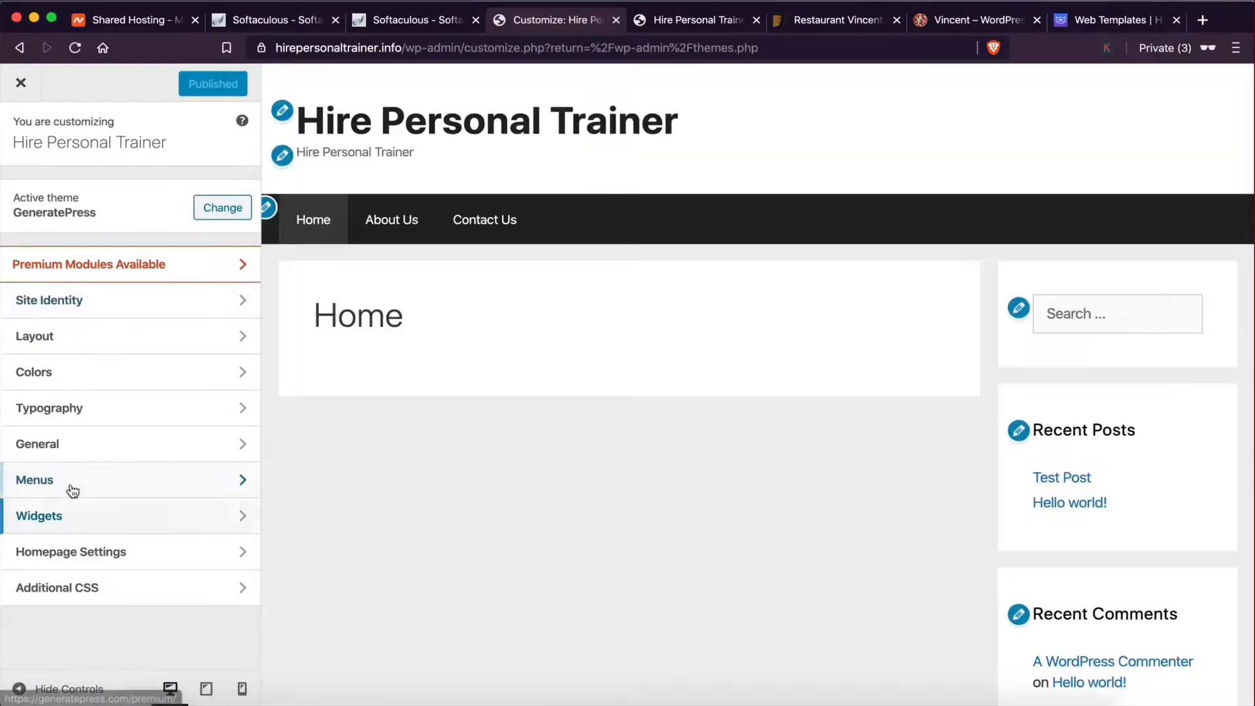
{"action": "left_click", "coordinate": [71, 489]}
{"action": "key", "text": "Escape"}
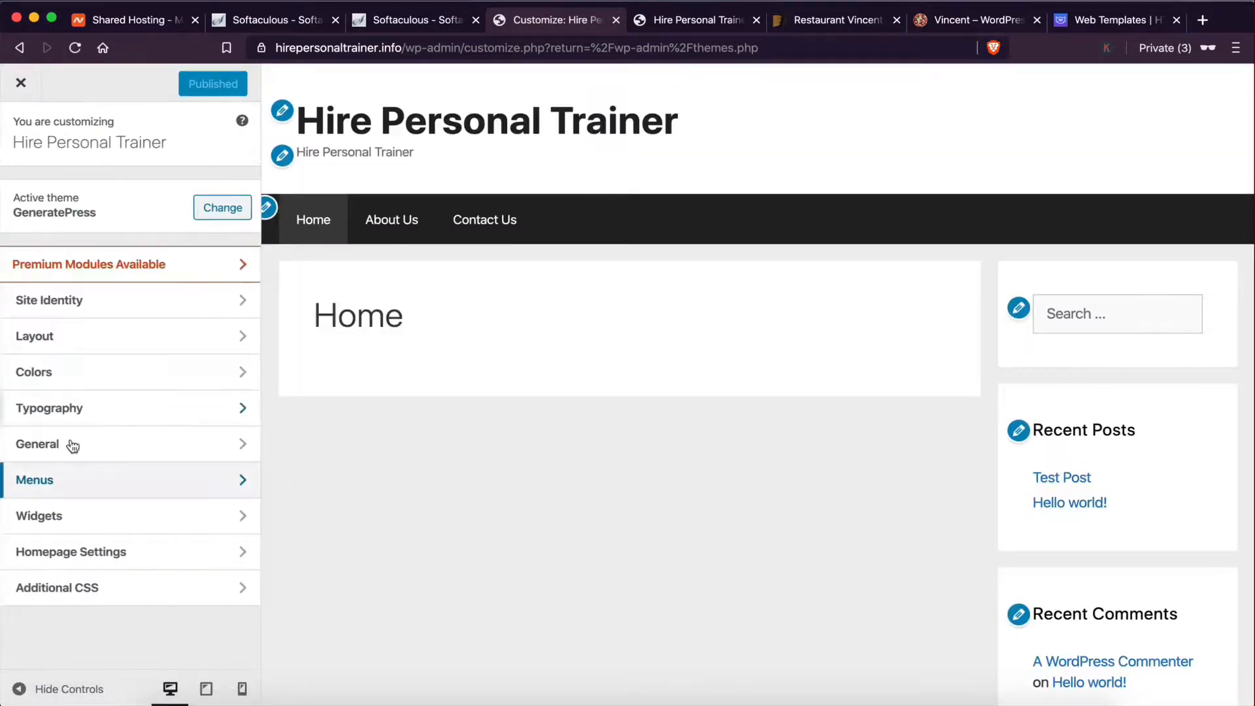
{"action": "left_click", "coordinate": [87, 551]}
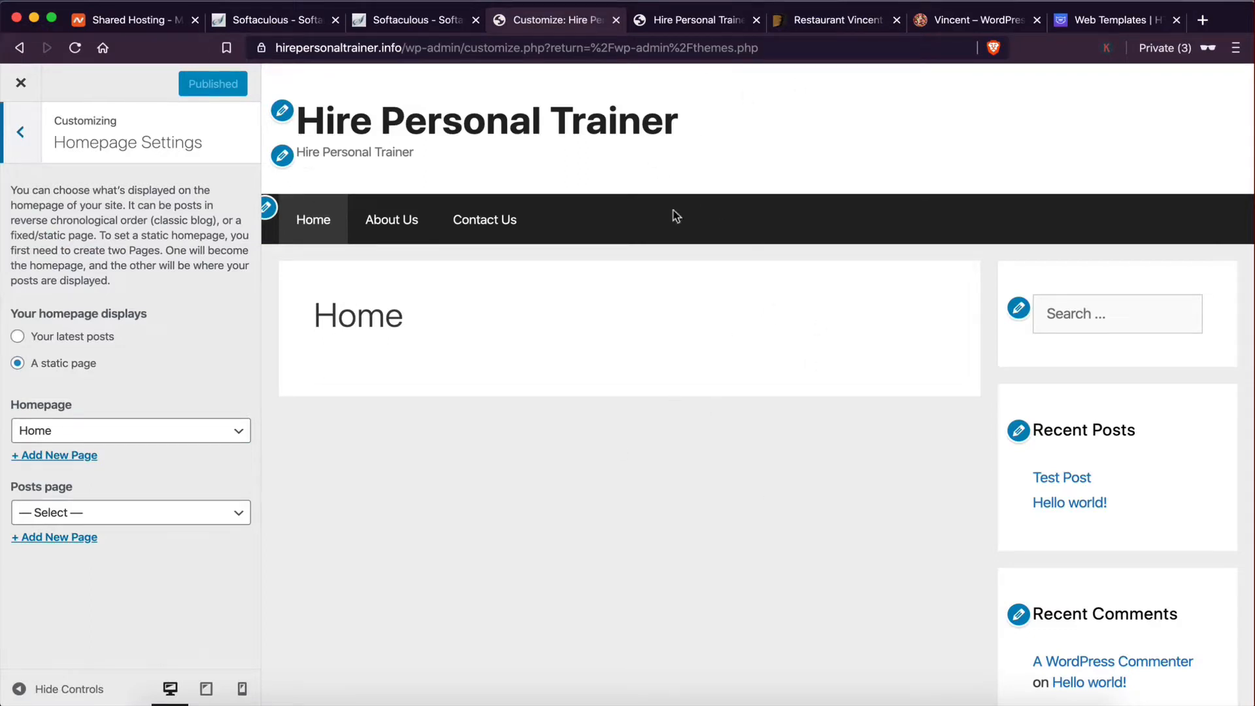
{"action": "left_click", "coordinate": [686, 16]}
{"action": "left_click", "coordinate": [353, 48]}
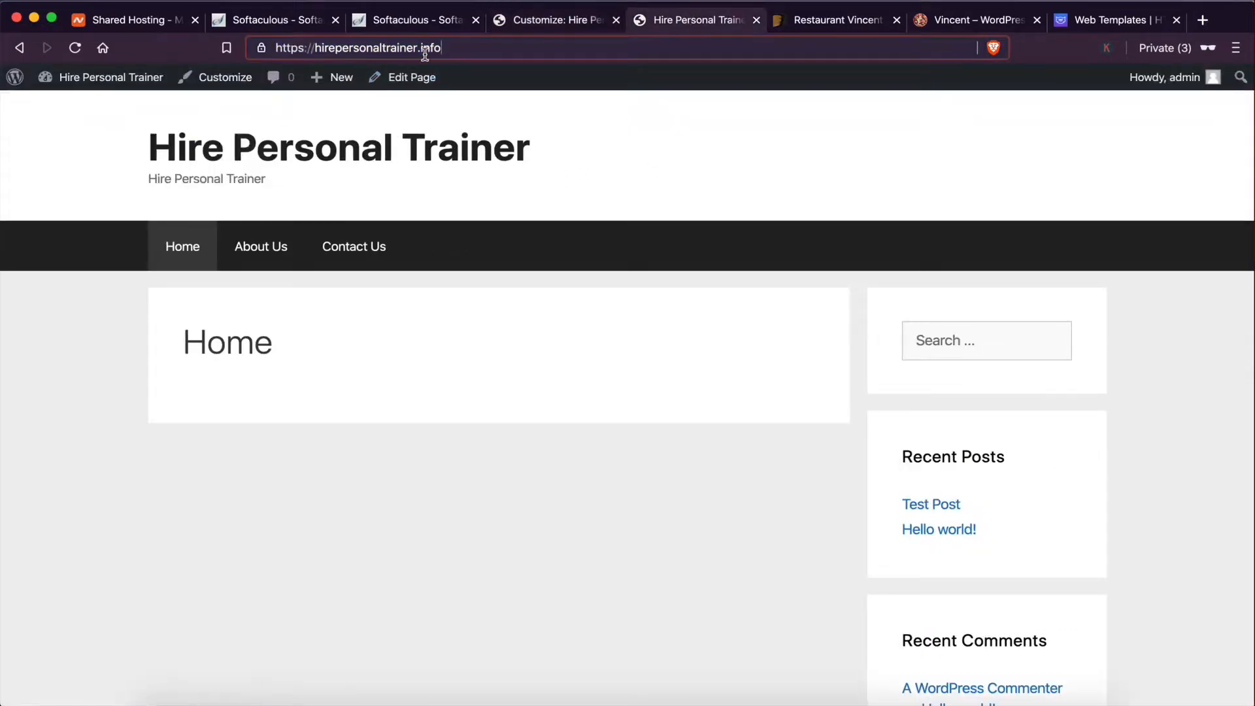
- Return from the live home page to the theme customizer, leave its Homepage Settings and close it
{"action": "left_click_drag", "start_coordinate": [458, 48], "coordinate": [290, 52]}
{"action": "left_click", "coordinate": [531, 14]}
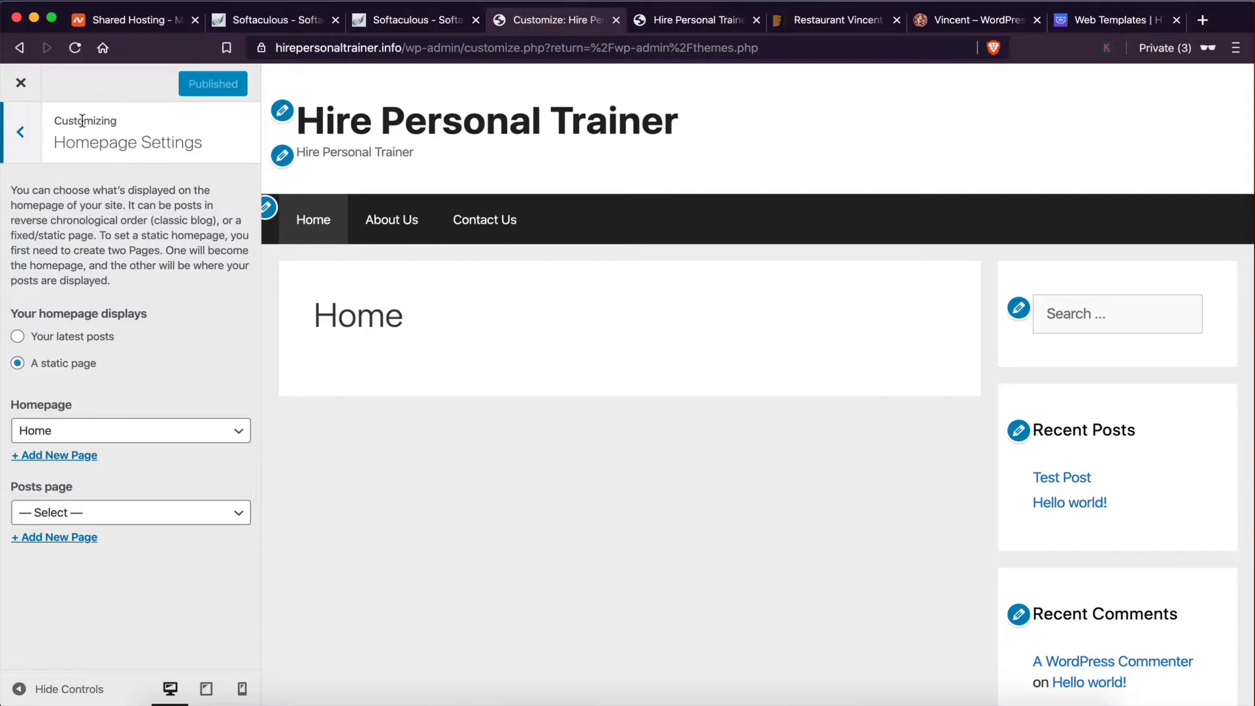
{"action": "left_click", "coordinate": [20, 133]}
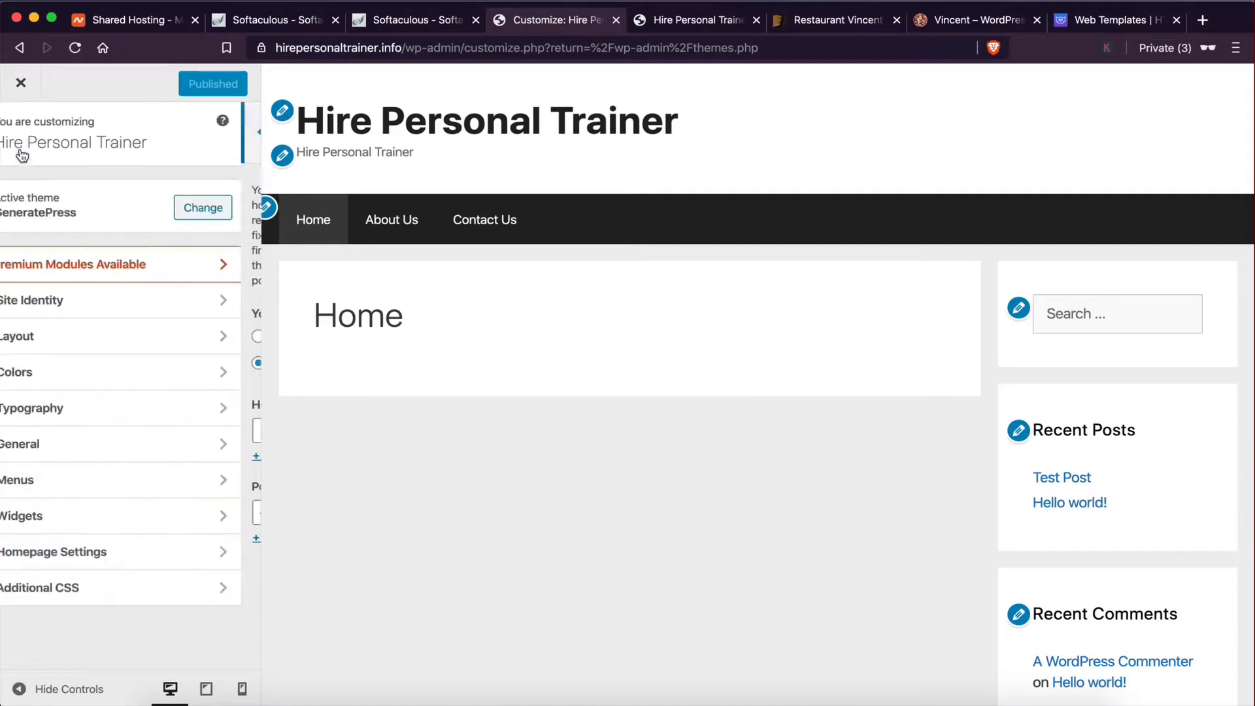
{"action": "left_click", "coordinate": [30, 90]}
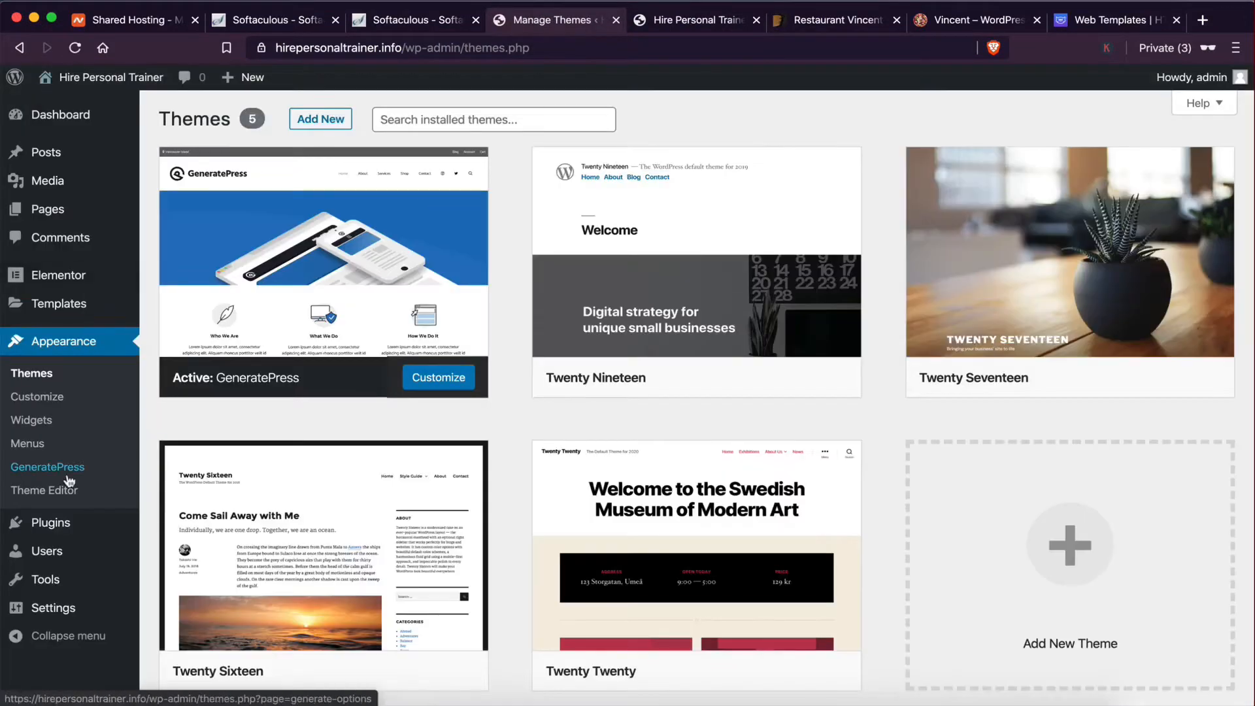
- Look over the installed themes and open the list of installed plugins to review it
{"action": "scroll", "coordinate": [69, 482], "scroll_direction": "down", "scroll_amount": 3}
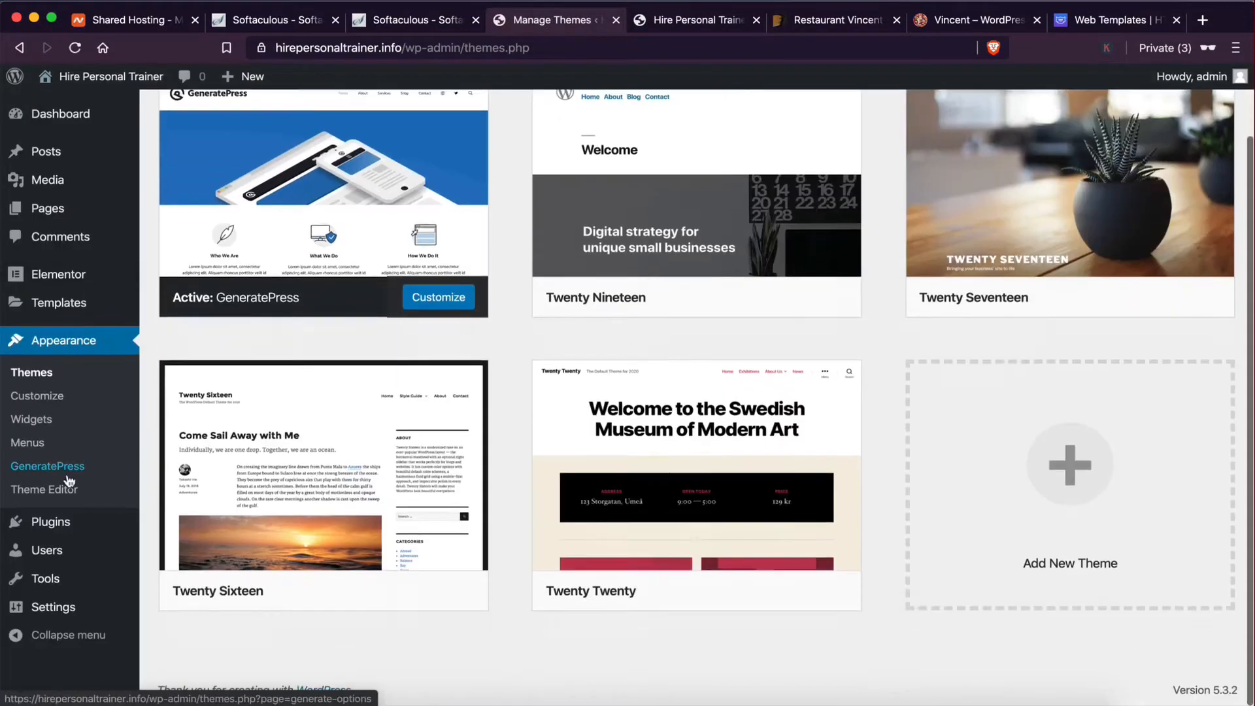
{"action": "left_click", "coordinate": [45, 521]}
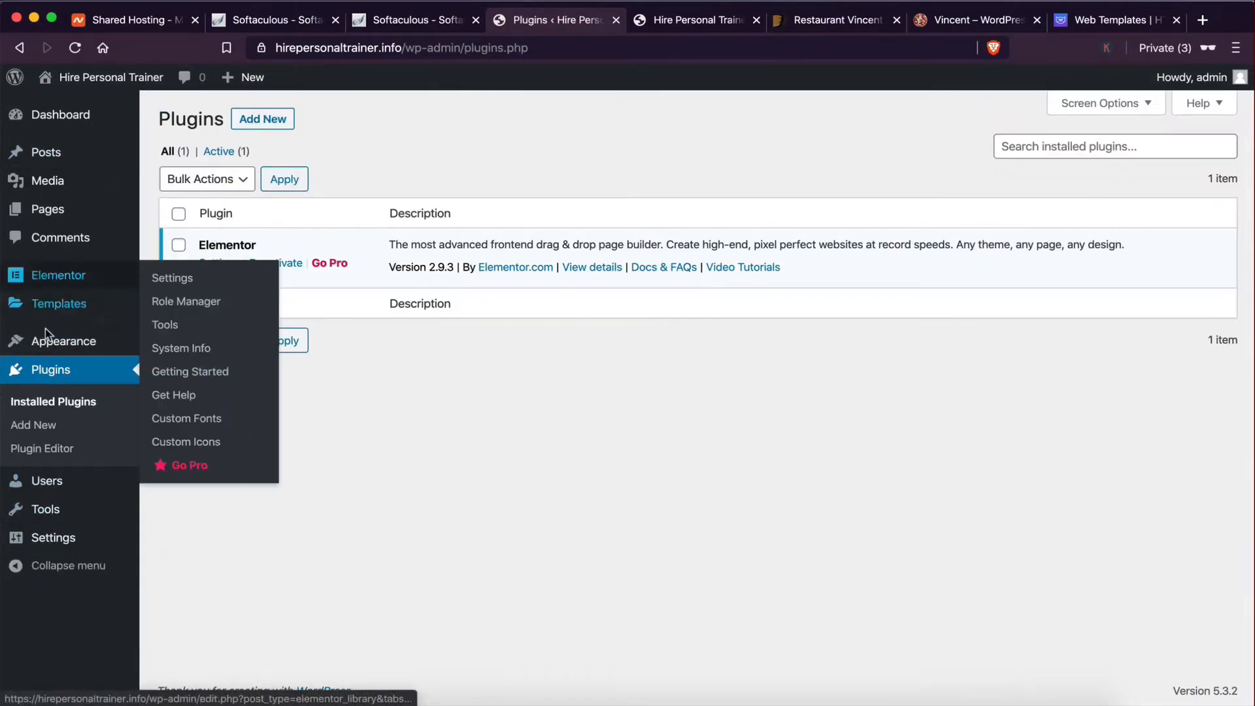
{"action": "mouse_move", "coordinate": [47, 343]}
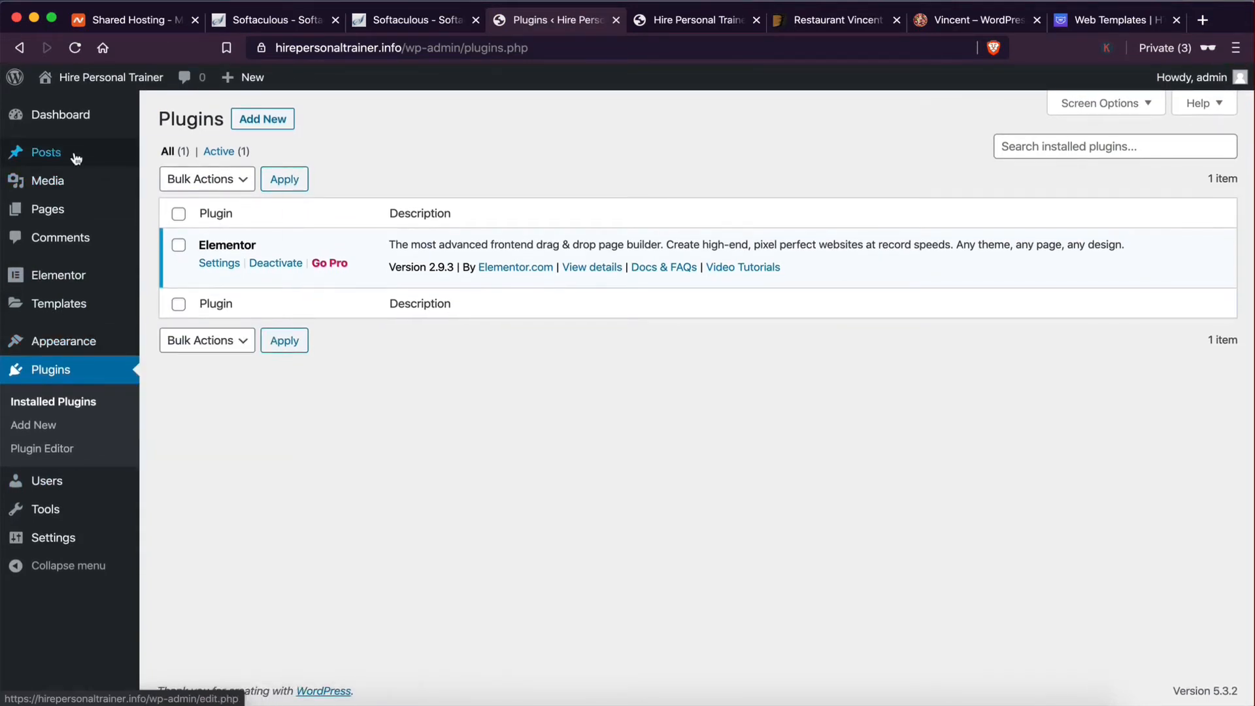